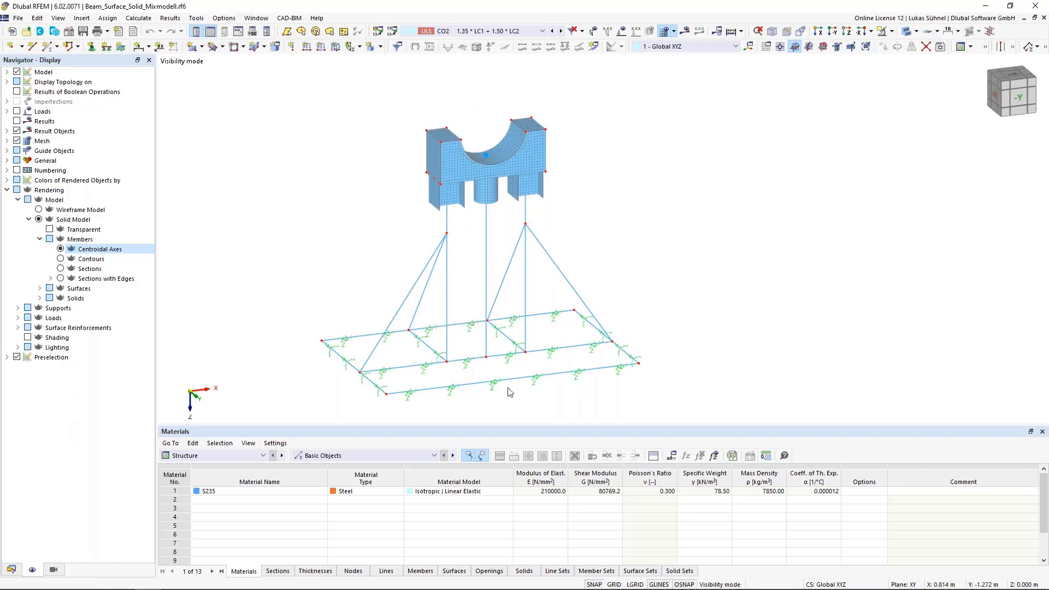
Step: Examine where the HEA 200 column member meets the meshed surfaces beneath the solid block
mouse_move(507, 386)
ctrl+middle_down()
mouse_move(485, 385)
mouse_move(502, 387)
ctrl+middle_up()
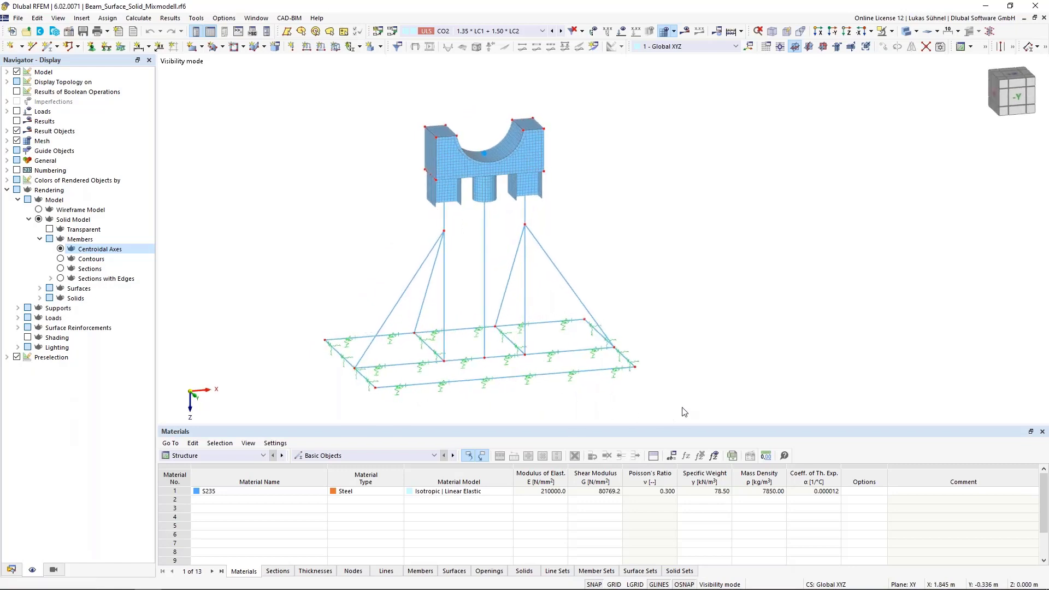
drag(684, 411, 307, 230)
scroll(507, 196, up, 5)
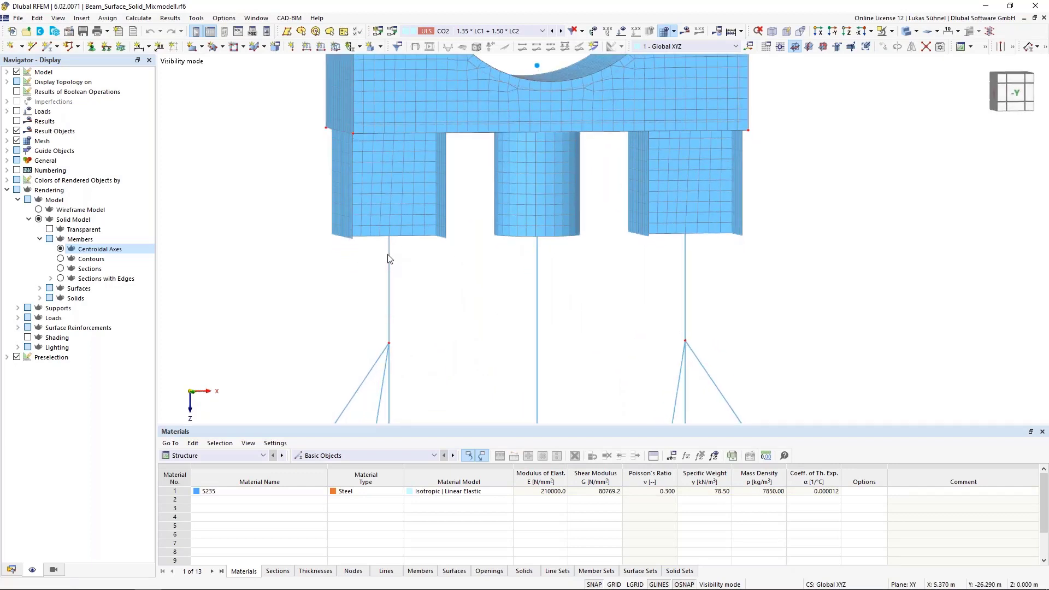
mouse_move(390, 258)
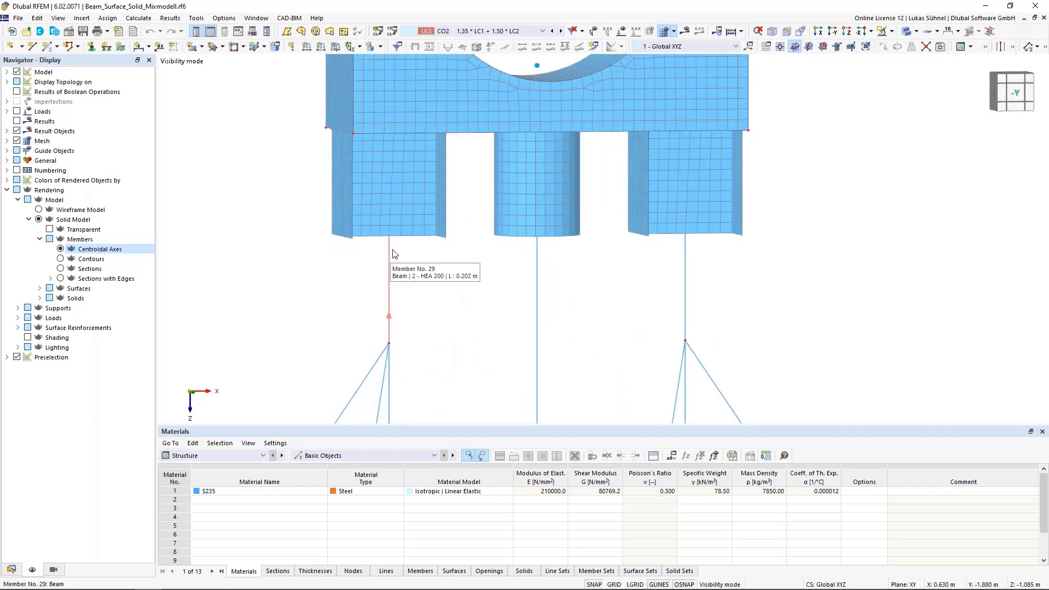
ctrl+middle_drag(474, 165, 503, 137)
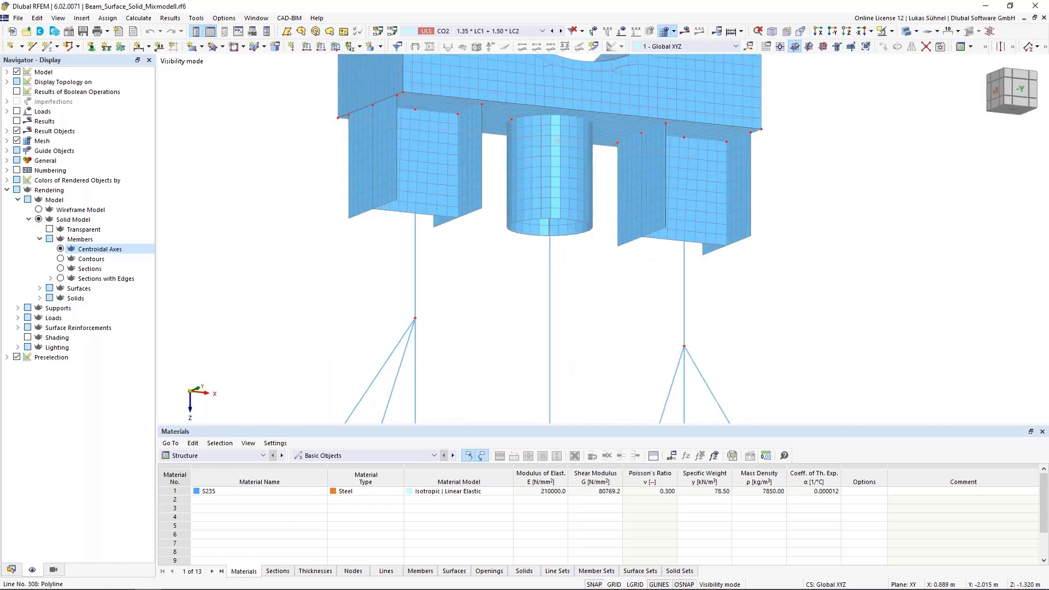
Step: Display the members rendered as full sections, and return them to centroidal axes
drag(351, 178, 479, 214)
click(61, 269)
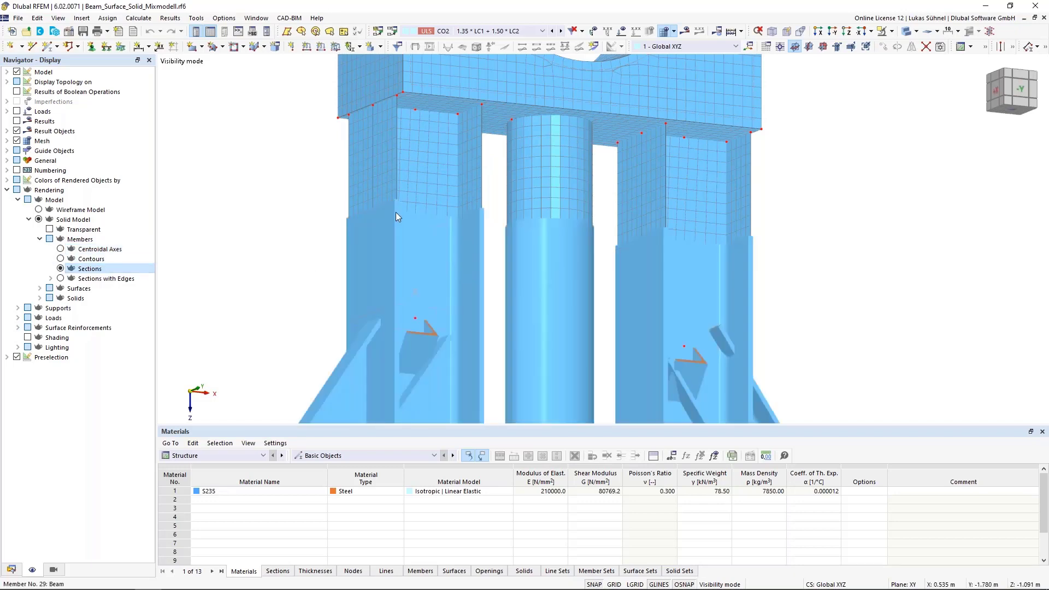
click(61, 249)
Step: Try to generate surfaces from the HEA 200 column member on the low-X side of the model
ctrl+middle_drag(488, 270, 473, 346)
scroll(506, 290, down, 3)
scroll(470, 268, up, 1)
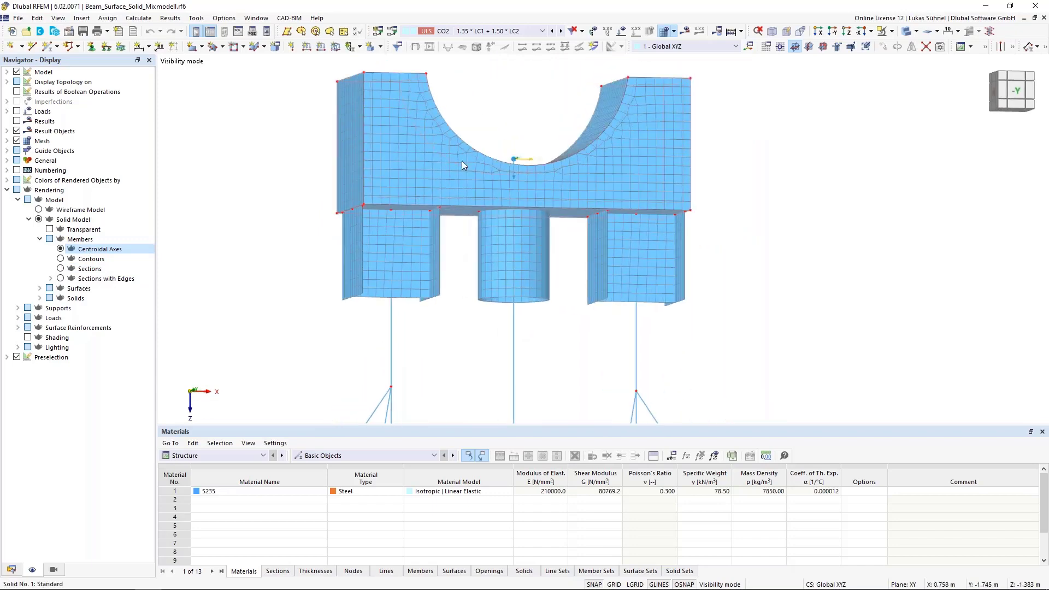
ctrl+middle_drag(468, 154, 461, 268)
middle_drag(459, 332, 449, 283)
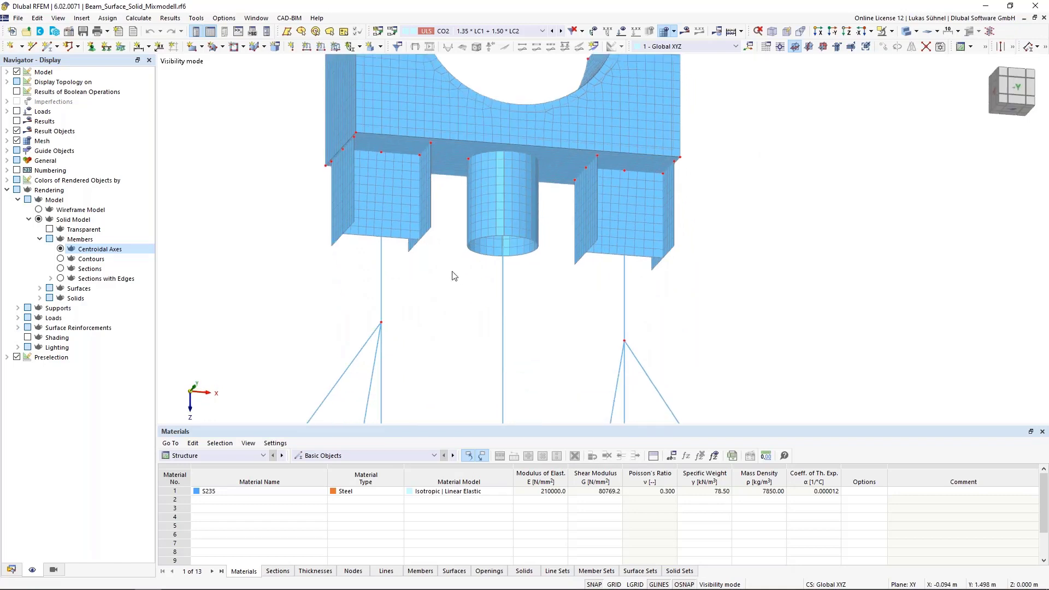
middle_drag(382, 239, 394, 252)
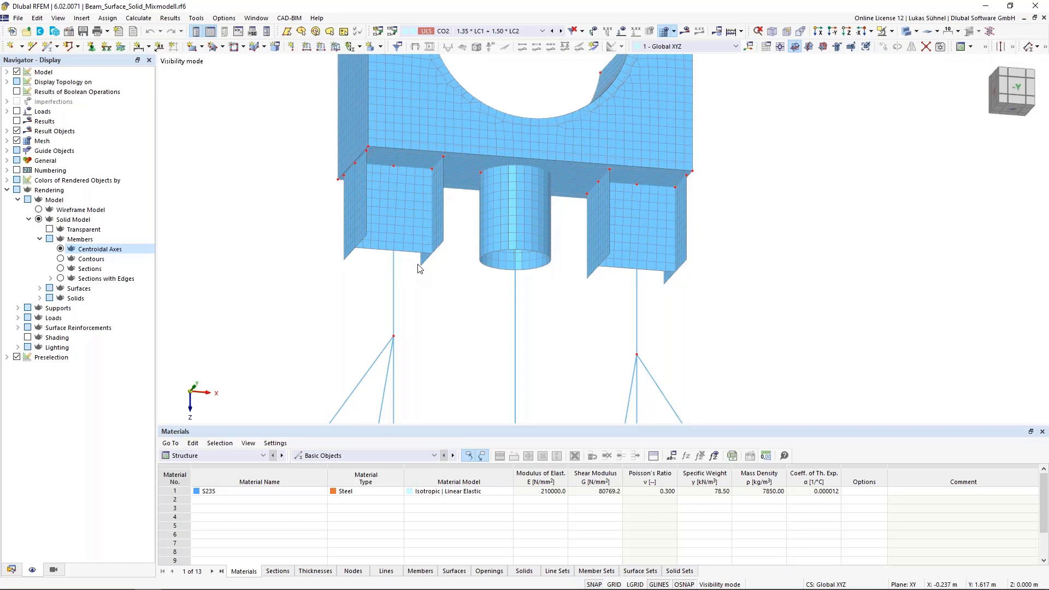
scroll(421, 292, up, 3)
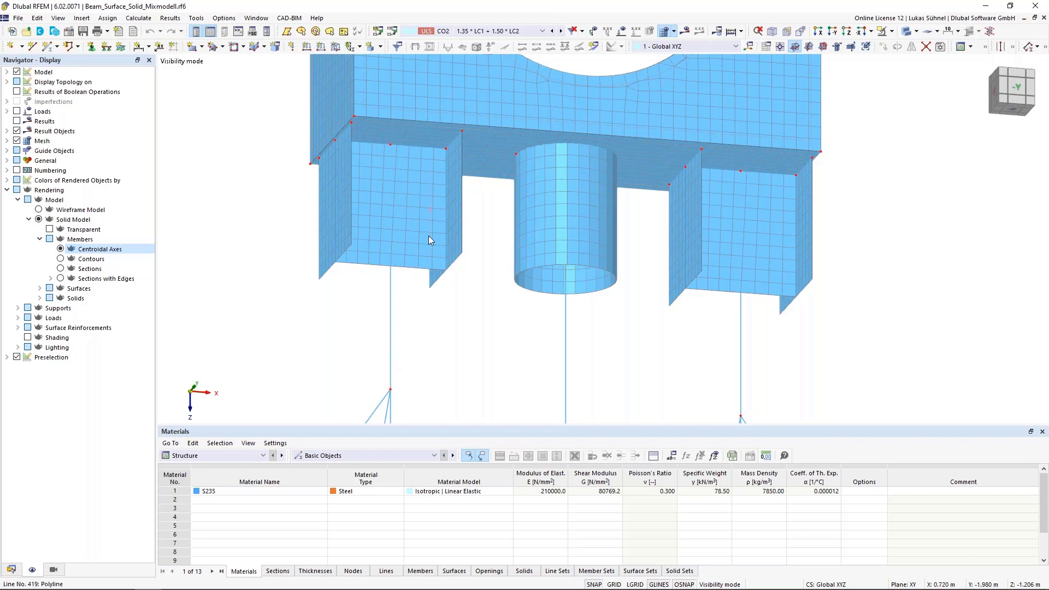
right_click(390, 306)
mouse_move(628, 337)
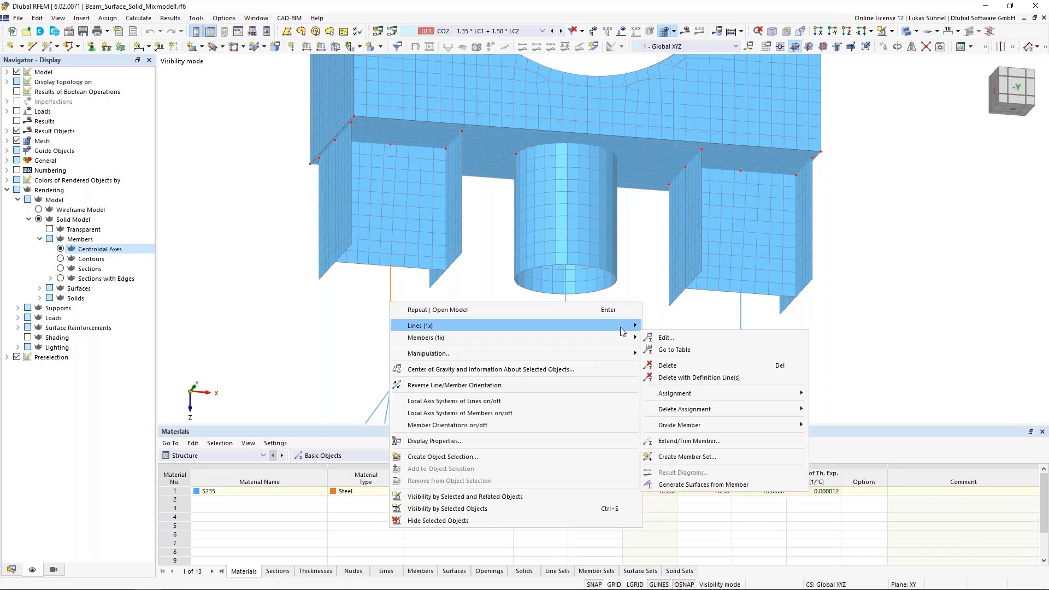
click(699, 485)
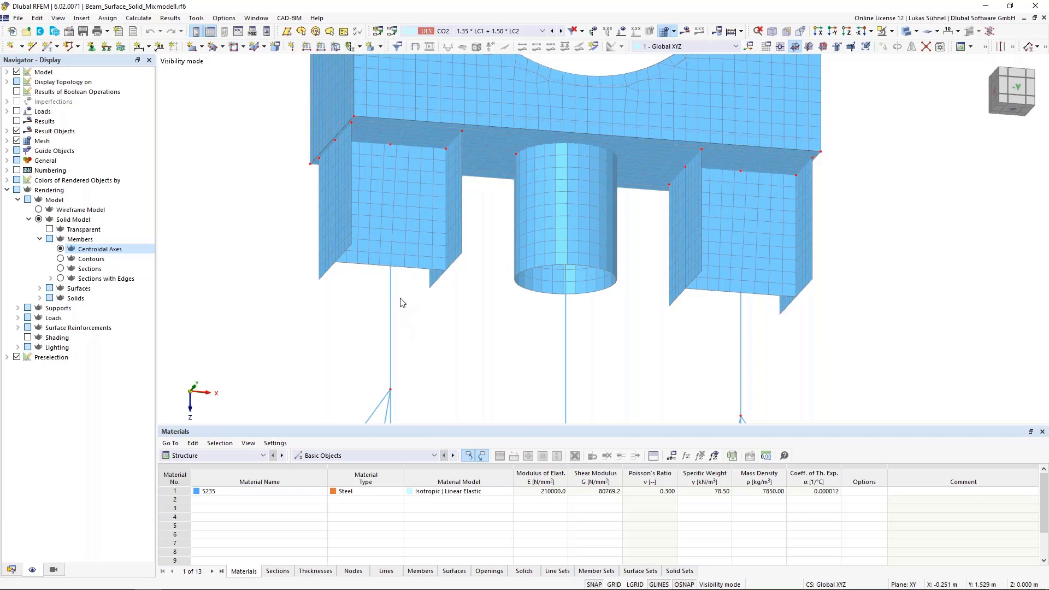
Step: Select the surfaces forming the low-X column's upper part, clear the selection, and inspect their junction with the beam member
scroll(405, 264, up, 1)
scroll(416, 304, up, 2)
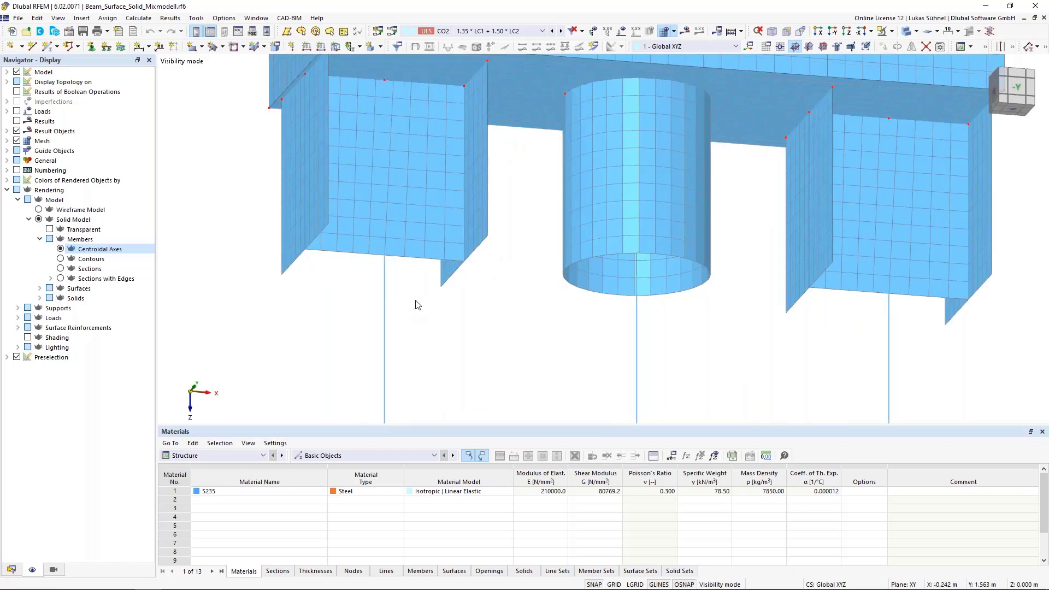
drag(497, 220, 224, 237)
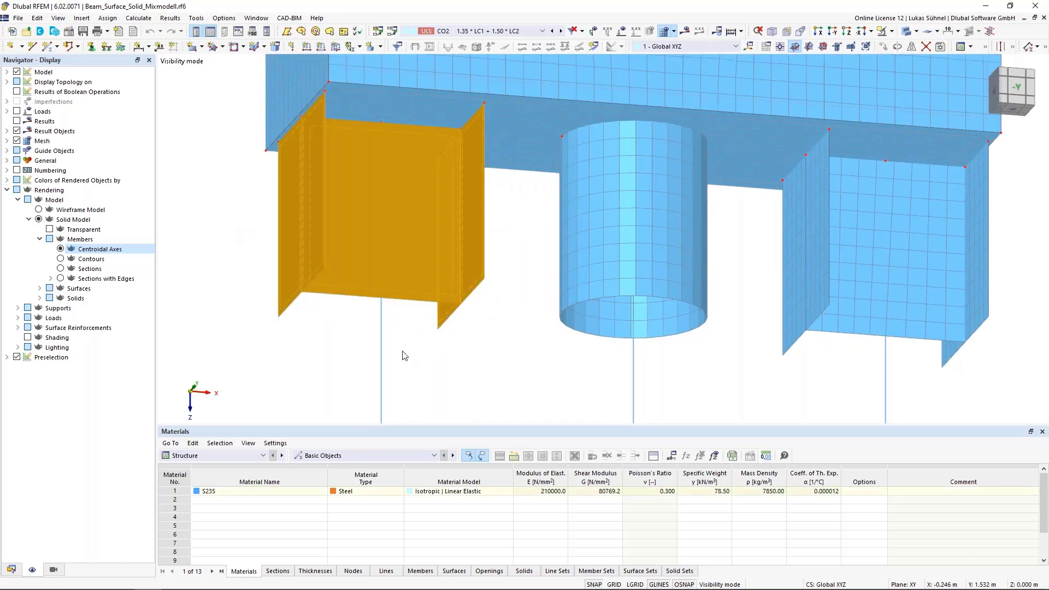
click(436, 364)
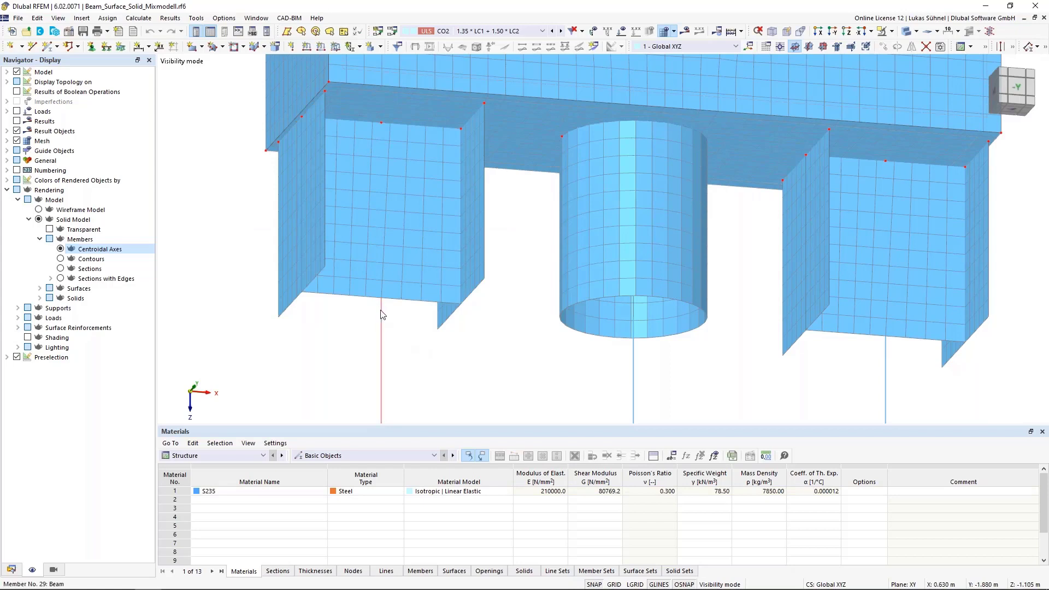
mouse_move(382, 300)
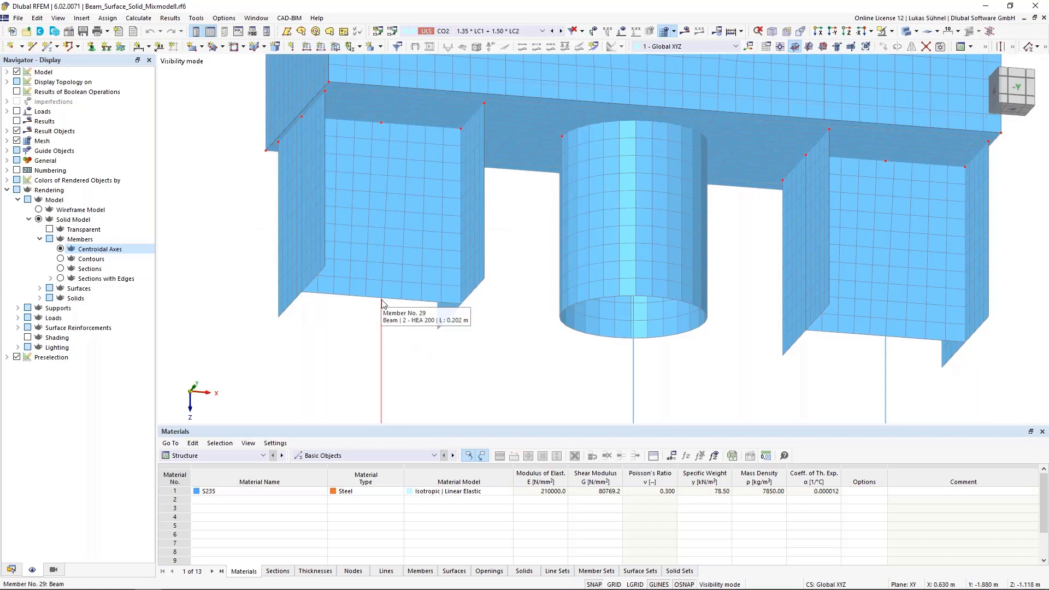
scroll(382, 305, down, 3)
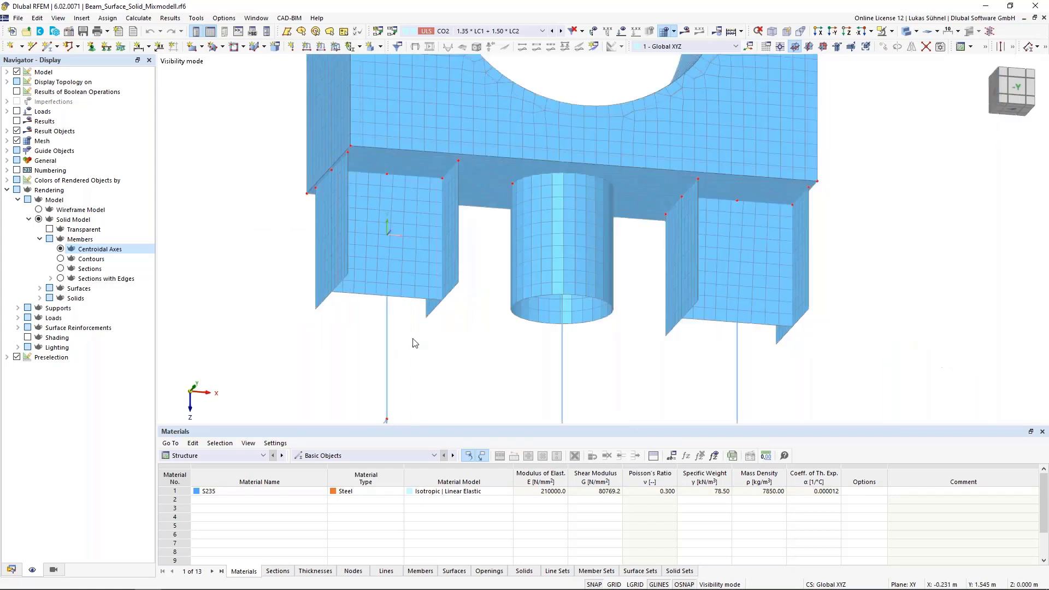
scroll(385, 233, up, 2)
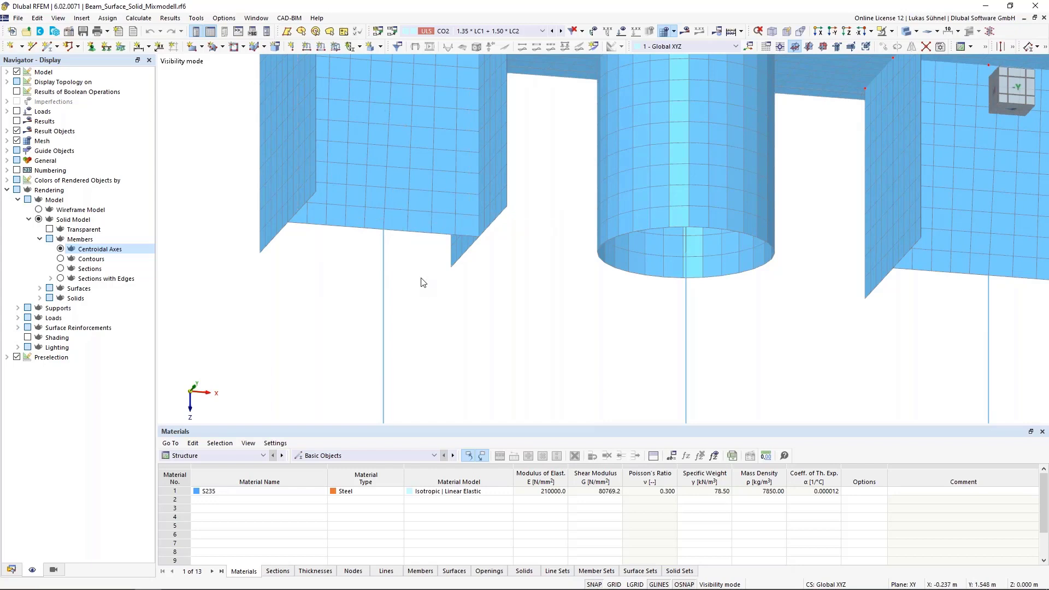
middle_drag(430, 299, 427, 317)
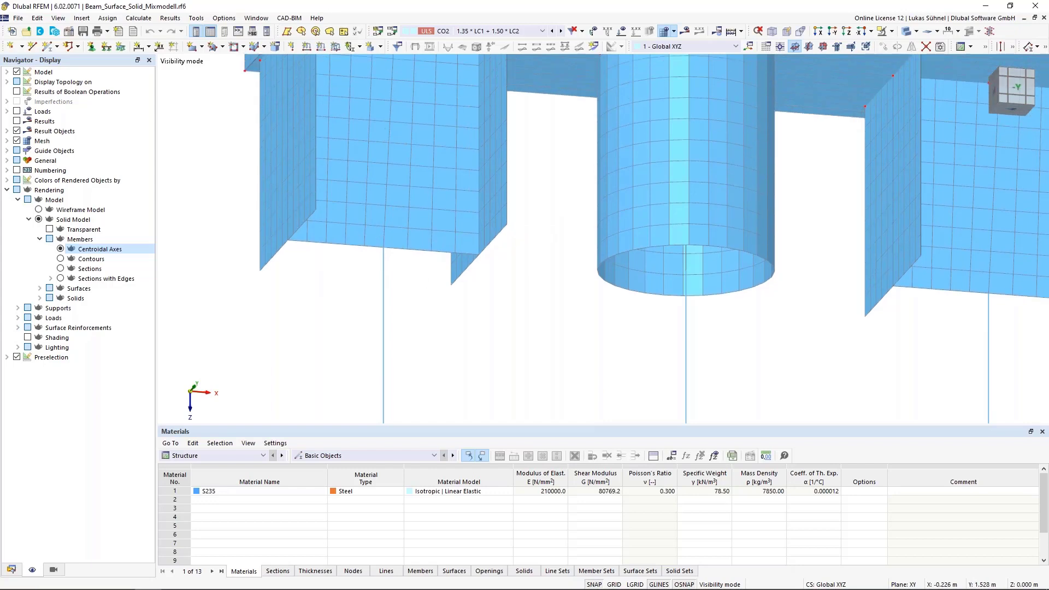
scroll(416, 306, down, 1)
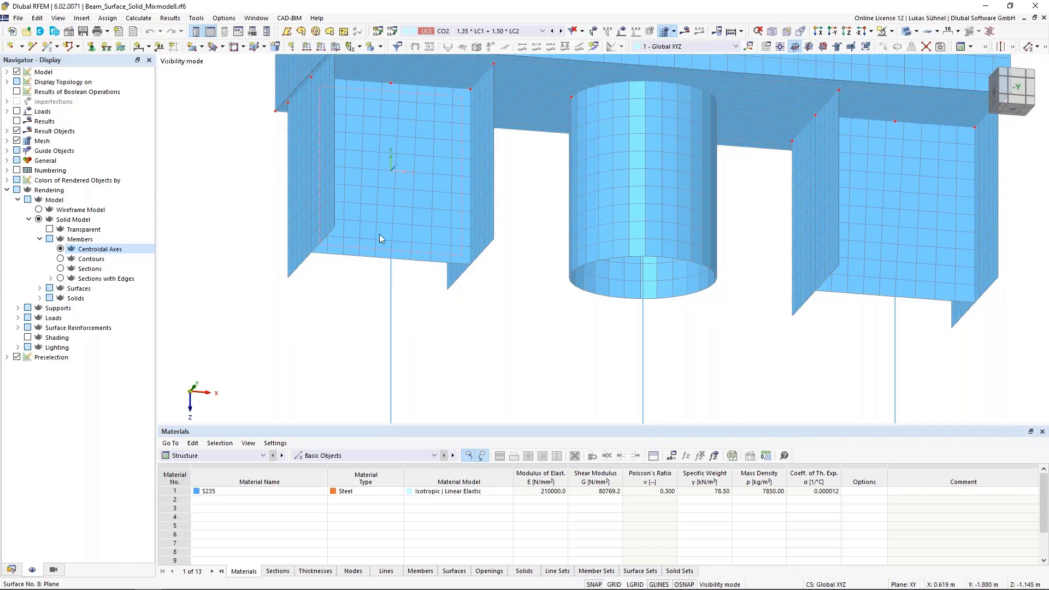
Step: Check the properties of the central pipe column's beam member without changing them
scroll(355, 248, down, 1)
scroll(333, 264, down, 3)
mouse_move(433, 321)
middle_down()
mouse_move(408, 375)
mouse_move(431, 310)
middle_up()
scroll(476, 314, up, 4)
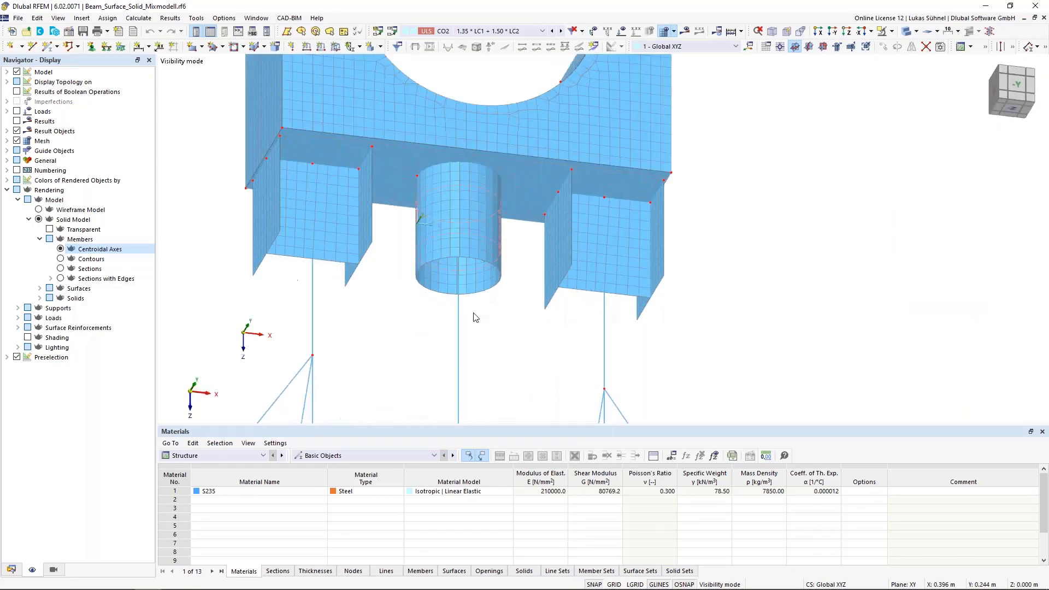
click(455, 350)
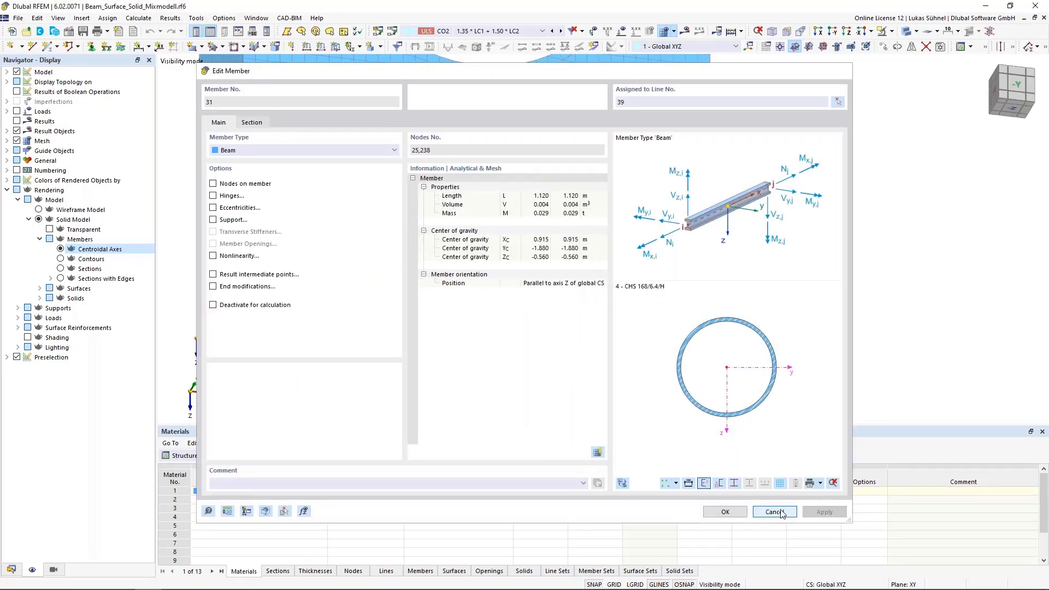
click(788, 514)
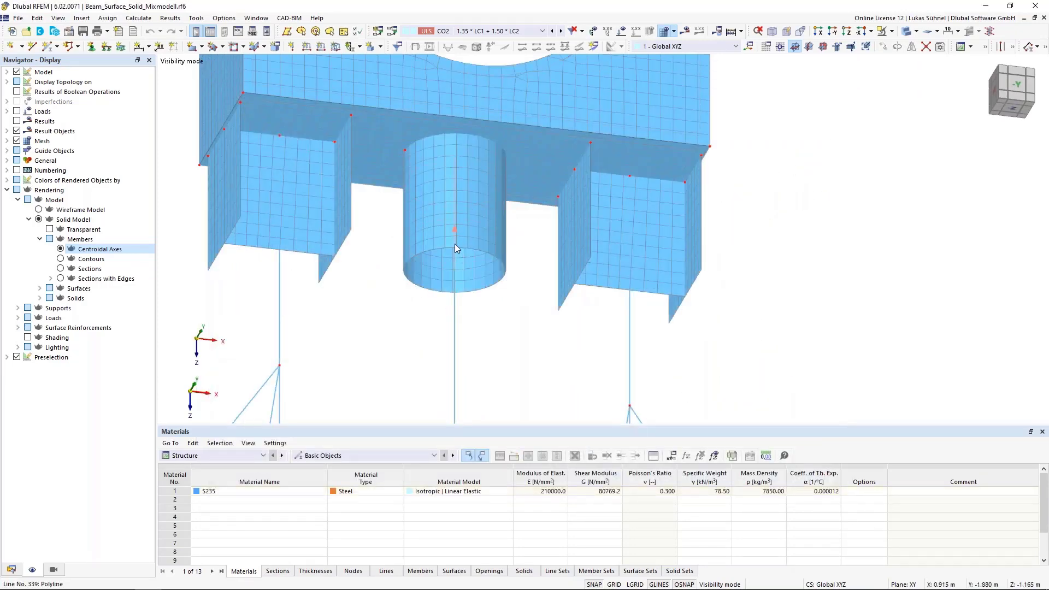
Step: Select the central pipe surface, clear the selection, and inspect its open lower end around the beam member
click(496, 244)
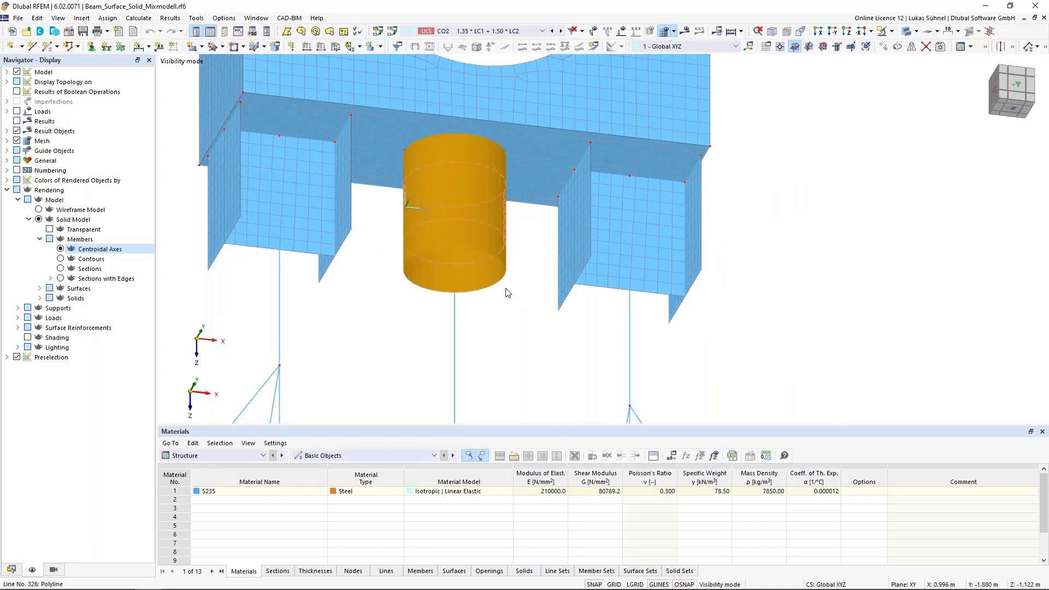
click(513, 325)
mouse_move(510, 331)
middle_down()
mouse_move(505, 379)
mouse_move(494, 334)
middle_up()
scroll(457, 267, up, 2)
scroll(457, 267, up, 1)
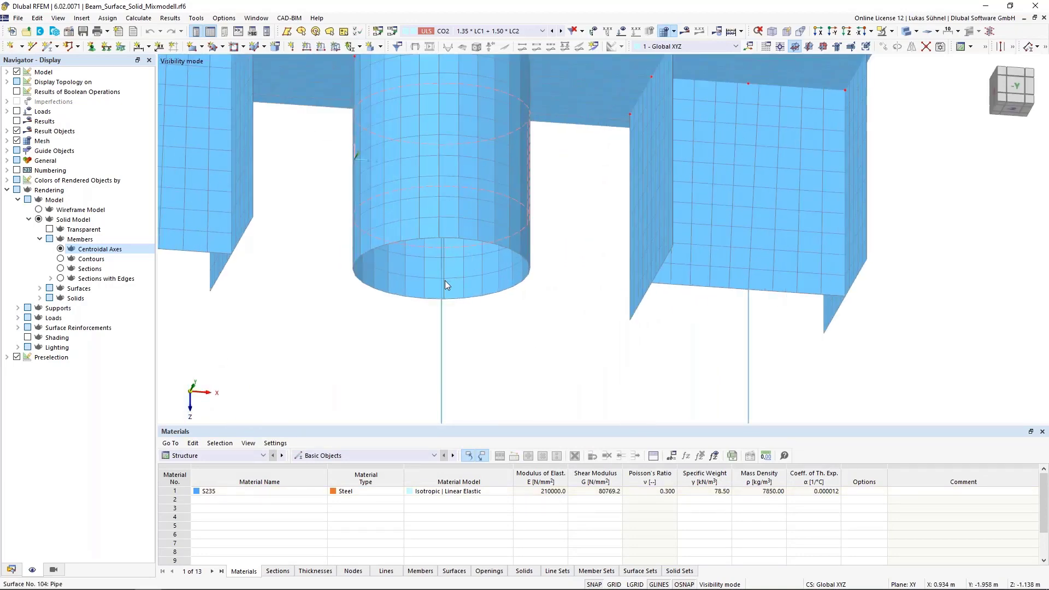
mouse_move(445, 281)
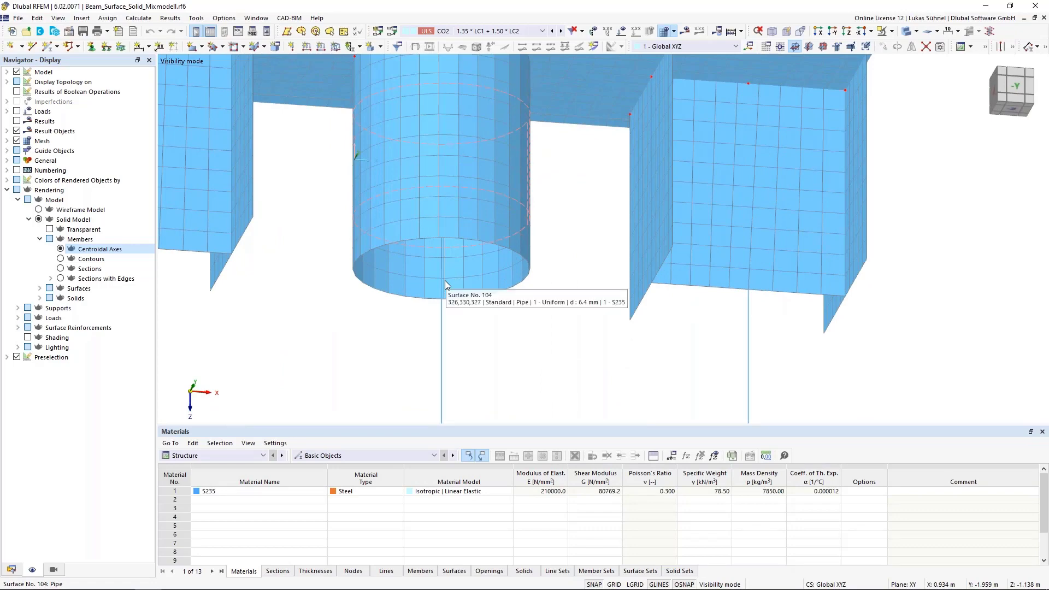
ctrl+middle_drag(484, 358, 438, 231)
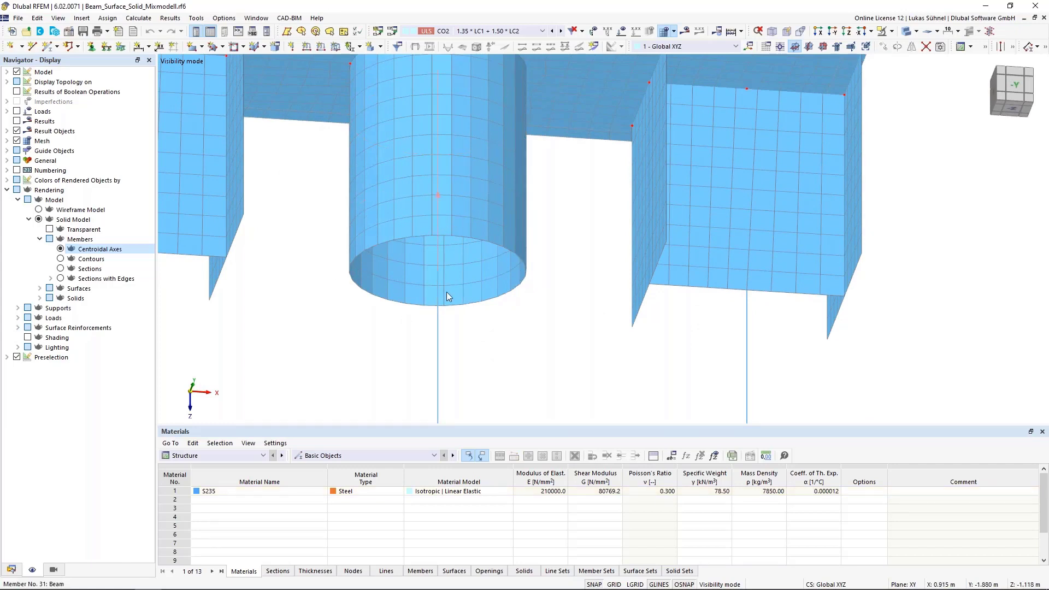
Step: Cancel the visibility mode to show all objects of the model
scroll(491, 257, down, 3)
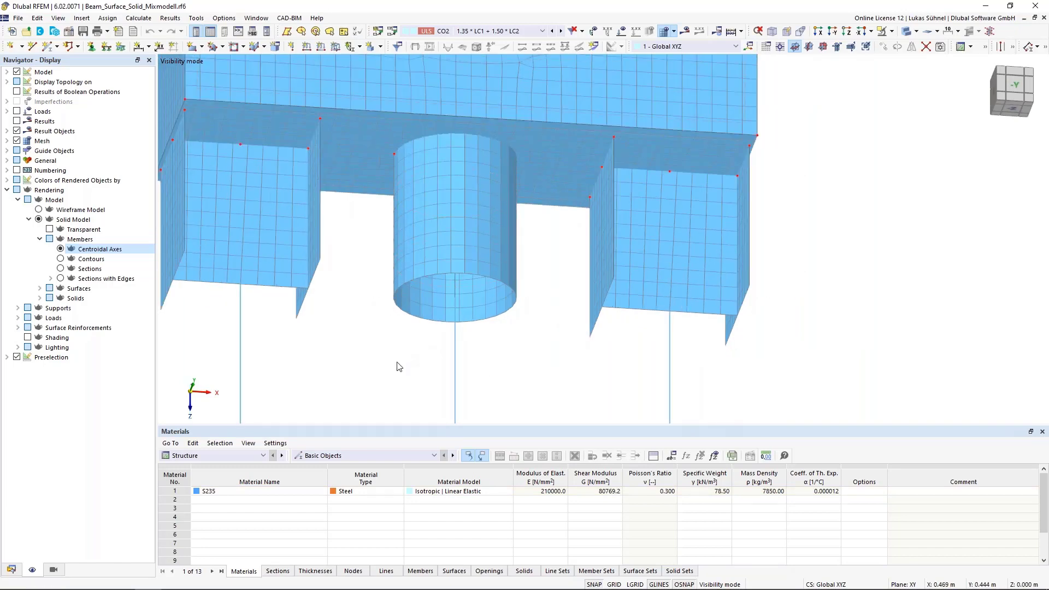
scroll(524, 347, down, 2)
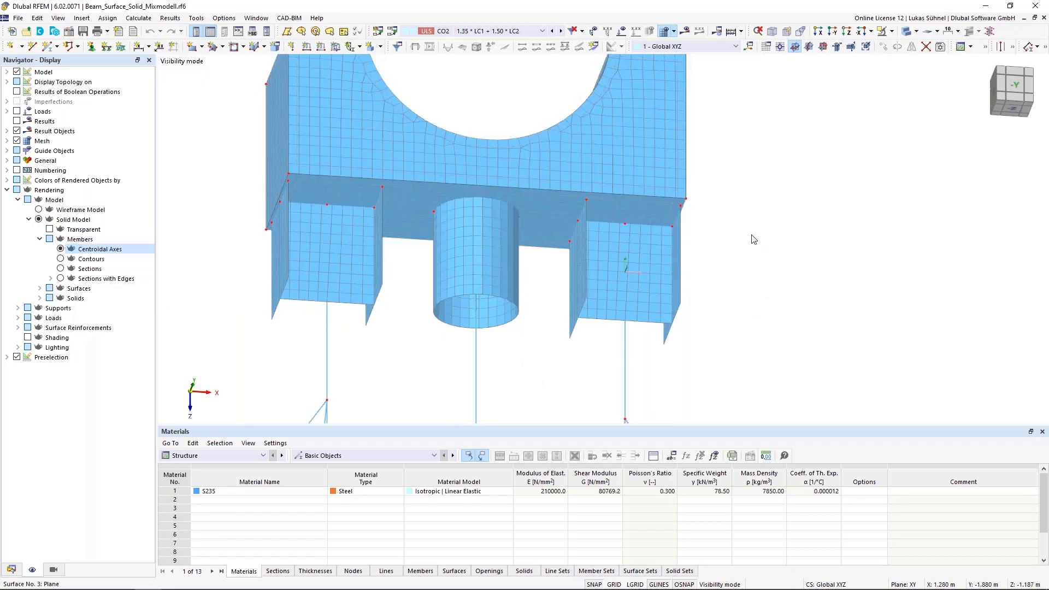
click(892, 31)
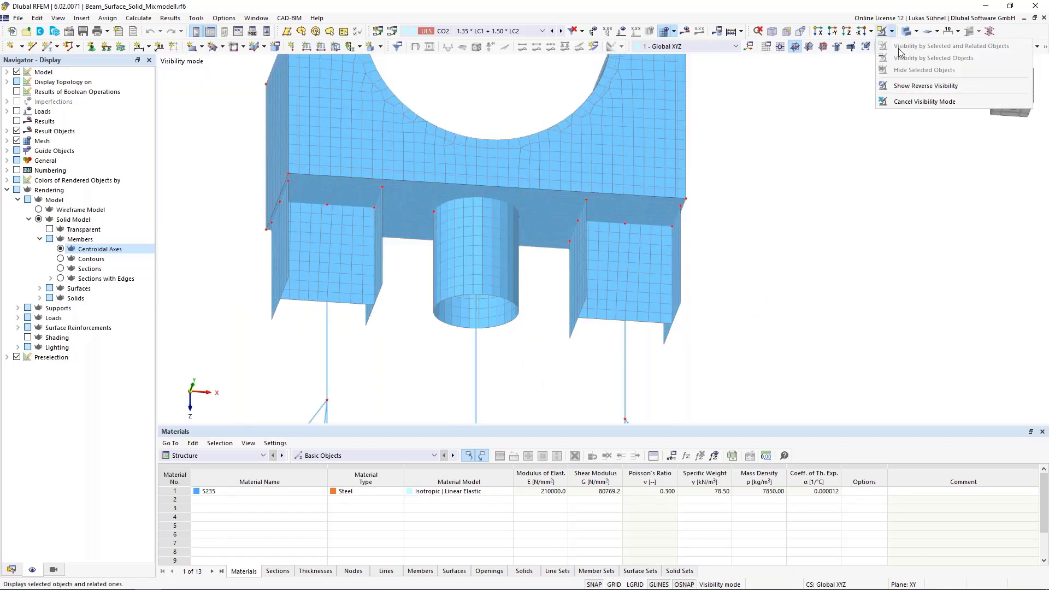
click(910, 102)
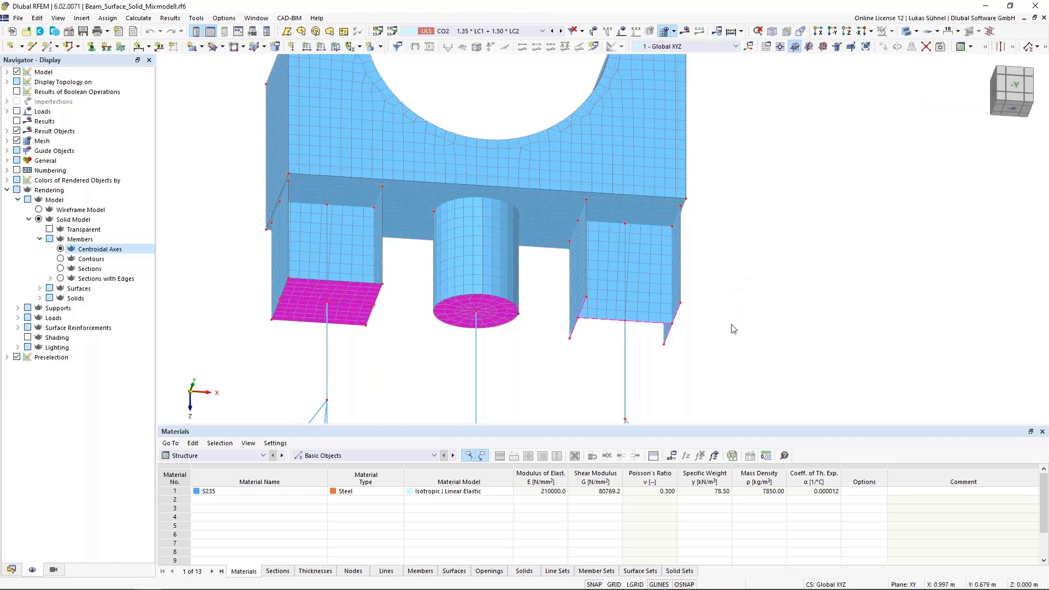
Step: Check the properties of the magenta end surface under the low-X column's surfaces without changes, and inspect its connection to the member
middle_drag(418, 355, 420, 327)
ctrl+middle_drag(419, 327, 438, 323)
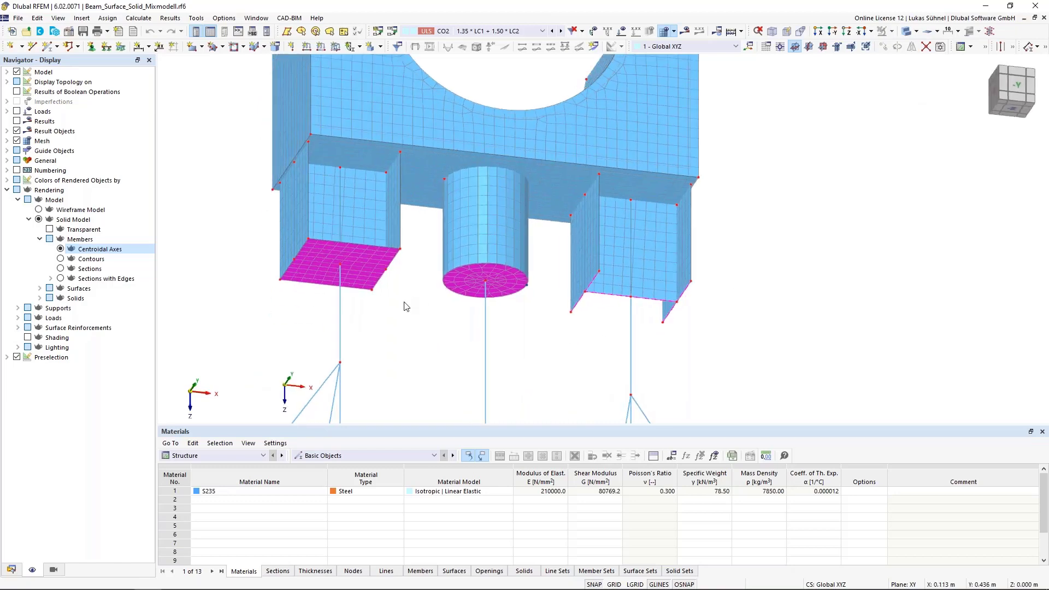
scroll(374, 296, up, 1)
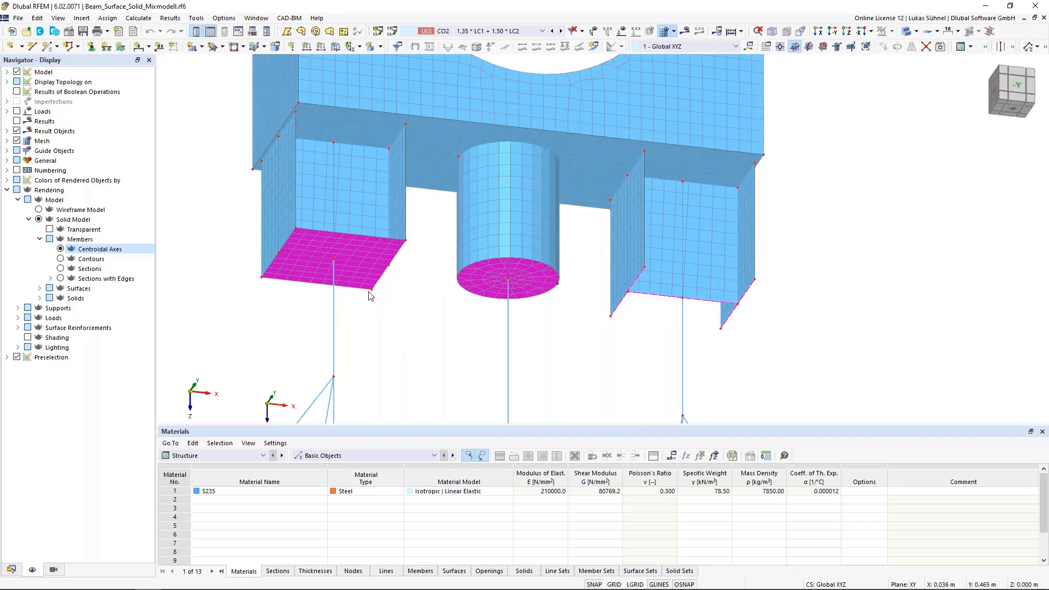
double_click(370, 249)
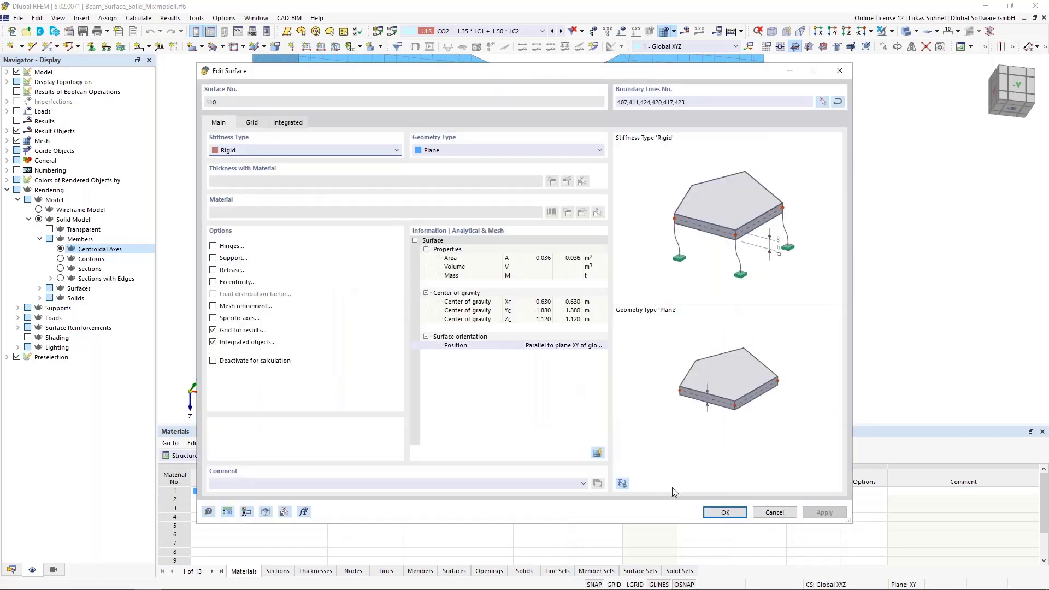
click(773, 512)
scroll(310, 249, up, 3)
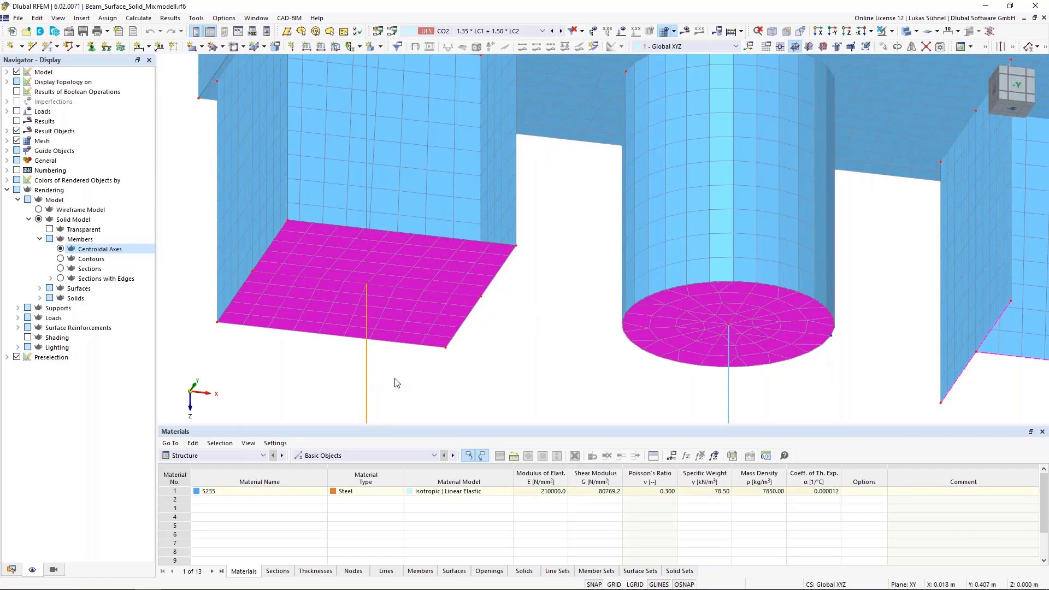
scroll(394, 381, down, 2)
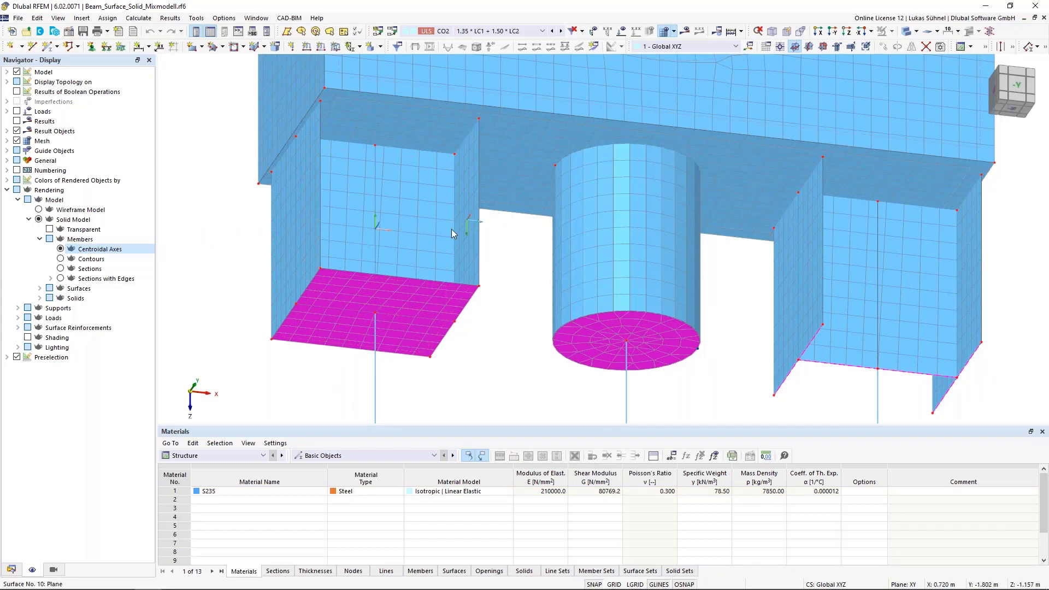
Step: Inspect the magenta rigid end surface closing the central pipe's lower end and its connection to the beam member
middle_drag(516, 381, 403, 345)
scroll(404, 345, down, 1)
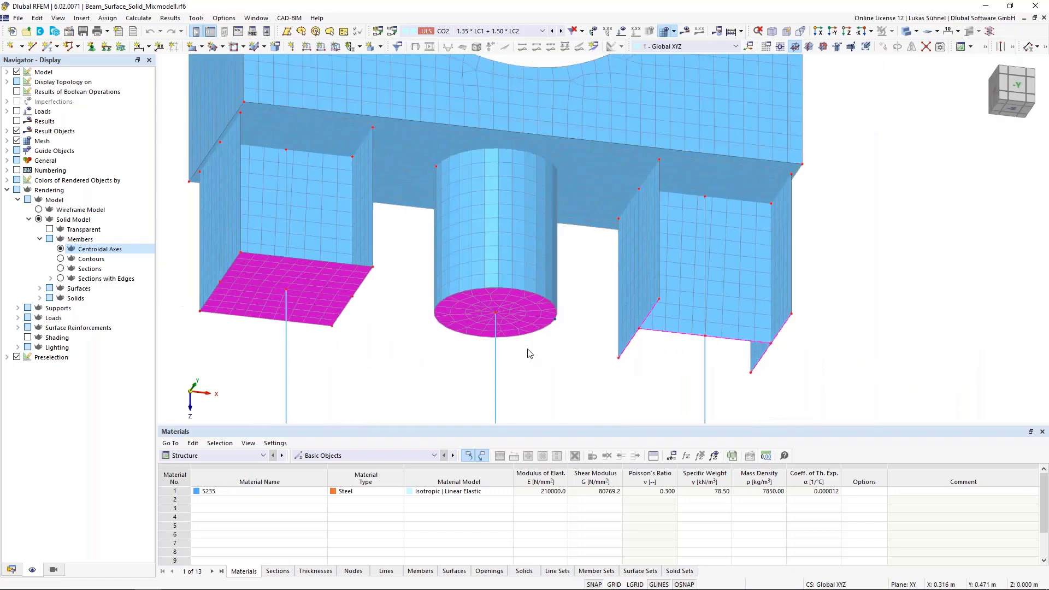
scroll(515, 346, up, 2)
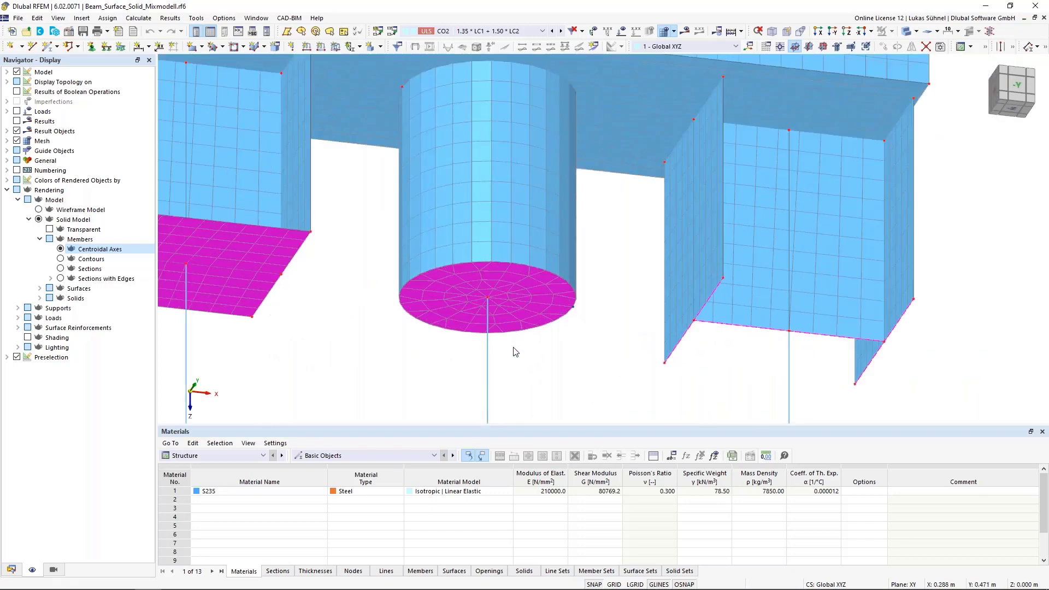
click(519, 304)
click(523, 366)
scroll(508, 341, down, 2)
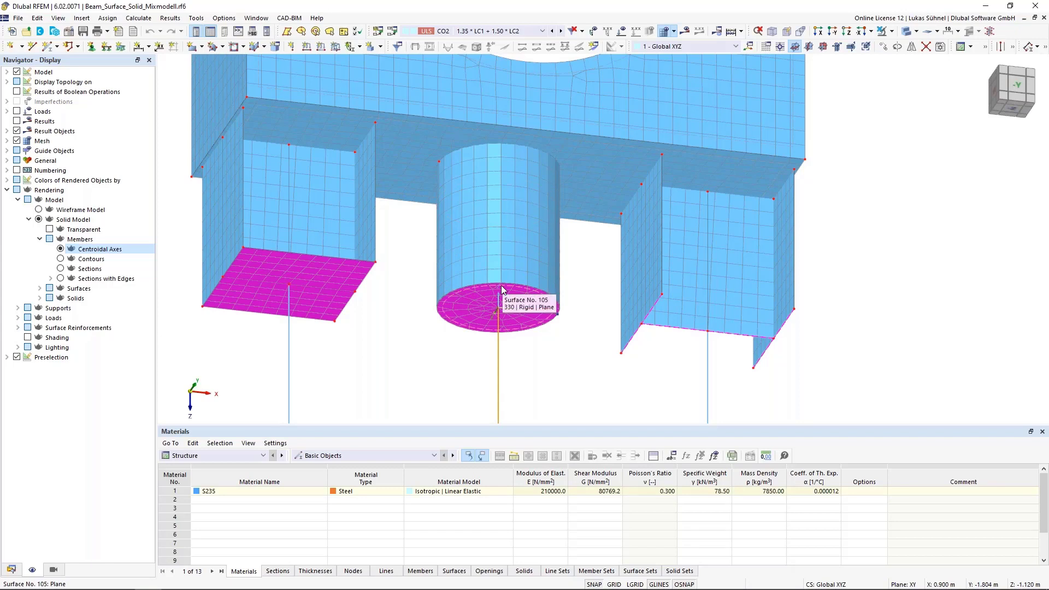
click(589, 345)
Step: Check the properties of the rigid member along the lower edge of the high-X column's surfaces without changing them
middle_drag(706, 392, 565, 379)
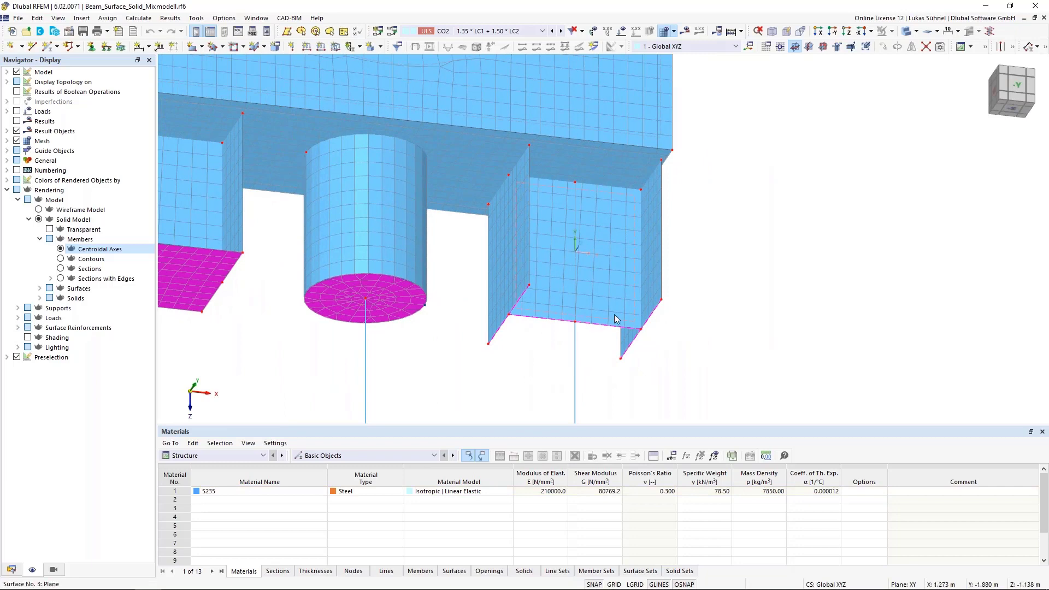
drag(446, 265, 484, 316)
double_click(514, 321)
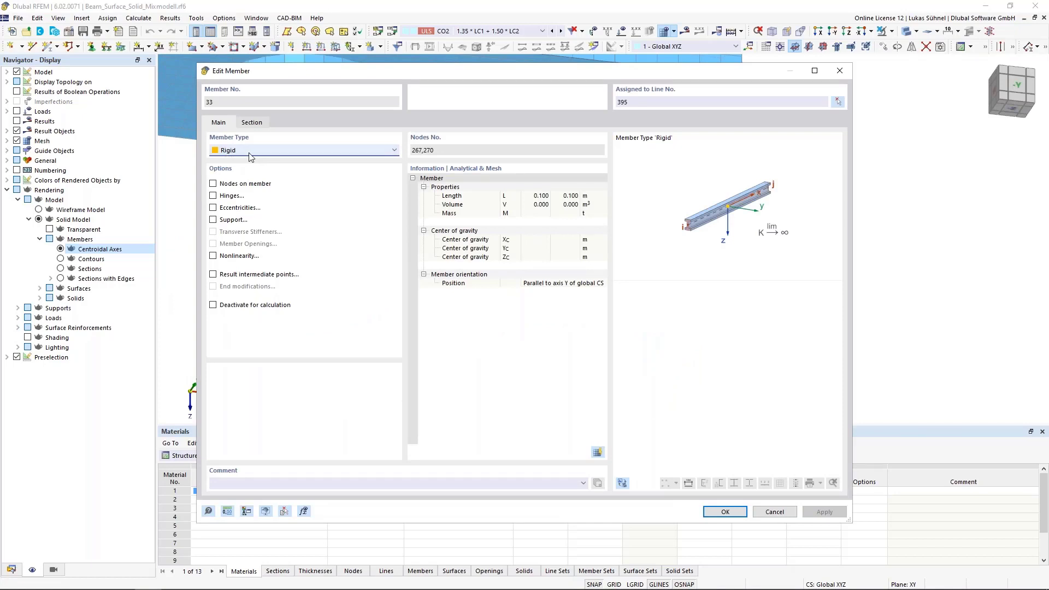
click(774, 511)
scroll(568, 398, up, 2)
middle_drag(568, 397, 611, 350)
ctrl+click(290, 292)
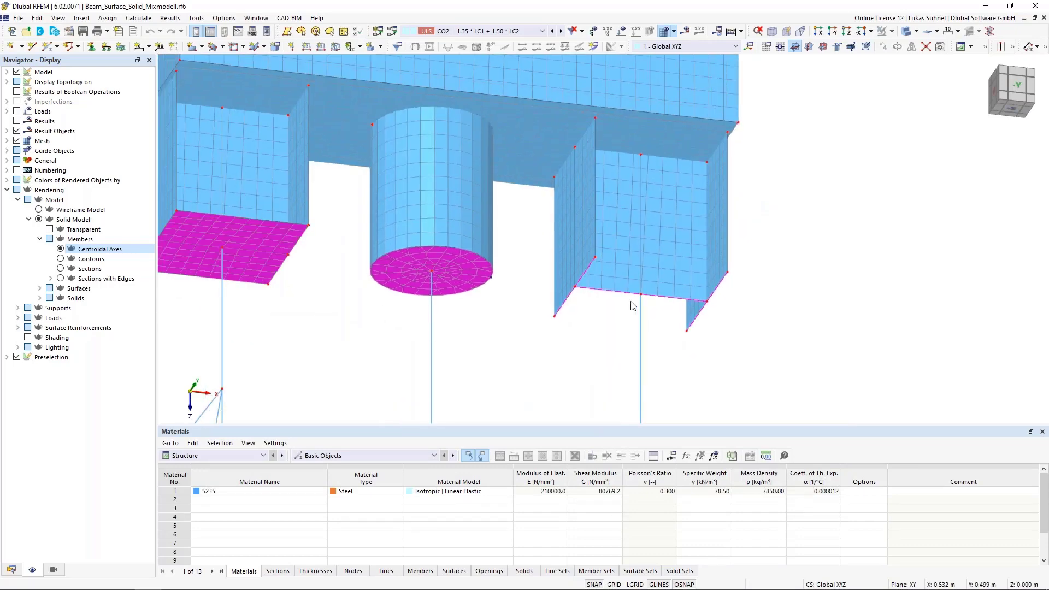
Step: Examine where the low-X column's surfaces meet the underside of the solid block, including the bottom surface of the solid
scroll(621, 332, down, 4)
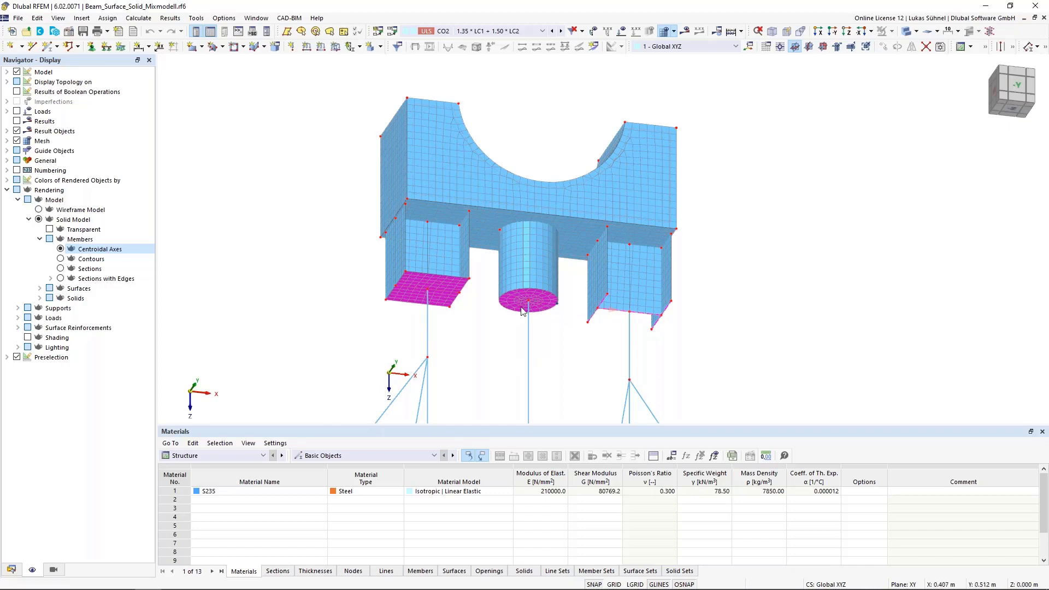
middle_drag(497, 305, 498, 350)
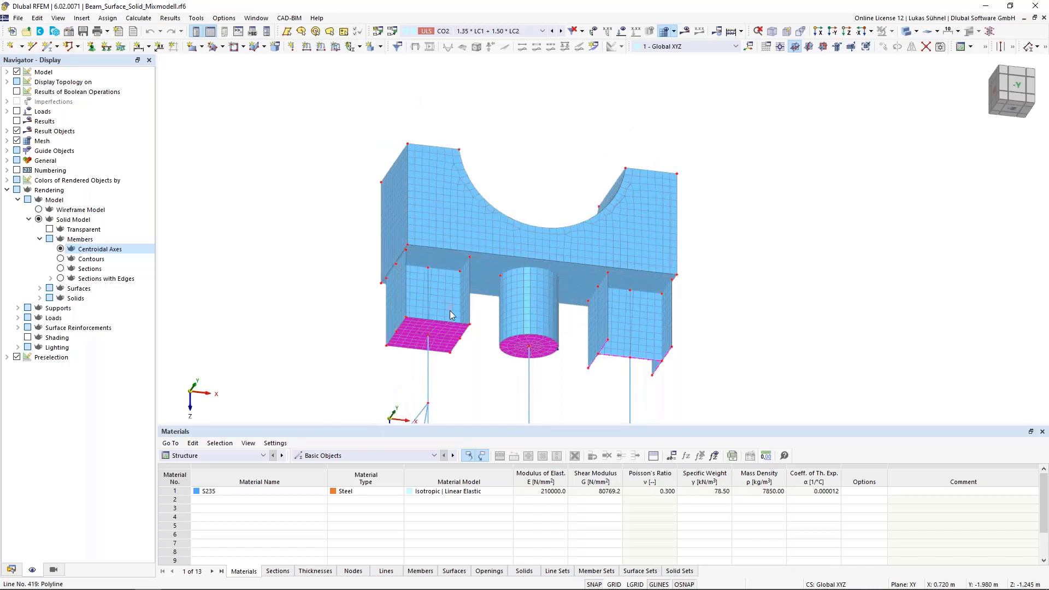
scroll(415, 247, up, 4)
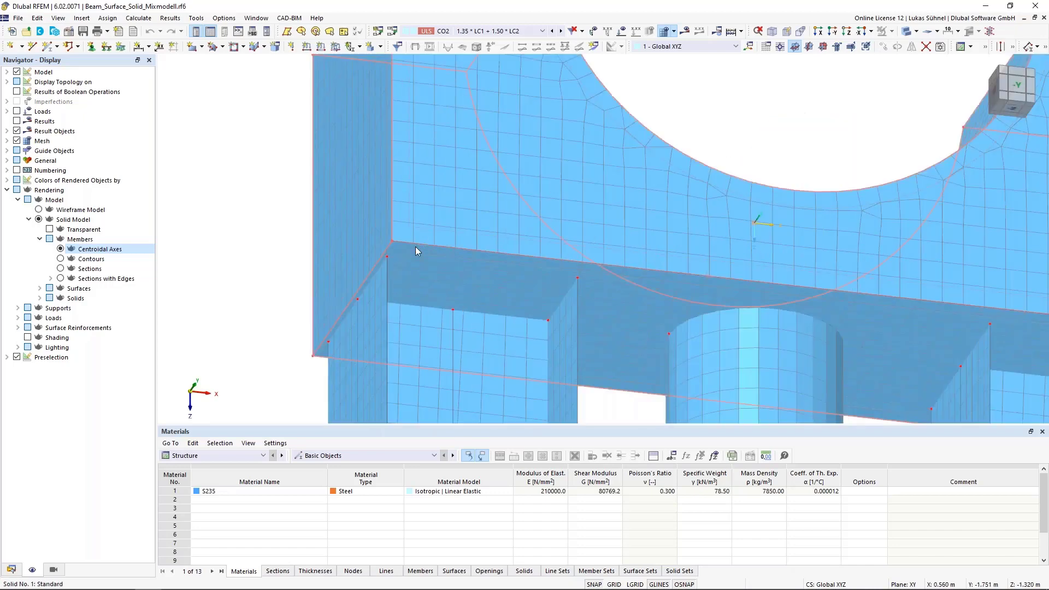
scroll(379, 295, down, 2)
mouse_move(376, 297)
ctrl+middle_down()
mouse_move(354, 334)
mouse_move(360, 344)
mouse_move(381, 296)
ctrl+middle_up()
scroll(346, 316, up, 2)
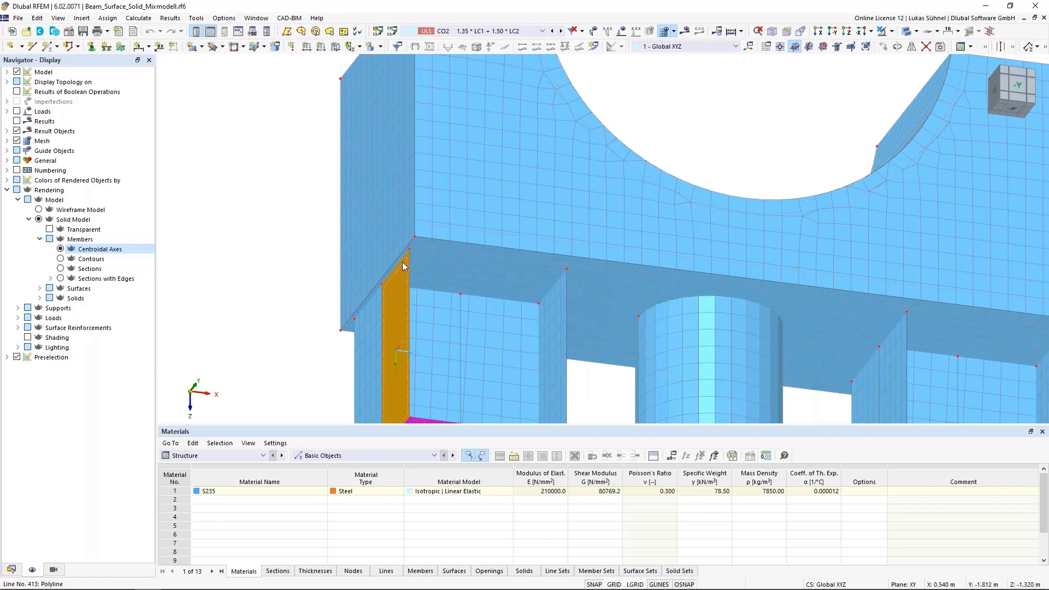
scroll(408, 263, up, 3)
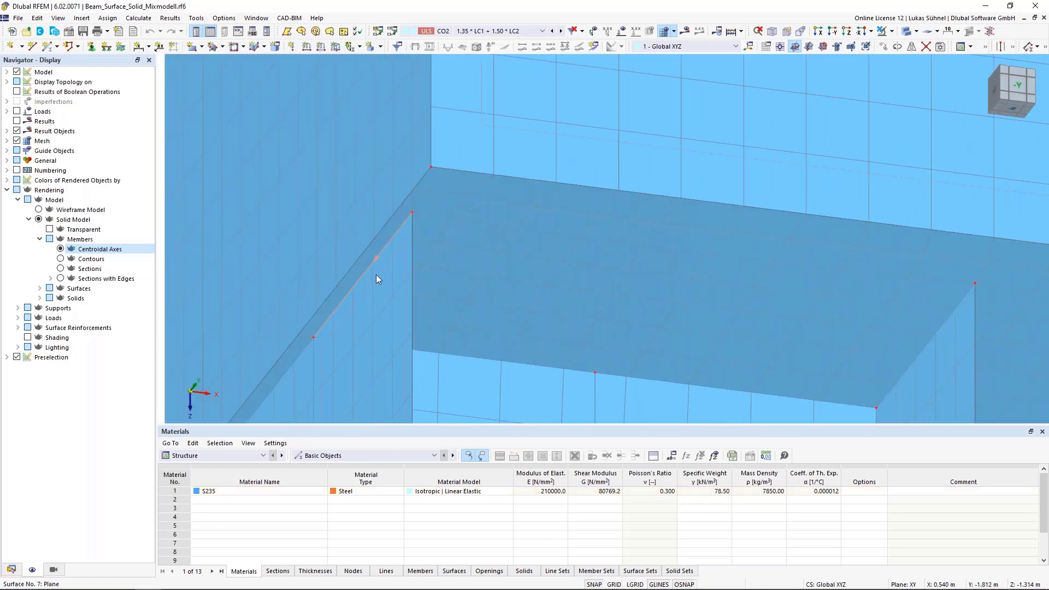
scroll(347, 303, down, 1)
scroll(299, 347, down, 1)
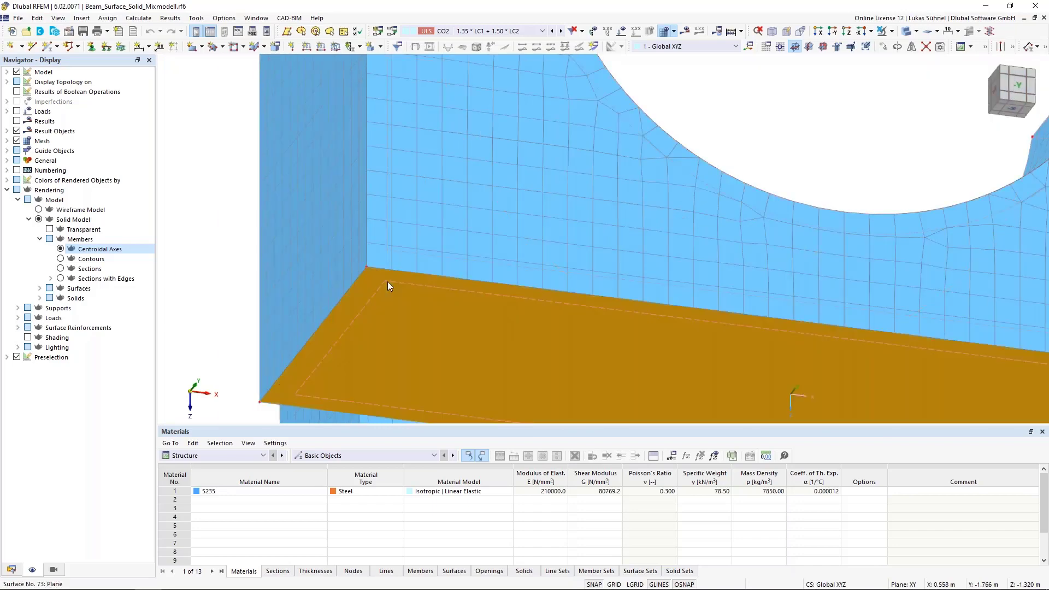
scroll(363, 287, down, 1)
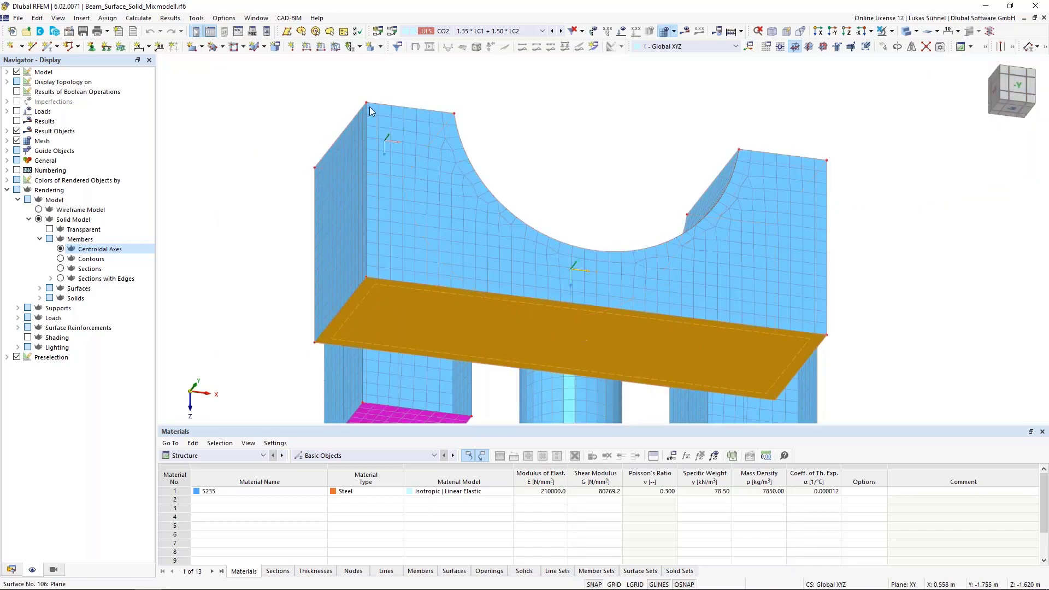
Step: Check the integrated nodes and lines of the solid block's bottom surface without changing them
click(293, 273)
double_click(373, 287)
click(285, 123)
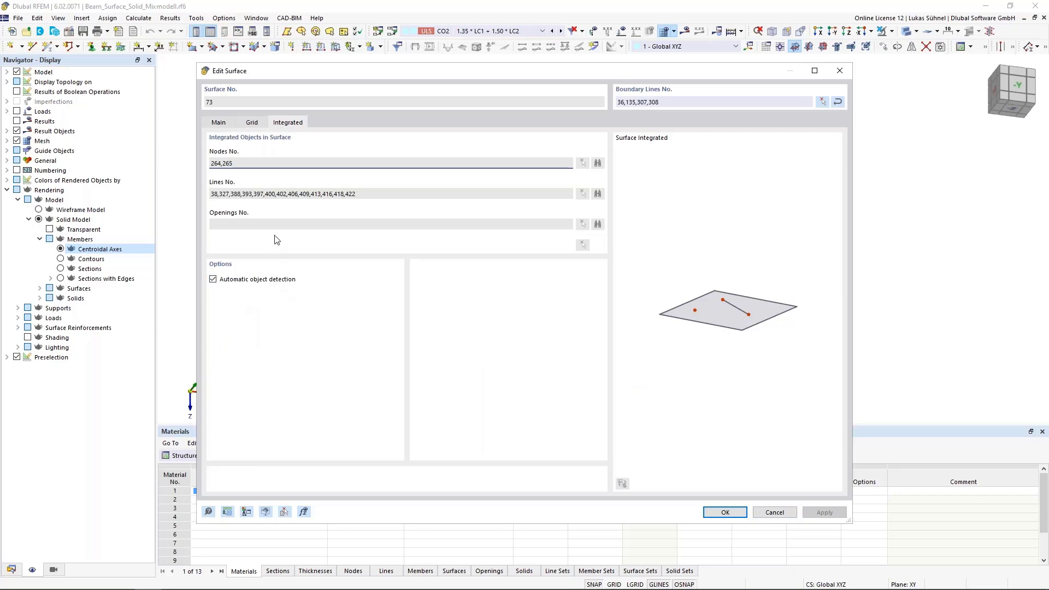
click(774, 512)
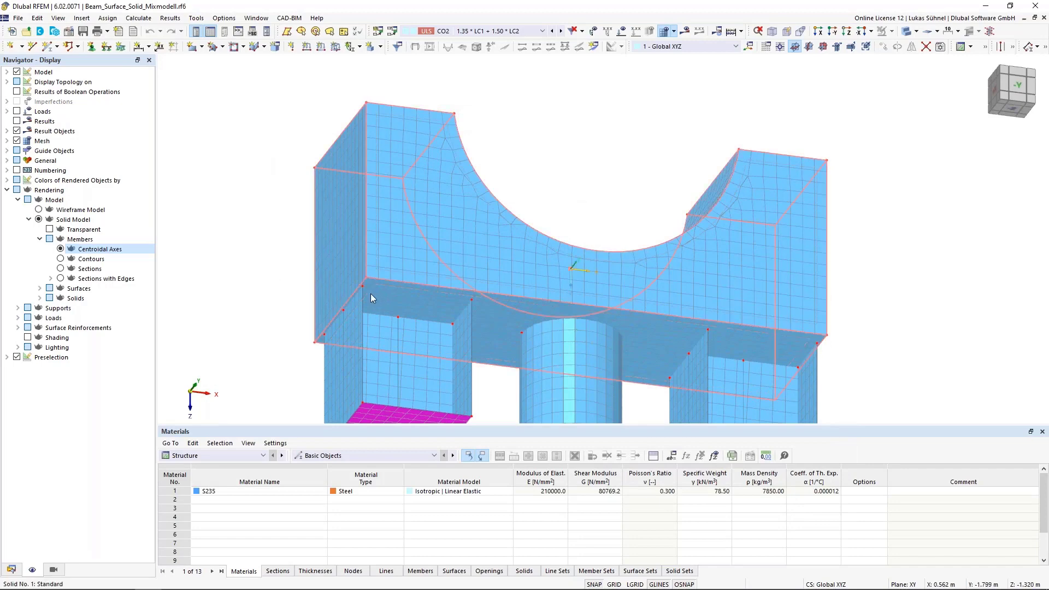
Step: Inspect the low-X column's corner node and upper edges where they attach to the solid's bottom surface
scroll(353, 289, up, 2)
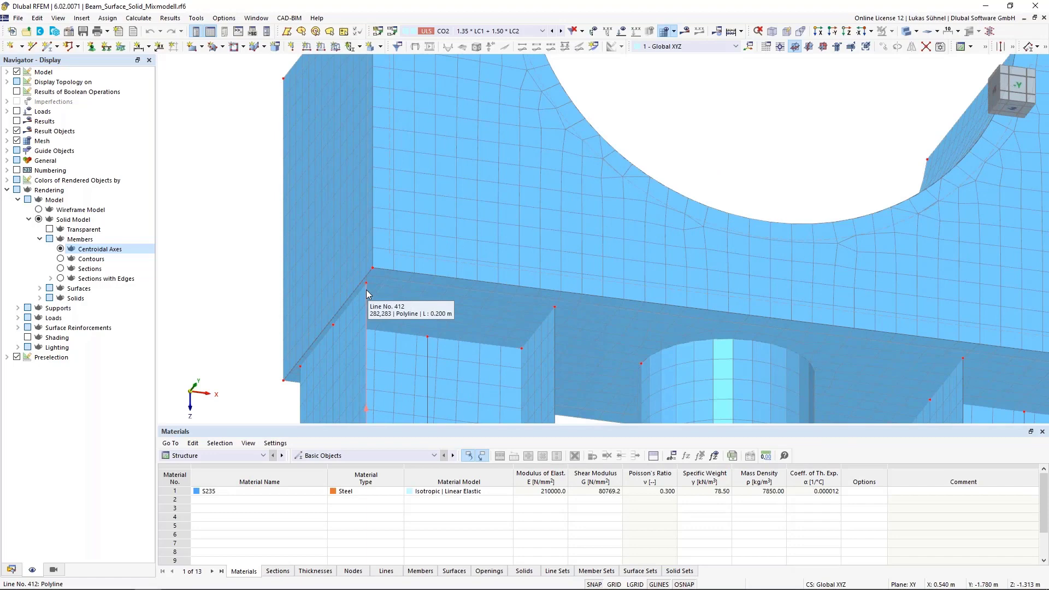
scroll(366, 290, up, 3)
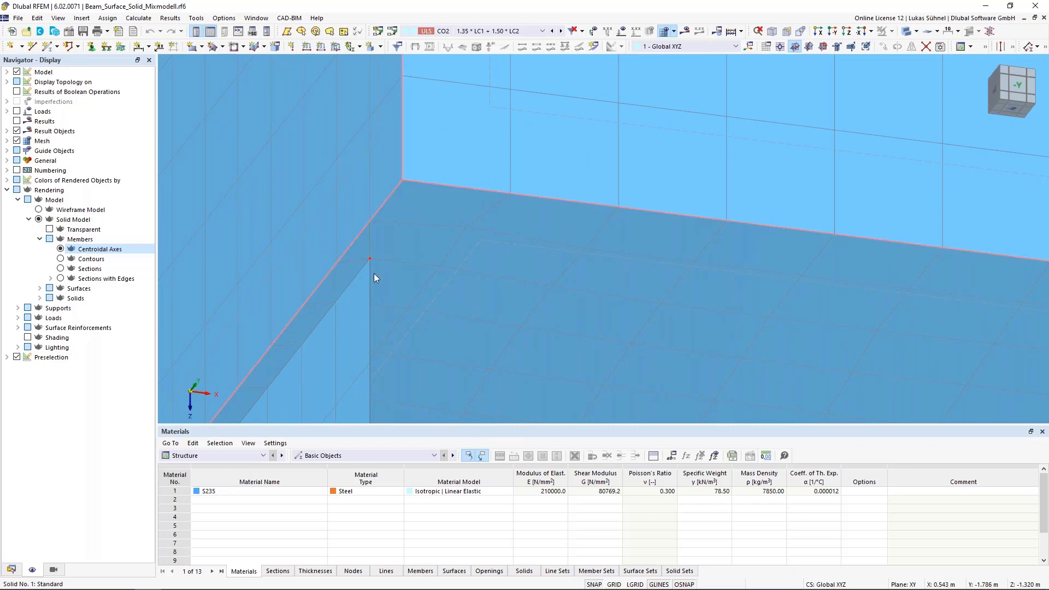
scroll(361, 265, down, 3)
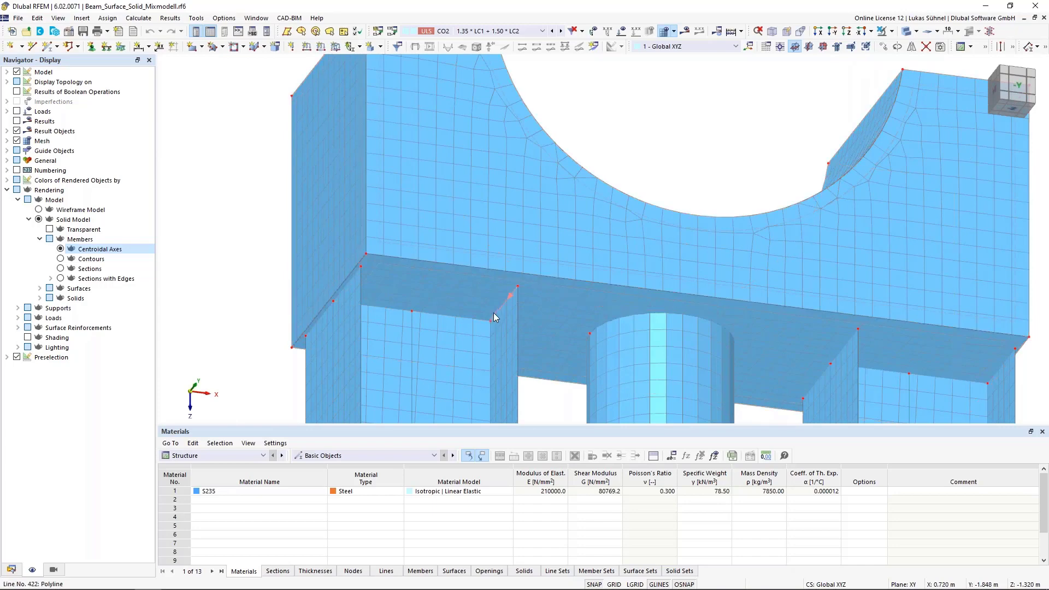
scroll(423, 350, down, 3)
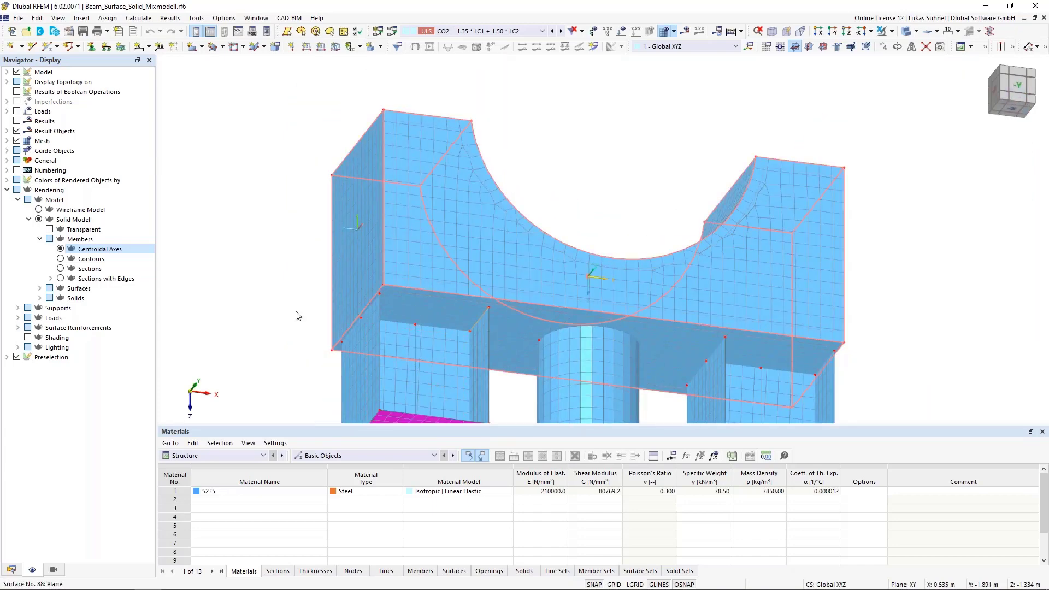
Step: Render the members as sections and bring the whole support frame into view
scroll(239, 301, down, 4)
middle_drag(245, 295, 283, 314)
scroll(265, 321, down, 2)
middle_drag(265, 320, 321, 253)
click(61, 268)
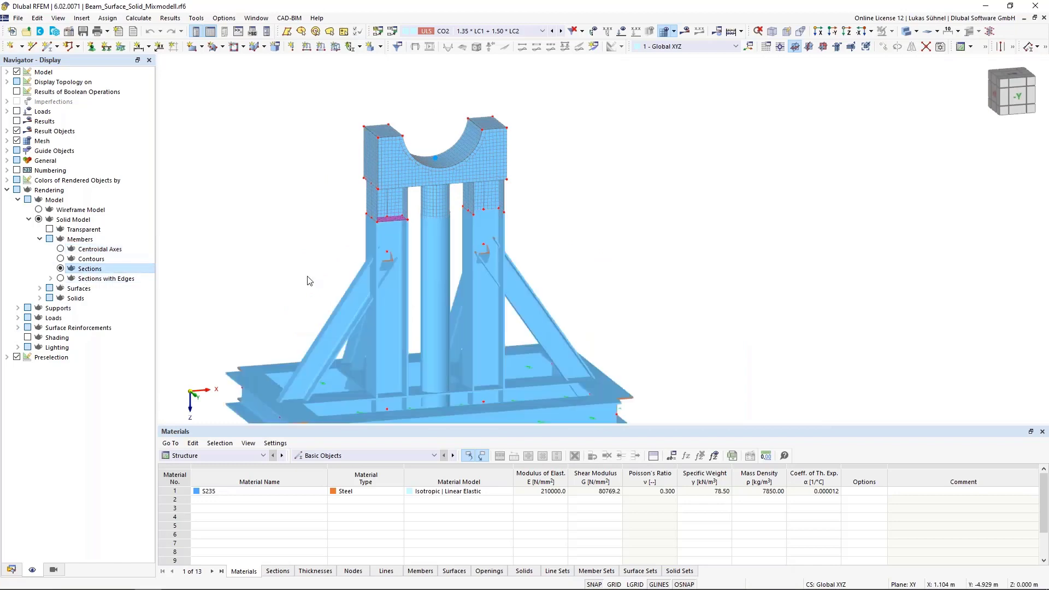
scroll(310, 280, down, 1)
Step: Go through load cases LC1 Eigengewicht and LC2 Achslast, and display the loads of LC2 on the model
click(465, 31)
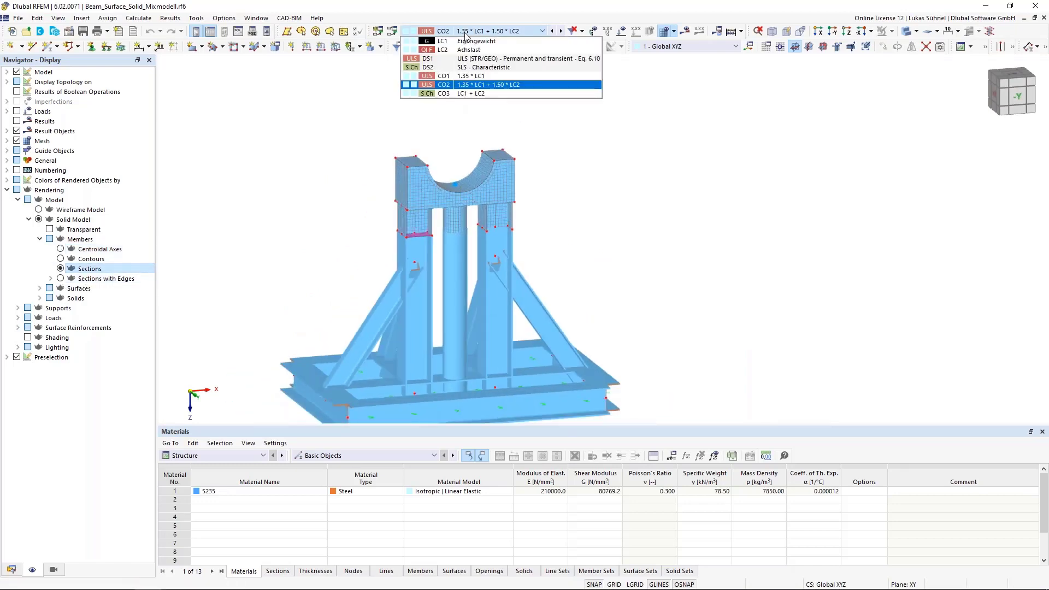
click(468, 41)
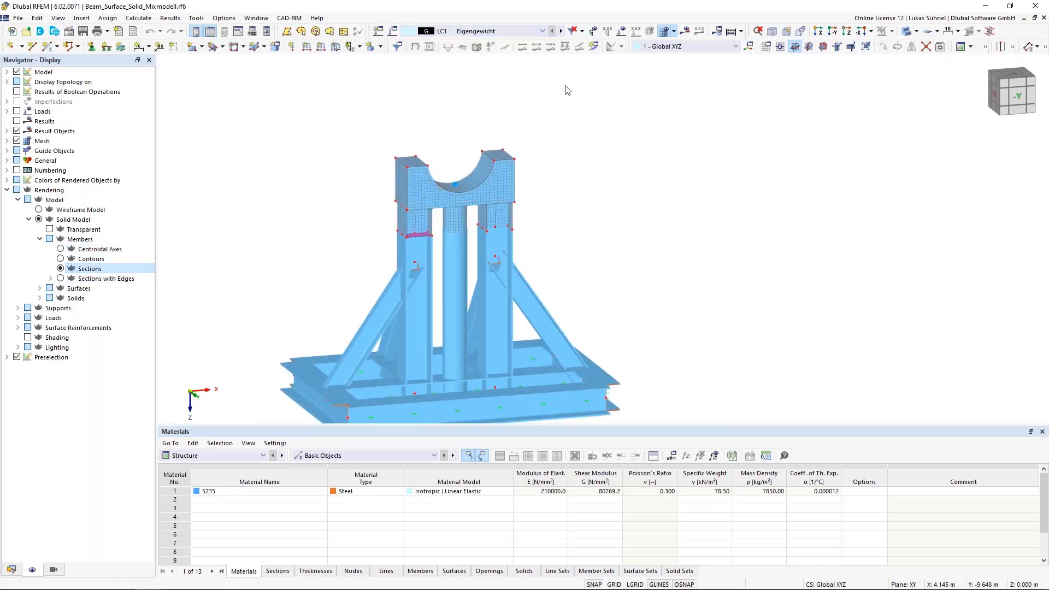
click(561, 32)
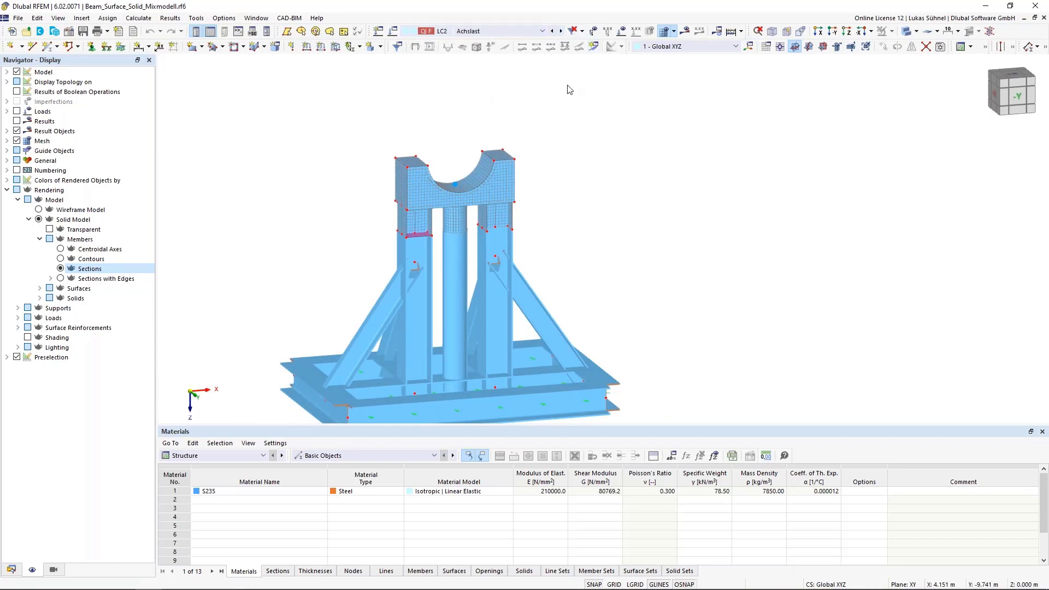
click(621, 32)
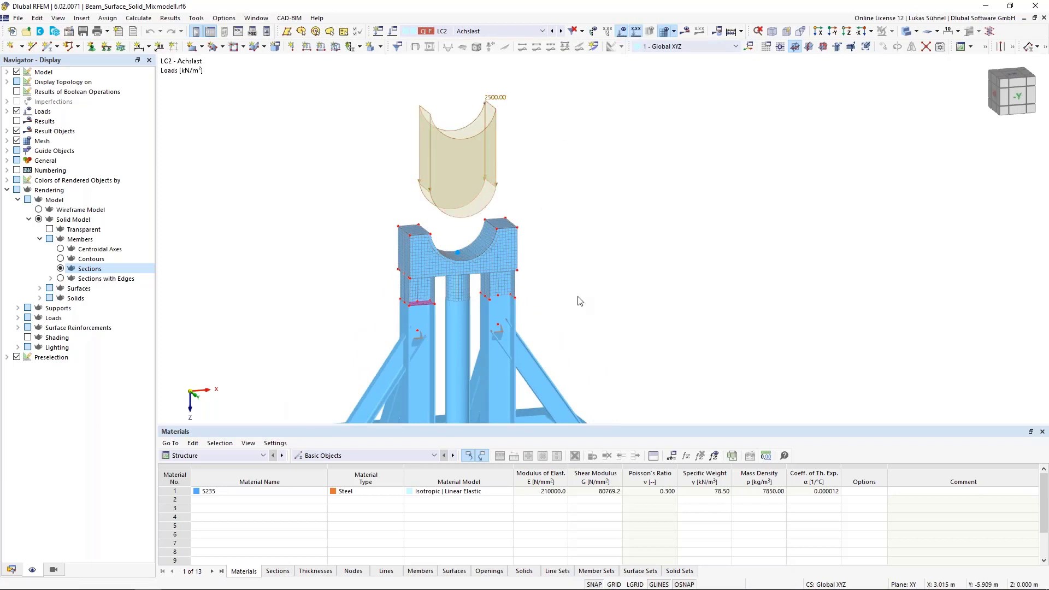
scroll(580, 301, down, 3)
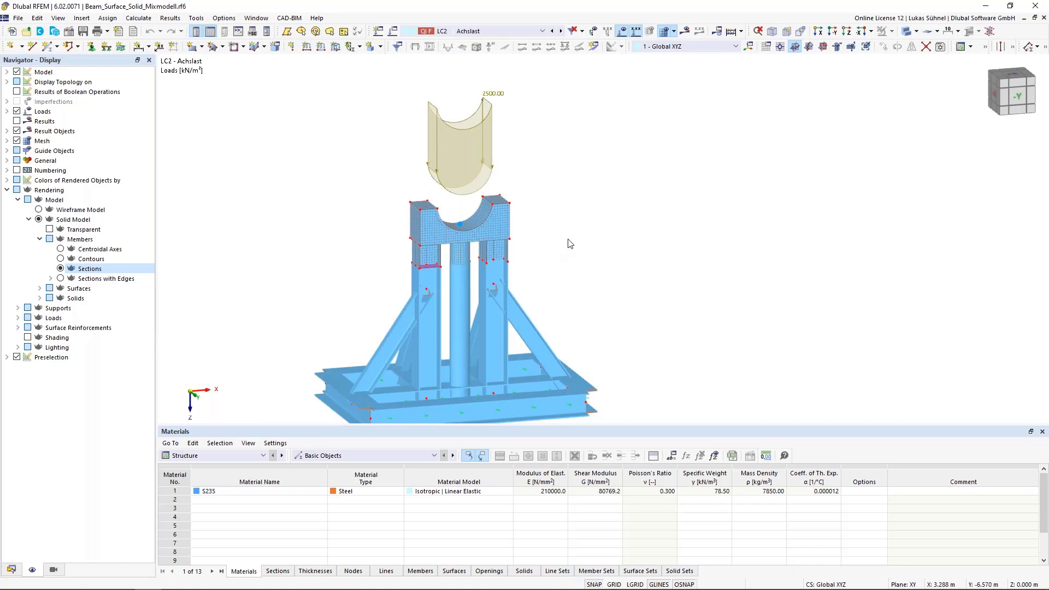
middle_drag(568, 240, 562, 188)
Step: Review the available load cases, design situations and combinations without changing the selection, and hide the loads
click(505, 31)
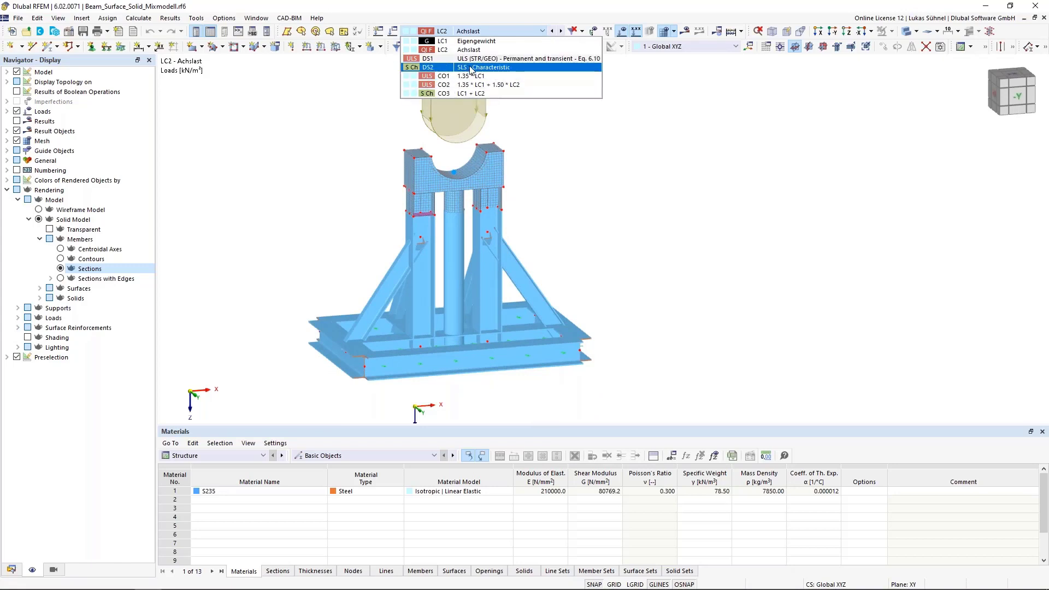
click(645, 203)
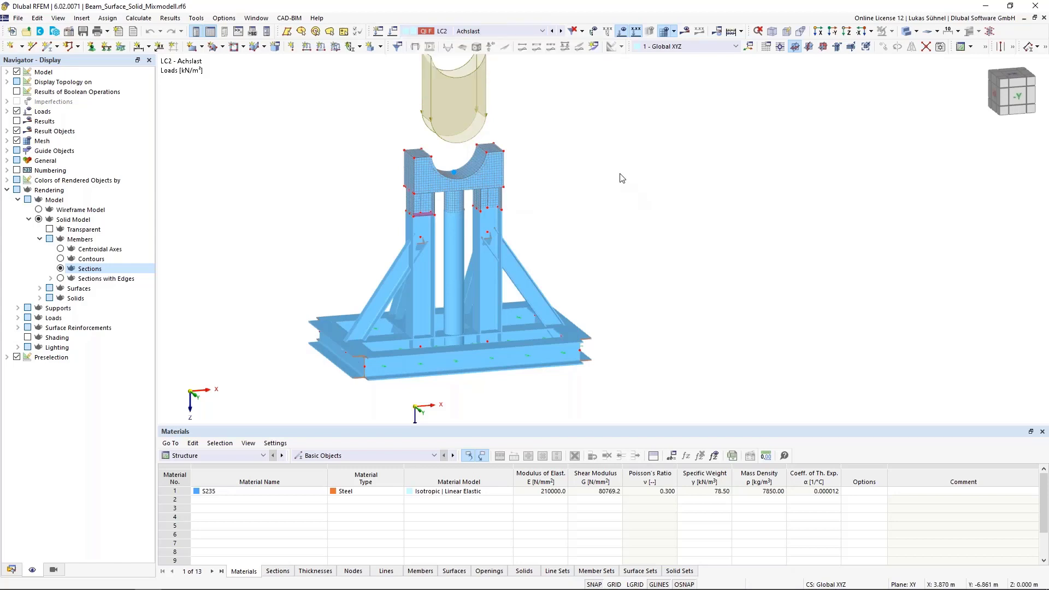
mouse_move(620, 173)
middle_down()
mouse_move(639, 200)
mouse_move(601, 166)
middle_up()
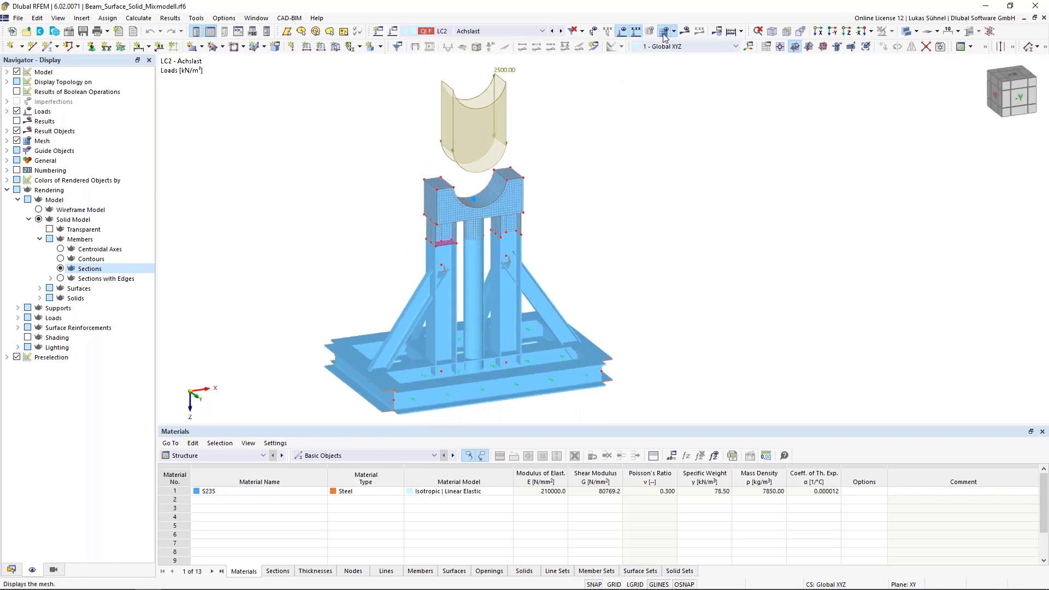
click(621, 31)
middle_drag(613, 240, 597, 212)
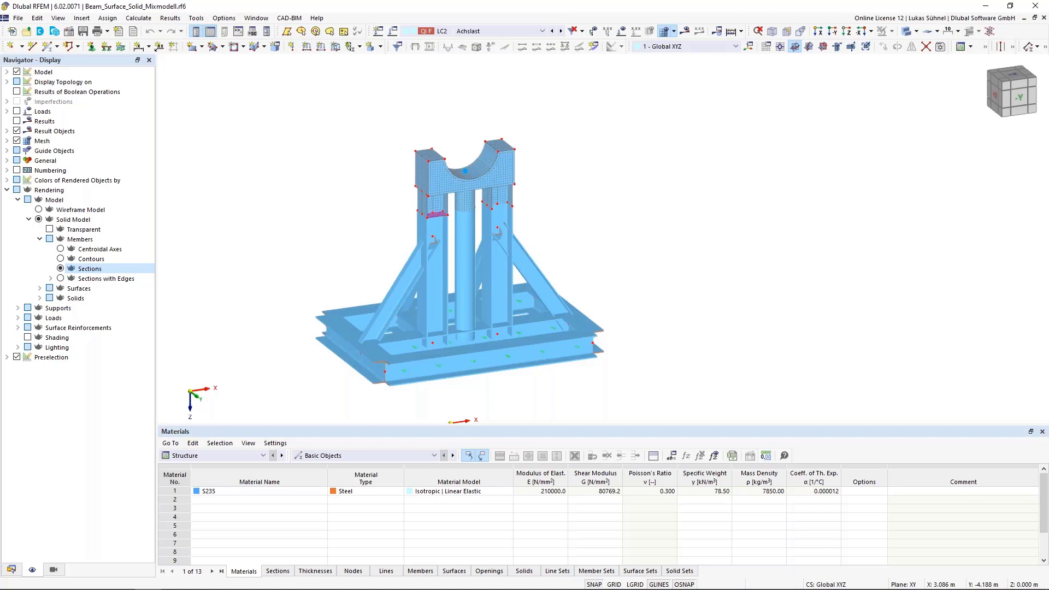
Step: Activate load combination CO2 (1.35 * LC1 + 1.50 * LC2) and calculate its results
click(524, 31)
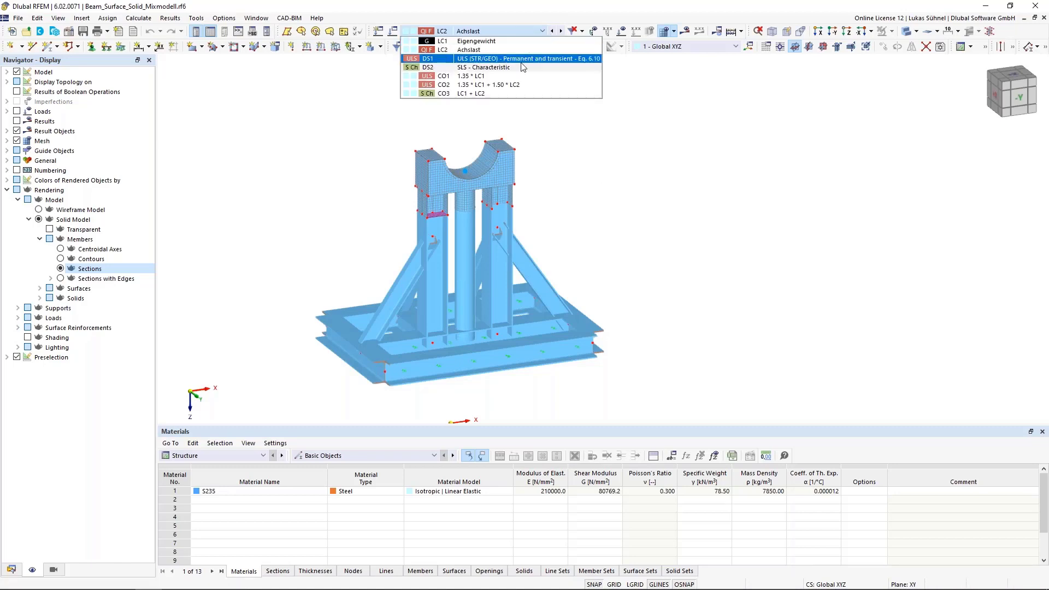
click(492, 68)
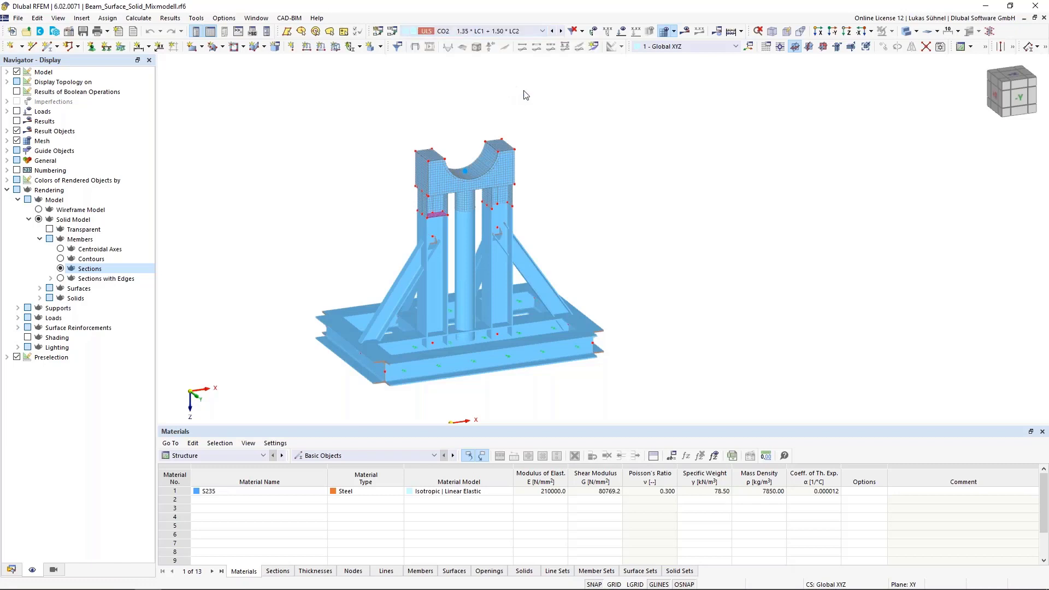
click(685, 31)
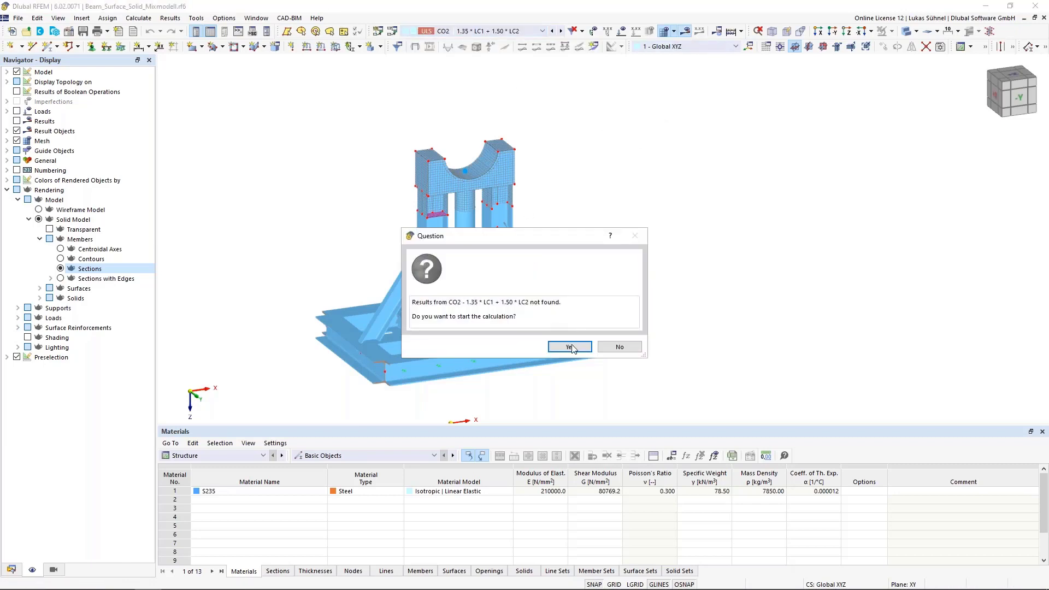
click(570, 347)
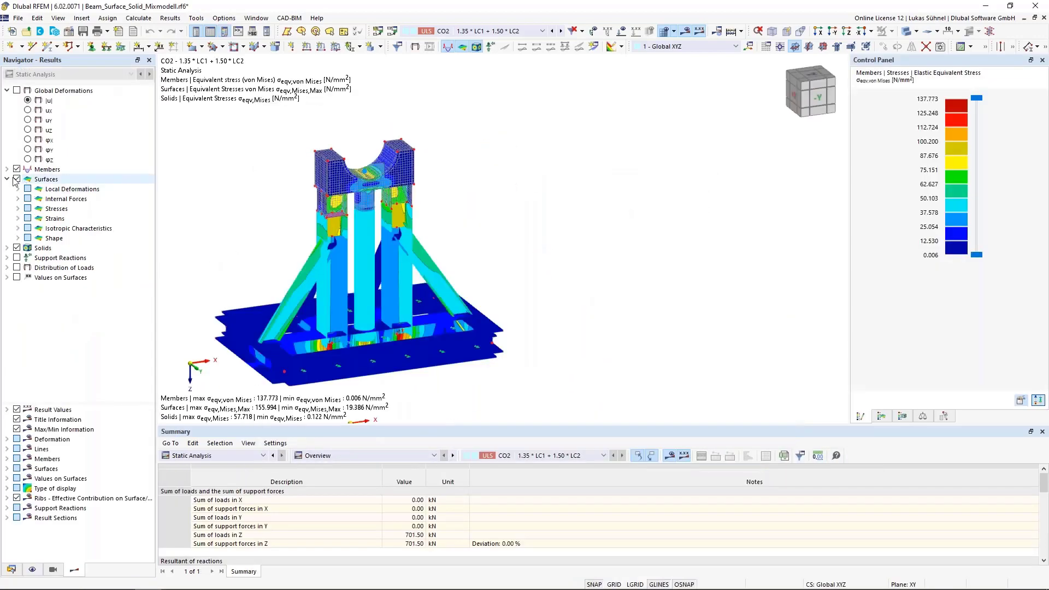
Step: Hide the surface and solid results and display the axial forces N of the members
click(17, 247)
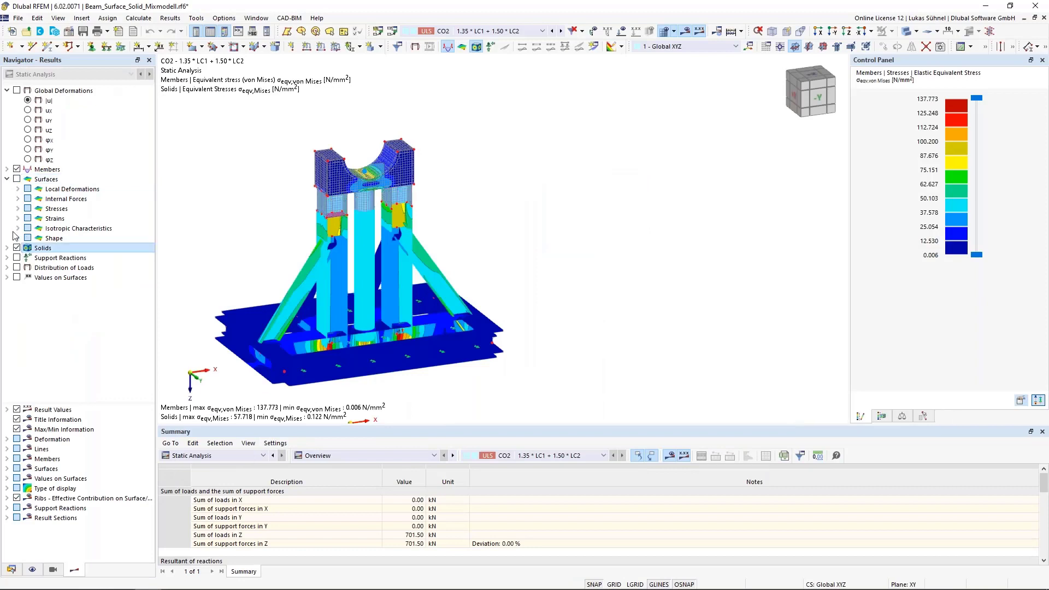
click(7, 169)
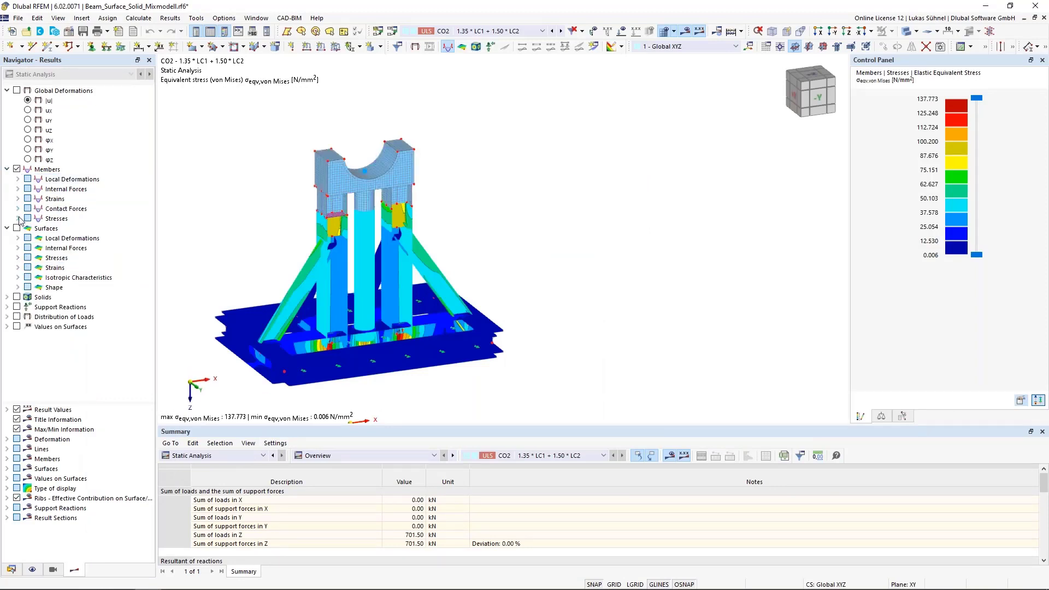
click(18, 189)
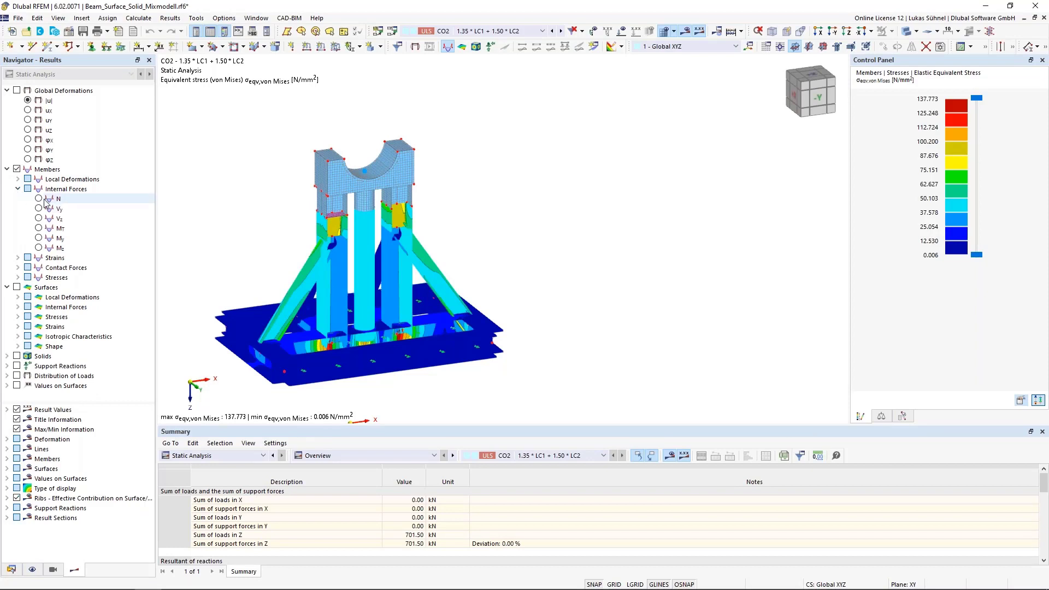
click(49, 198)
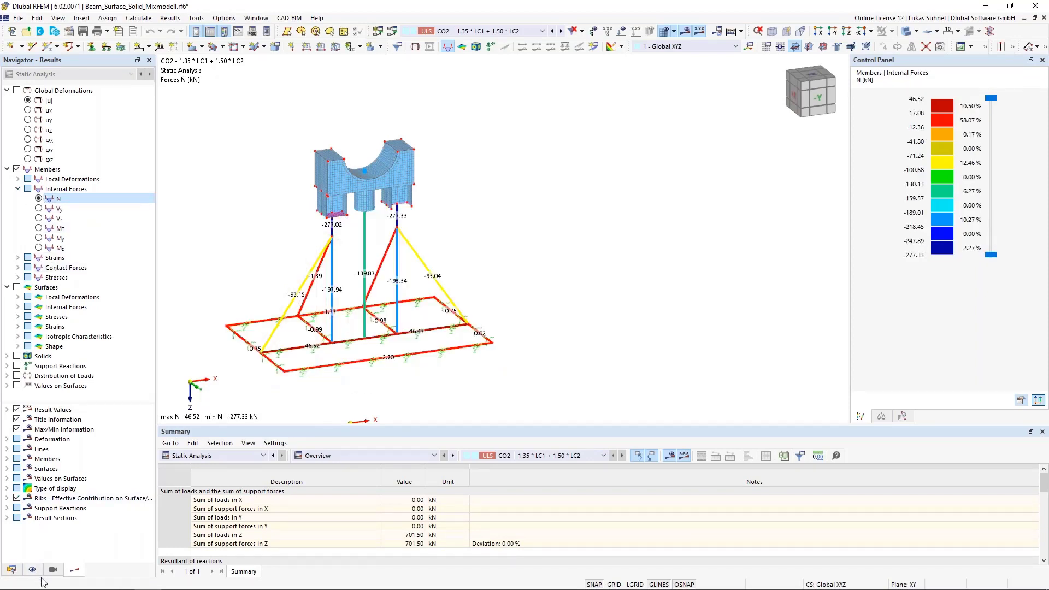
Step: Show the member results as two-colored diagrams on the wireframe model, with the whole frame in view
click(7, 459)
click(28, 468)
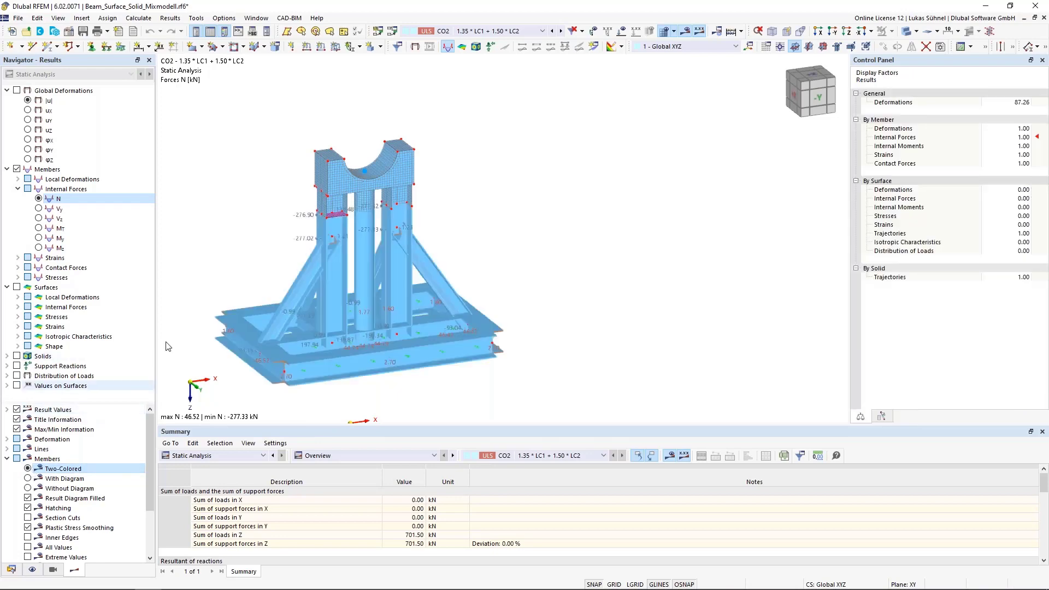
click(906, 32)
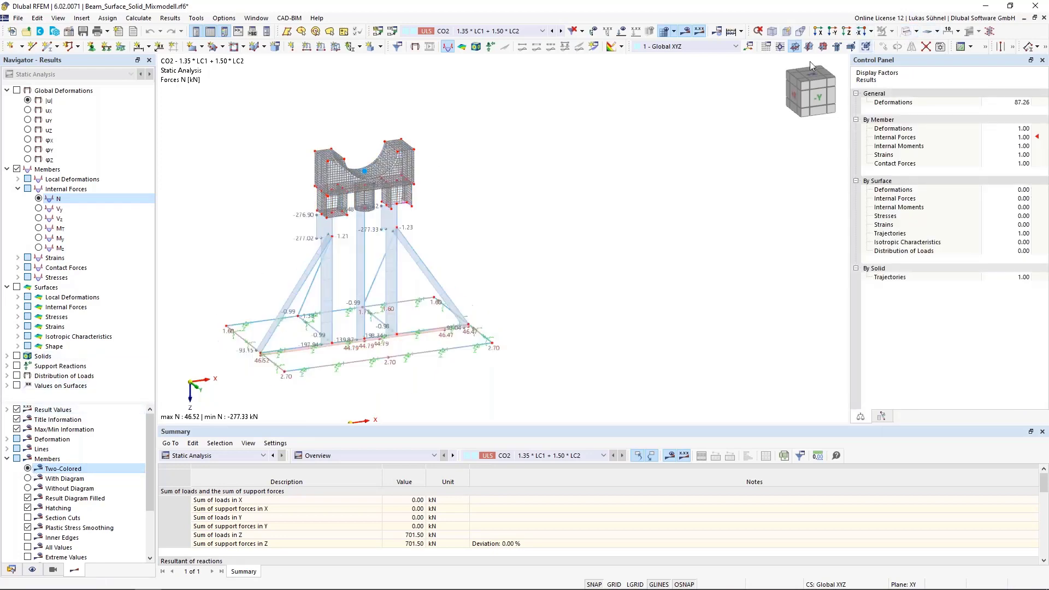
scroll(222, 287, up, 4)
middle_drag(222, 286, 257, 263)
scroll(282, 292, down, 5)
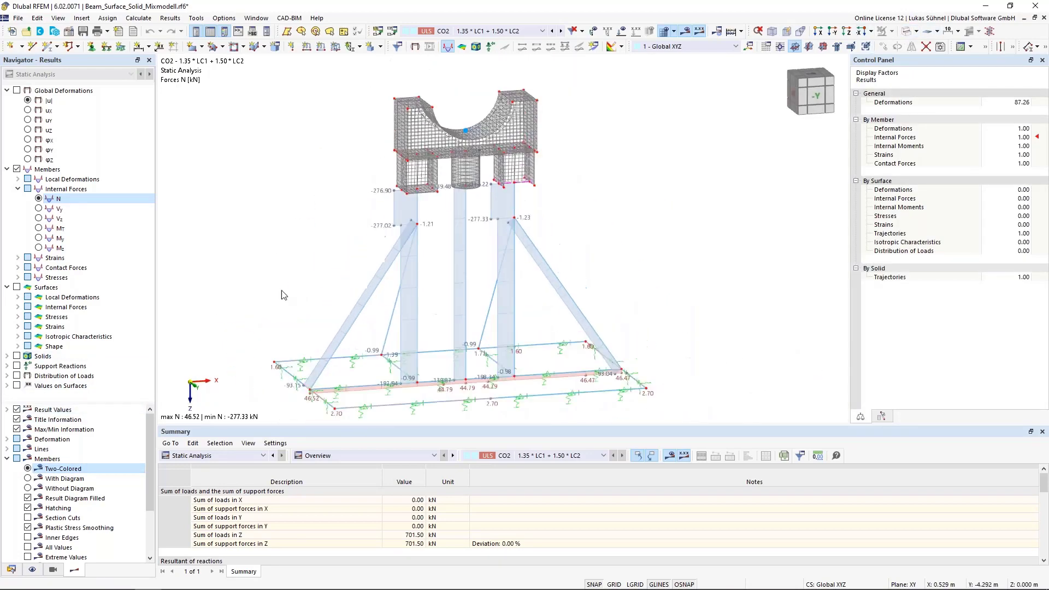
scroll(368, 306, up, 1)
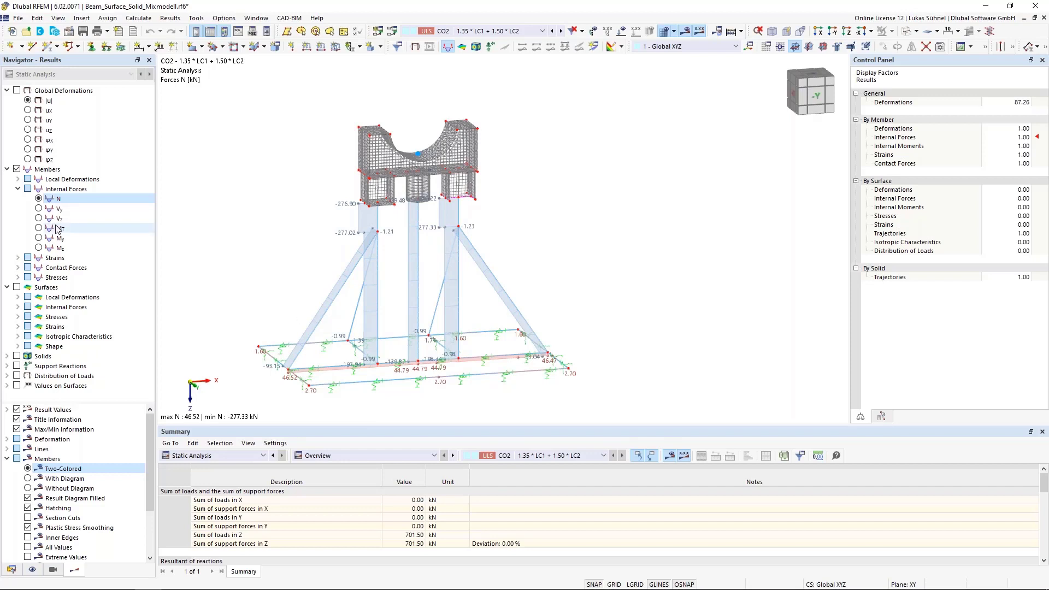
Step: Go through the member internal forces Vy, Vz, MT, My and Mz, and return to the bending moments My
click(38, 208)
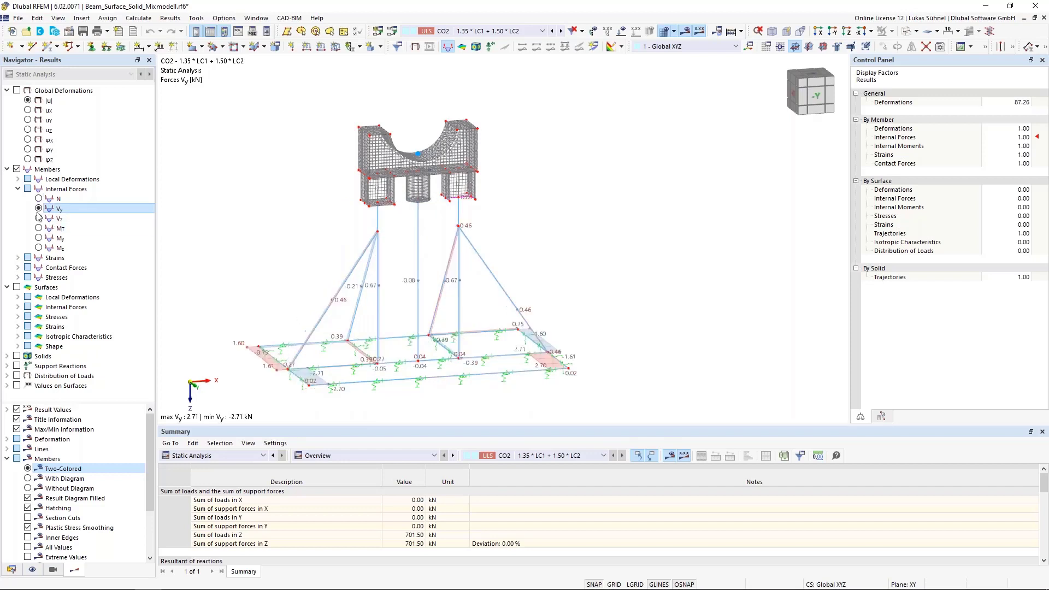
click(38, 218)
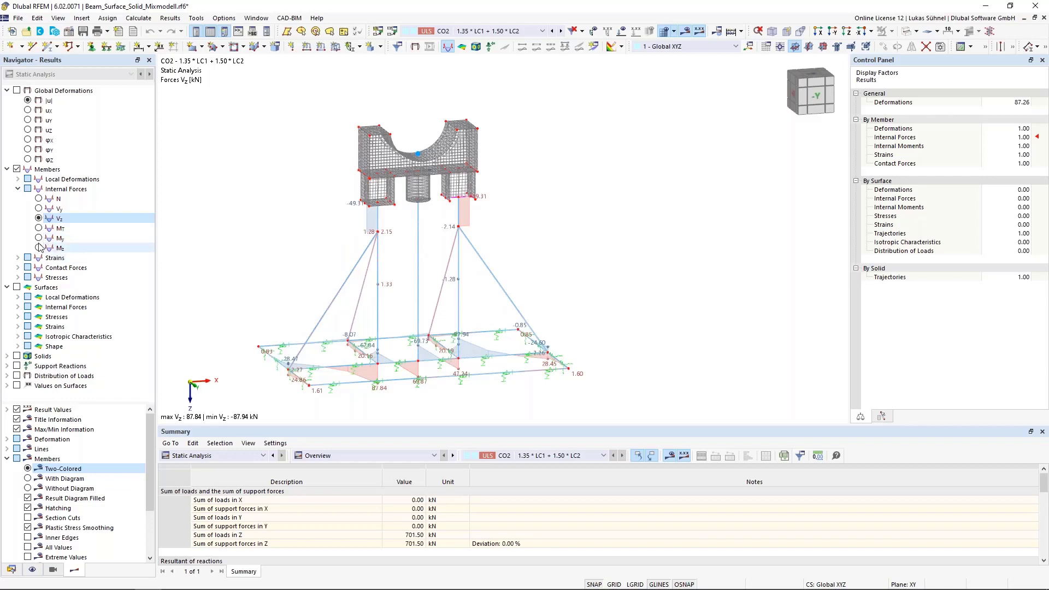
click(38, 229)
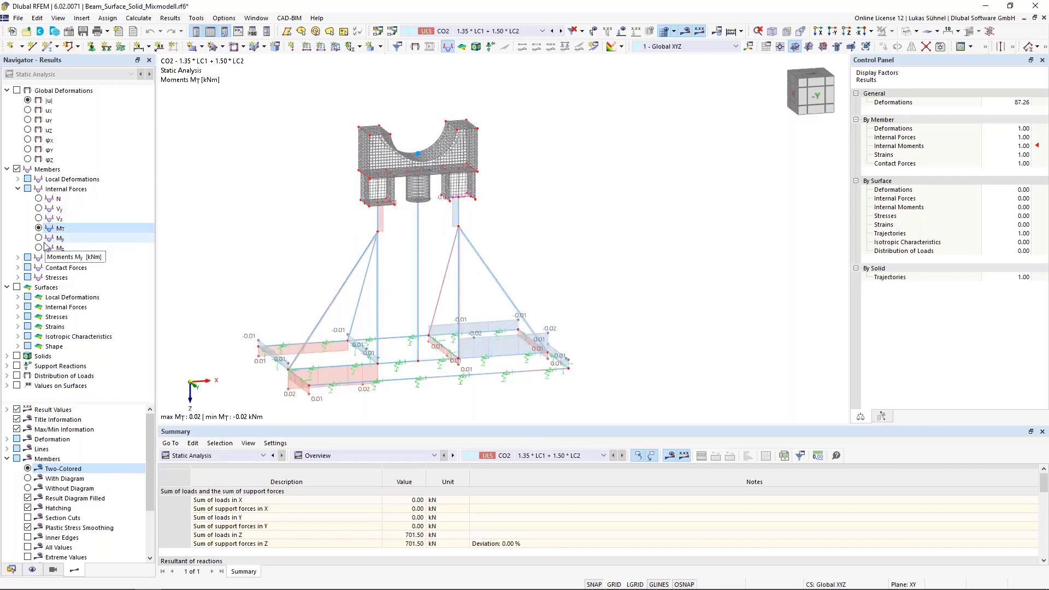
click(38, 238)
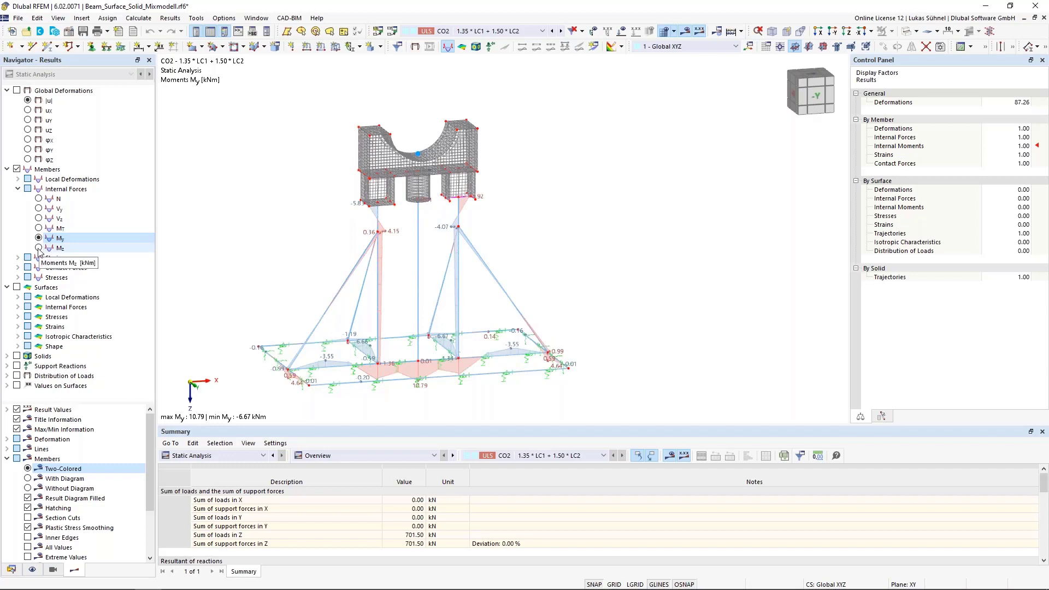
click(39, 249)
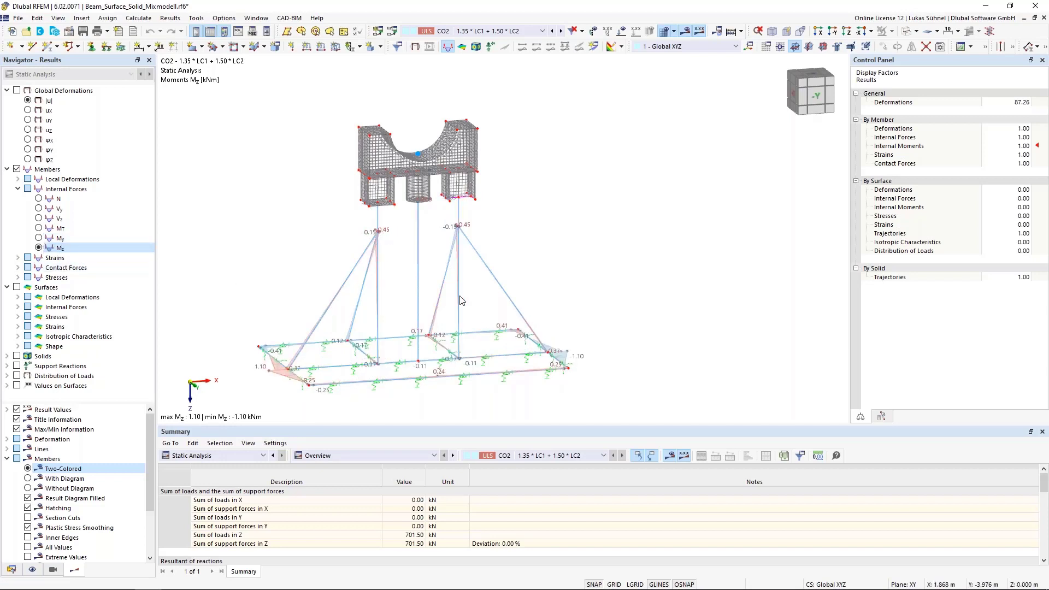
click(39, 238)
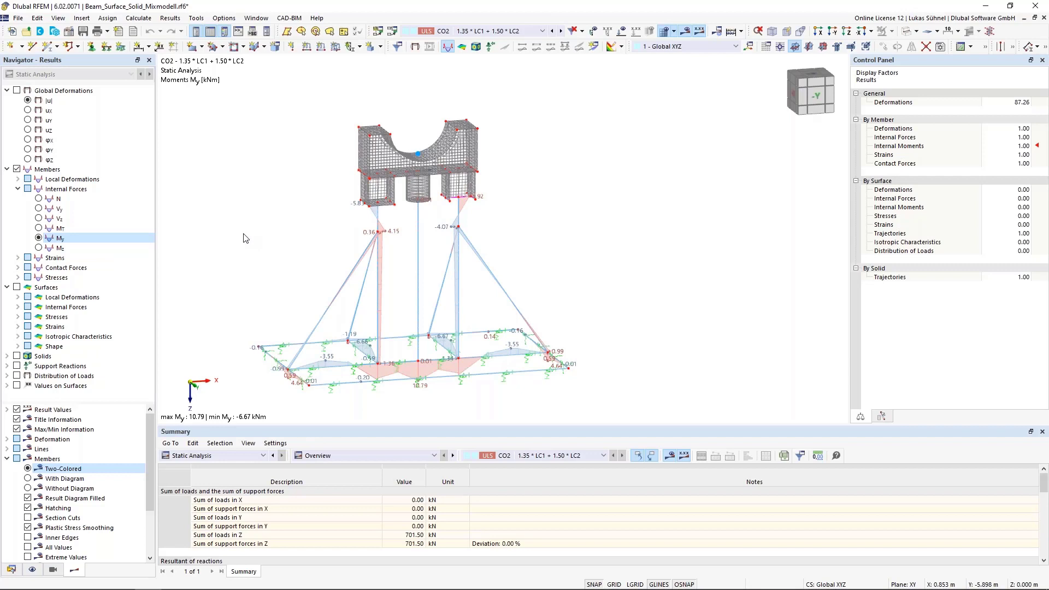
Step: Render the model as solid and inspect the column and diagonal brace arrangement from the side and front
click(907, 30)
ctrl+middle_drag(530, 171, 330, 294)
ctrl+middle_drag(397, 285, 416, 281)
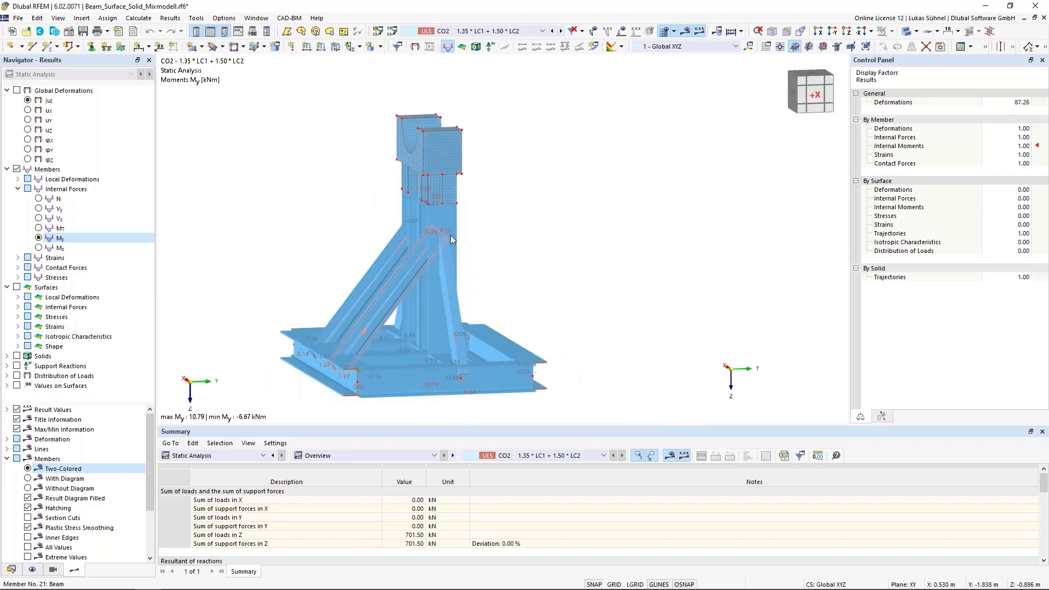
ctrl+middle_drag(526, 243, 422, 244)
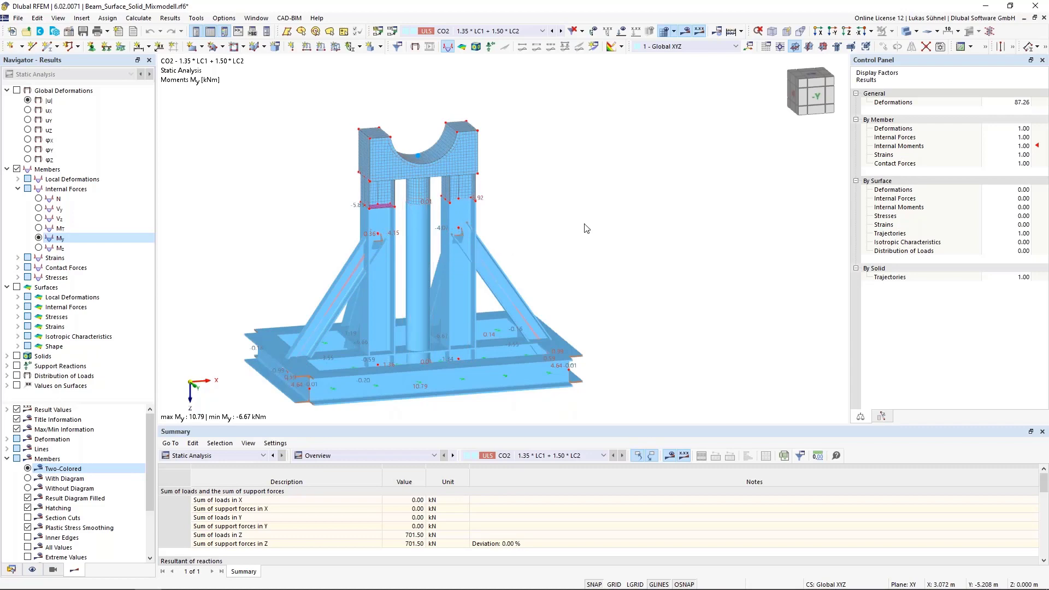
mouse_move(280, 238)
ctrl+middle_down()
mouse_move(339, 260)
mouse_move(358, 295)
mouse_move(285, 234)
ctrl+middle_up()
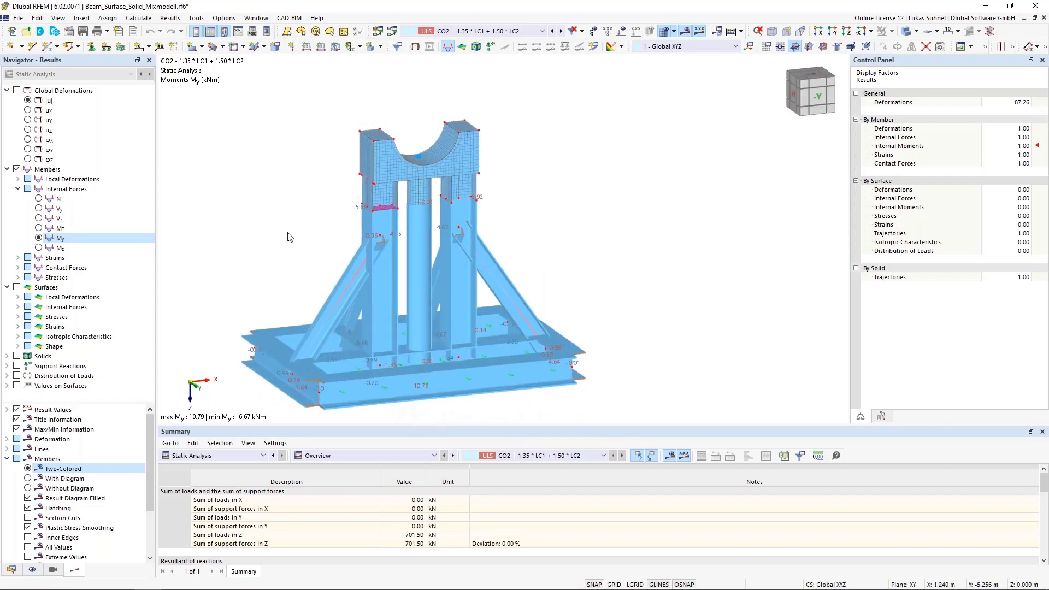
Step: Display the axial forces N again on the wireframe model and examine the diagrams along columns and diagonals
click(39, 198)
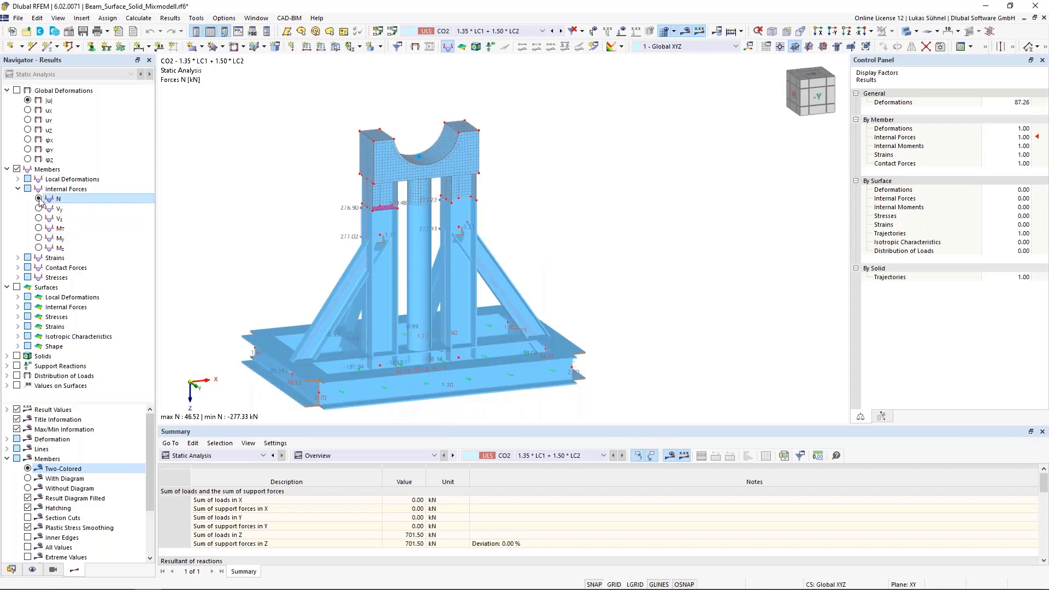
click(906, 31)
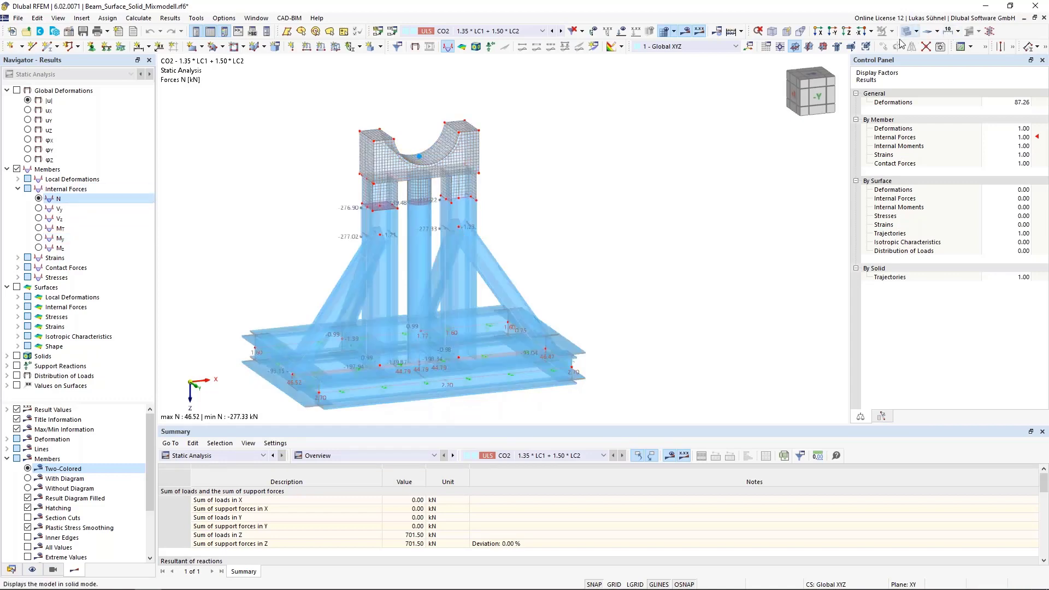
click(906, 31)
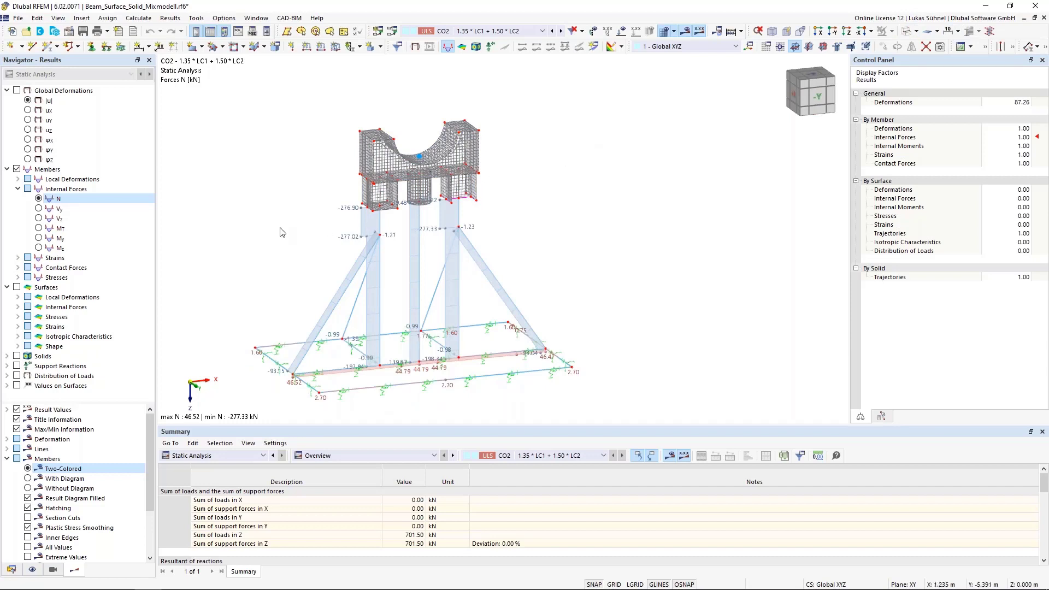
middle_drag(295, 253, 363, 236)
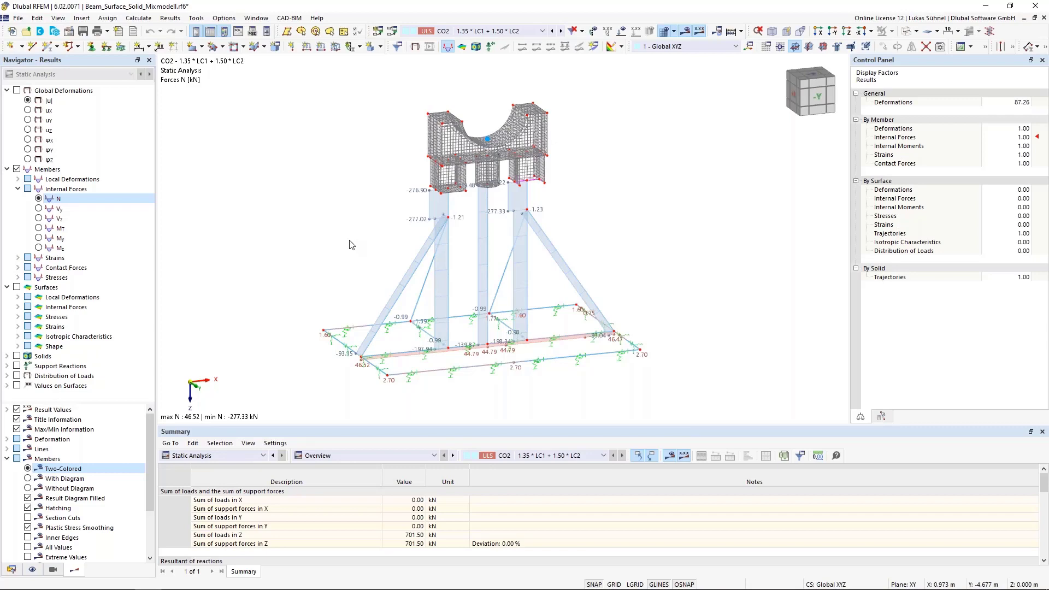
scroll(467, 252, up, 2)
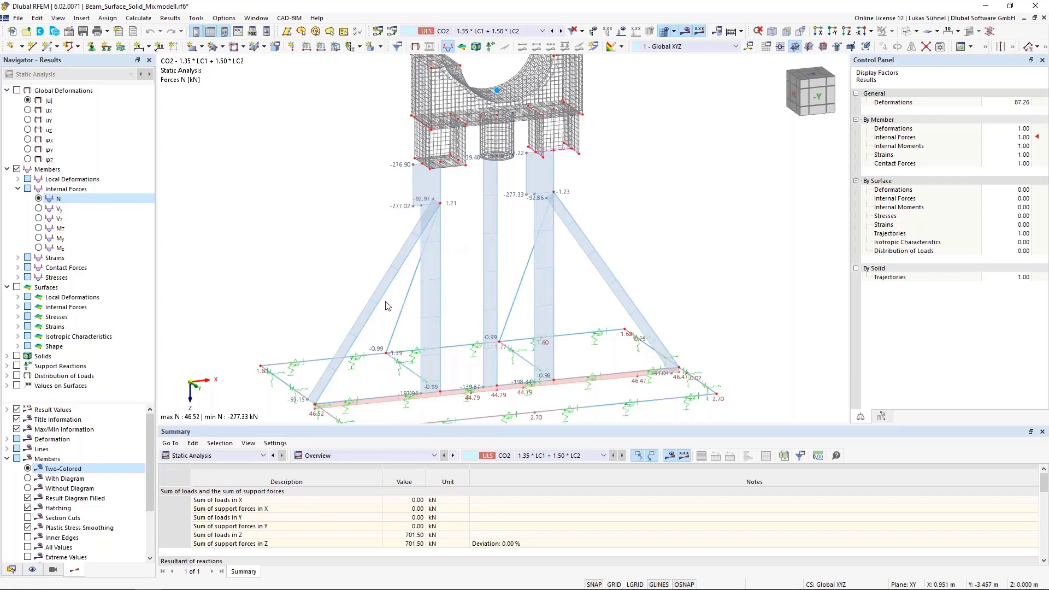
Step: Activate the Structure Stability add-on in the base data of Beam_Surface_Solid_Mixmodell.rf6
click(11, 569)
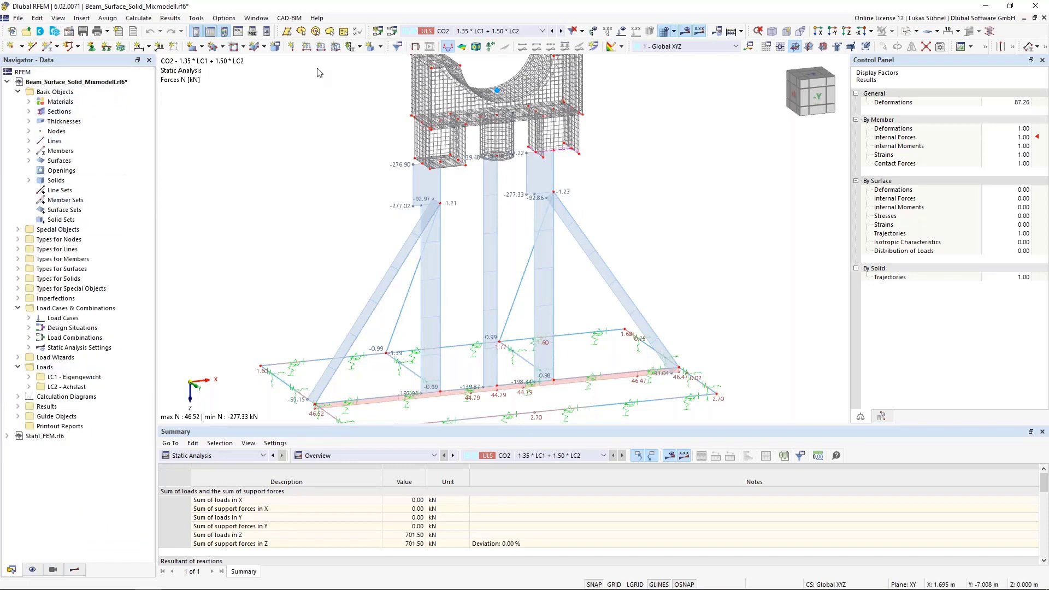
right_click(70, 82)
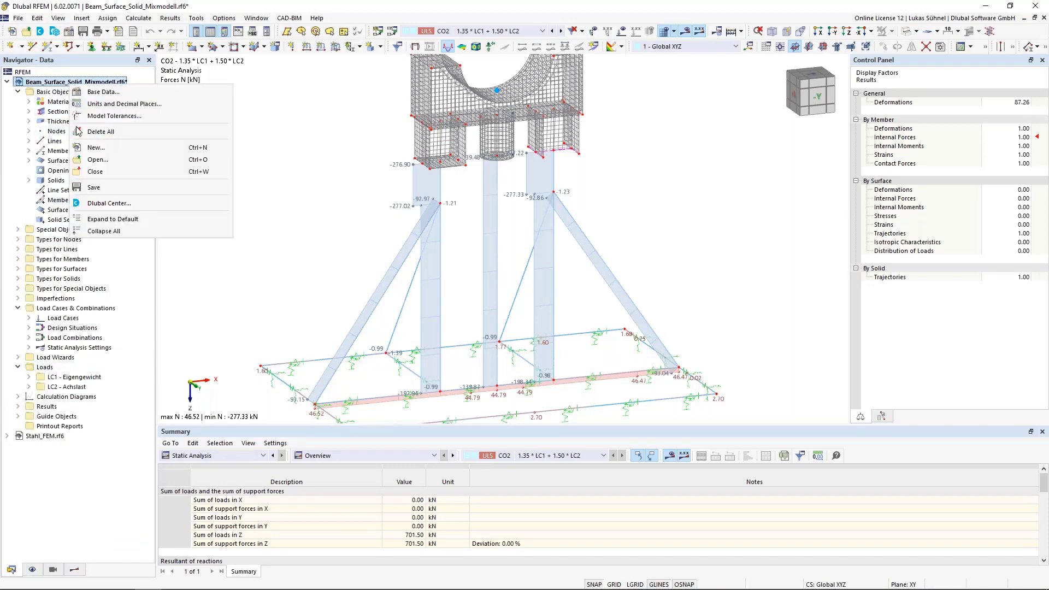
click(109, 115)
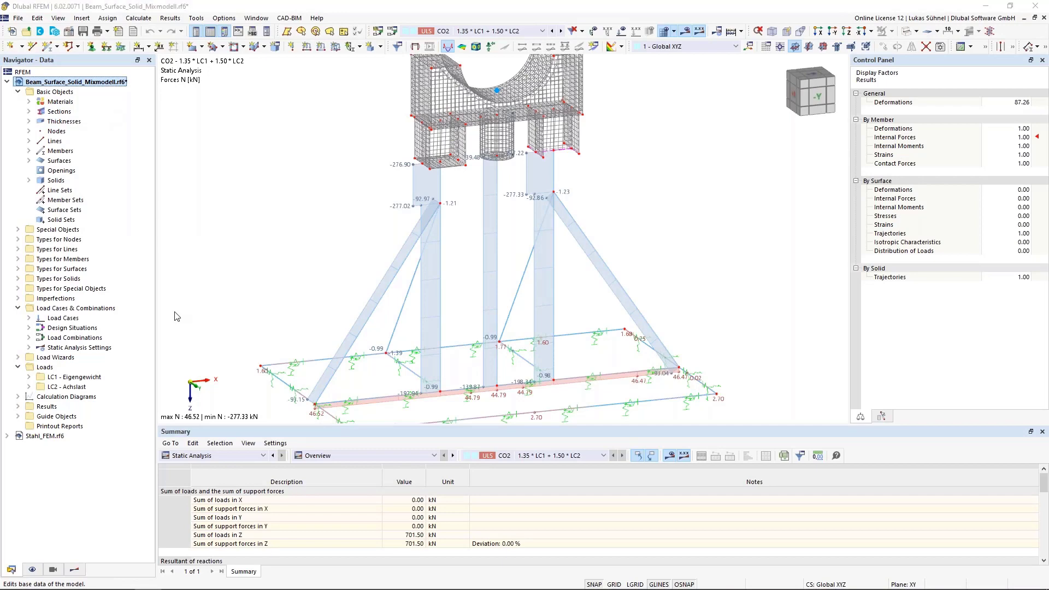
click(347, 88)
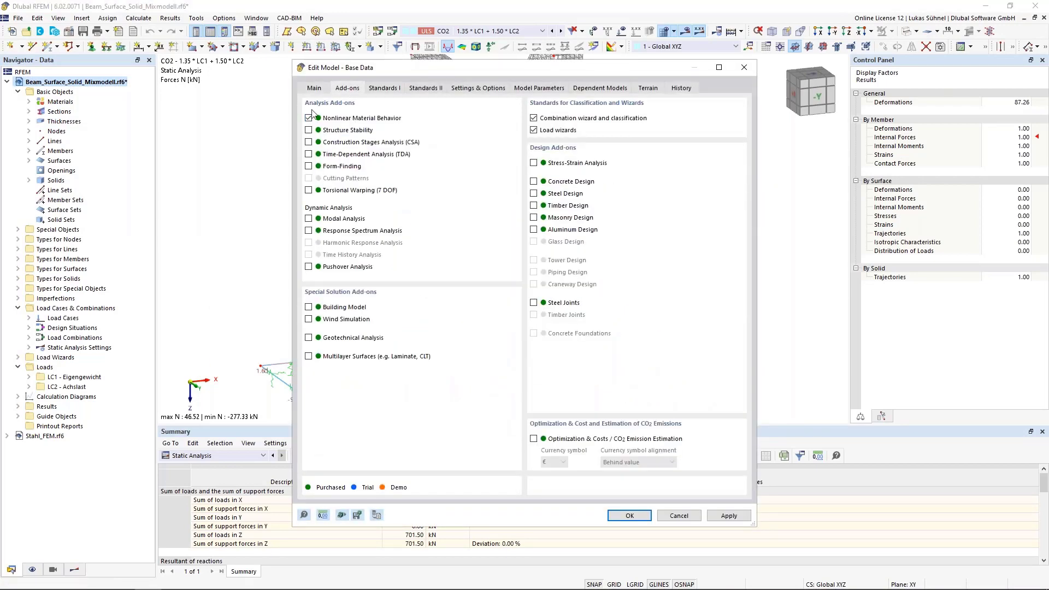
click(308, 130)
click(629, 516)
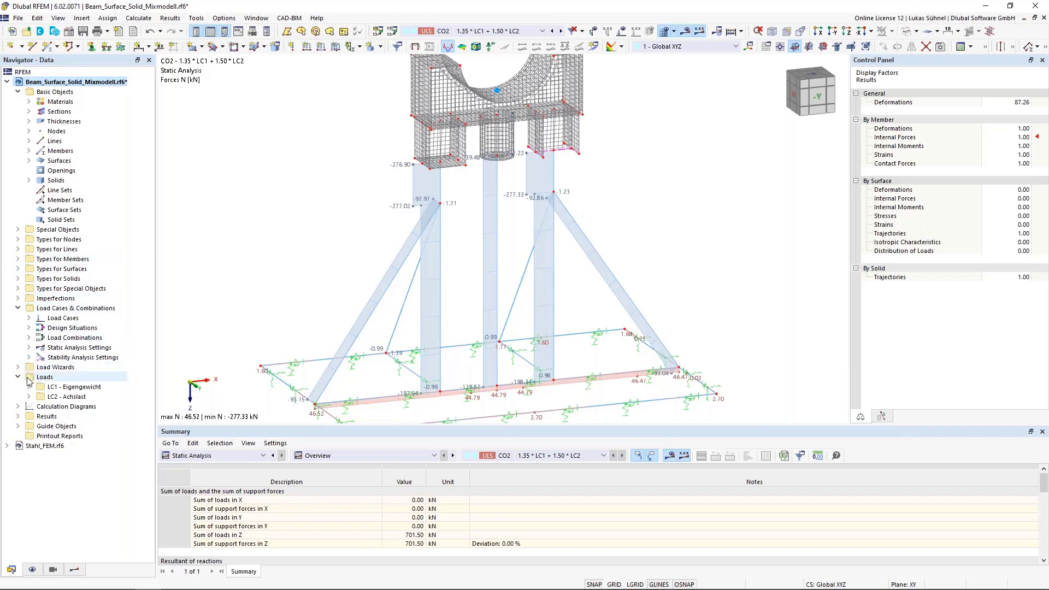
Step: Enable the critical load calculation for load combination CO2 with stability settings ST1 (Eigenvalue method, Lanczos) and calculate it
click(29, 338)
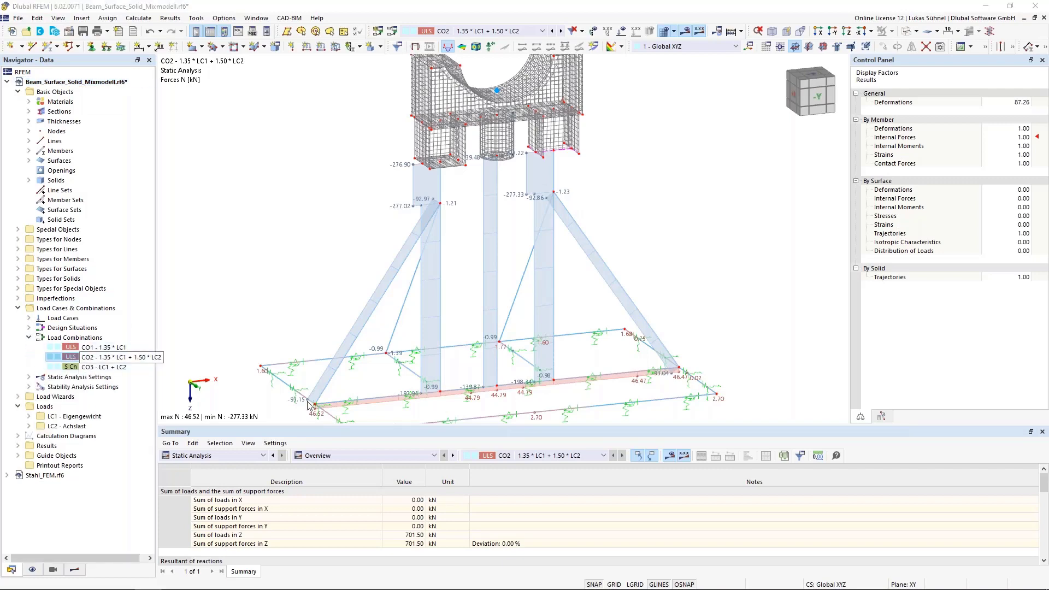
double_click(104, 356)
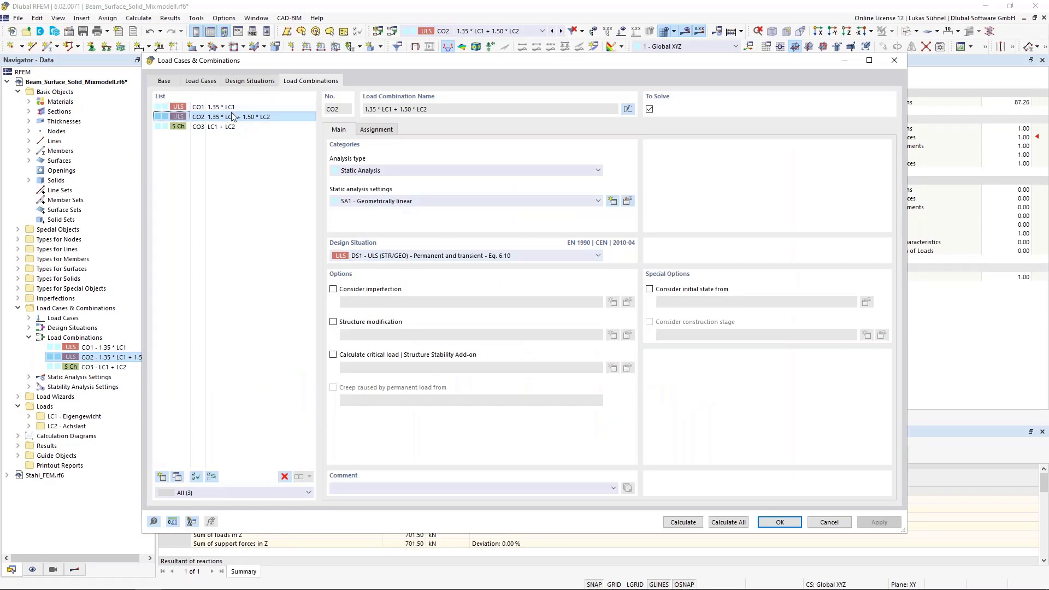
click(368, 355)
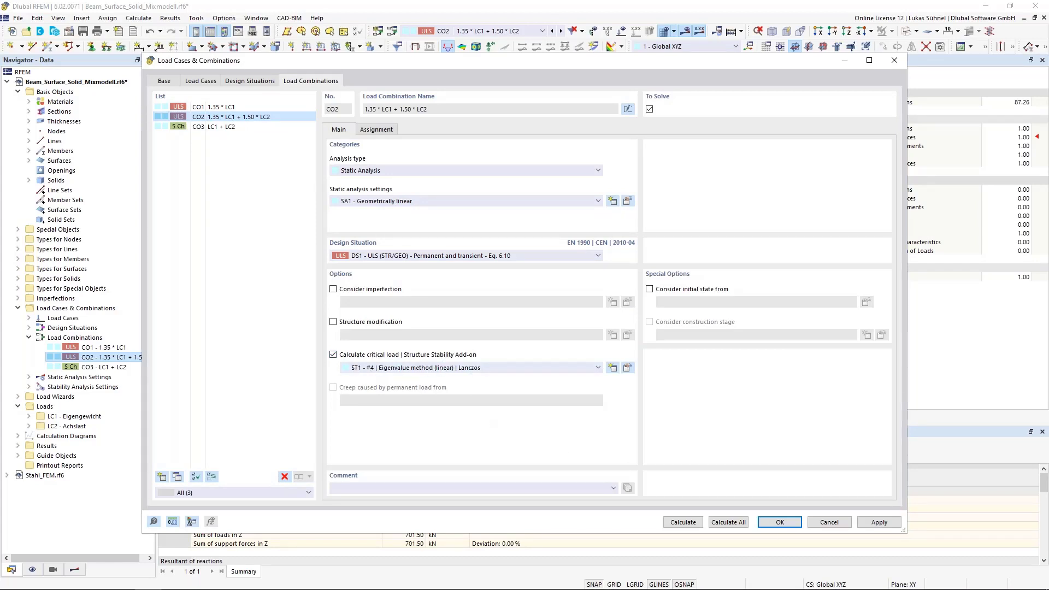
click(683, 522)
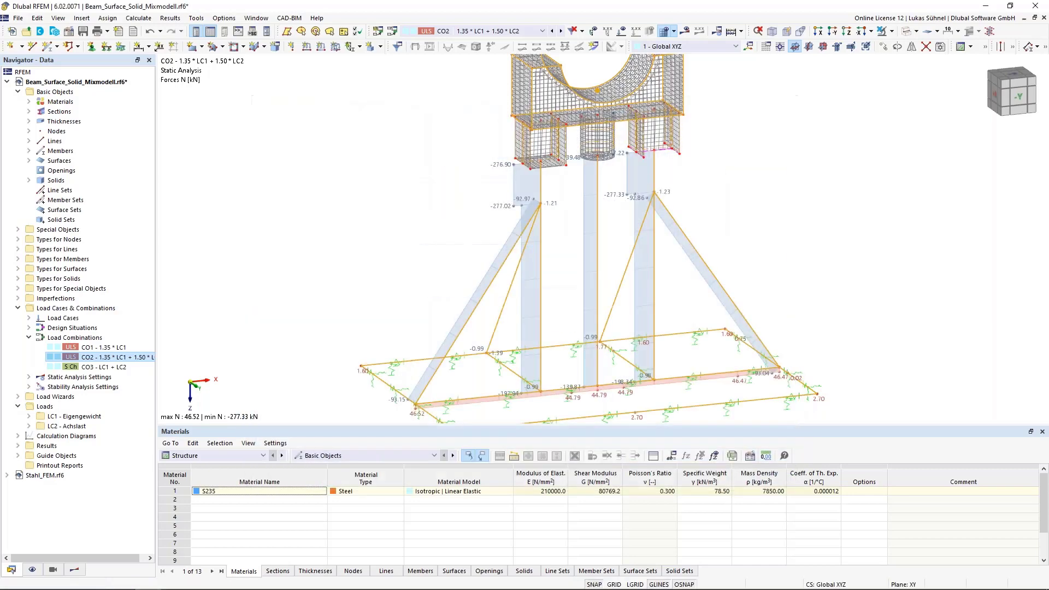
Step: Display the Stability Analysis results with the critical load factors of CO2, and enlarge the results table
scroll(398, 152, down, 3)
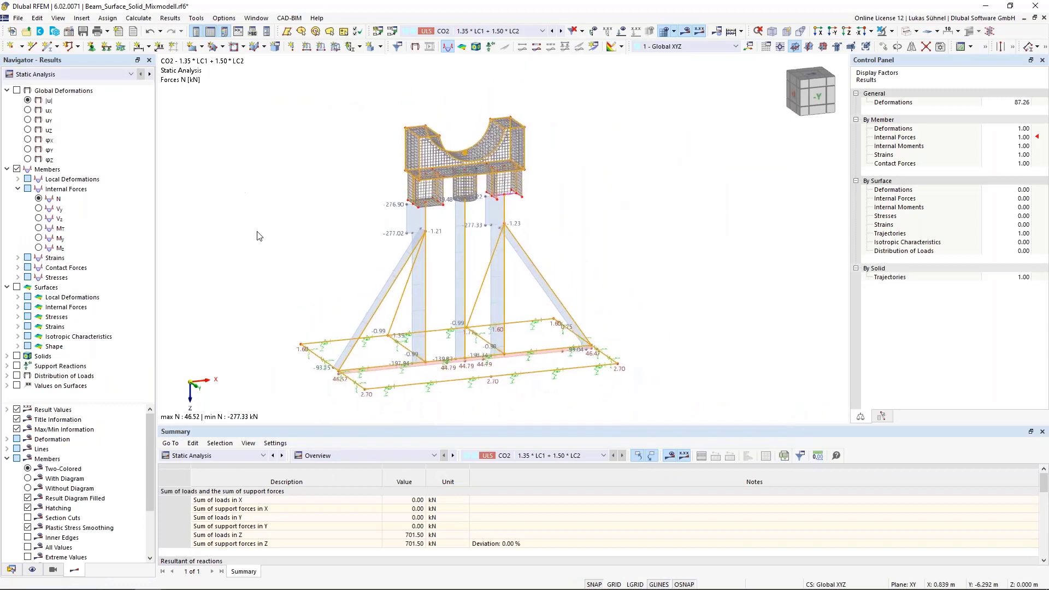
click(210, 456)
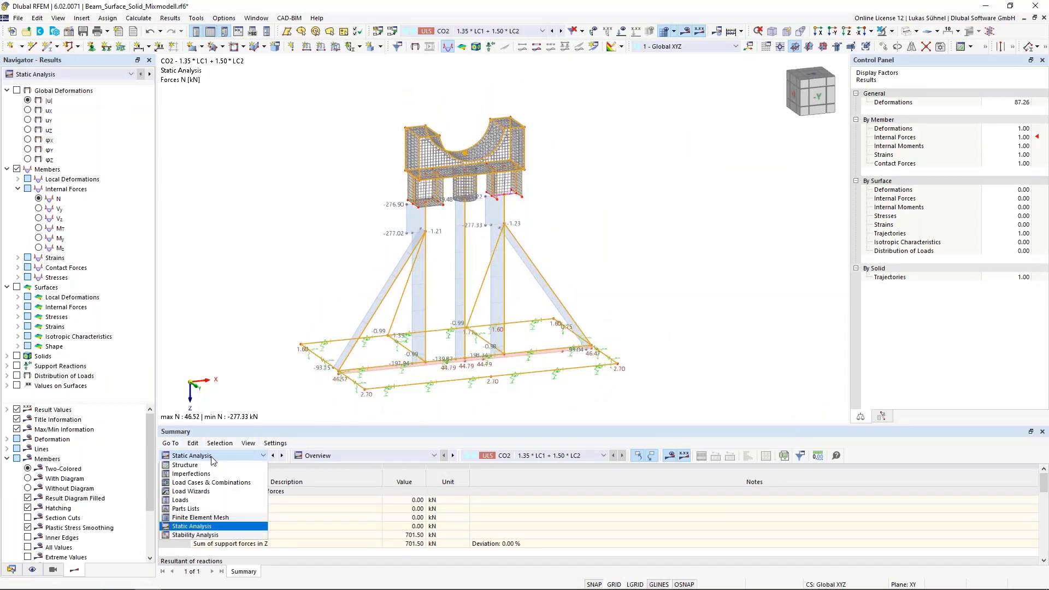
click(189, 535)
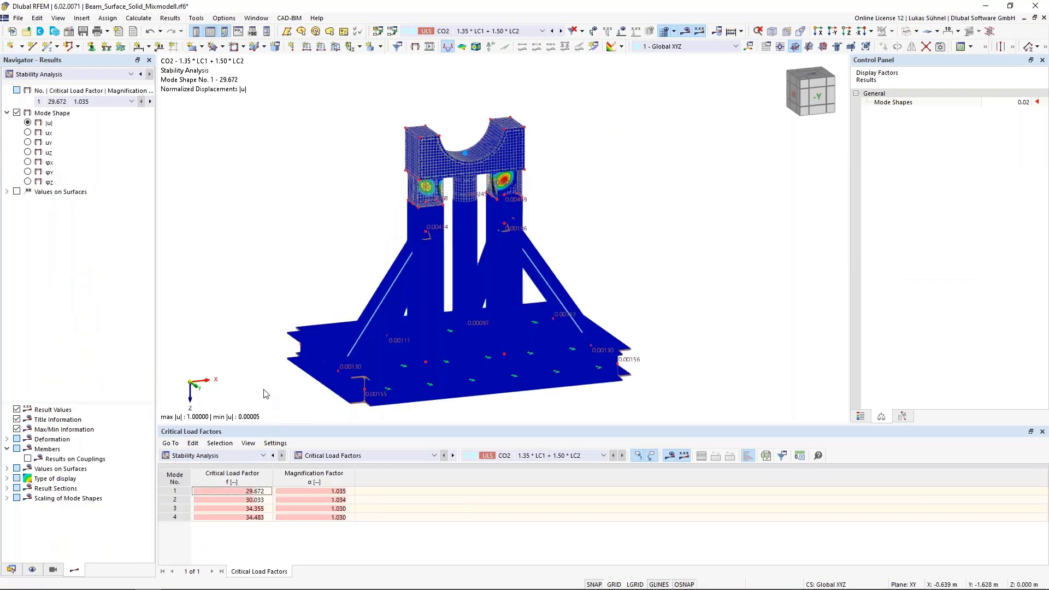
drag(270, 424, 271, 384)
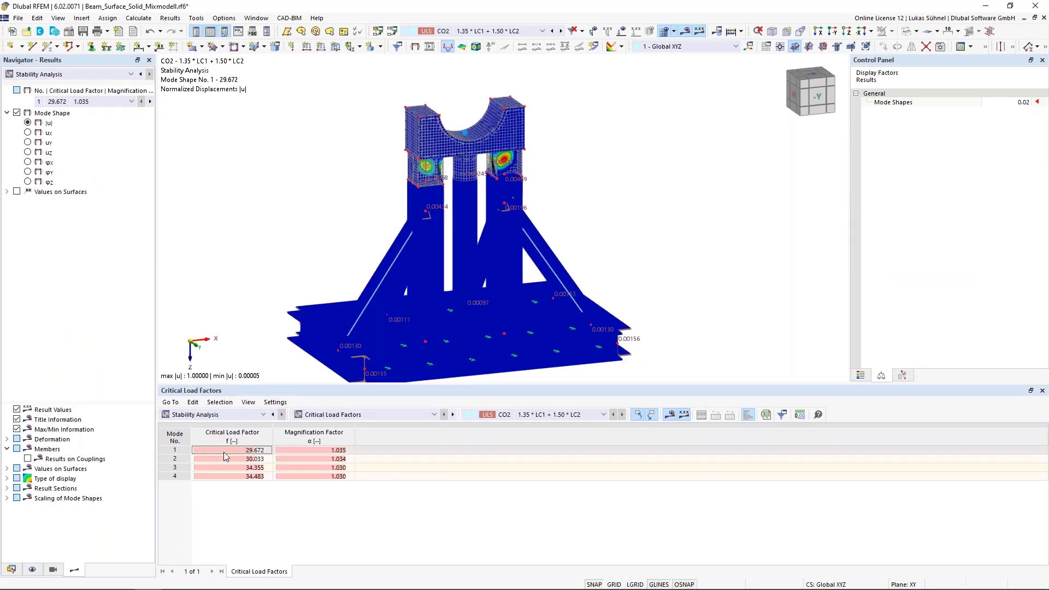
Step: Compare mode shapes 1 and 4 of CO2 from the critical load factors, viewing mode shape 4 from the side
click(224, 450)
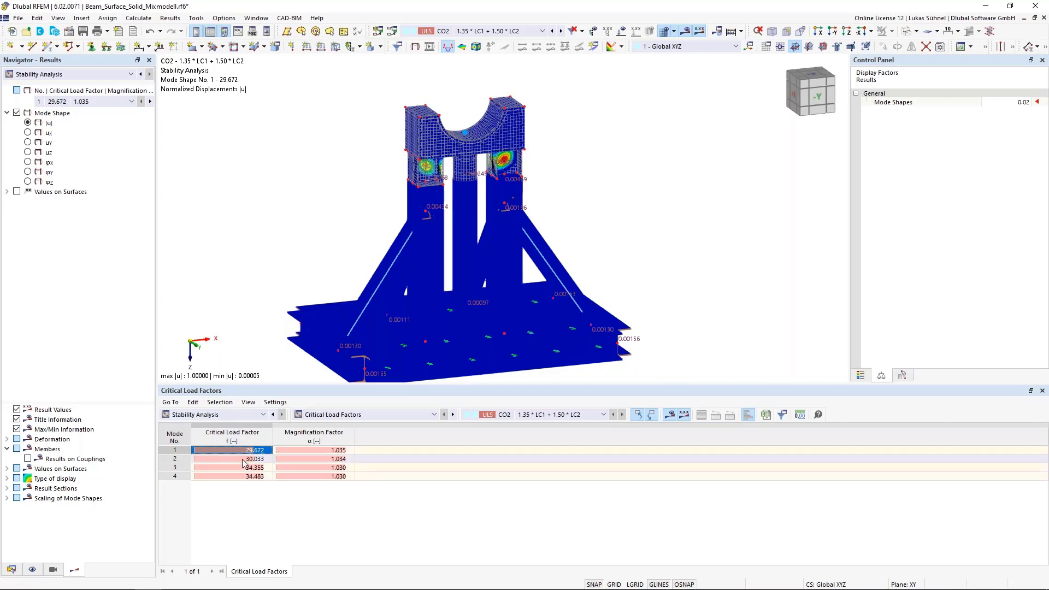
click(232, 477)
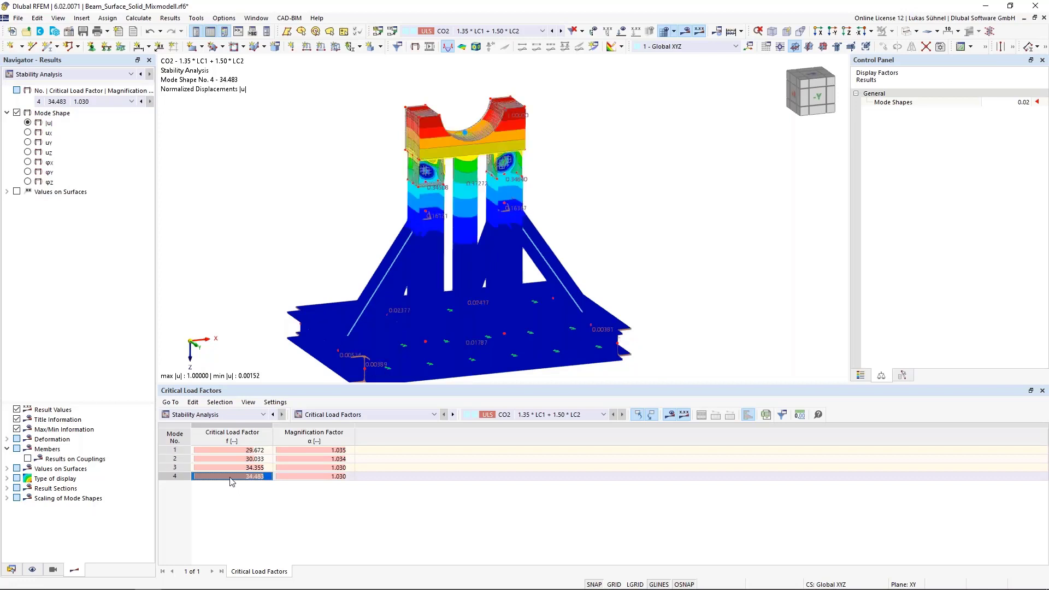
ctrl+middle_drag(243, 258, 395, 239)
Step: Set the mode shapes display factor to 0.27 and examine mode shape 4 from several sides
click(1009, 103)
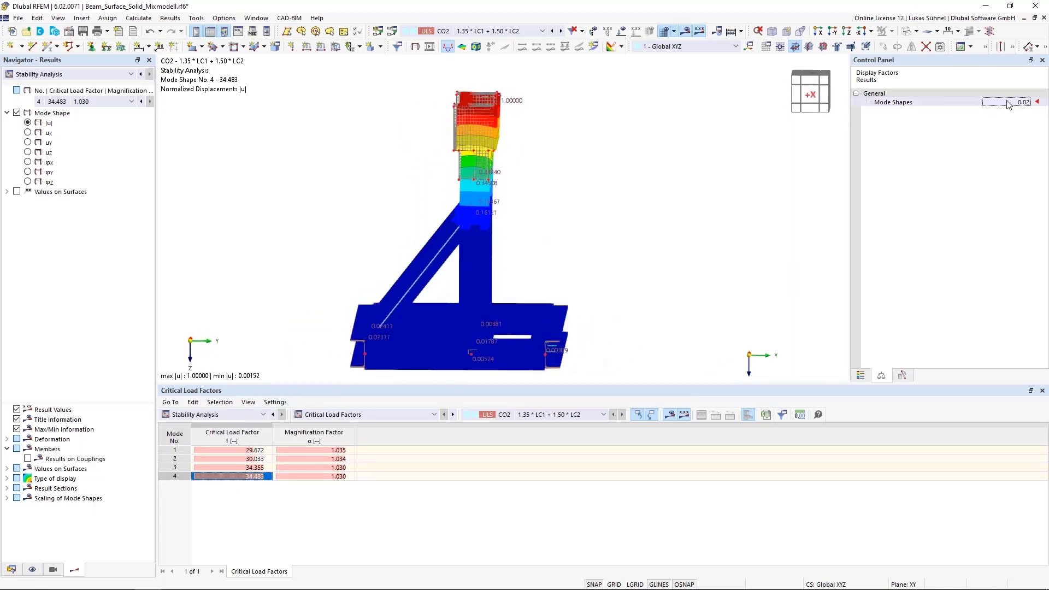
text(0.27)
scroll(1010, 102, up, 1)
scroll(1010, 102, down, 1)
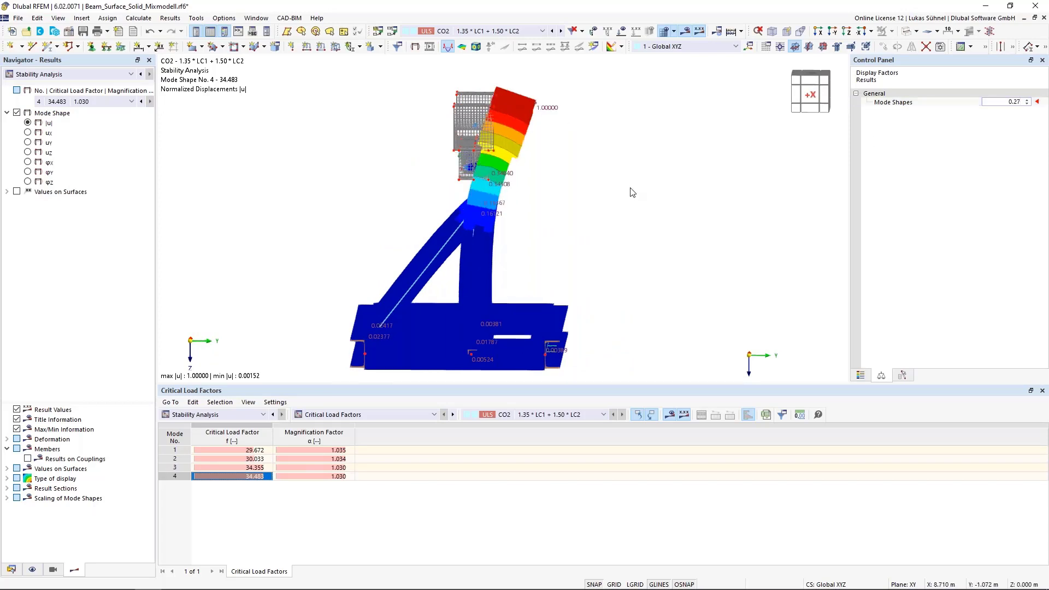
ctrl+middle_drag(630, 189, 571, 183)
scroll(484, 178, up, 2)
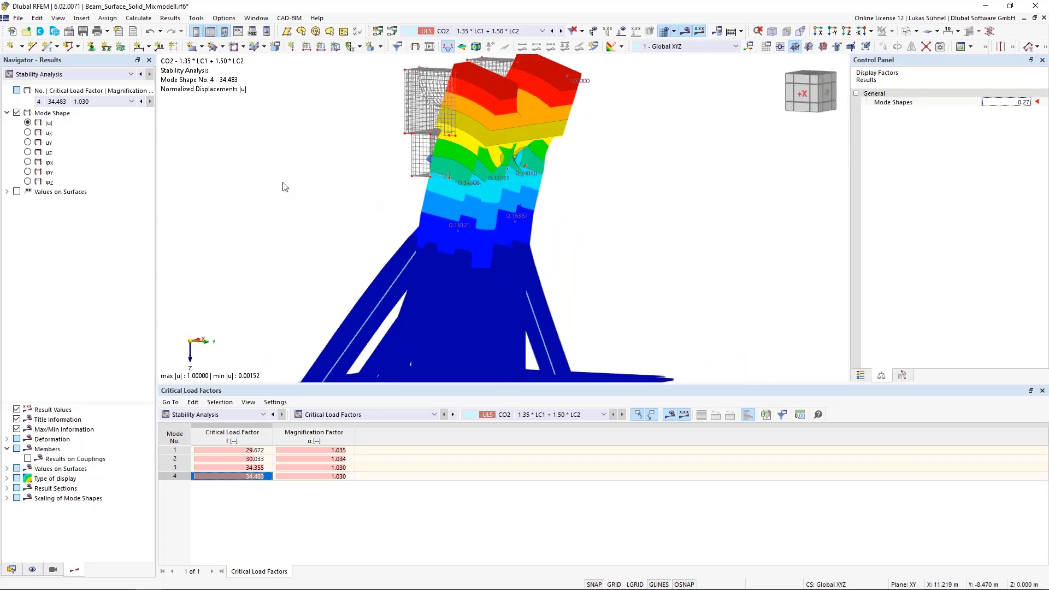
middle_drag(283, 188, 345, 174)
scroll(479, 126, down, 1)
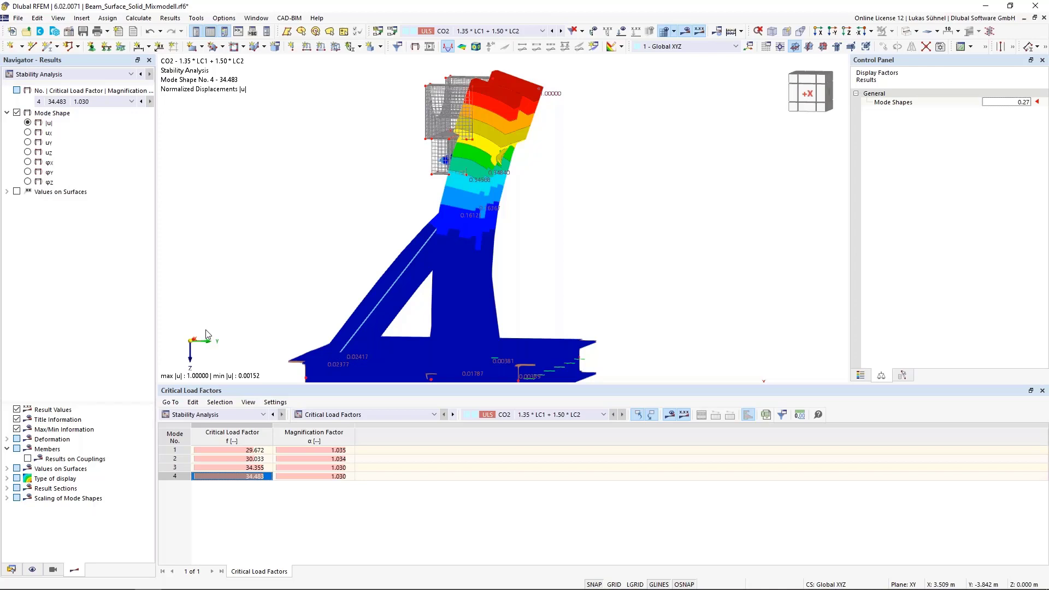
scroll(590, 229, down, 2)
ctrl+middle_drag(621, 234, 412, 281)
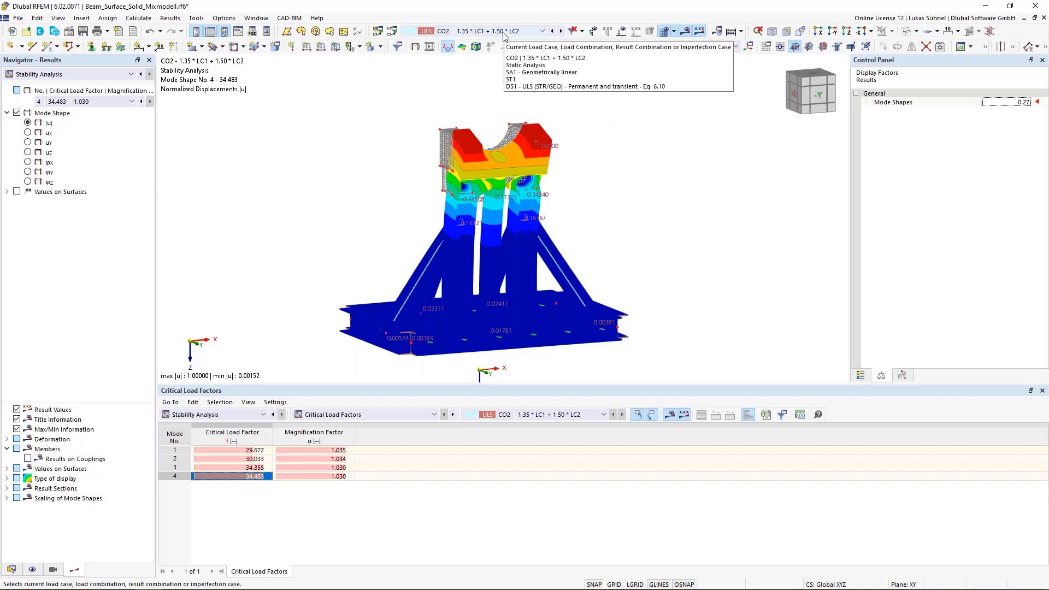
Step: Switch the results to Static Analysis and display the global deformations |u| of CO2
click(127, 76)
click(64, 83)
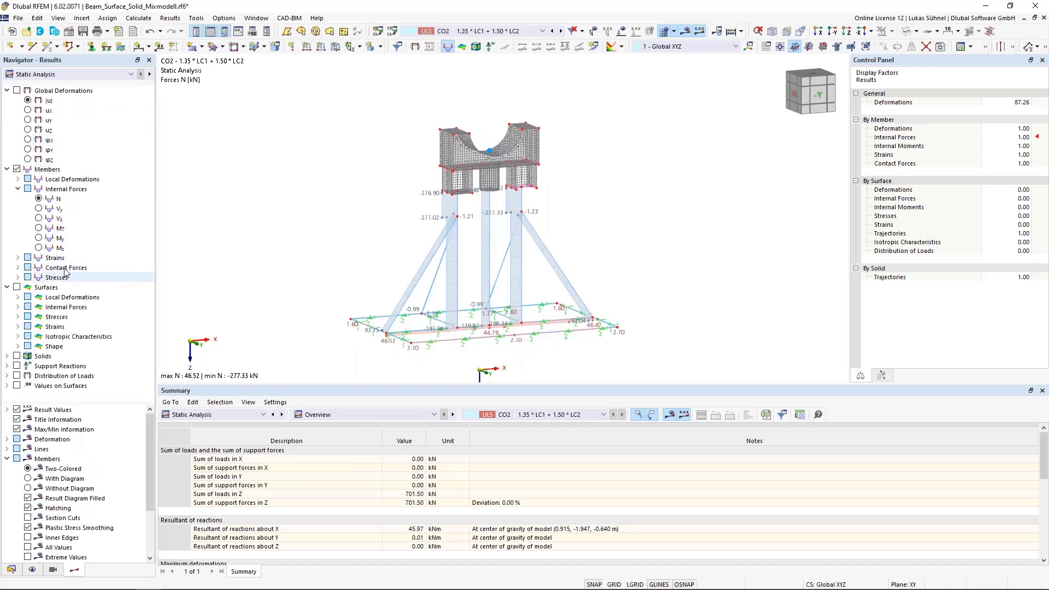
click(27, 101)
middle_drag(269, 176, 355, 166)
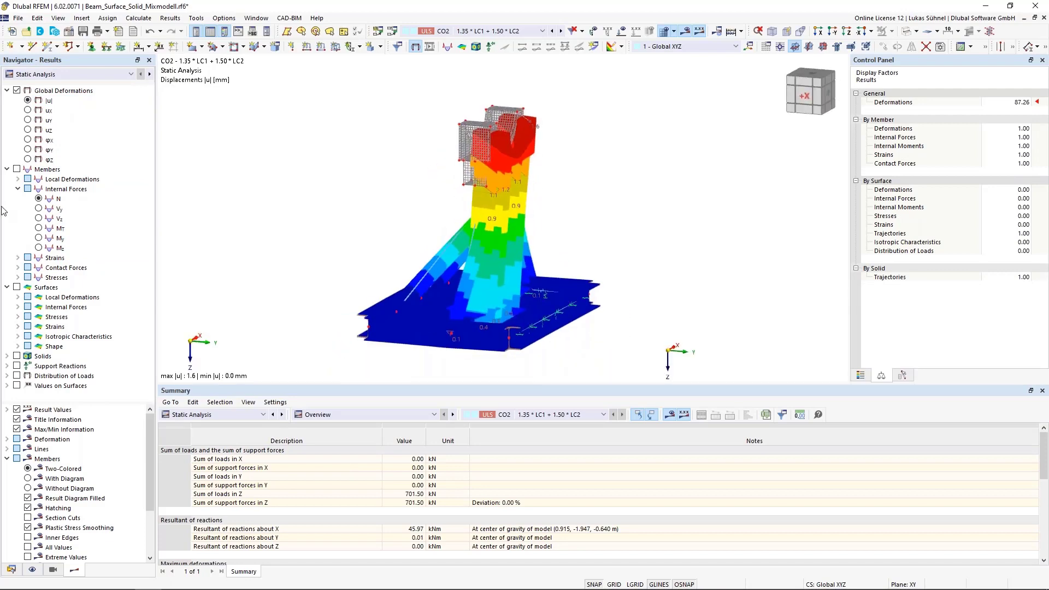
Step: Display the member axial forces N together with the surface moments mx and inspect the connecting surfaces below the solid
click(38, 199)
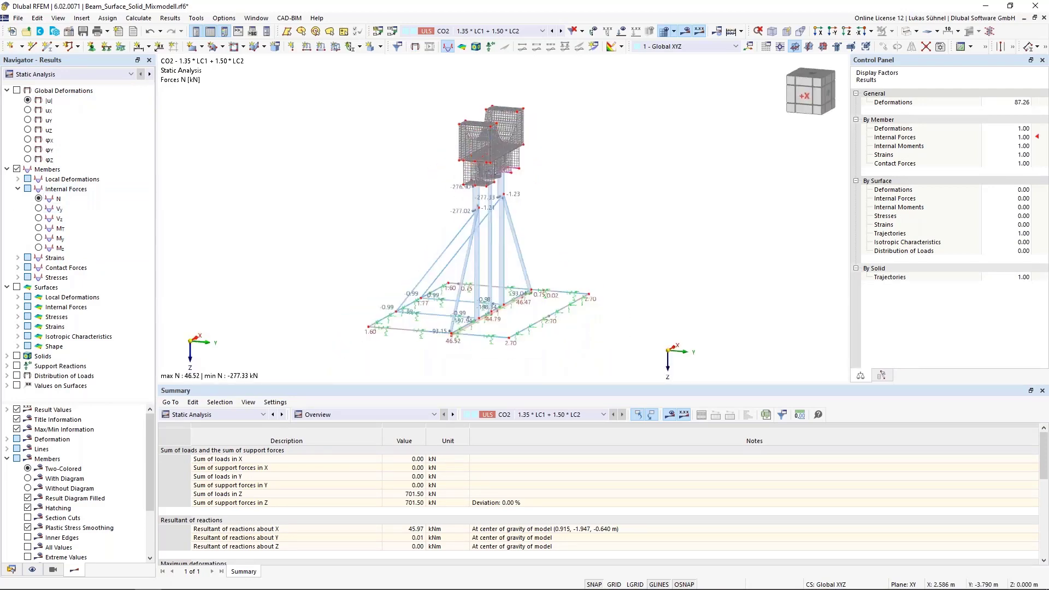
click(18, 307)
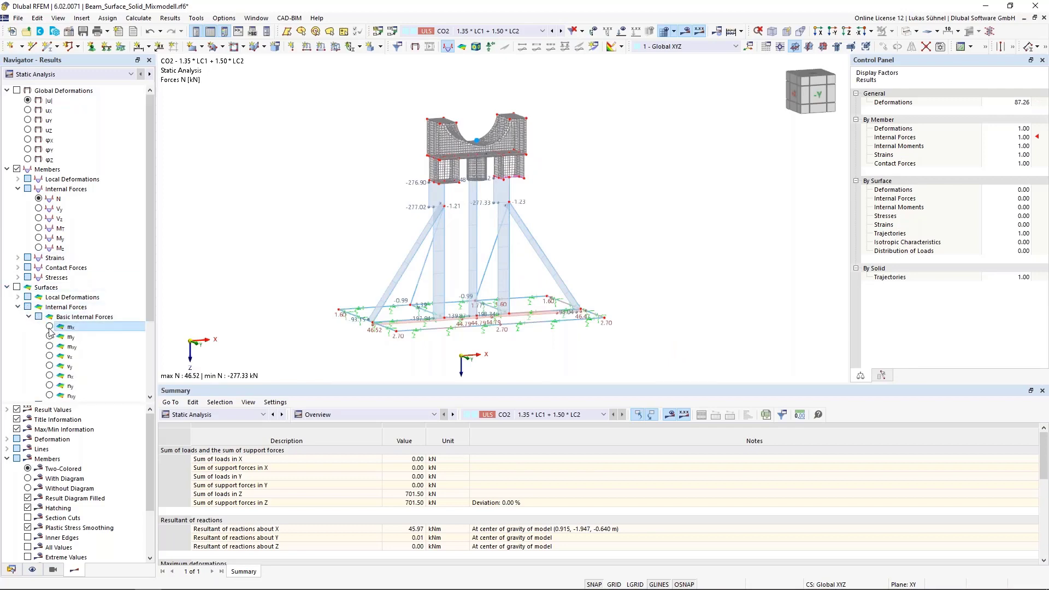
click(49, 326)
scroll(448, 158, up, 5)
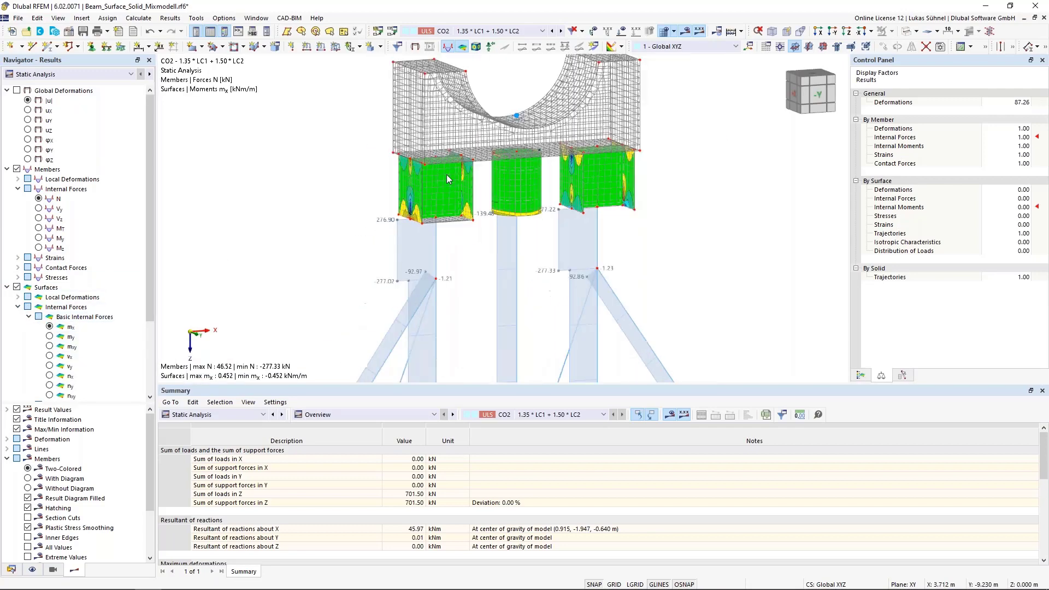
scroll(447, 175, down, 5)
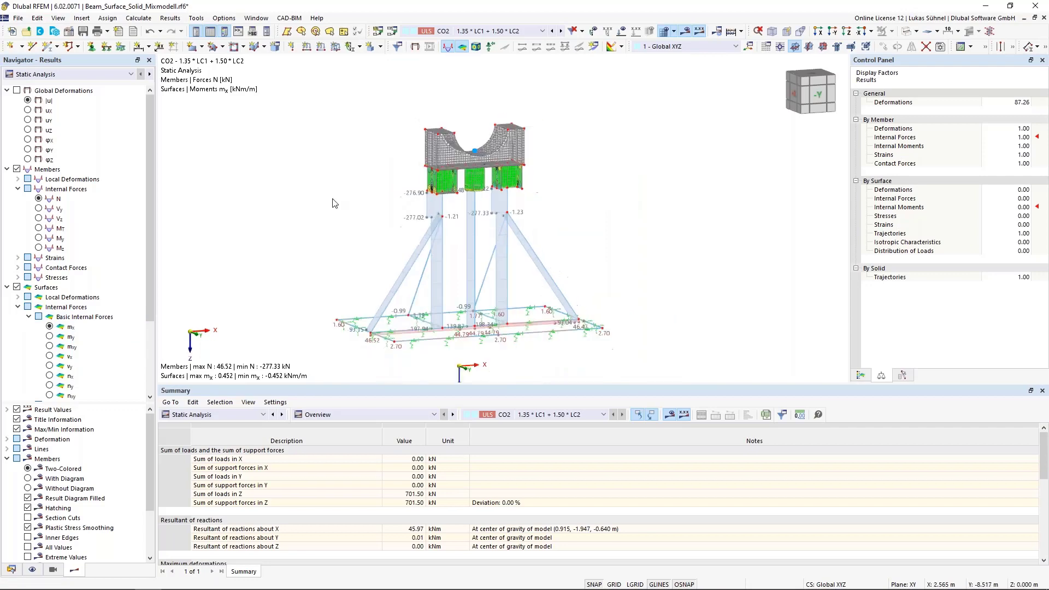
Step: Display the elastic equivalent stress according to von Mises on the members
click(18, 189)
click(18, 218)
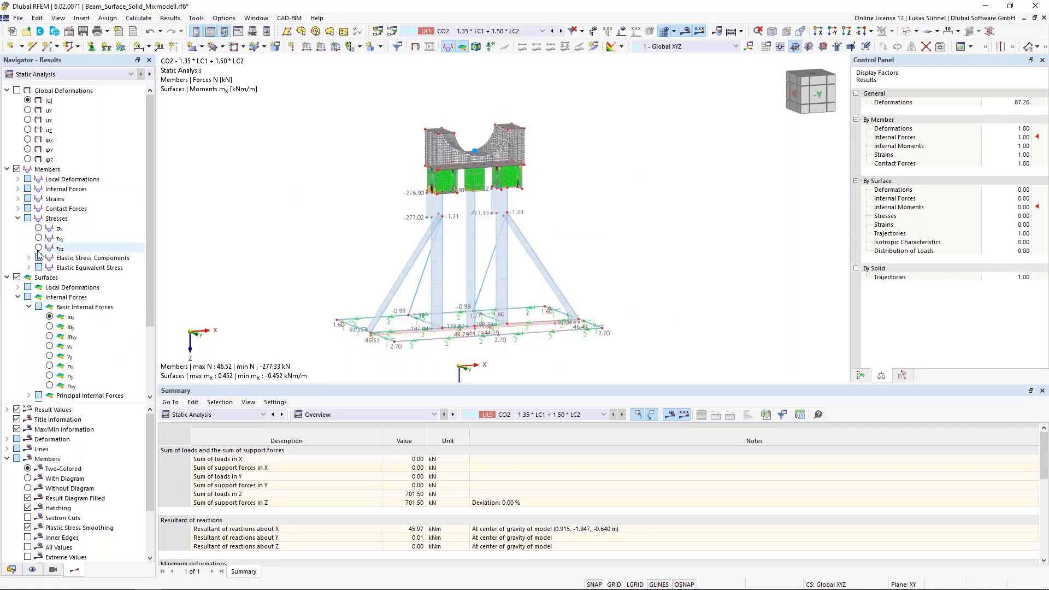
click(29, 267)
click(50, 277)
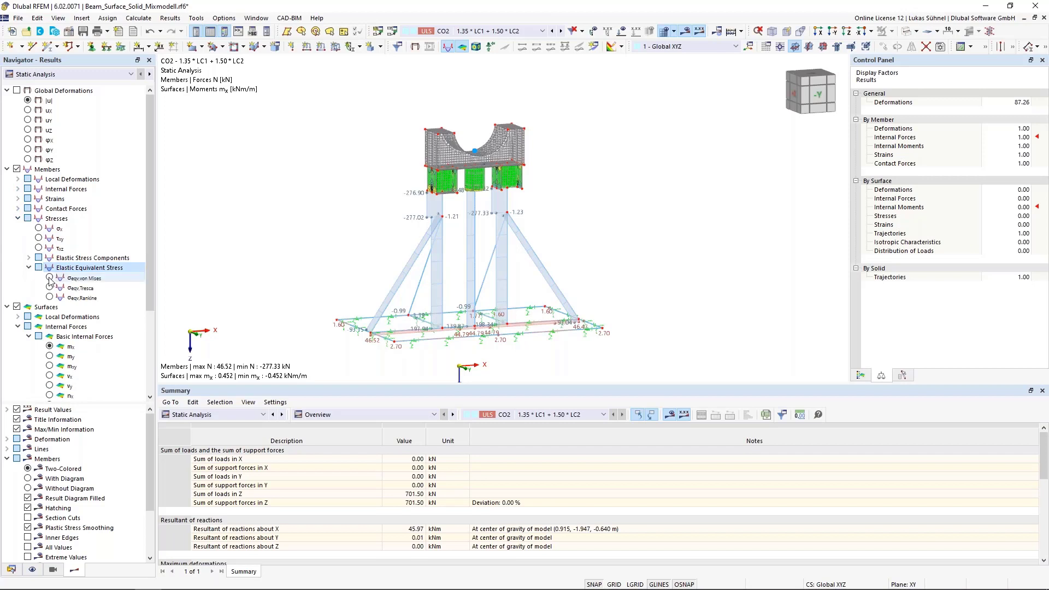
middle_drag(280, 296, 319, 286)
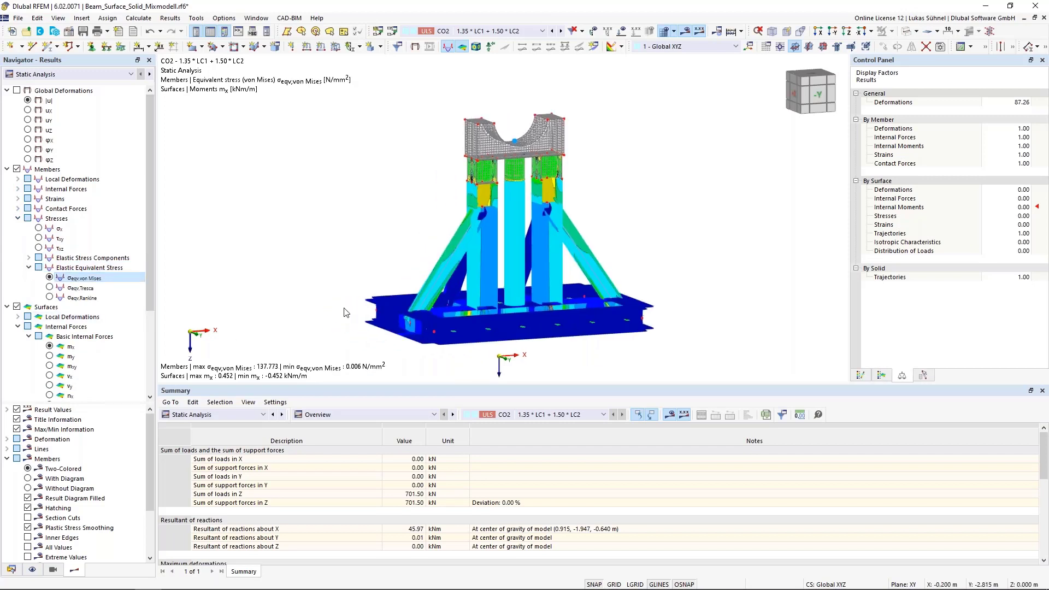
Step: Display the maximum von Mises equivalent stresses (σeqv,Mises,Max) on the surfaces
scroll(57, 301, down, 4)
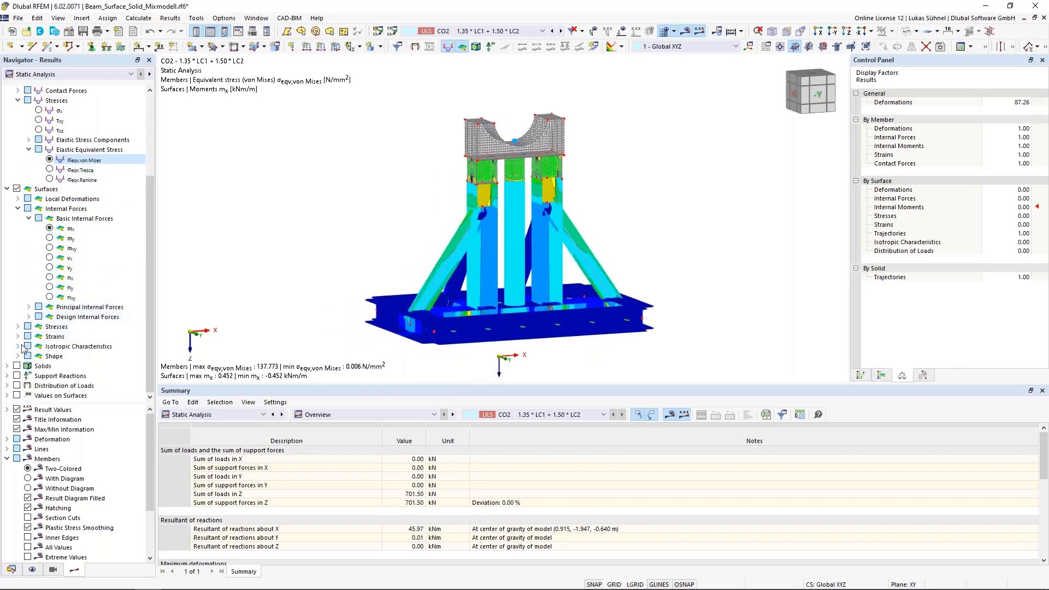
click(19, 327)
scroll(25, 330, down, 1)
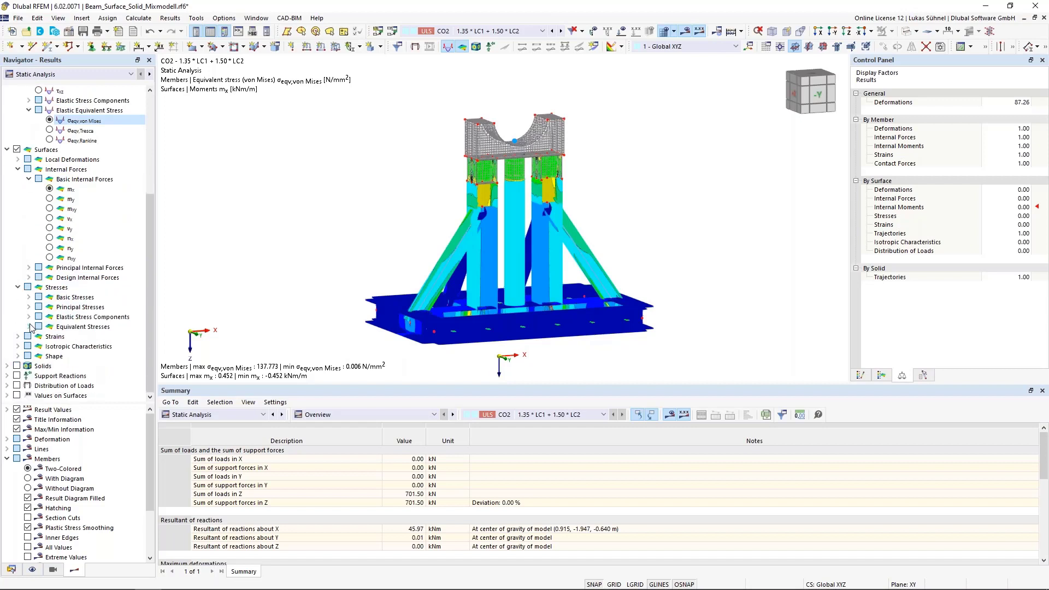
click(31, 328)
click(29, 327)
click(39, 336)
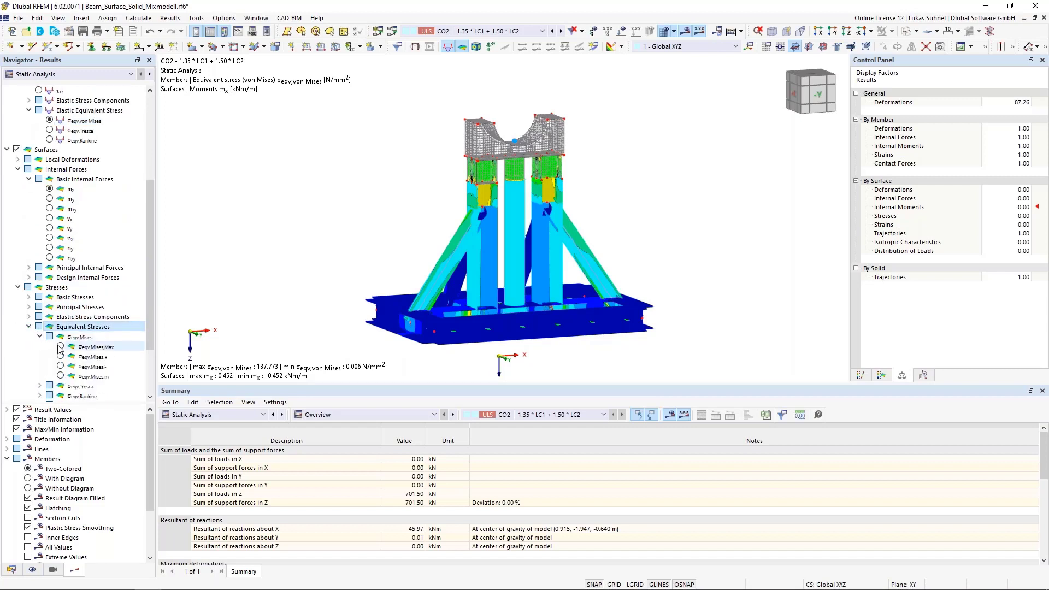
click(60, 347)
Step: Add the von Mises equivalent stresses of the solids to the displayed results
scroll(41, 336, down, 3)
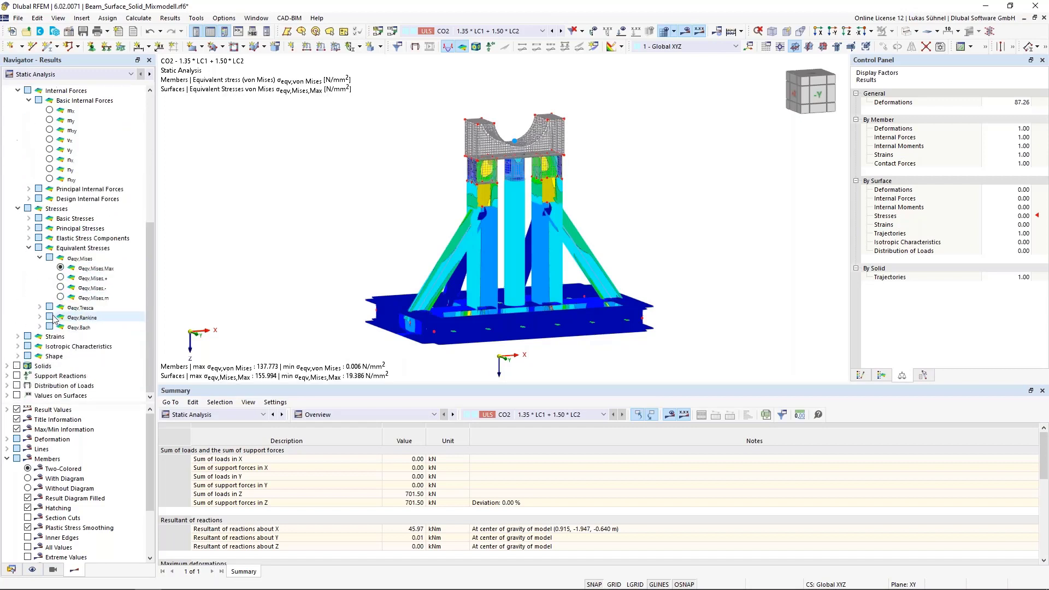
click(7, 366)
scroll(22, 339, down, 4)
click(29, 356)
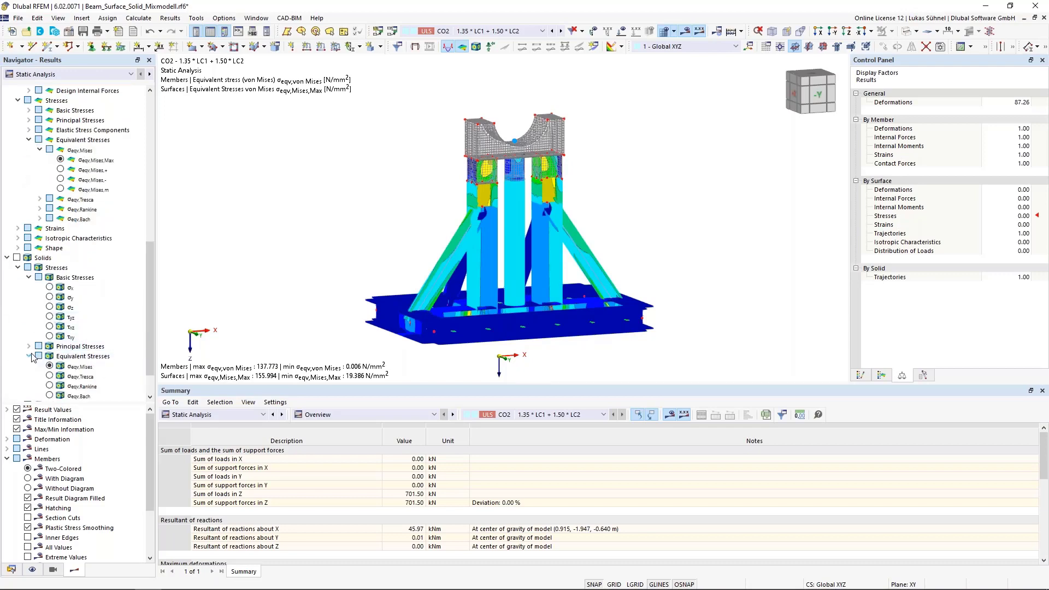
scroll(33, 355, down, 2)
click(50, 326)
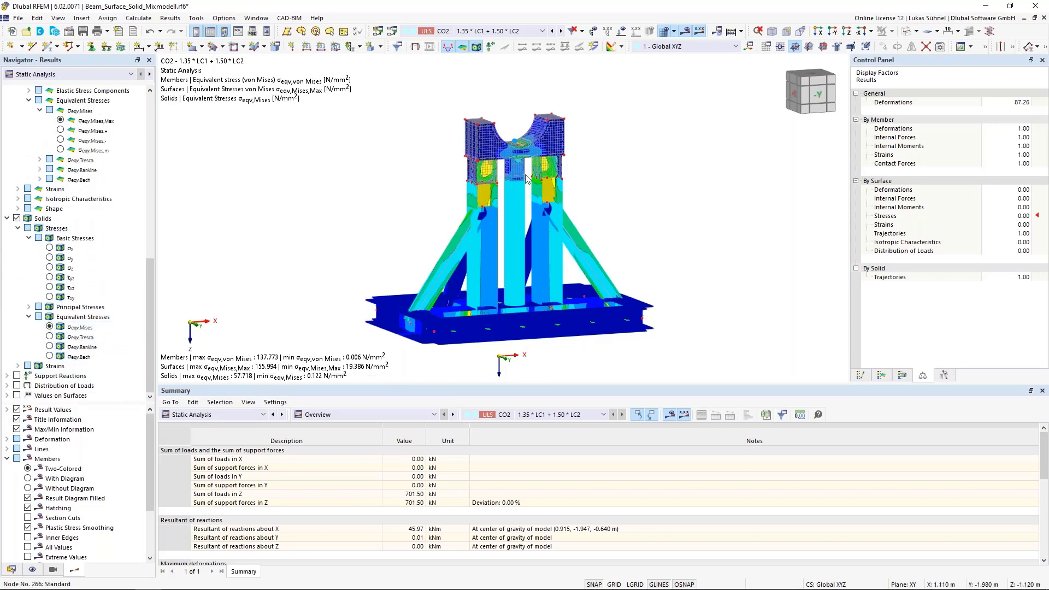
Step: Examine the combined member, surface and solid equivalent stresses and show the color scale of the member von Mises stresses
scroll(526, 179, up, 5)
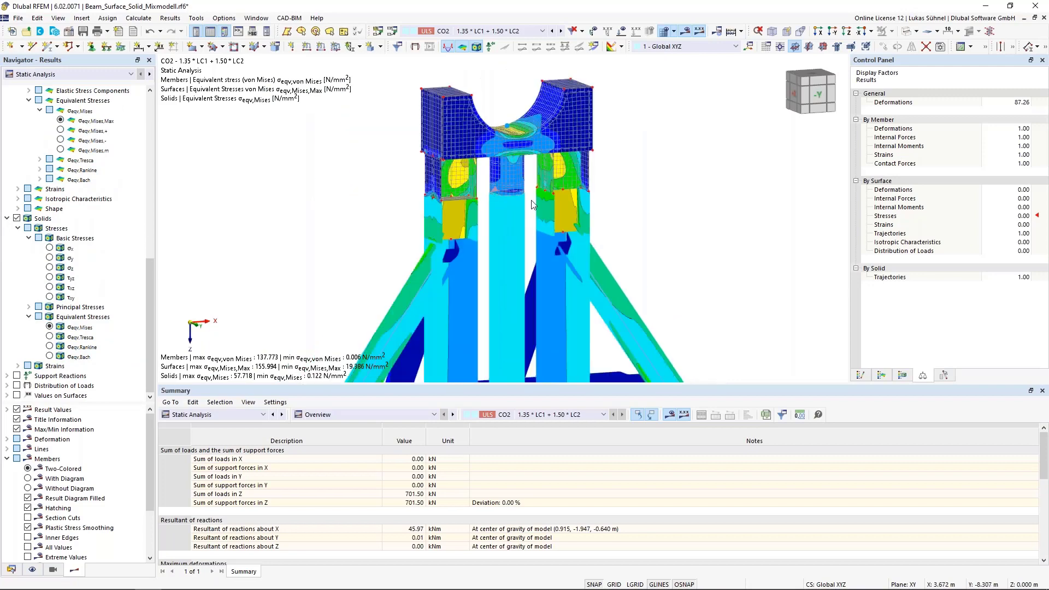
scroll(653, 201, down, 5)
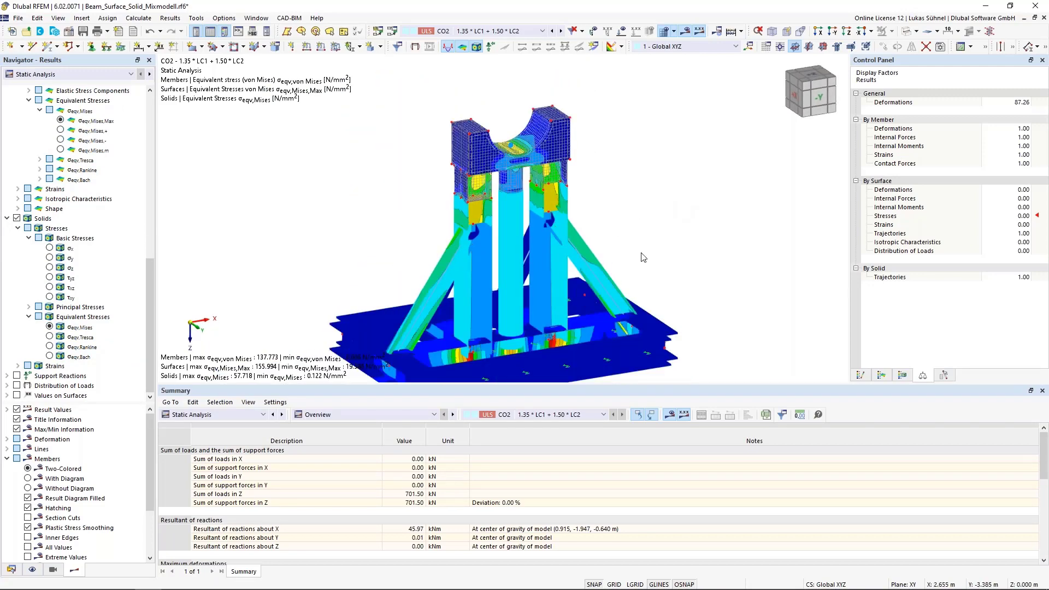
ctrl+middle_drag(643, 257, 568, 209)
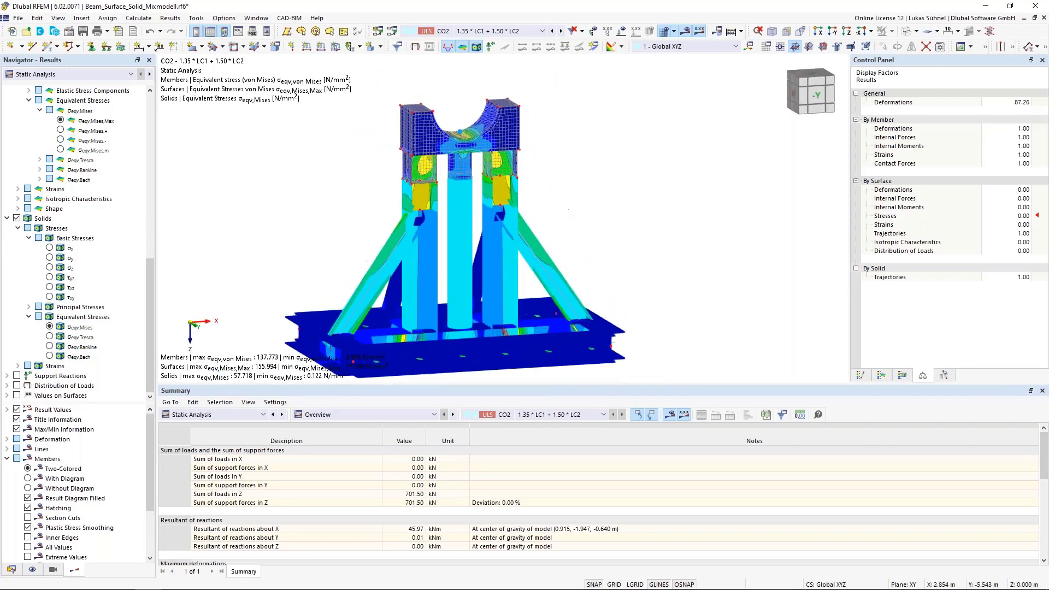
click(860, 374)
middle_drag(477, 266, 580, 234)
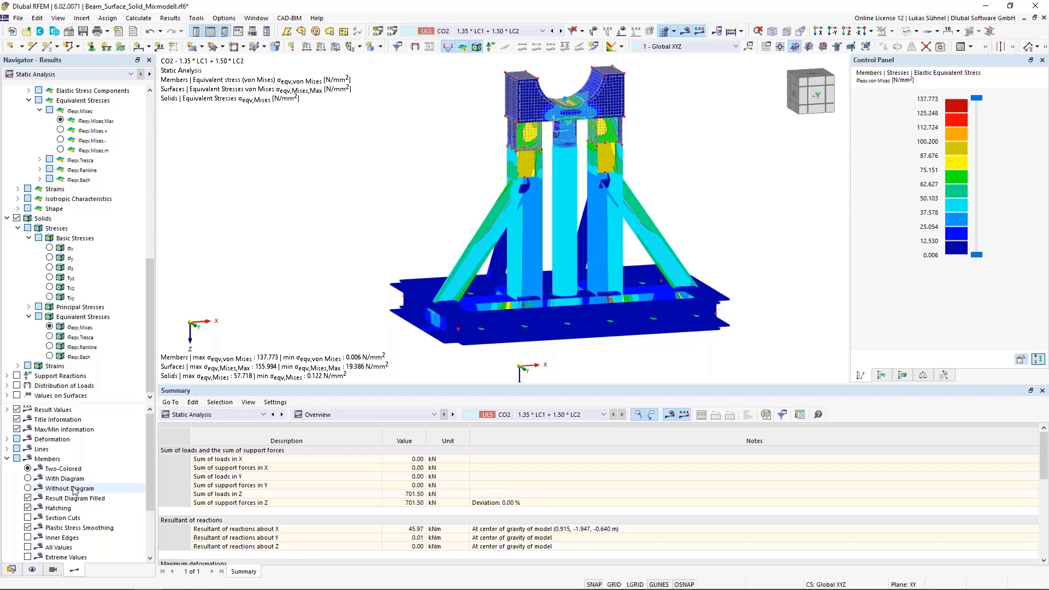
Step: Activate the Stress-Strain Analysis add-on in the base data of Beam_Surface_Solid_Mixmodell.rf6 after checking the standards
click(11, 569)
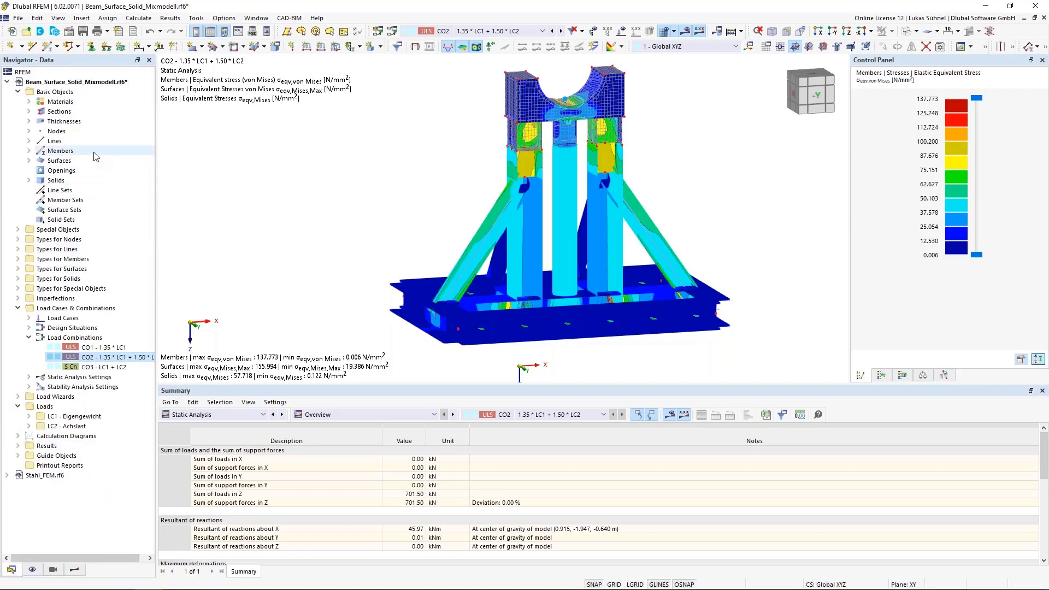
right_click(58, 81)
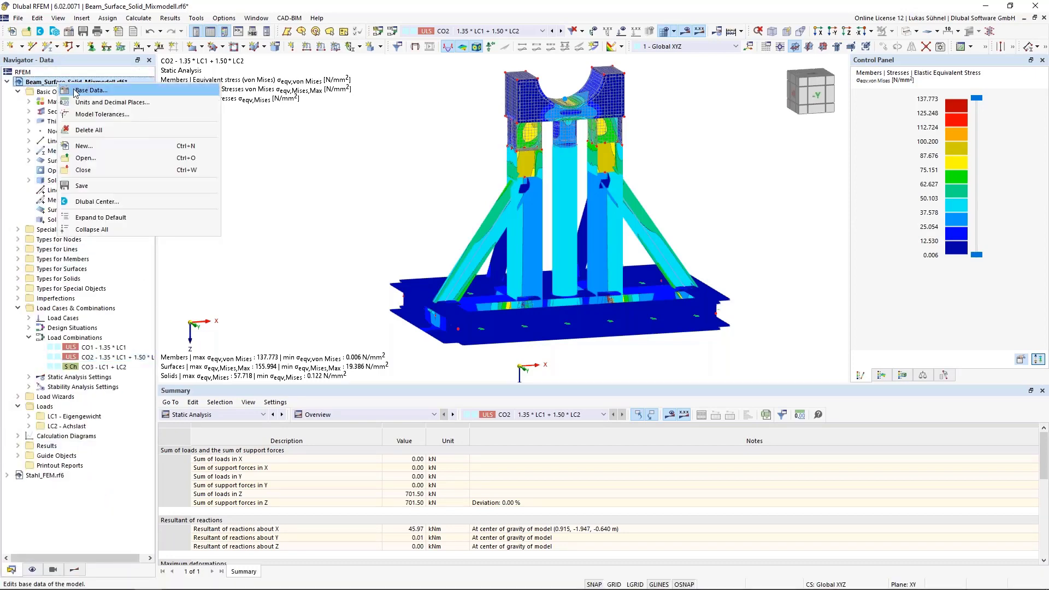
click(93, 241)
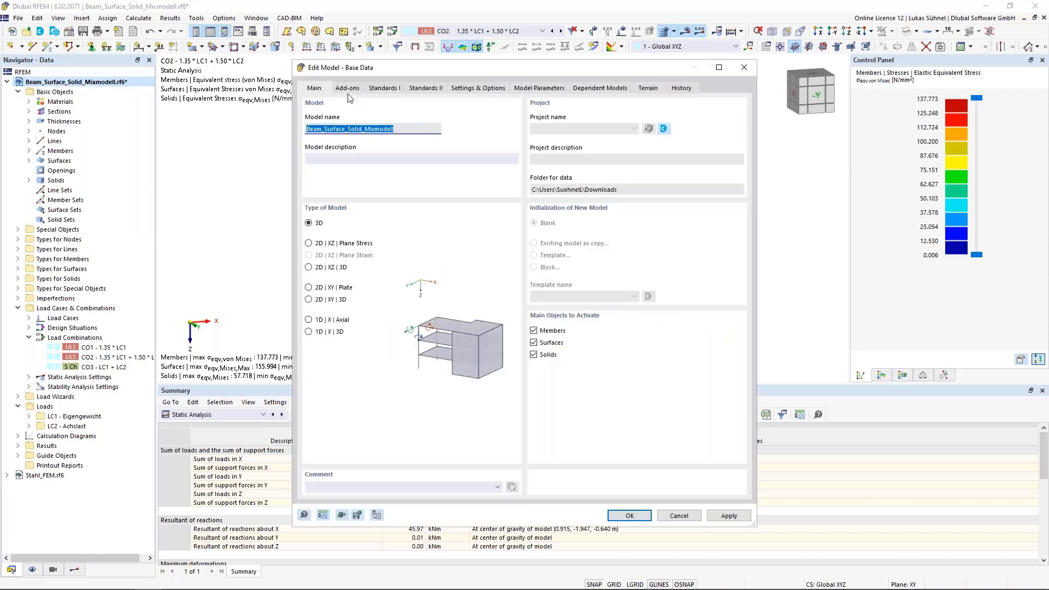
click(348, 88)
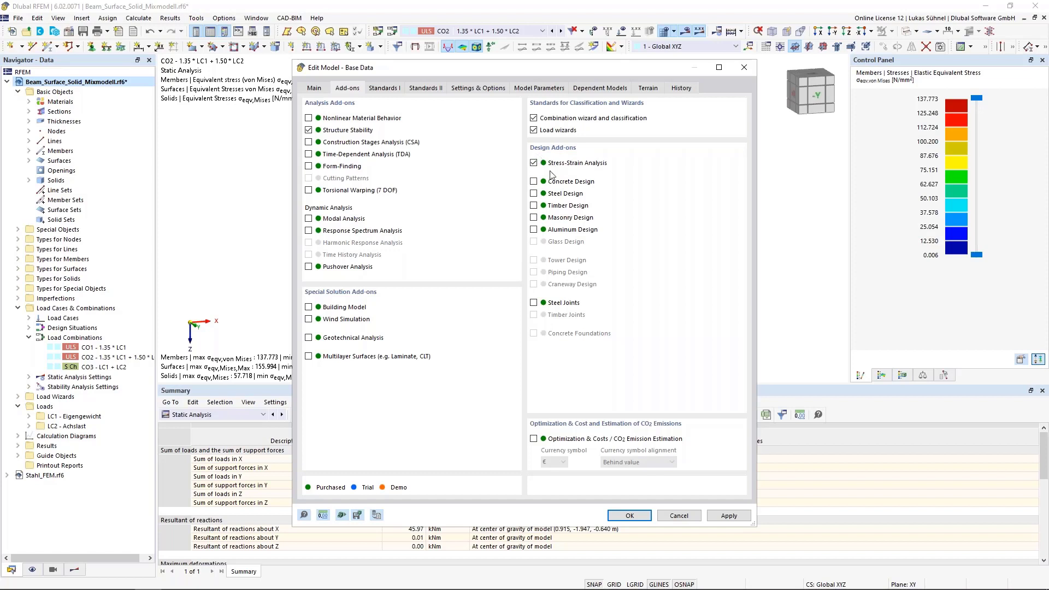
click(389, 89)
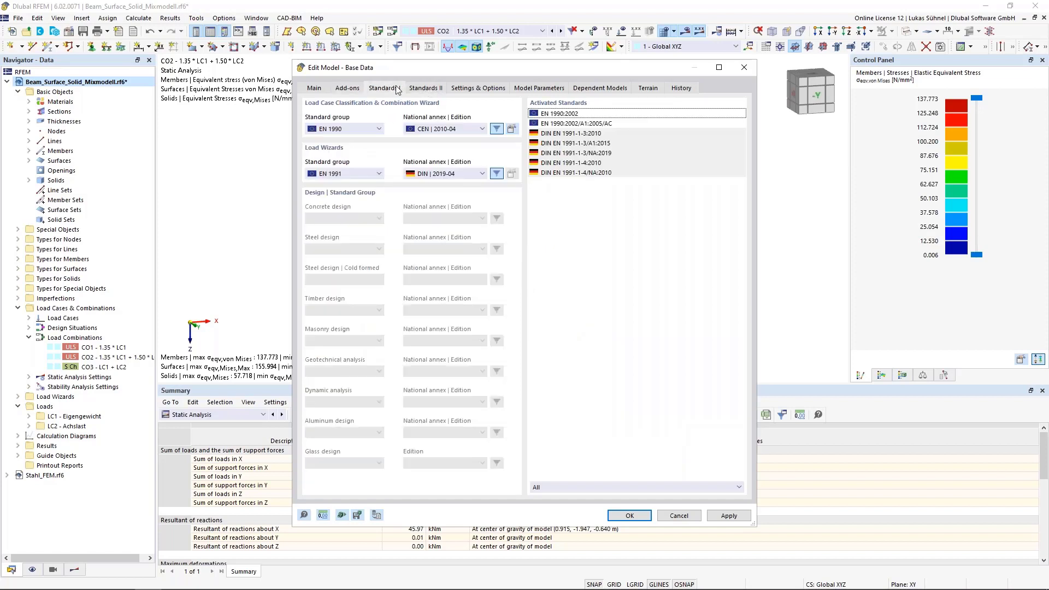
click(348, 88)
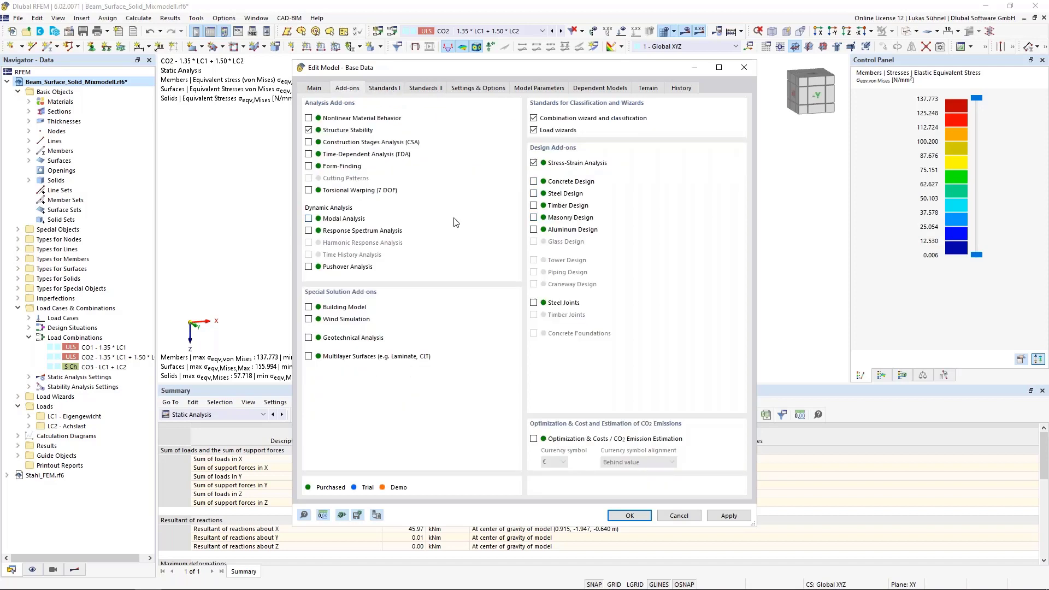
click(391, 88)
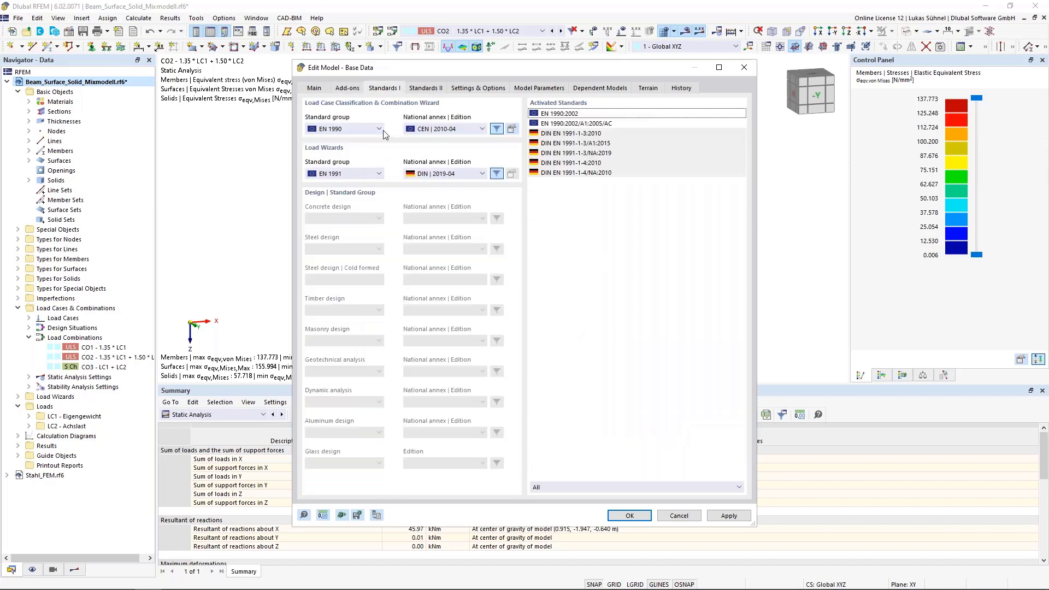
click(347, 88)
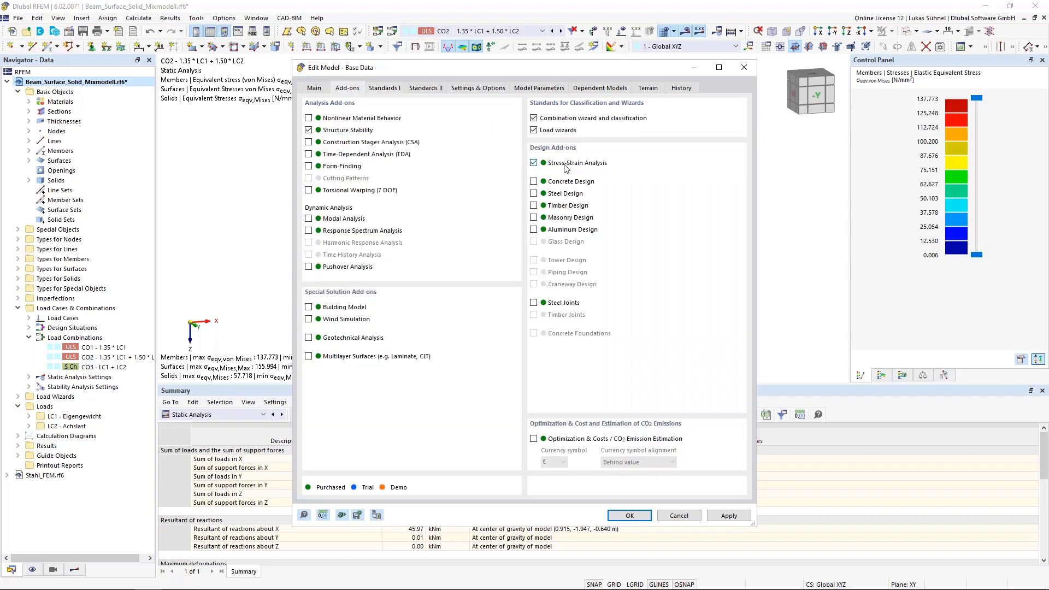
click(630, 516)
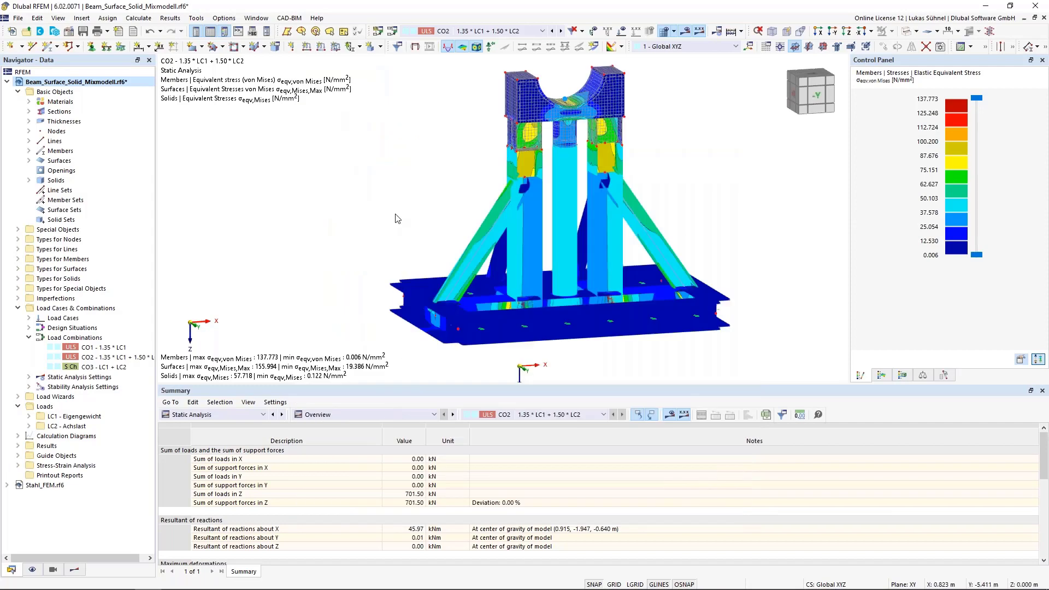
Step: Open the input data of the Stress-Strain Analysis and look through the design situations, objects to analyze and materials
click(245, 415)
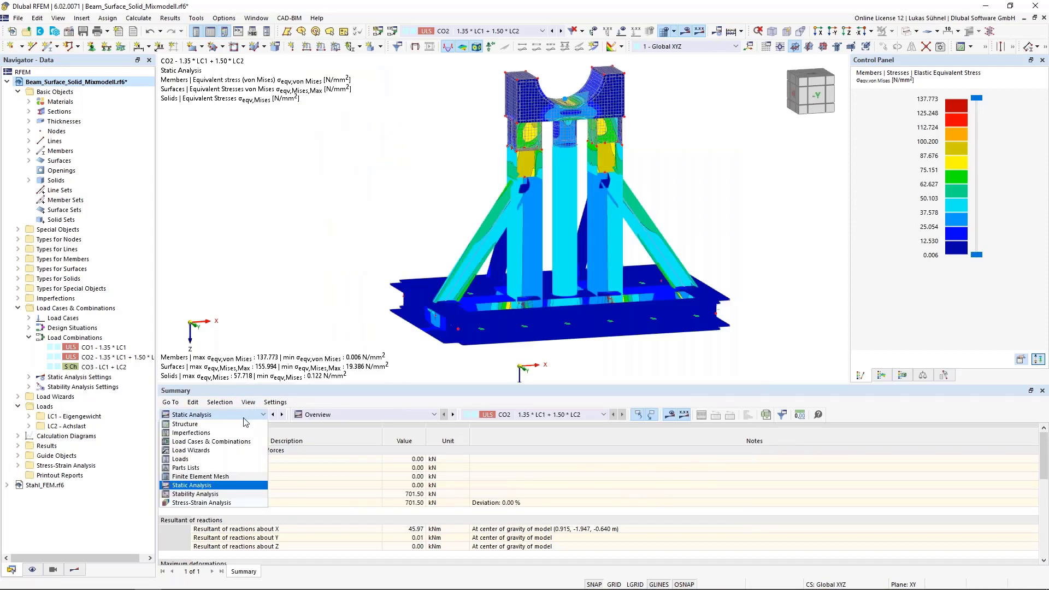
click(197, 502)
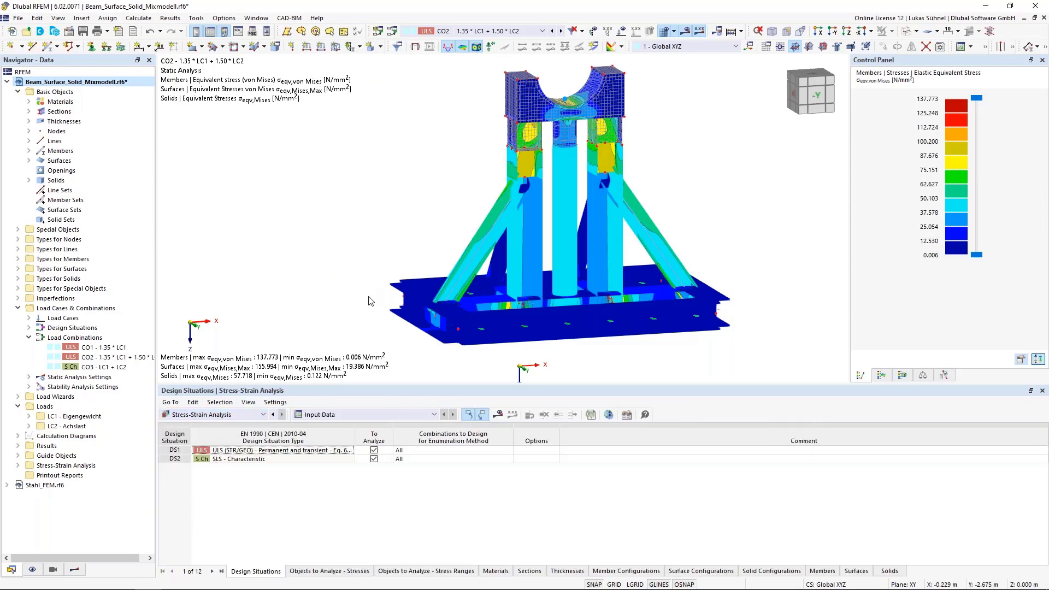
scroll(338, 295, down, 2)
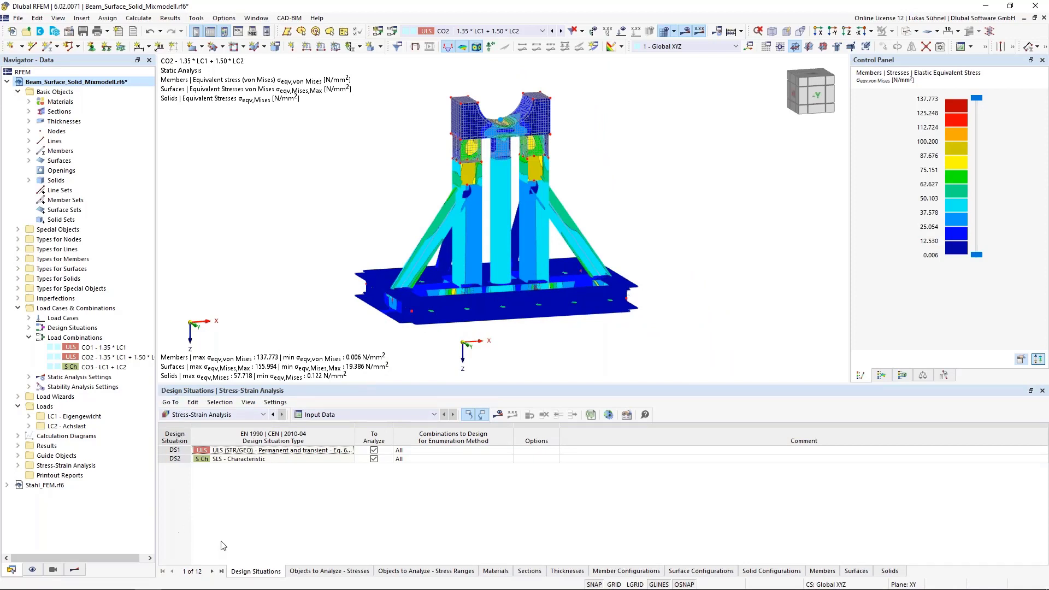
click(335, 570)
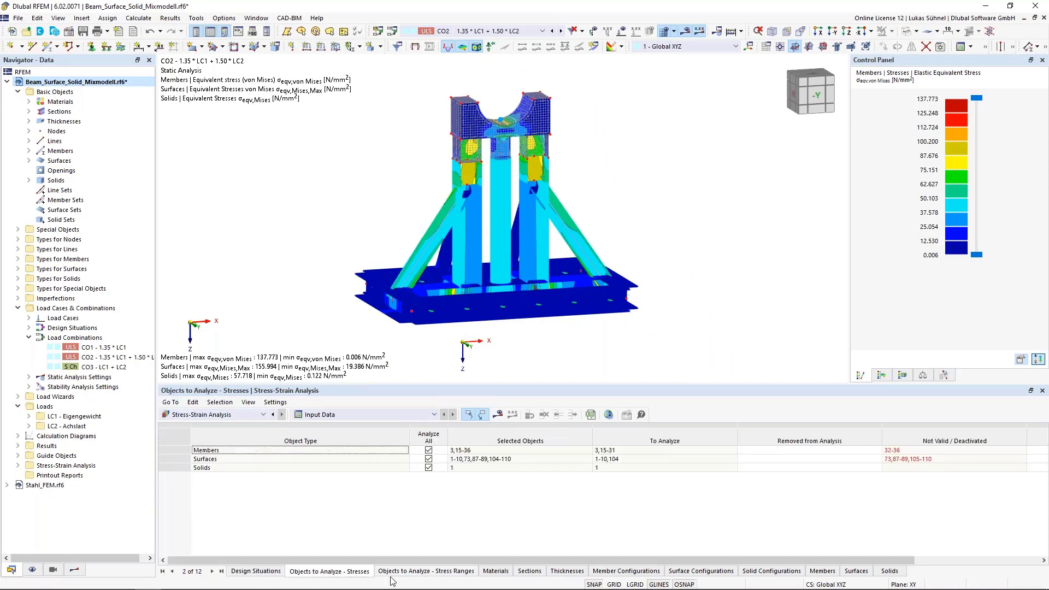
click(424, 571)
click(498, 570)
click(255, 570)
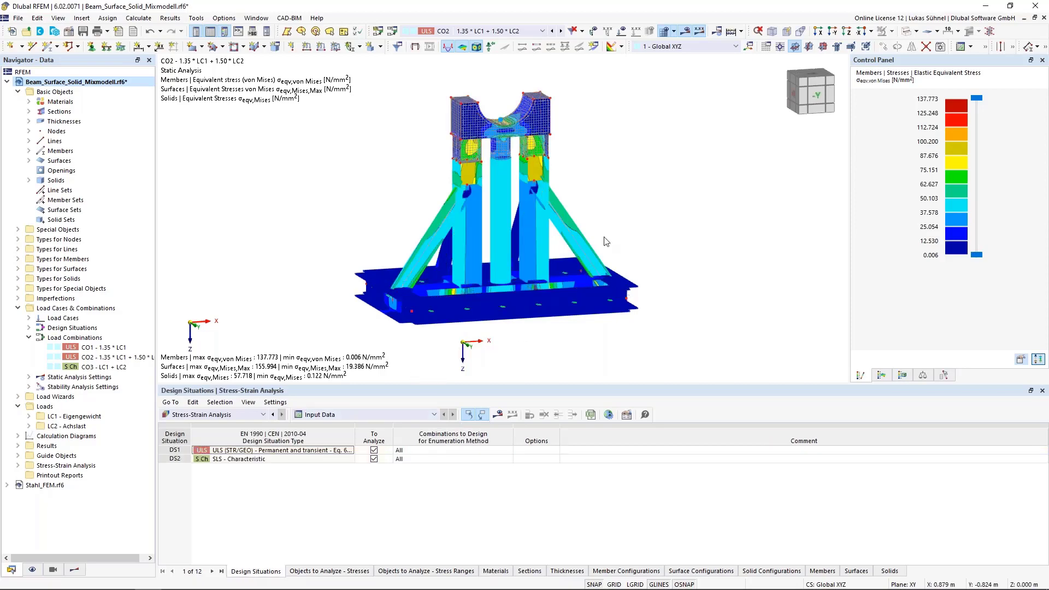
Step: Hide the results and display the model with its fully rendered sections and surfaces
click(687, 30)
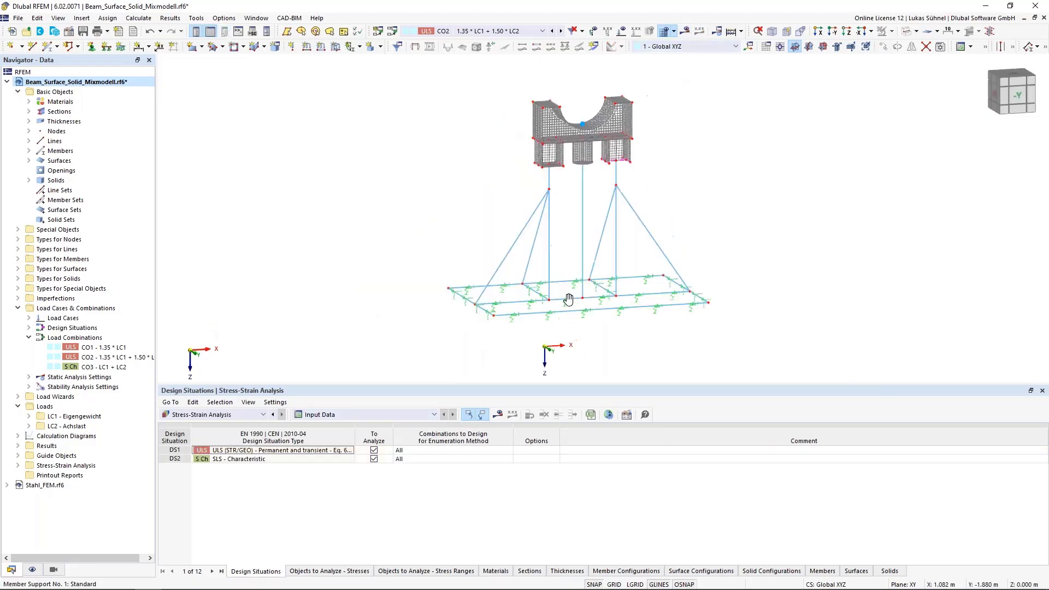
click(906, 31)
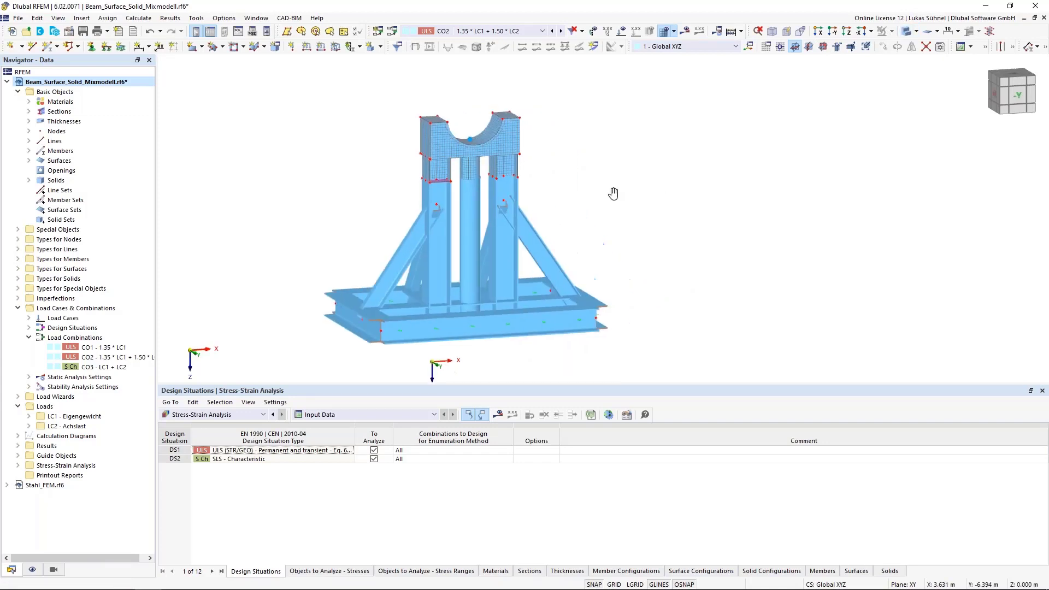
Step: Exclude design situation DS2, SLS - Characteristic, from the stress-strain analysis
click(346, 415)
click(344, 414)
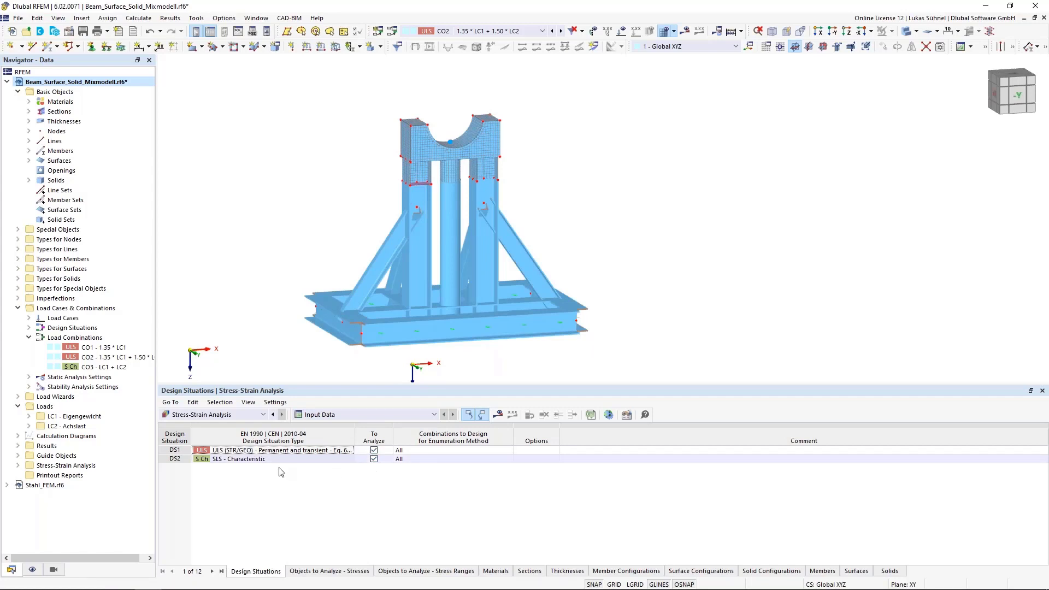
click(374, 459)
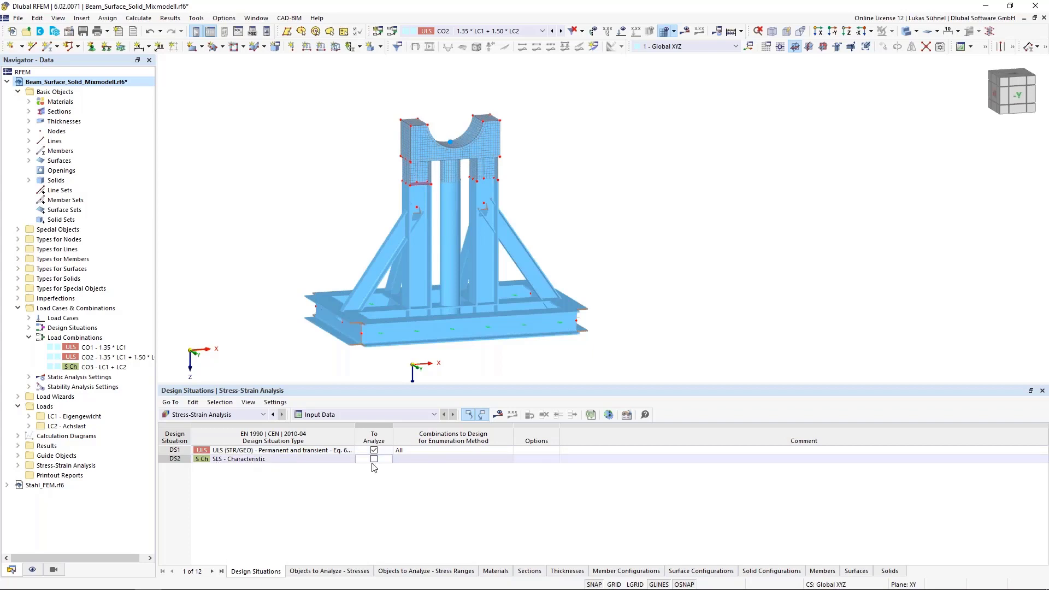
Step: Try selecting individual surfaces for the stress analysis, cancel the selection and set all surfaces to be analyzed again
click(346, 570)
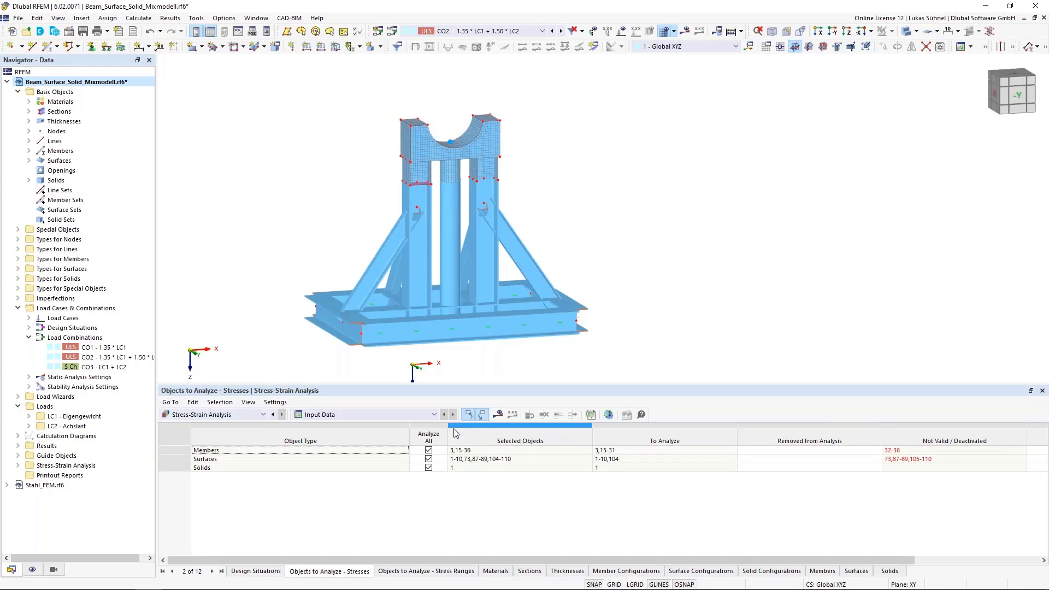
click(428, 459)
click(539, 467)
click(539, 458)
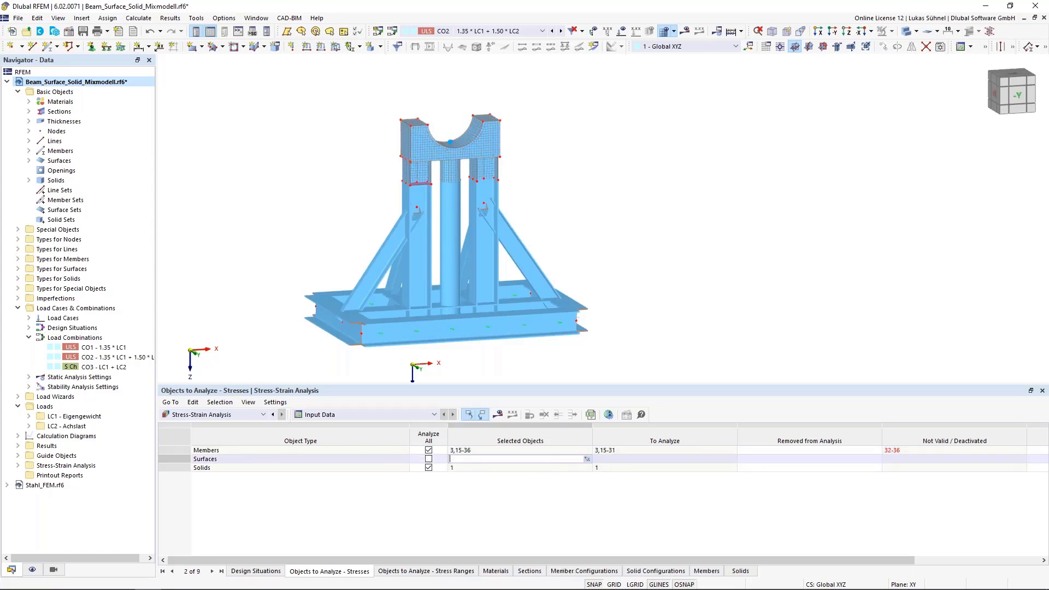
click(589, 458)
drag(431, 175, 430, 176)
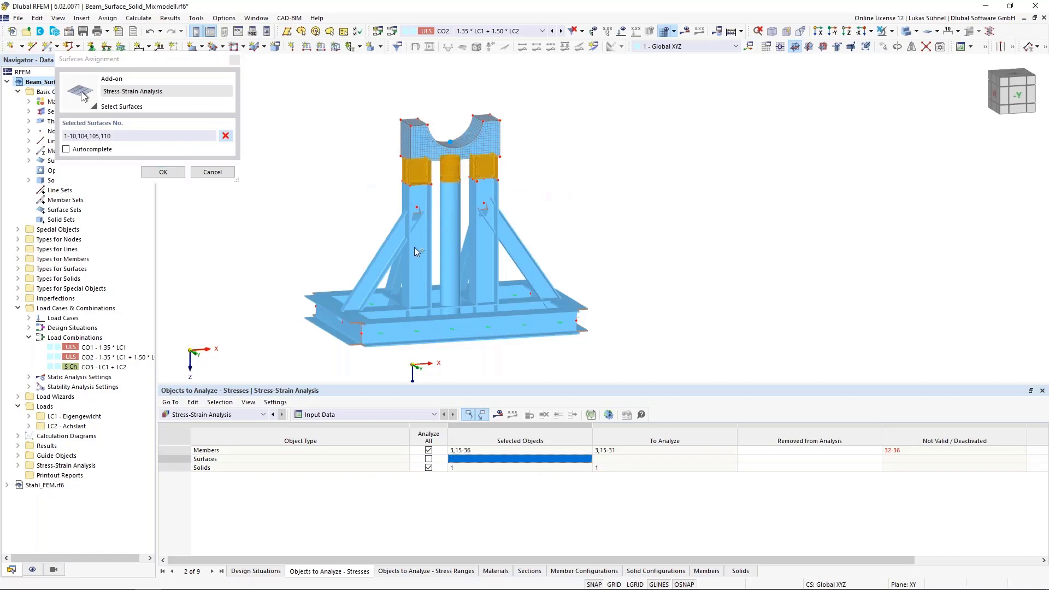
click(212, 171)
click(428, 459)
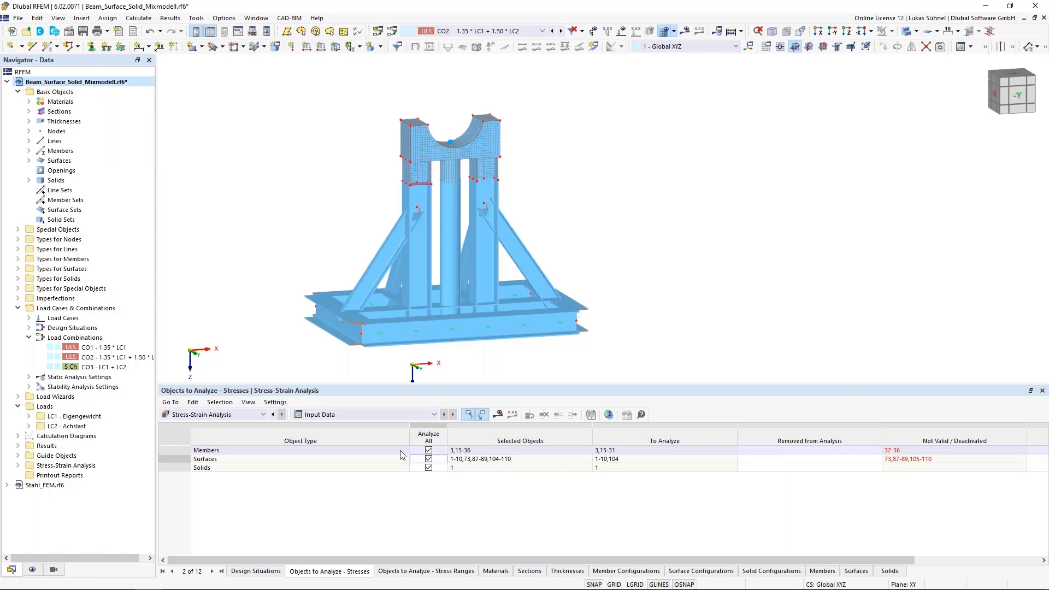
Step: Include all solids in the stress range analysis
click(426, 571)
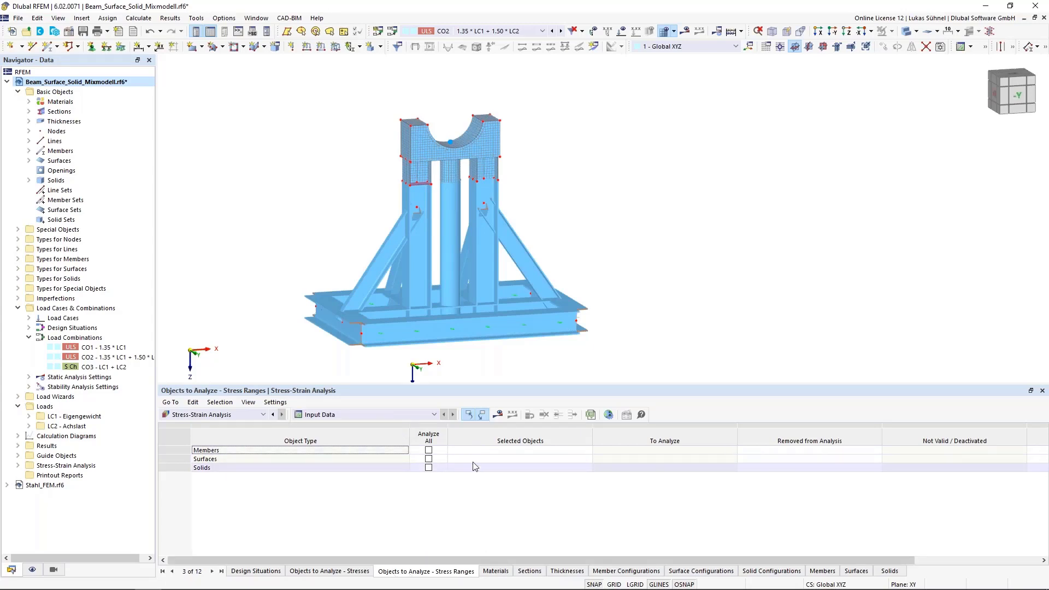
click(429, 468)
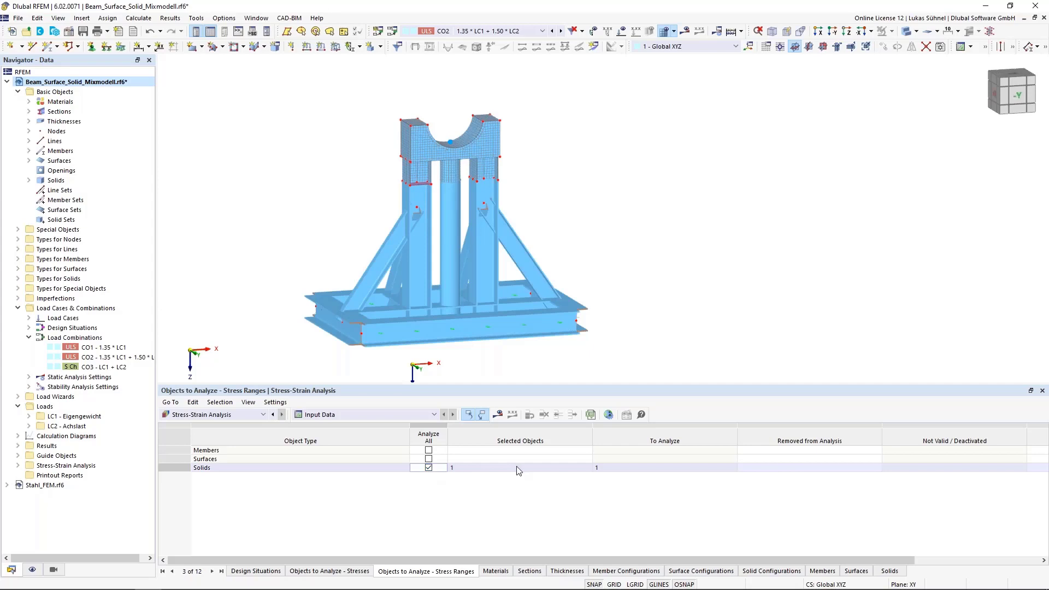
Step: Check which materials, sections and thicknesses are set for the stress-strain analysis
click(498, 571)
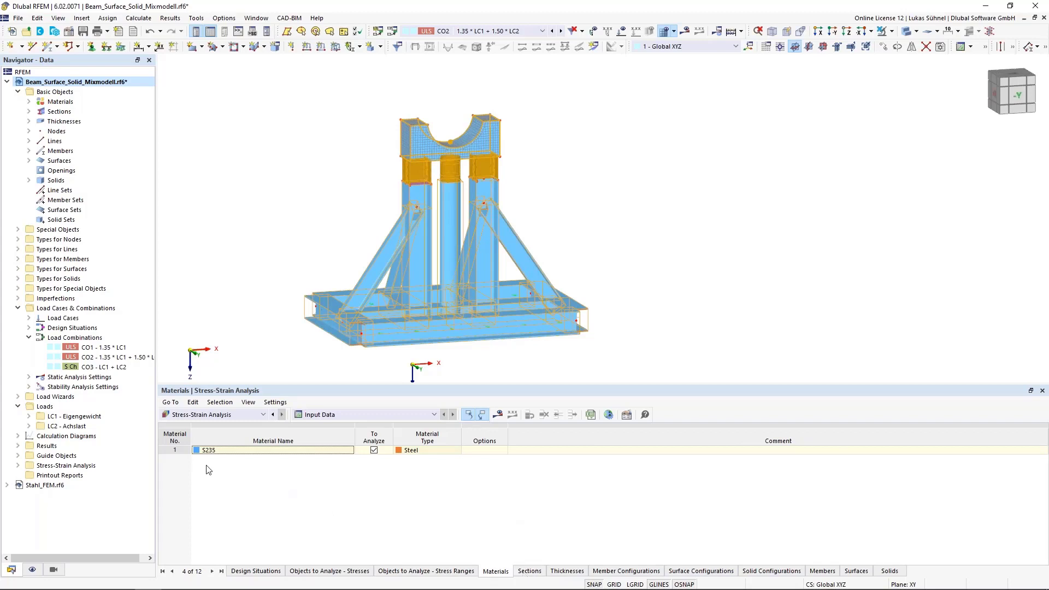
click(530, 571)
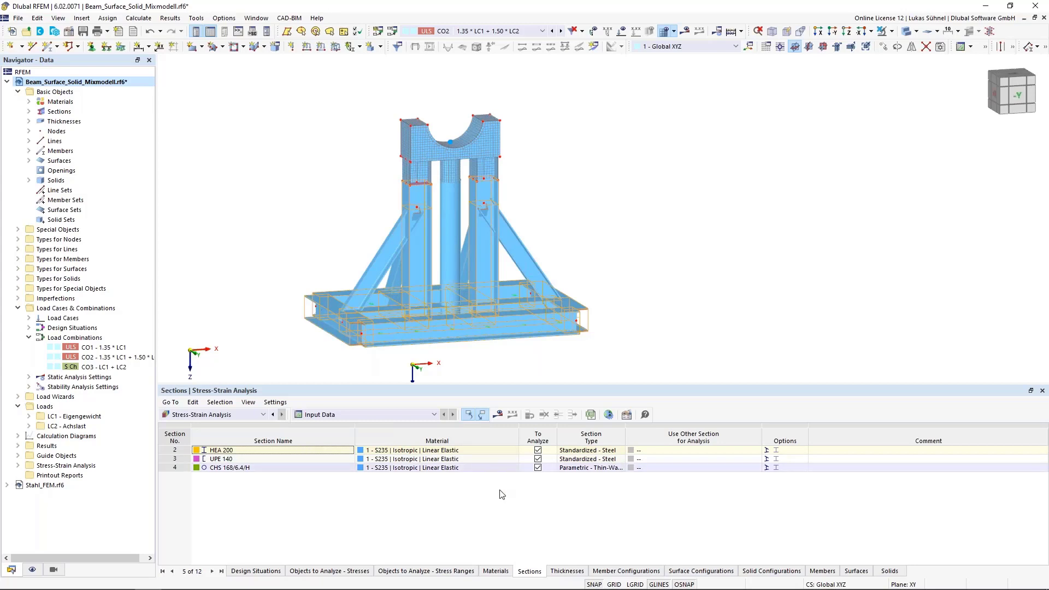
click(565, 572)
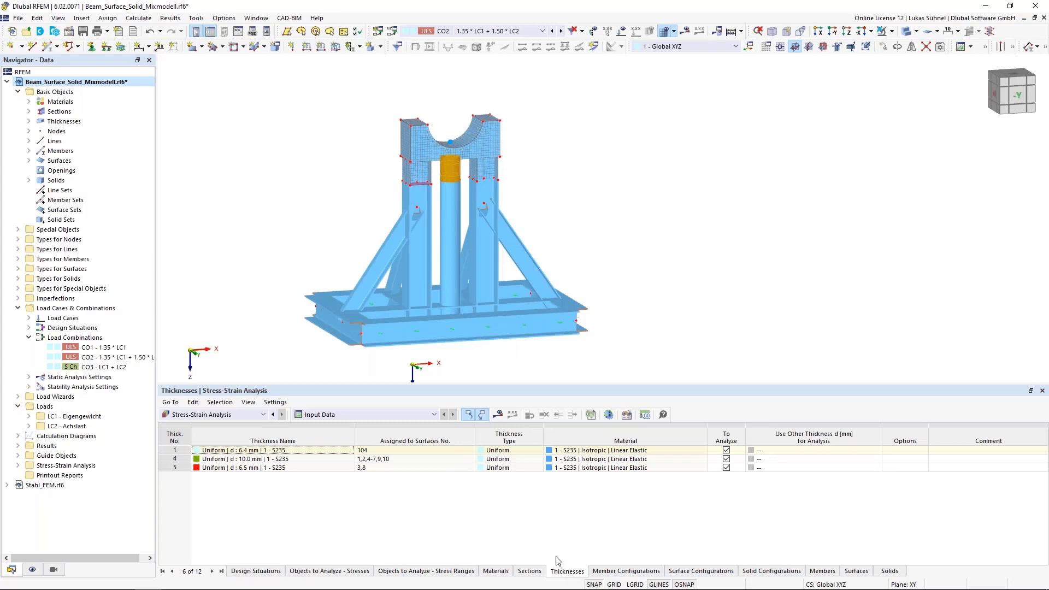
click(530, 572)
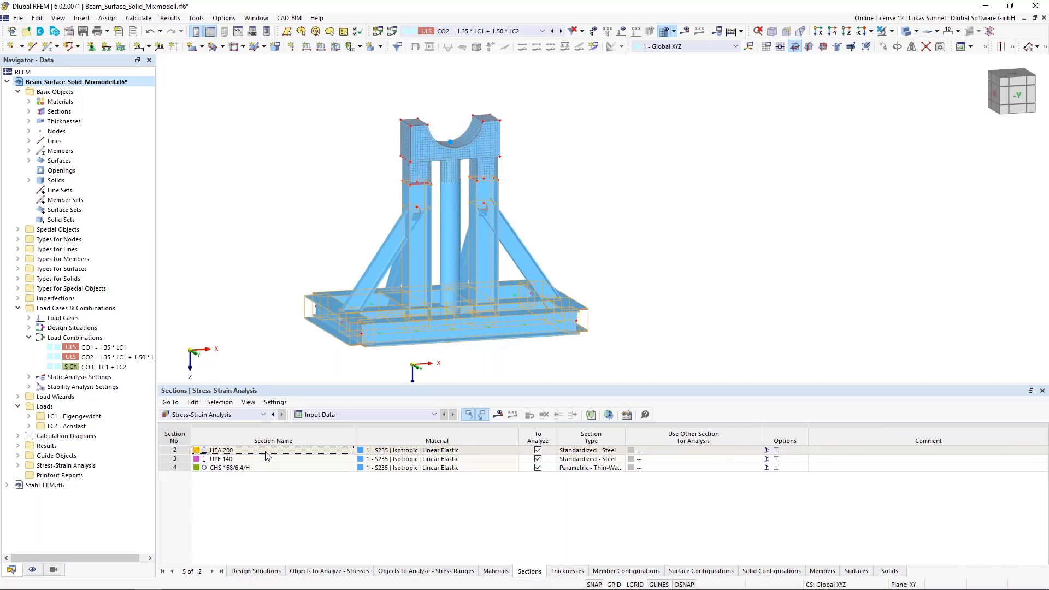
click(566, 570)
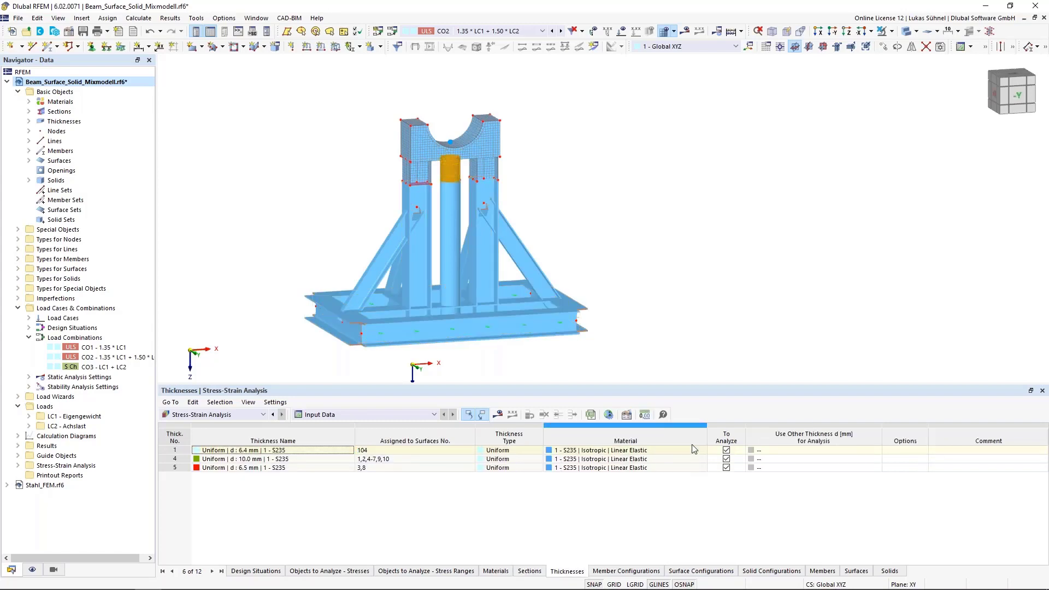
click(529, 571)
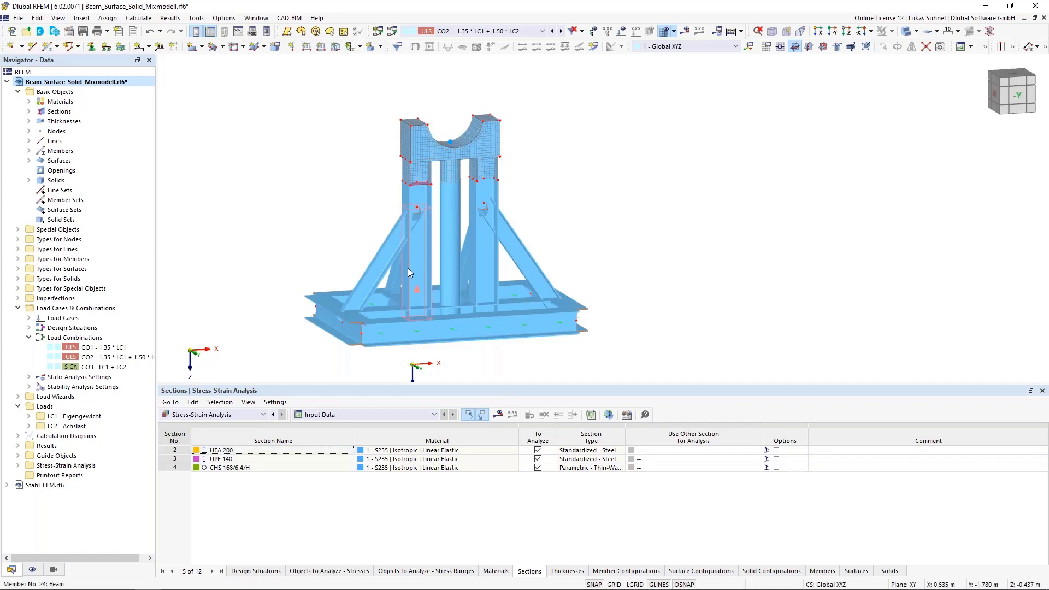
mouse_move(407, 268)
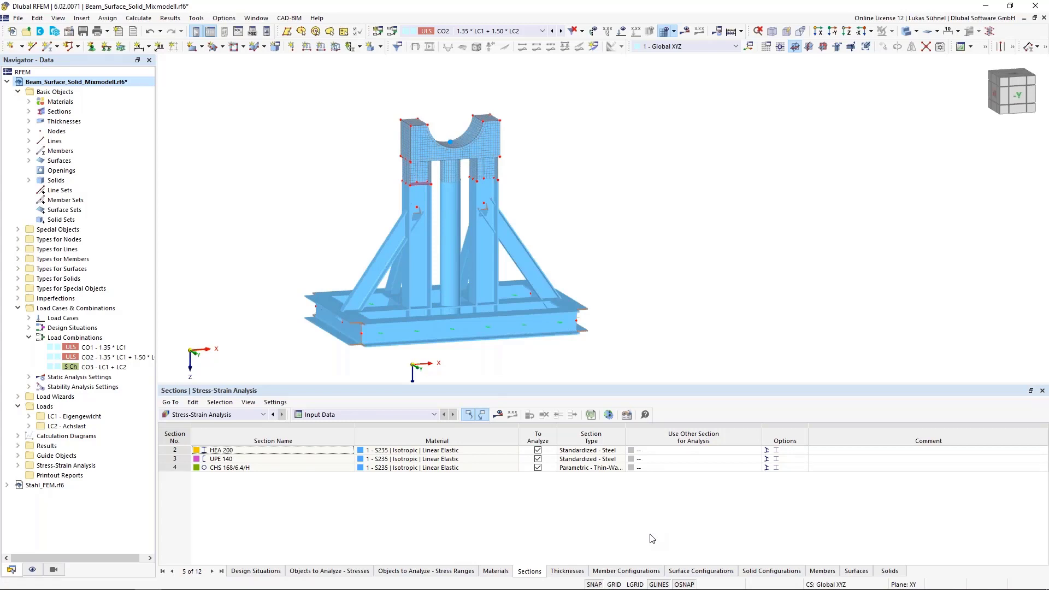
Step: Try the Optimize - Current Row option as the alternative analysis section for HEA 200
click(720, 444)
click(683, 449)
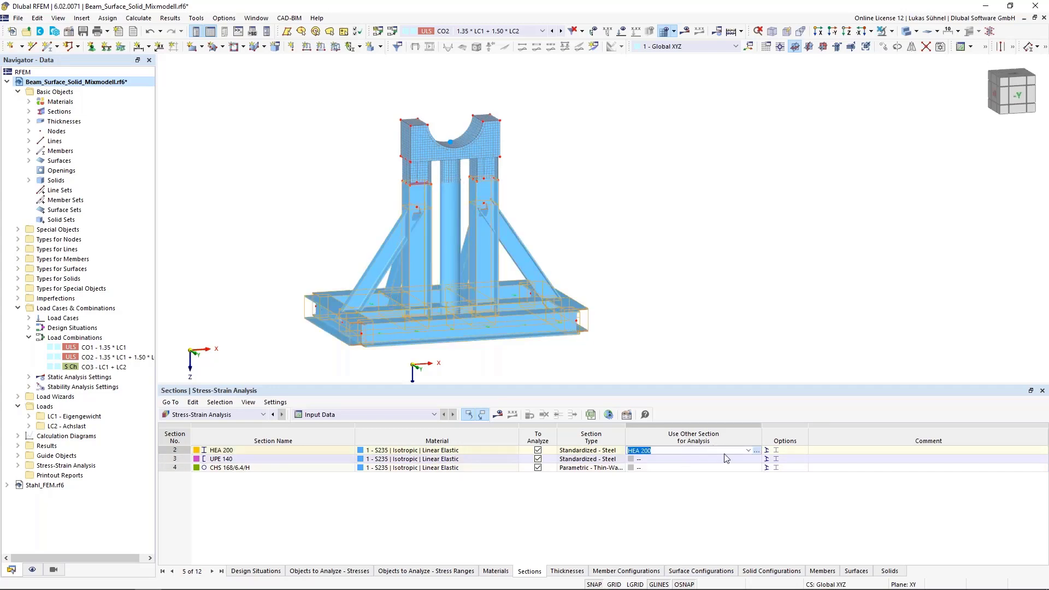
click(748, 450)
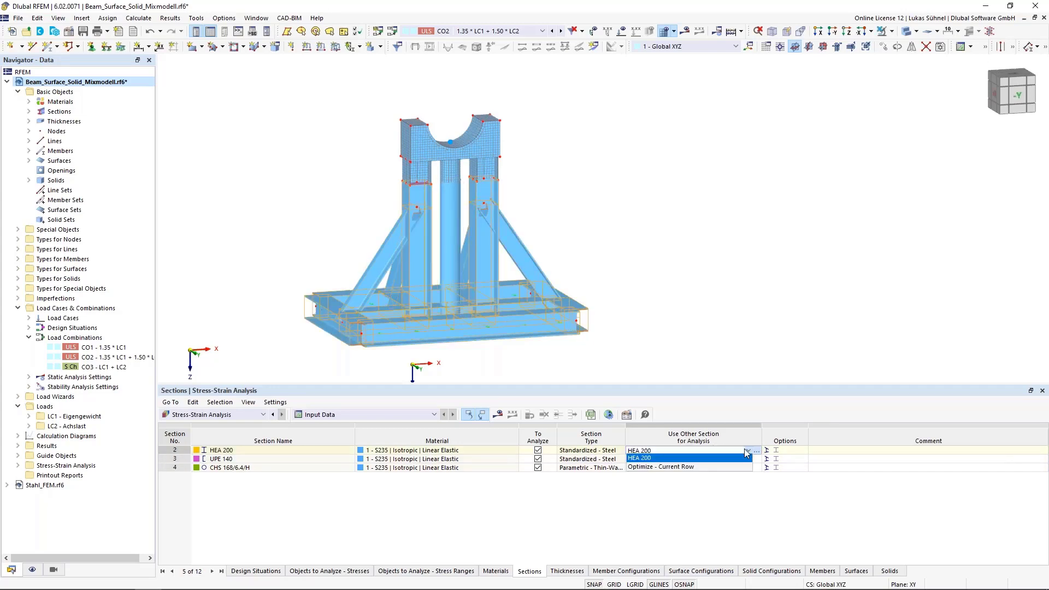
click(645, 467)
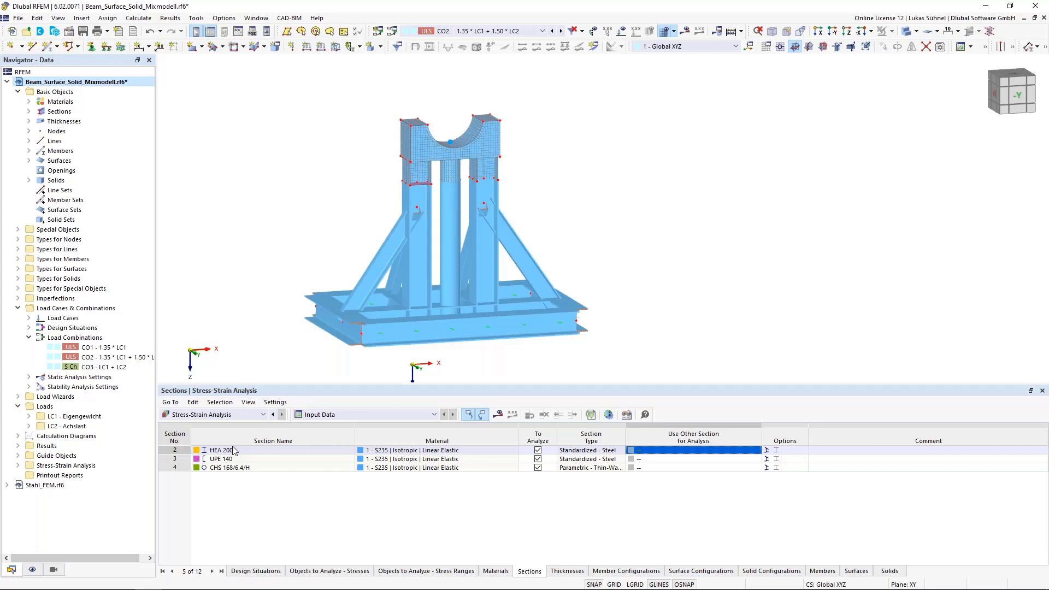
Step: Set the alternative analysis thickness of the 6.4 mm thickness on surface 104 to Optimize
click(566, 570)
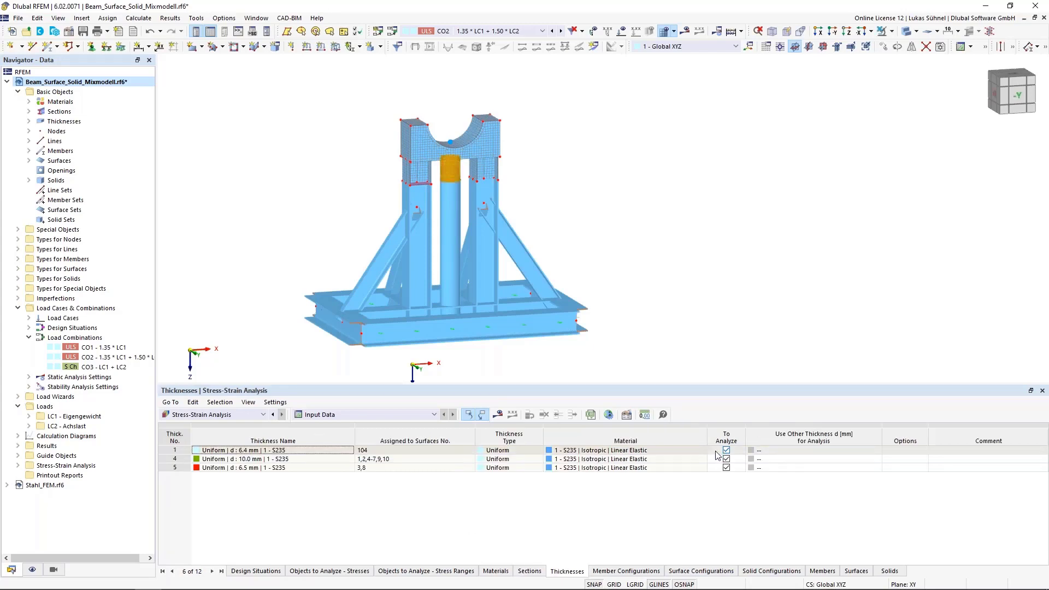
click(861, 453)
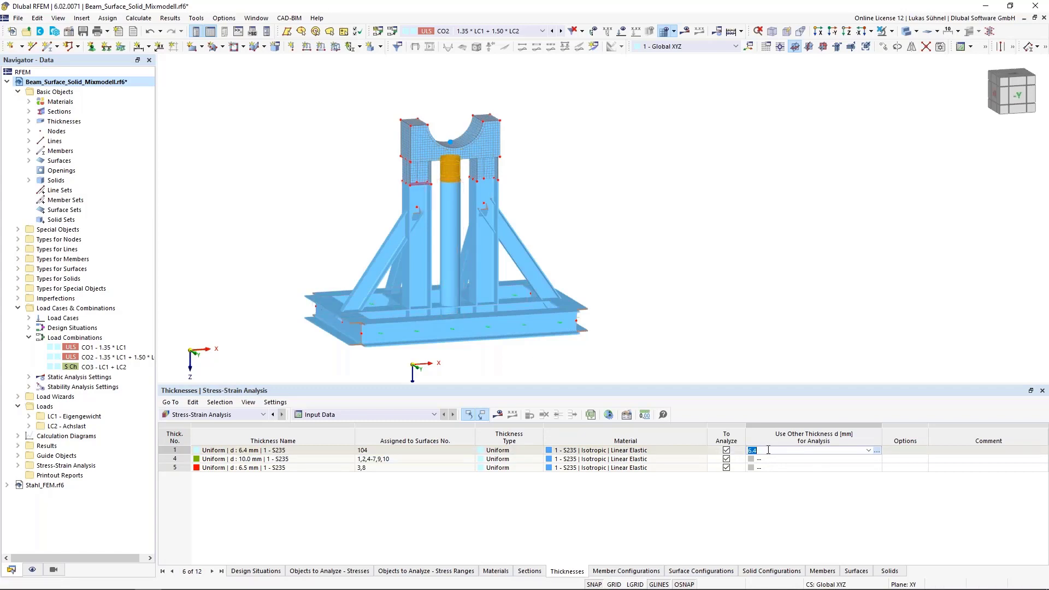
click(876, 453)
click(800, 522)
click(868, 451)
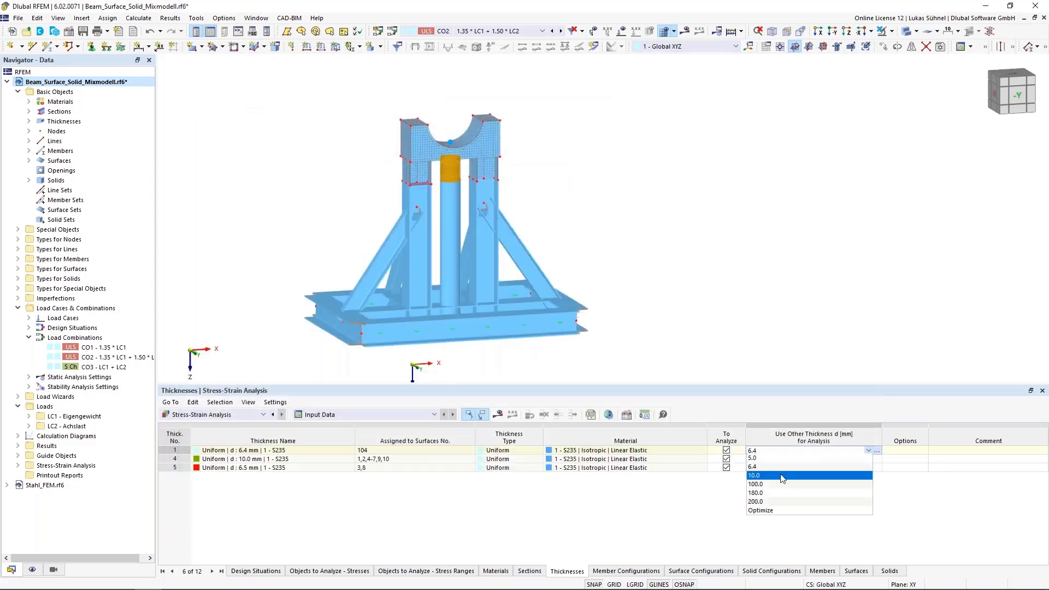
click(763, 511)
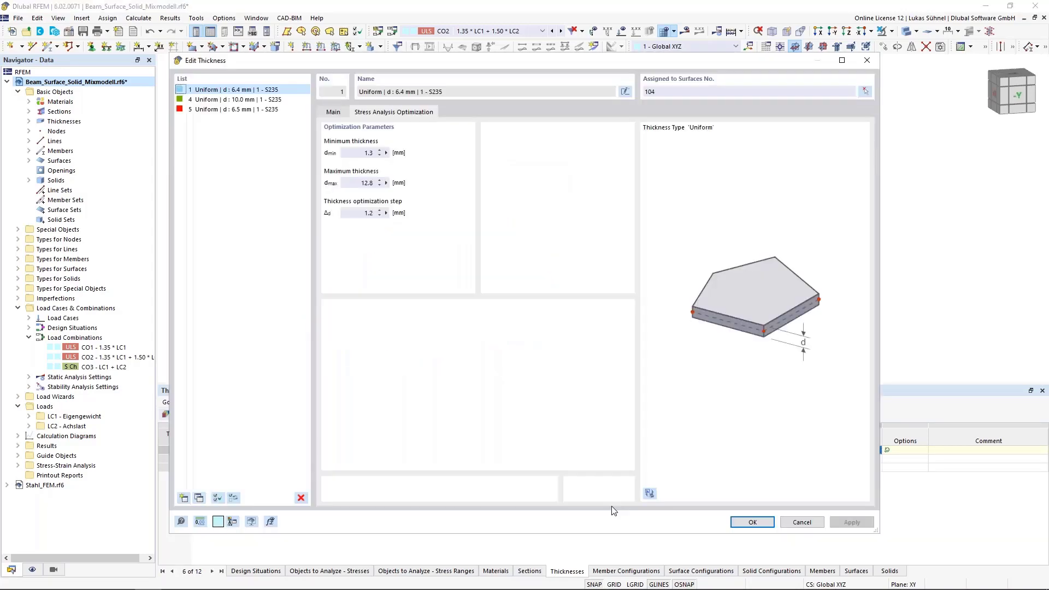
Step: Review the minimum thickness, maximum thickness and optimization step of the 6.4 mm thickness, and discard the dialog
click(356, 154)
drag(355, 183, 379, 185)
click(346, 213)
double_click(345, 213)
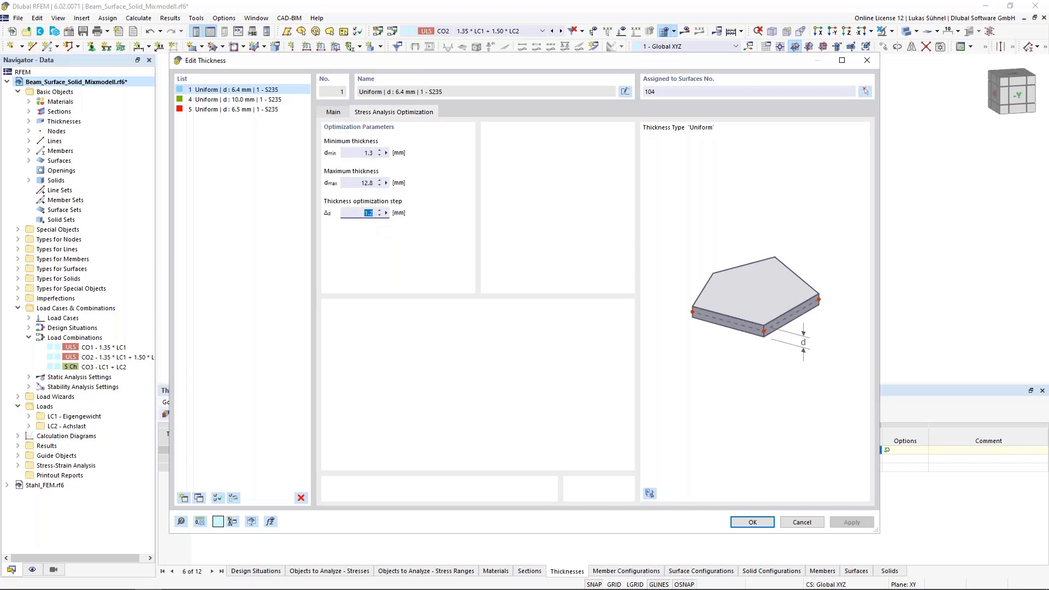
click(799, 521)
Step: Remove the Optimize setting from the 6.4 mm thickness
click(860, 453)
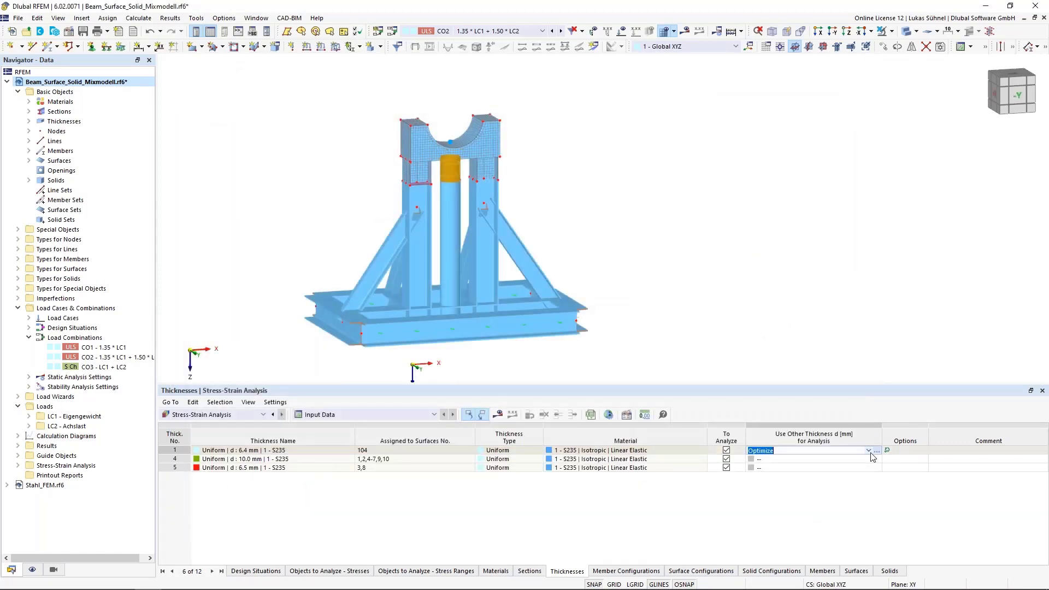
click(869, 450)
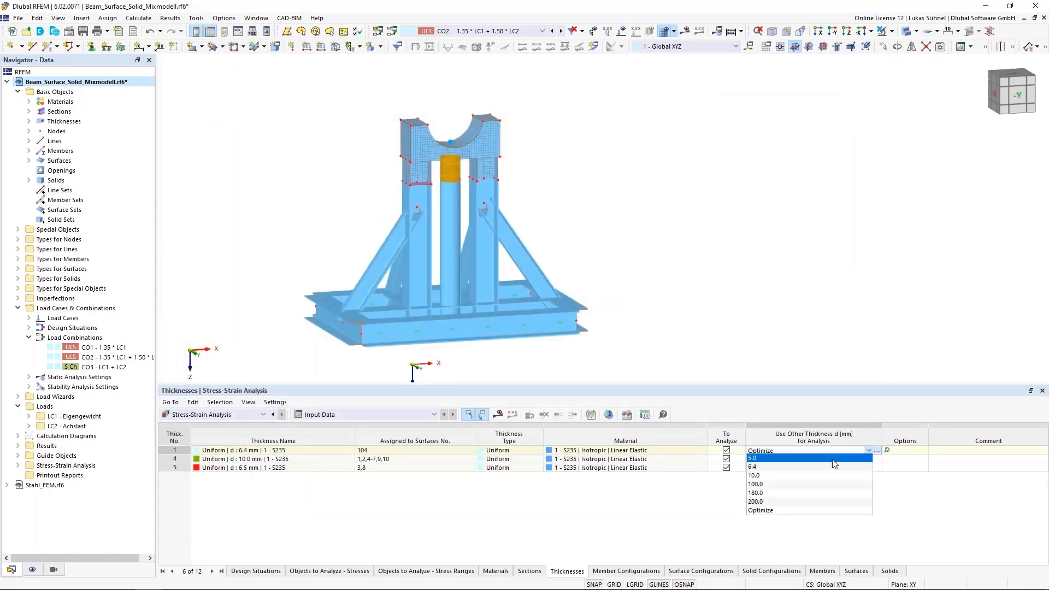
click(780, 458)
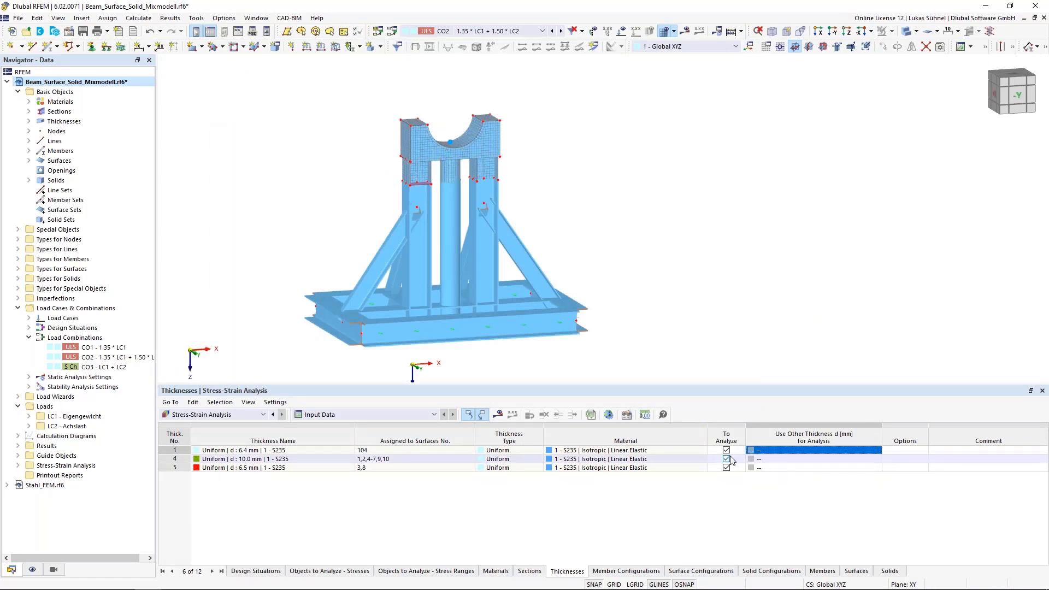
Step: Select all stress types for calculation in the Default member configuration of the stress-strain analysis
click(646, 571)
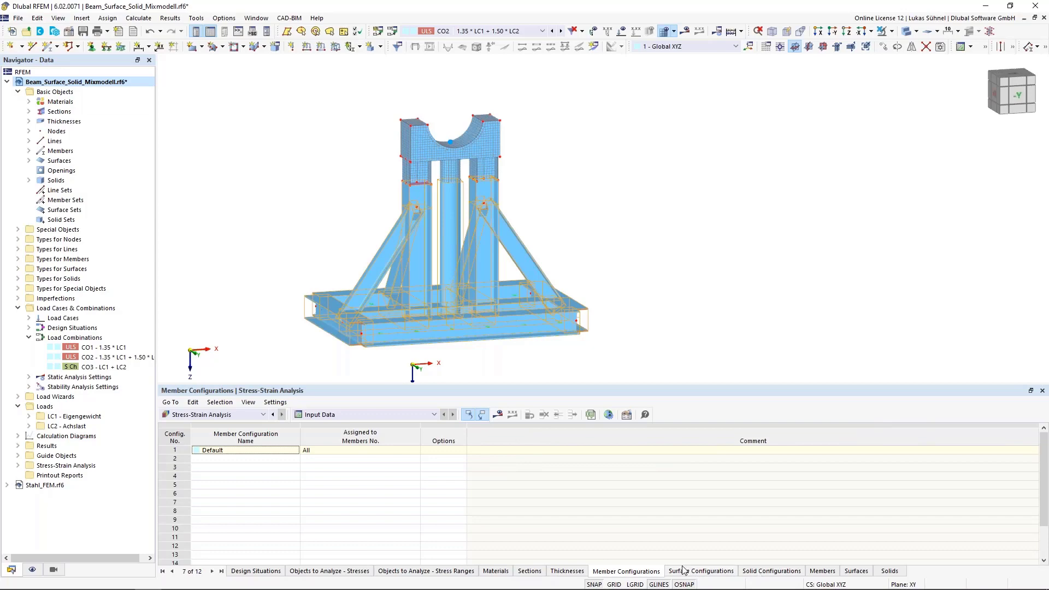
click(176, 452)
double_click(176, 451)
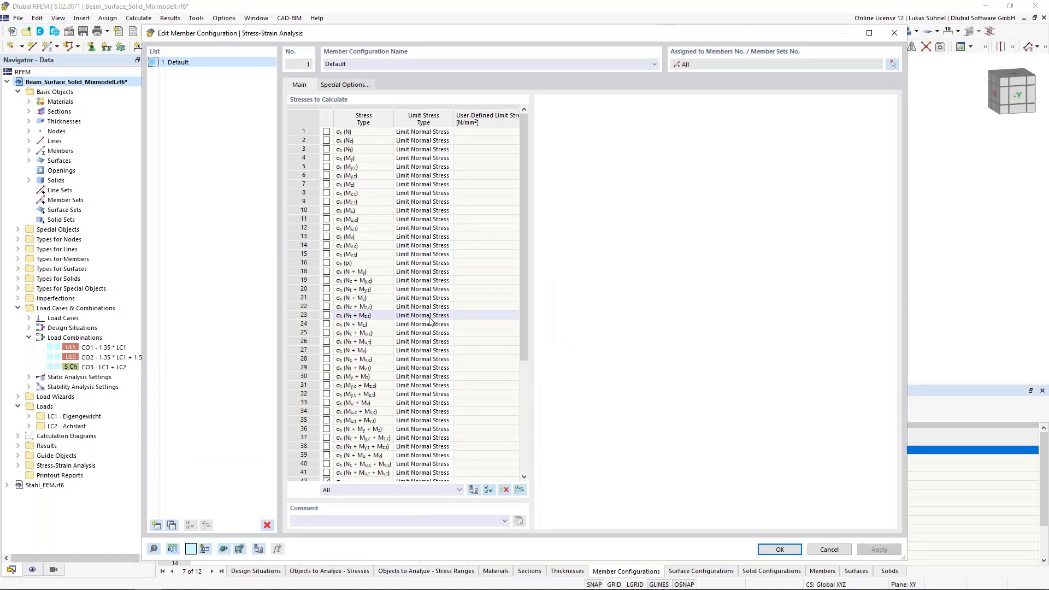
scroll(429, 319, down, 6)
click(489, 489)
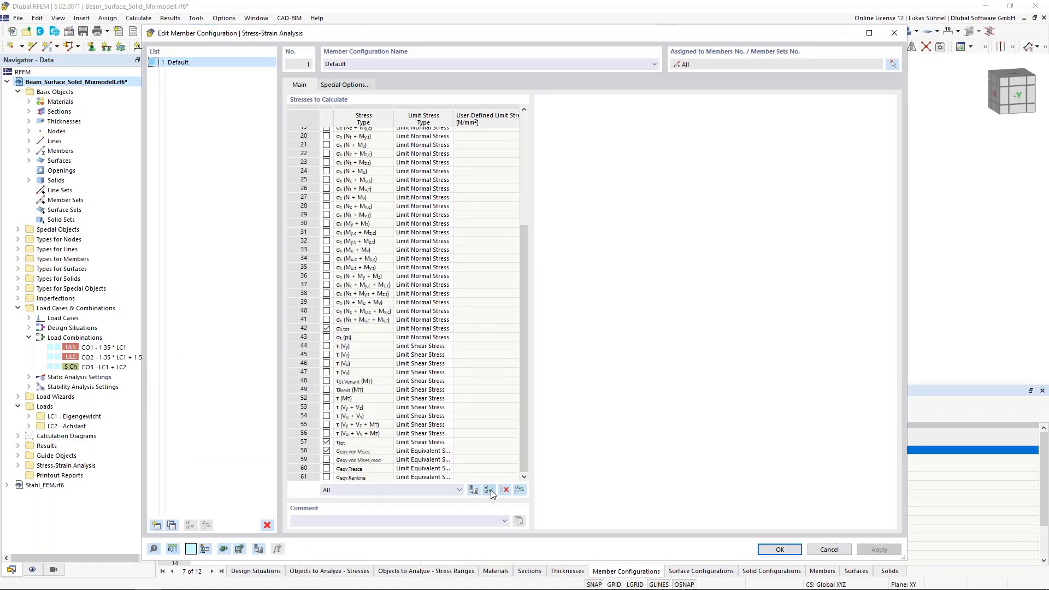
click(317, 390)
scroll(322, 388, up, 6)
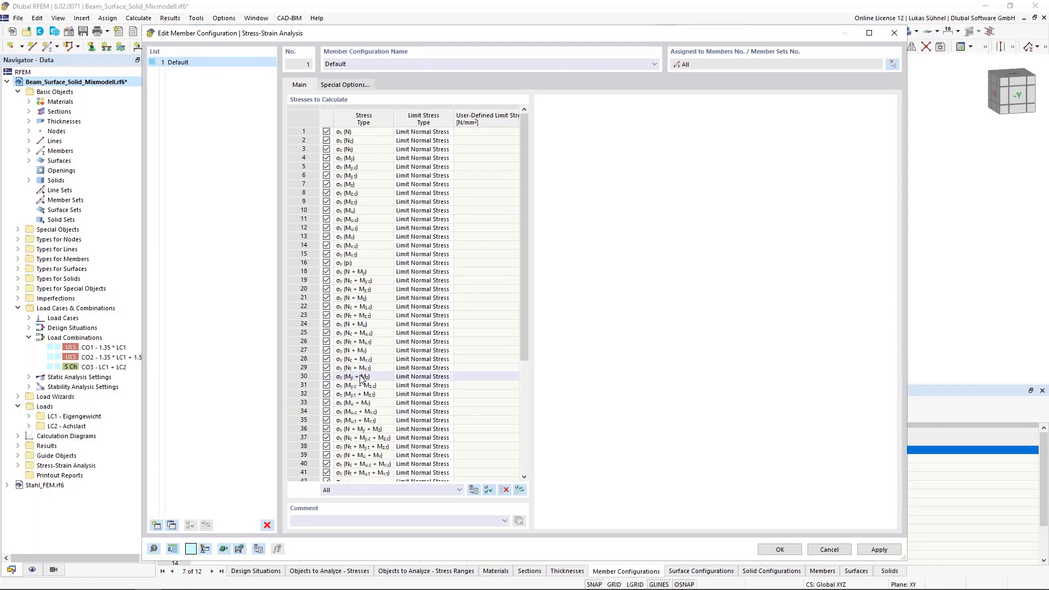
scroll(359, 377, down, 6)
Step: Clear all member stress types and enable only σeqv,von Mises, τtot and σx,tot for calculation
click(504, 489)
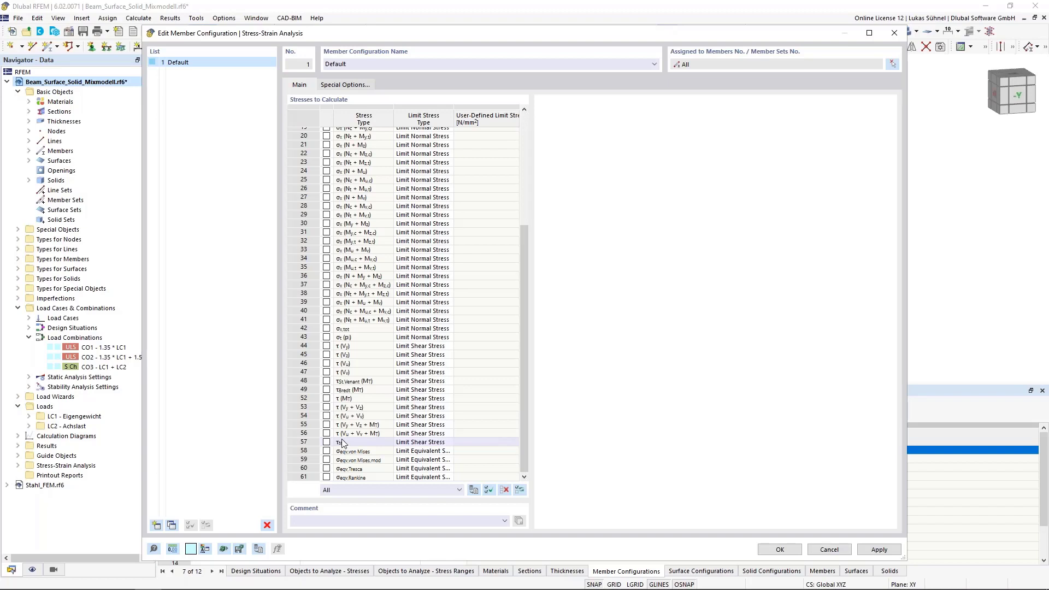
click(326, 450)
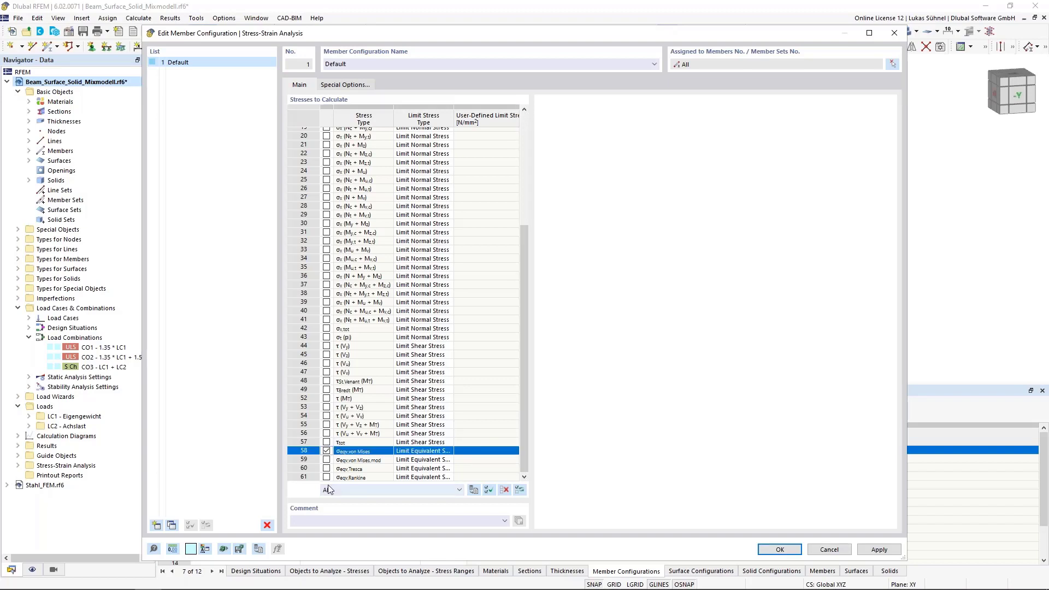
click(326, 442)
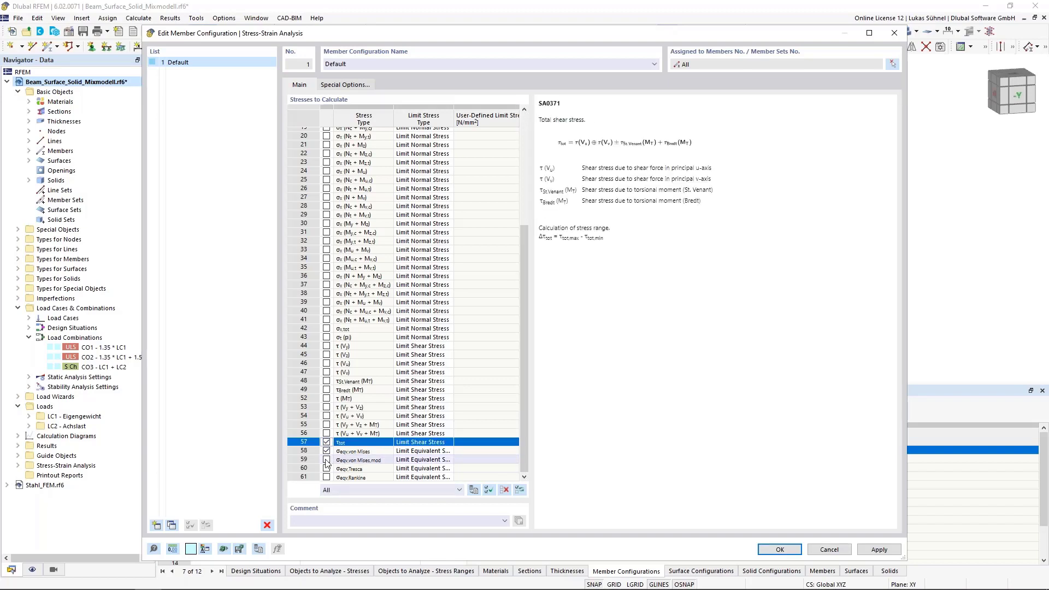
click(326, 328)
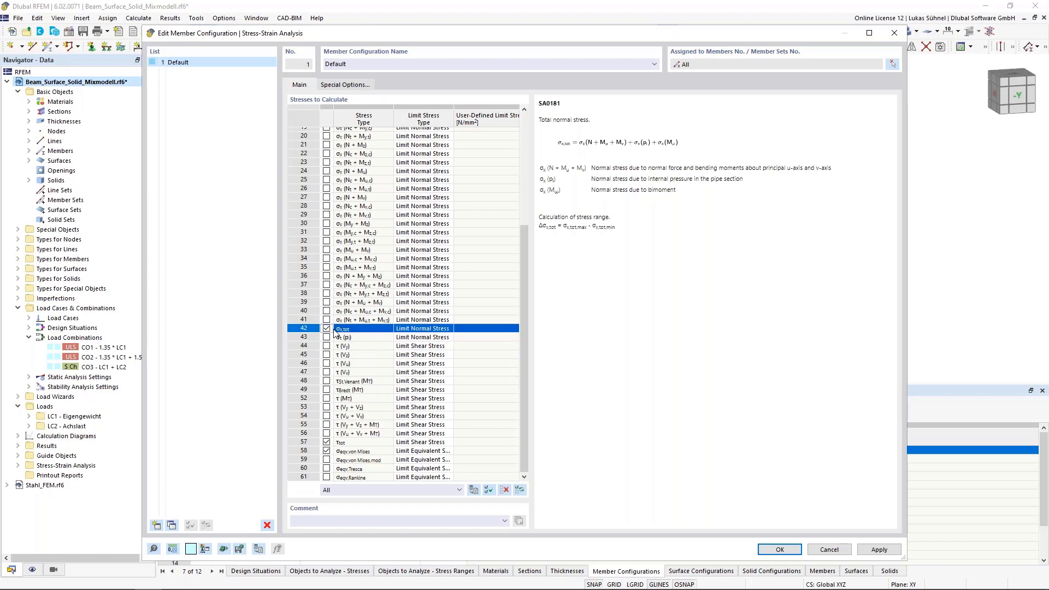
Step: Examine the limit stress types available for σx,tot and try the User option
click(440, 328)
click(448, 329)
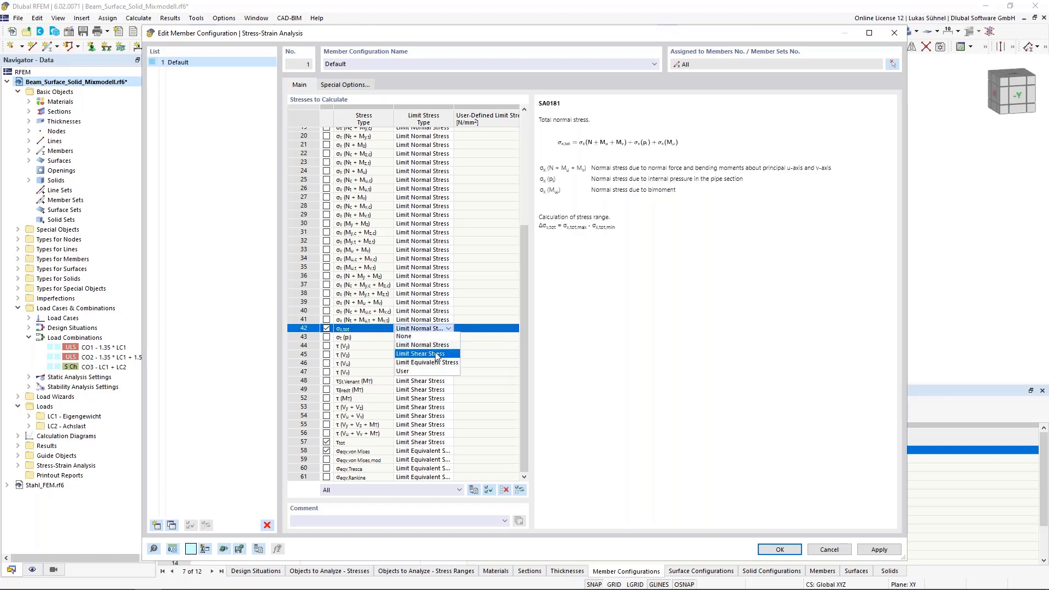
click(447, 328)
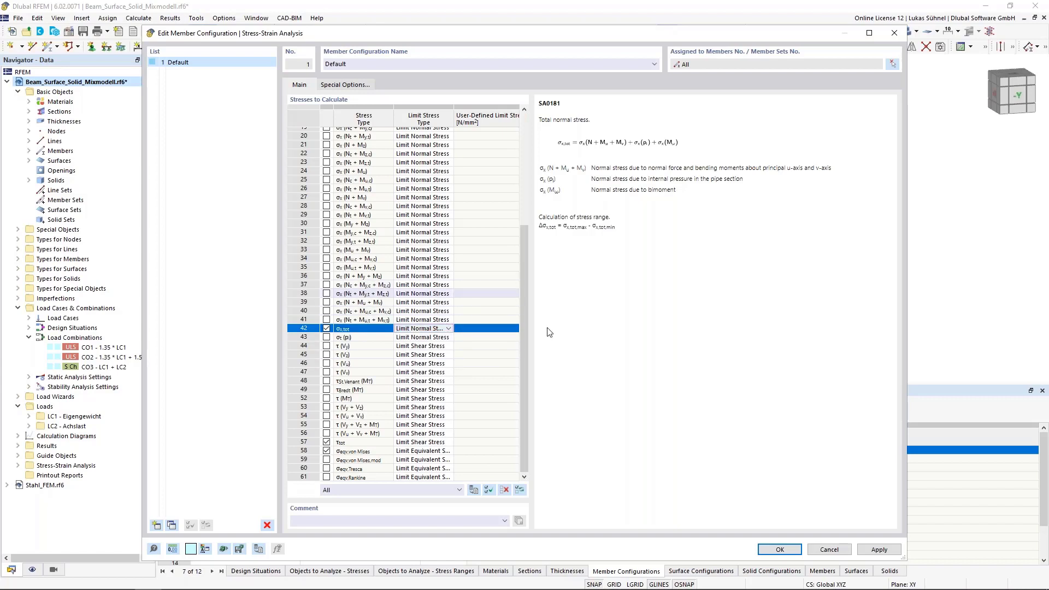
click(448, 328)
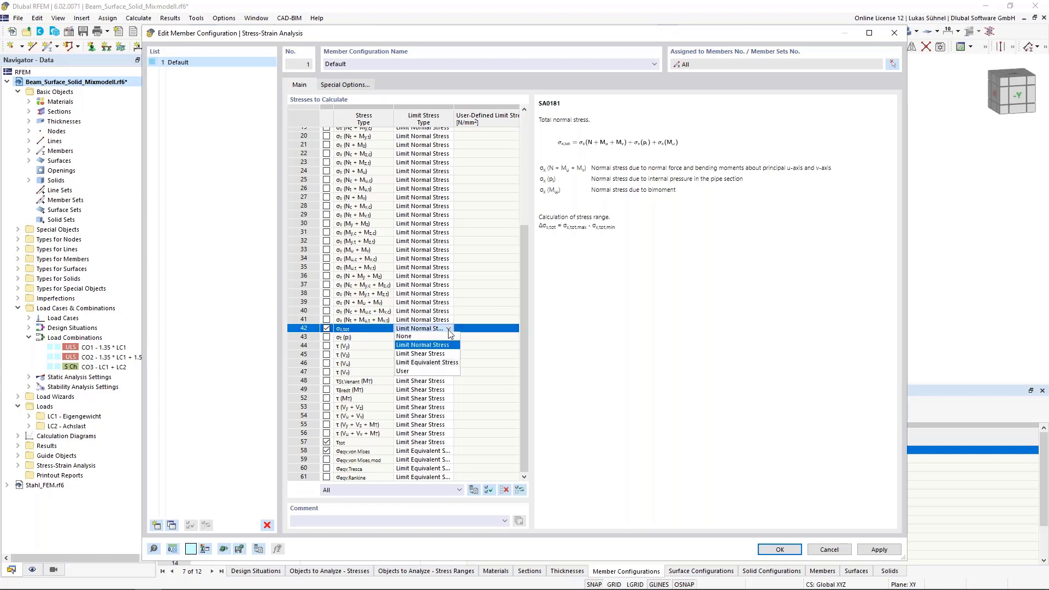
click(414, 371)
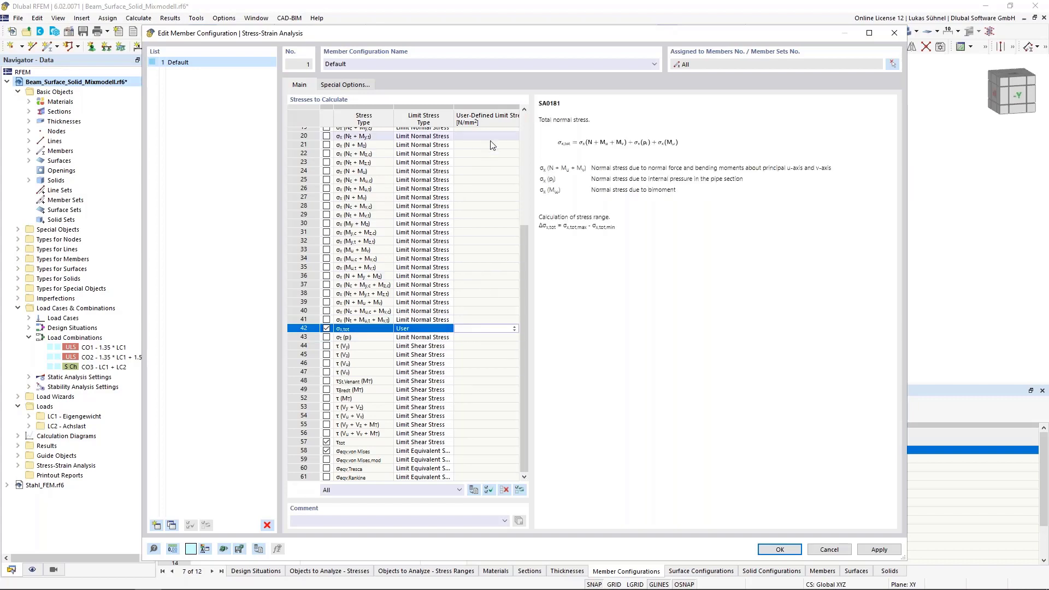
Step: Set the limit stress type of σx,tot to Limit Normal Stress and accept the member configuration
click(432, 328)
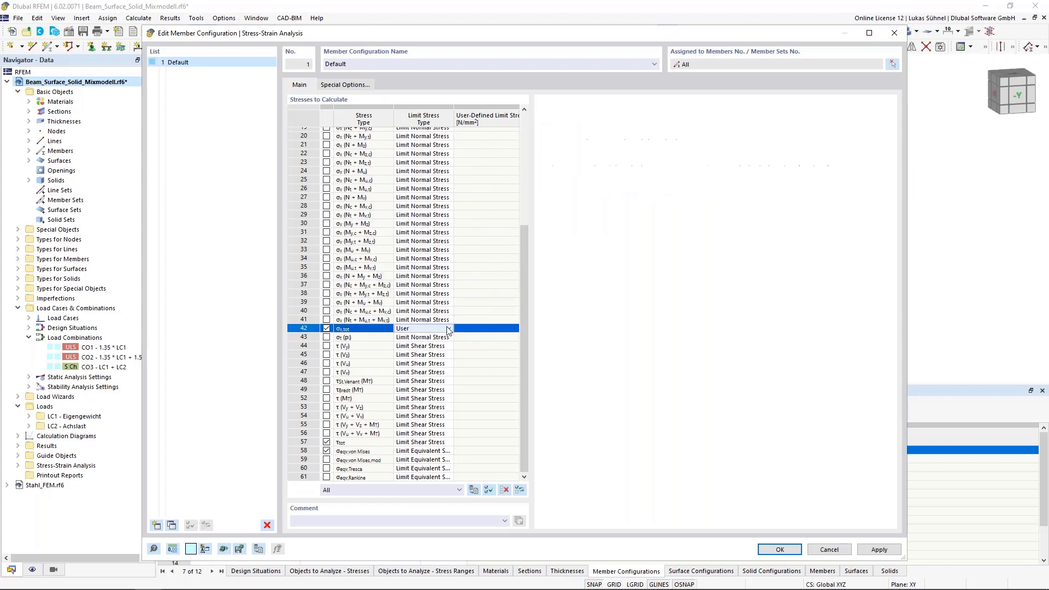
click(446, 328)
click(422, 345)
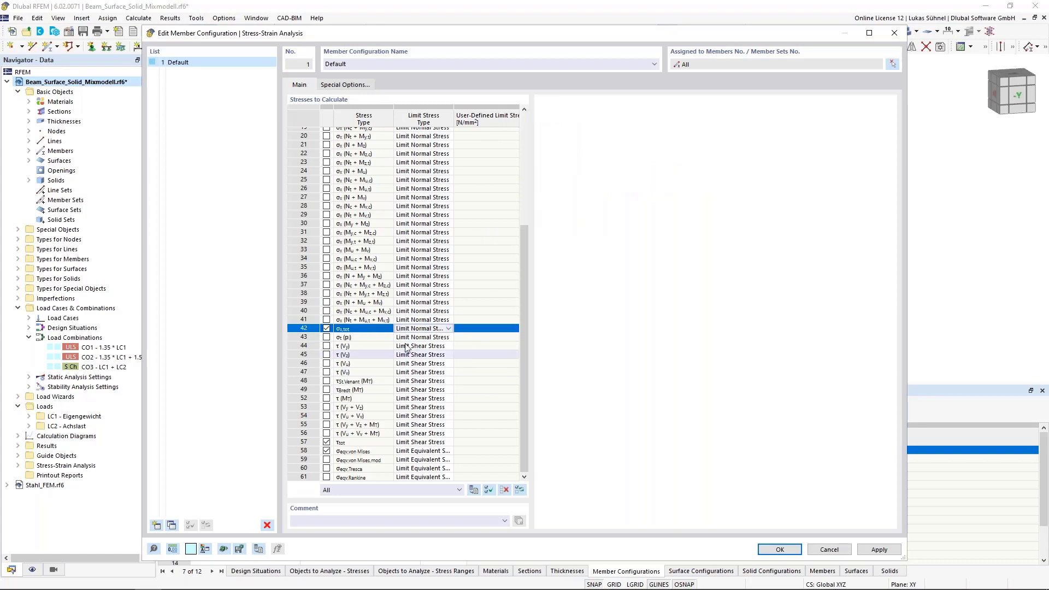
click(780, 550)
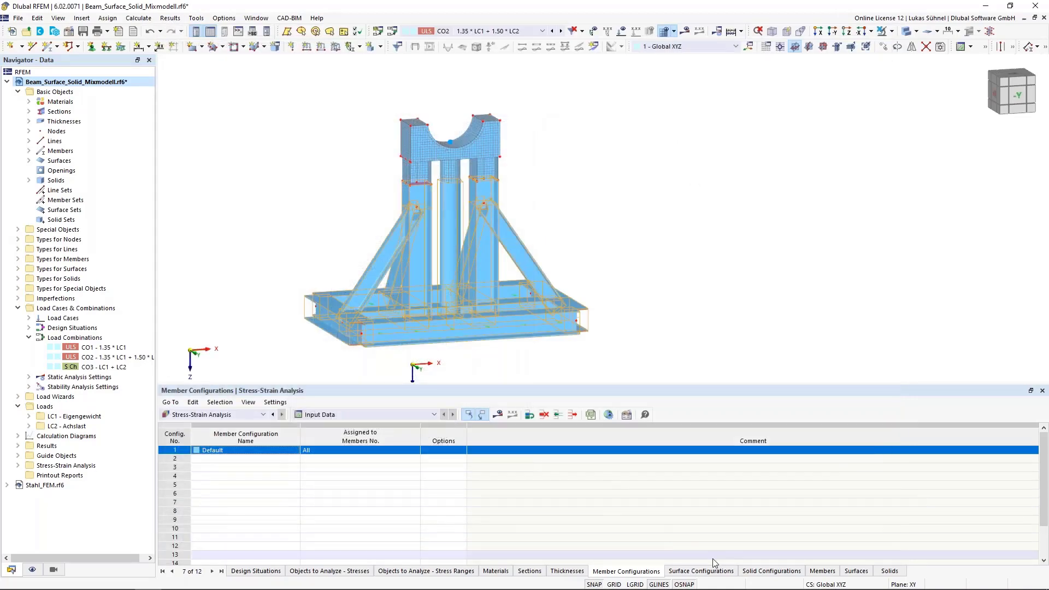
Step: Enable only σeqv,max,von Mises and τmax in the Default surface configuration and accept it
click(701, 571)
double_click(175, 450)
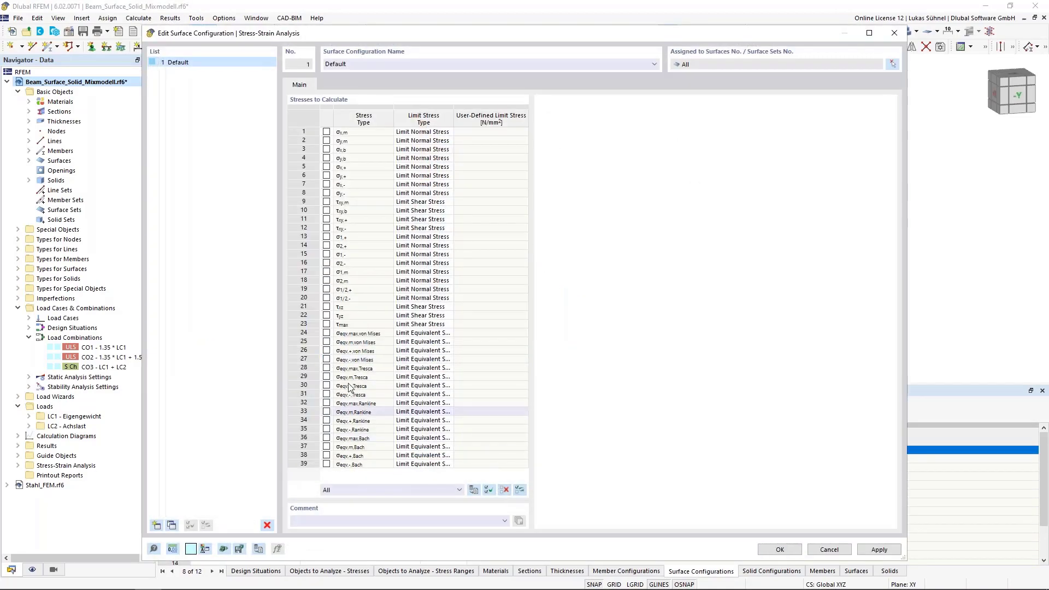
click(326, 332)
click(326, 324)
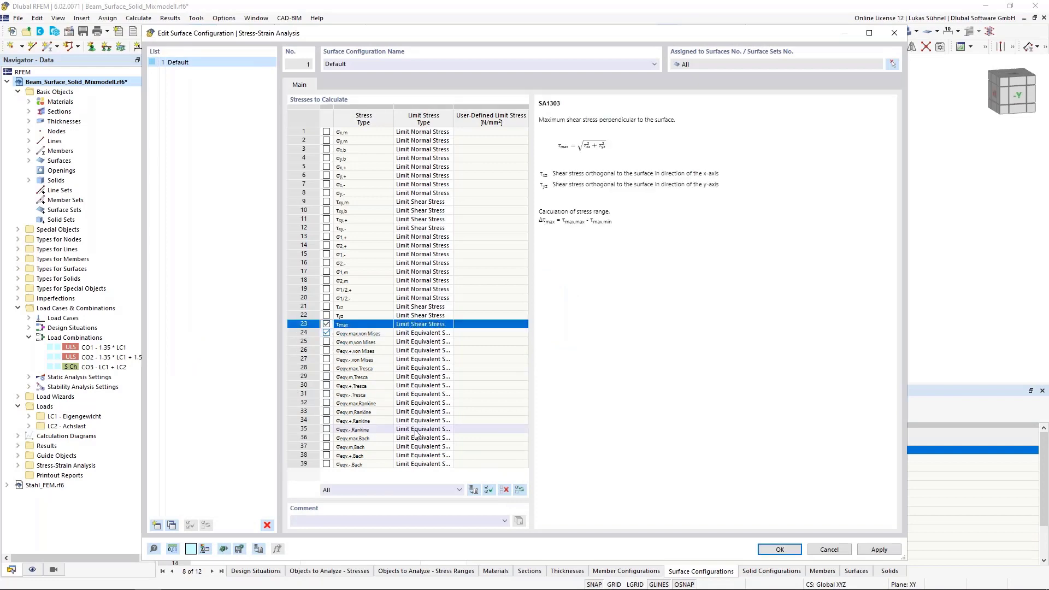
click(779, 548)
Step: Restrict the Default solid configuration to calculating only the equivalent stress σeqv,von Mises
click(771, 571)
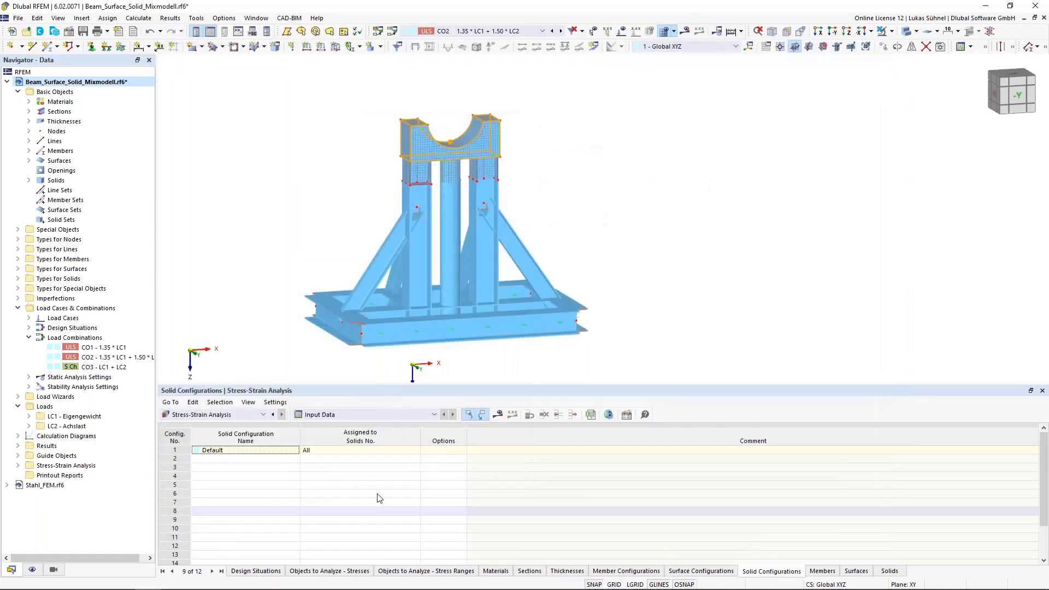
double_click(169, 451)
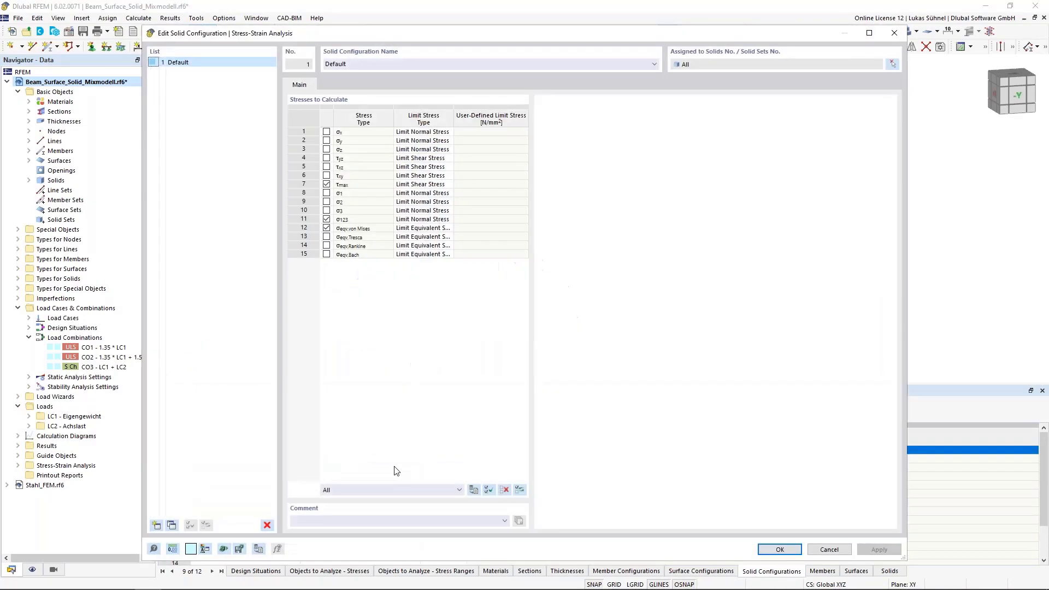
click(504, 489)
click(326, 228)
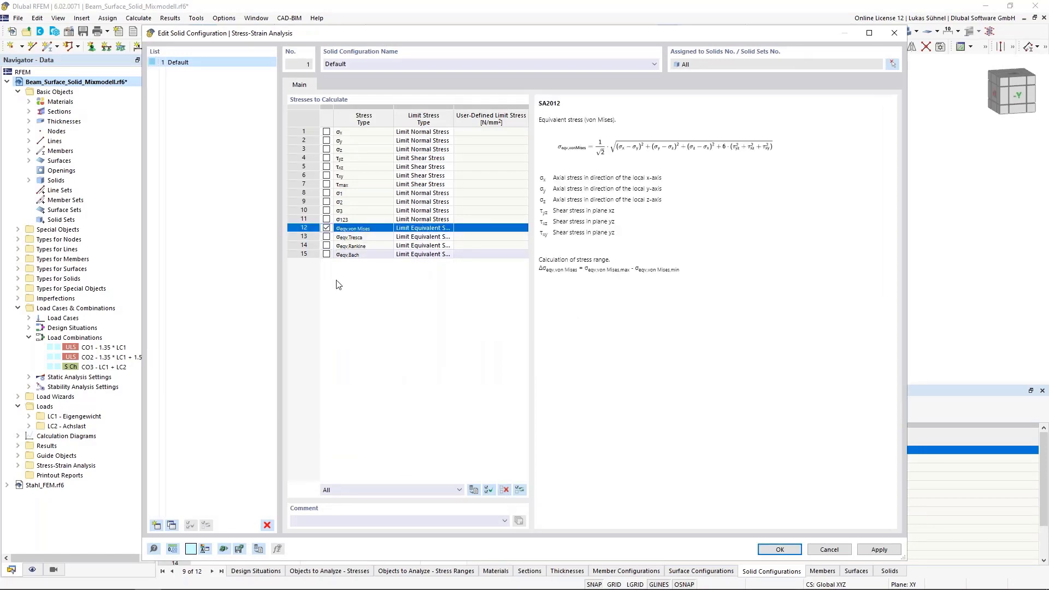
Step: Give the solids' σeqv,von Mises a User limit stress of 235 N/mm² and accept the configuration
click(426, 228)
click(448, 228)
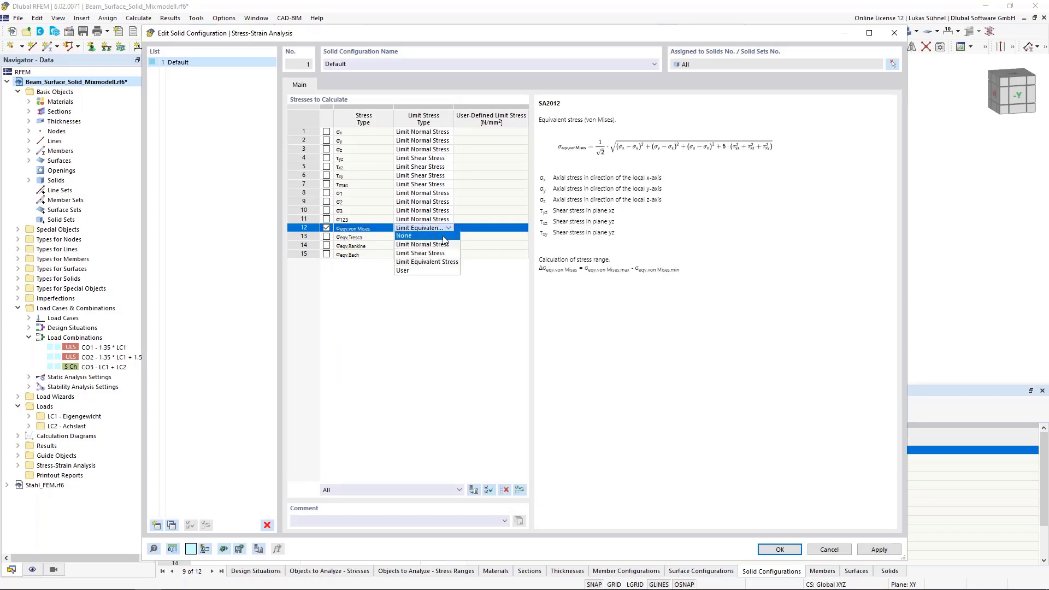
click(403, 270)
click(474, 227)
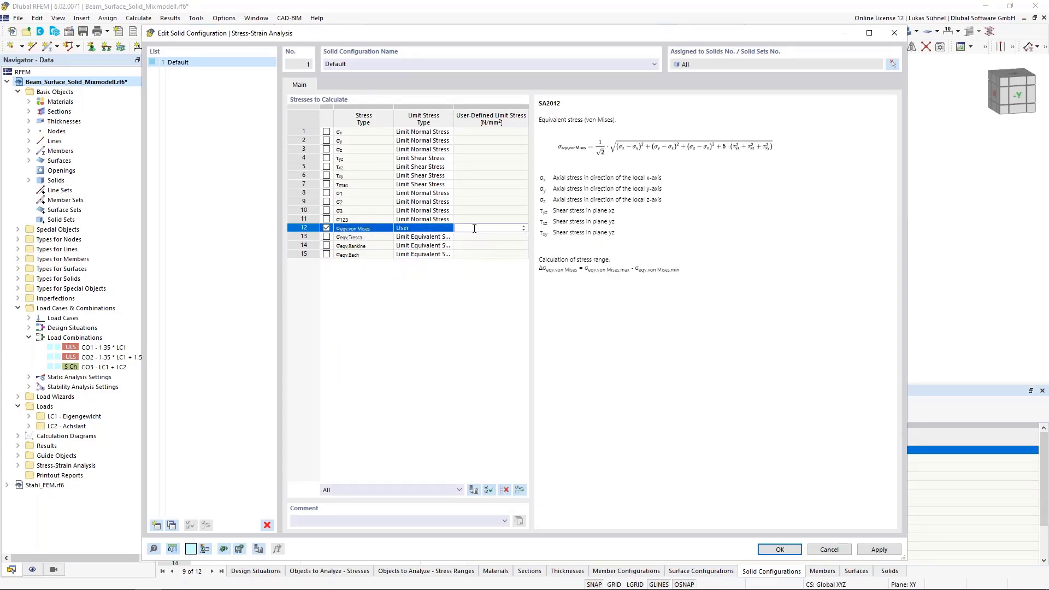
key(Up)
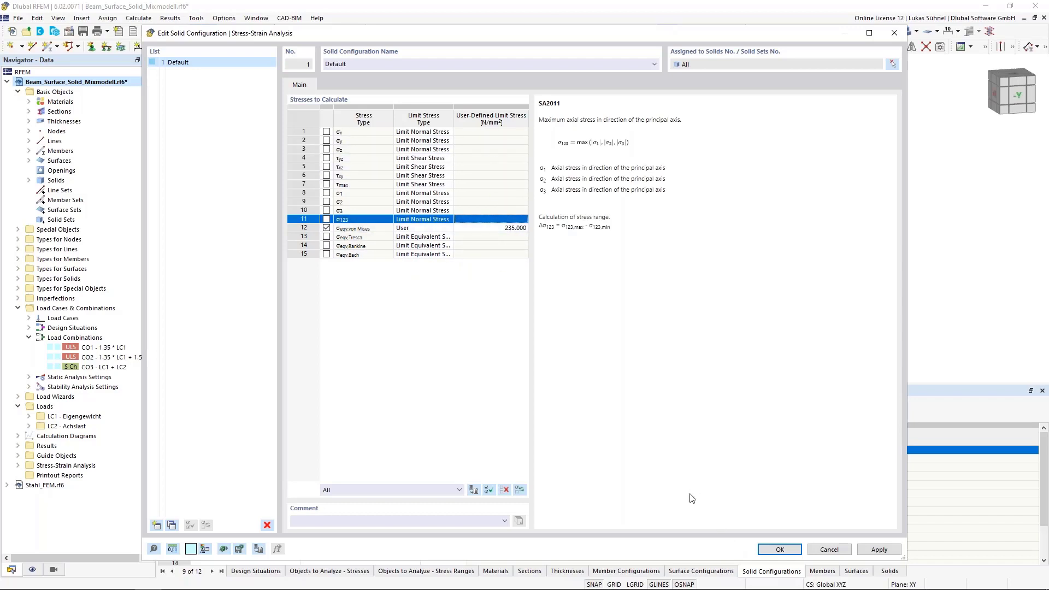
click(780, 549)
Step: Review the stress-strain configuration options assigned to member 20, and discard the dialog
click(815, 572)
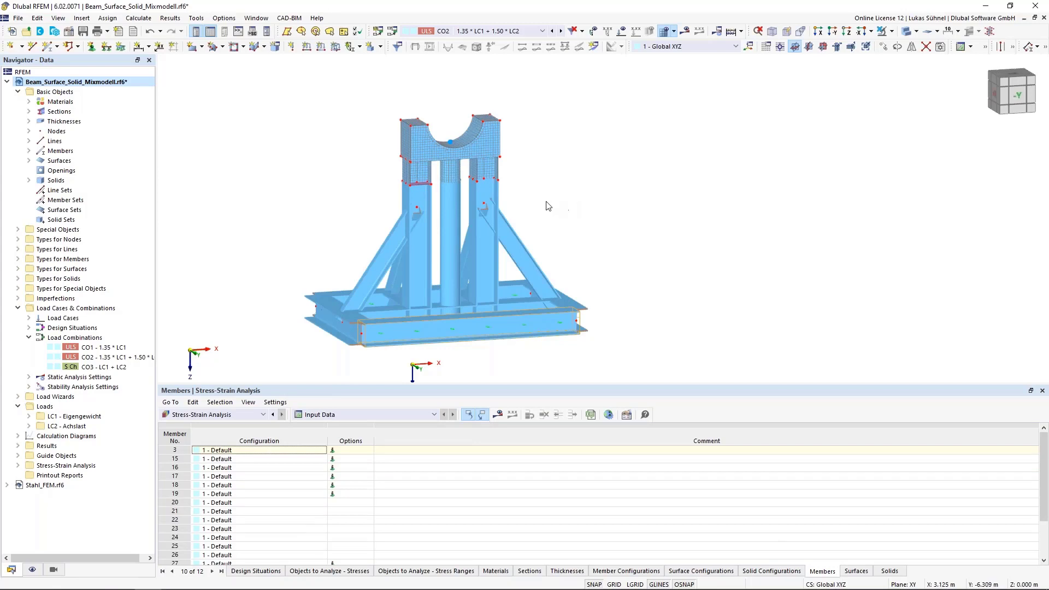
double_click(522, 255)
click(347, 124)
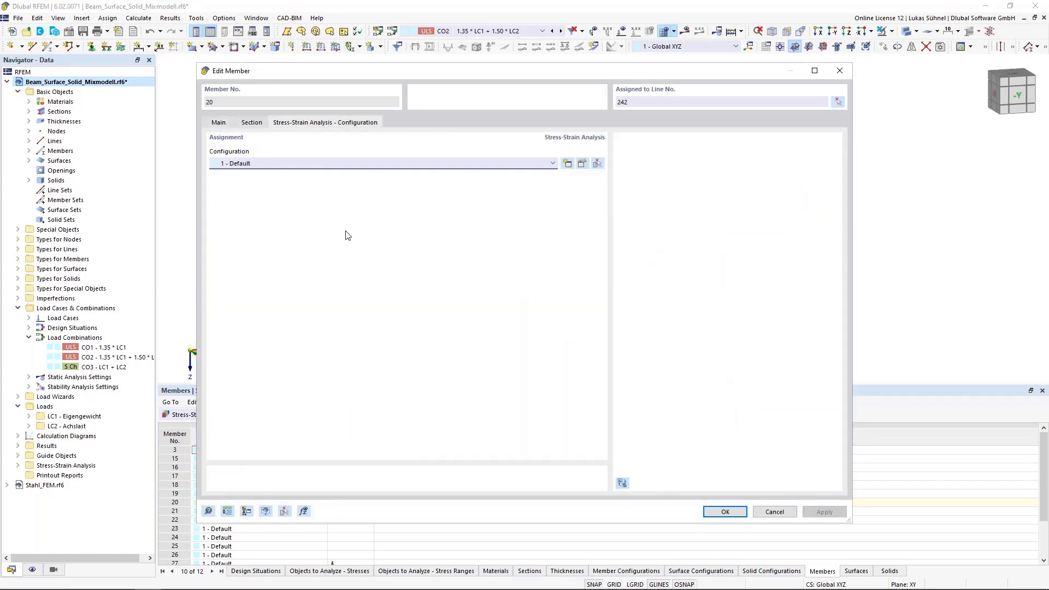
click(314, 164)
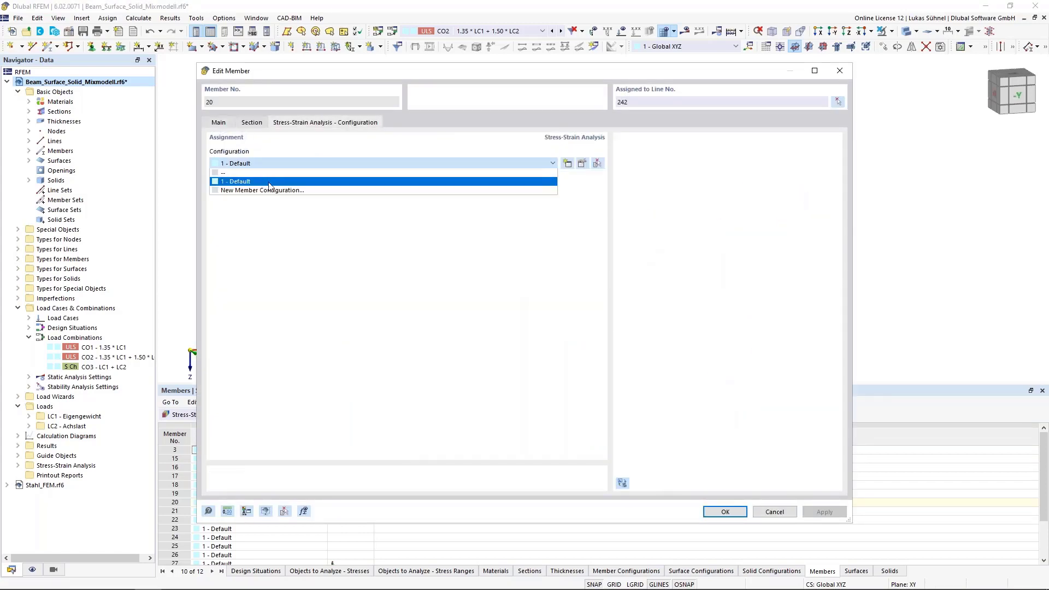
click(273, 250)
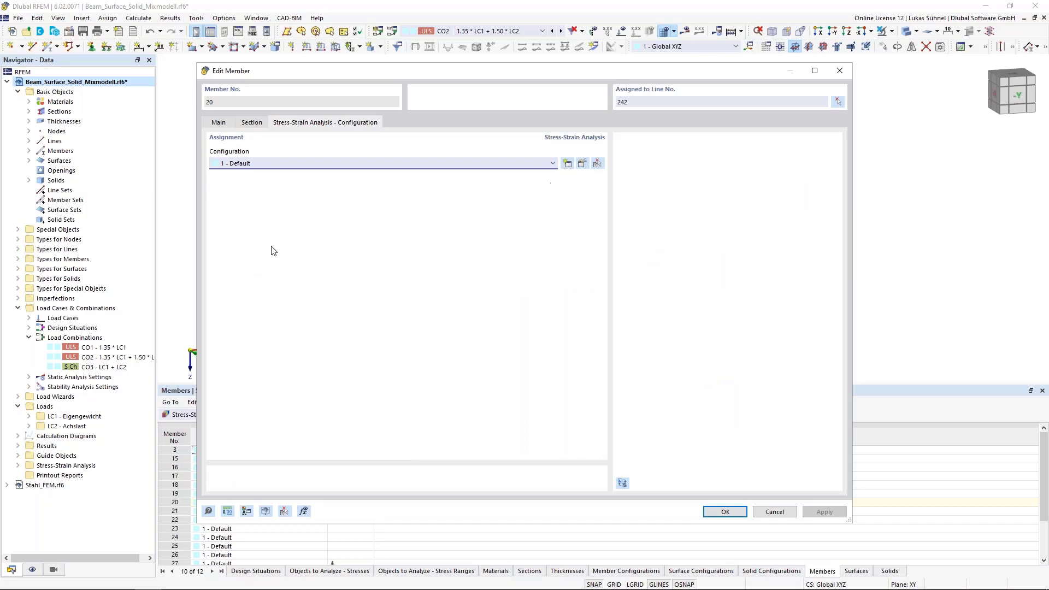
click(774, 511)
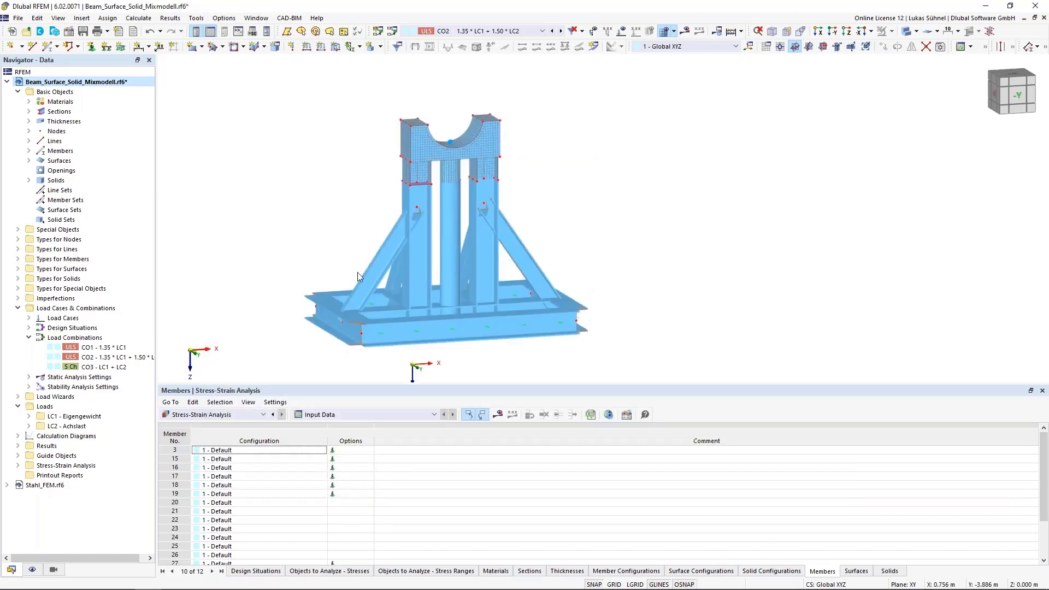
Step: Calculate the stress-strain analysis and display its results on the model
scroll(354, 233, down, 2)
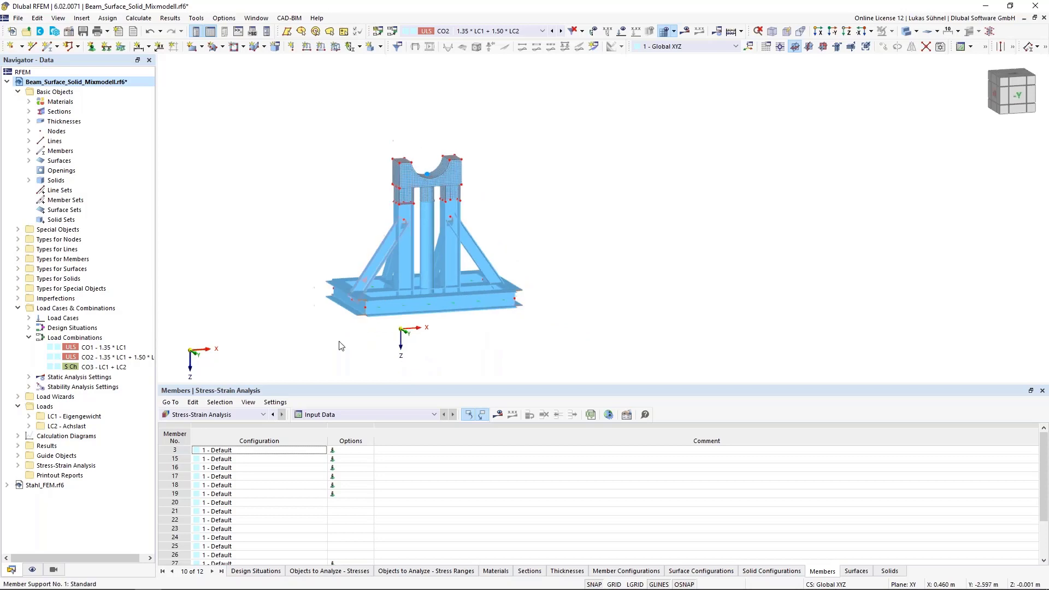
click(502, 417)
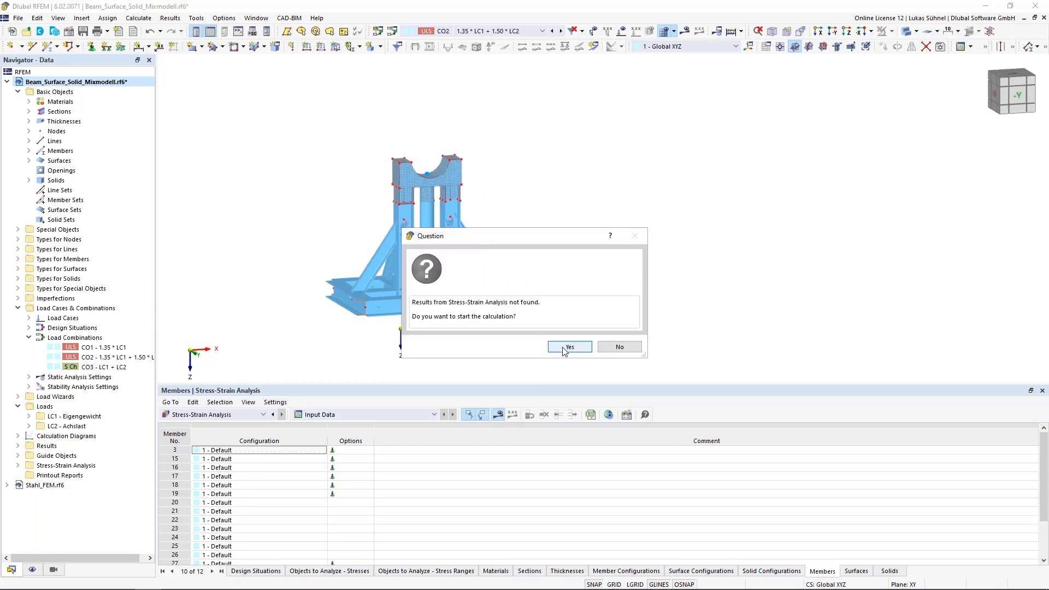
click(568, 347)
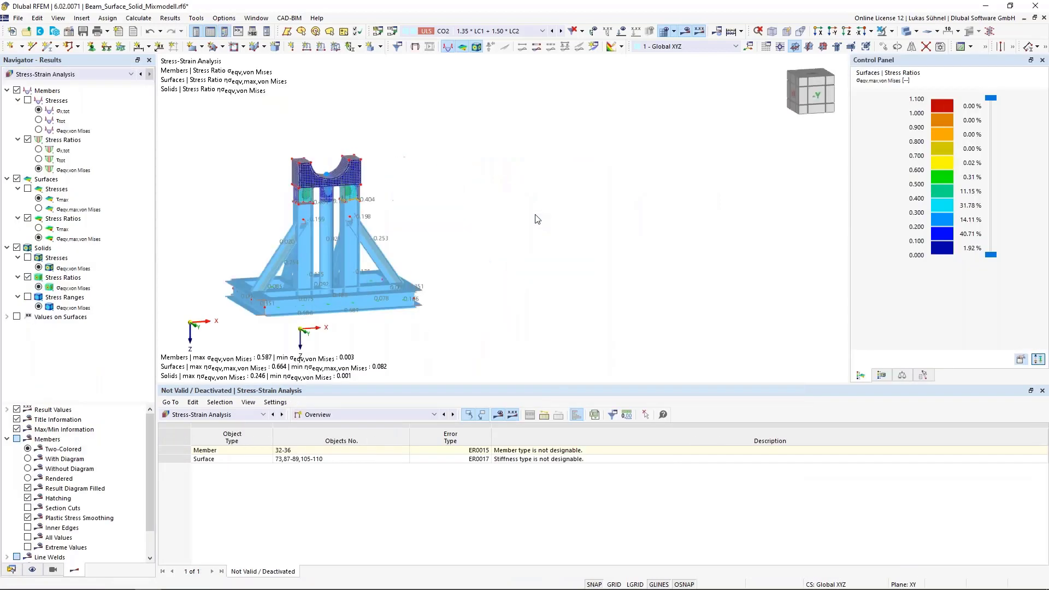
Step: Switch the model to a transparent display style so the result values on the members can be read
middle_drag(446, 217, 560, 195)
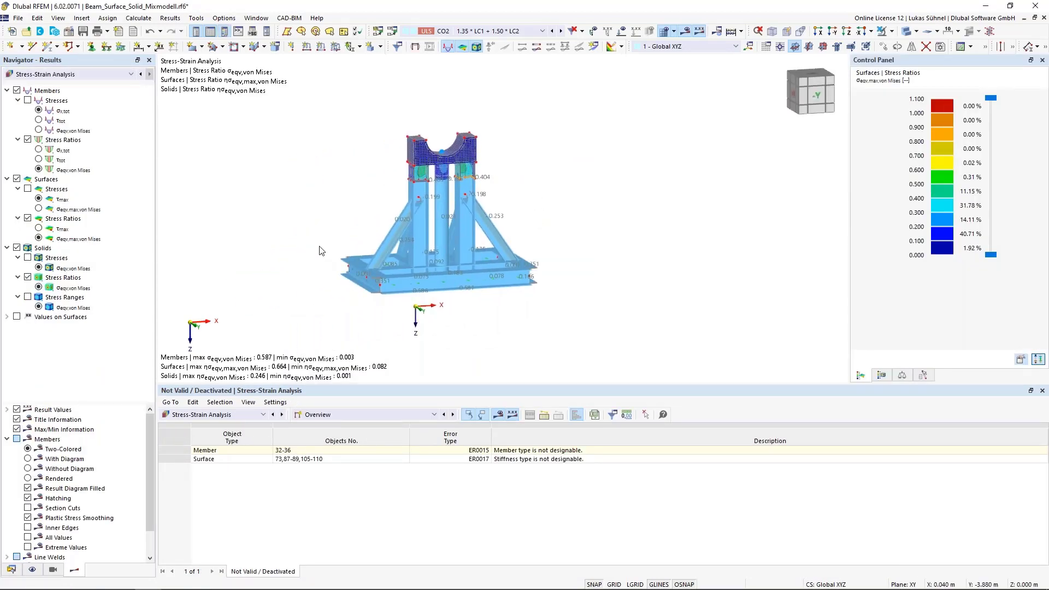
click(906, 32)
click(906, 31)
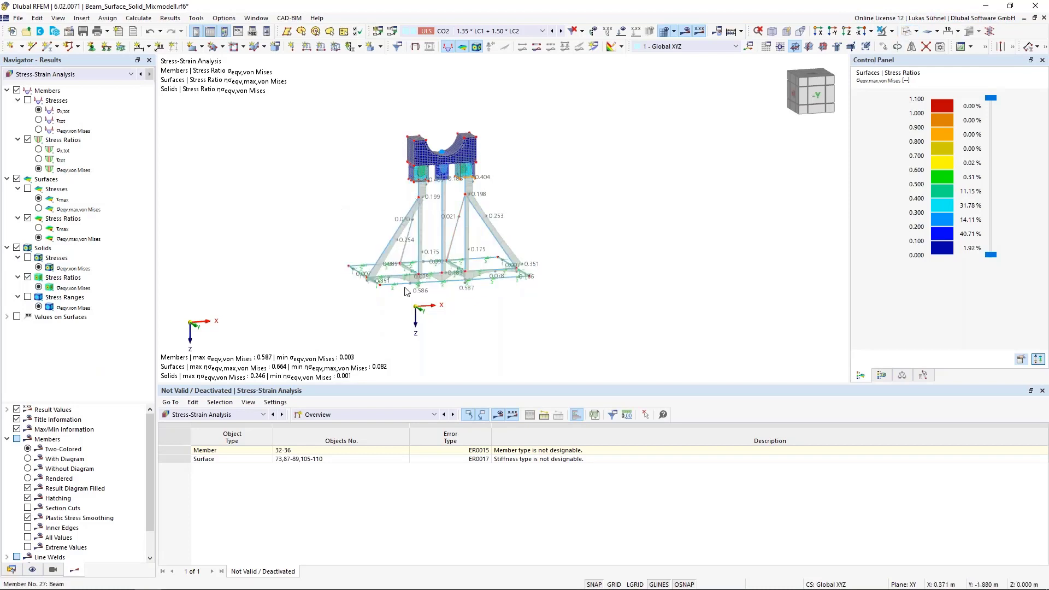
Step: Enlarge the results table and examine the Overview entries for the non-designable members and surfaces
drag(384, 386, 382, 331)
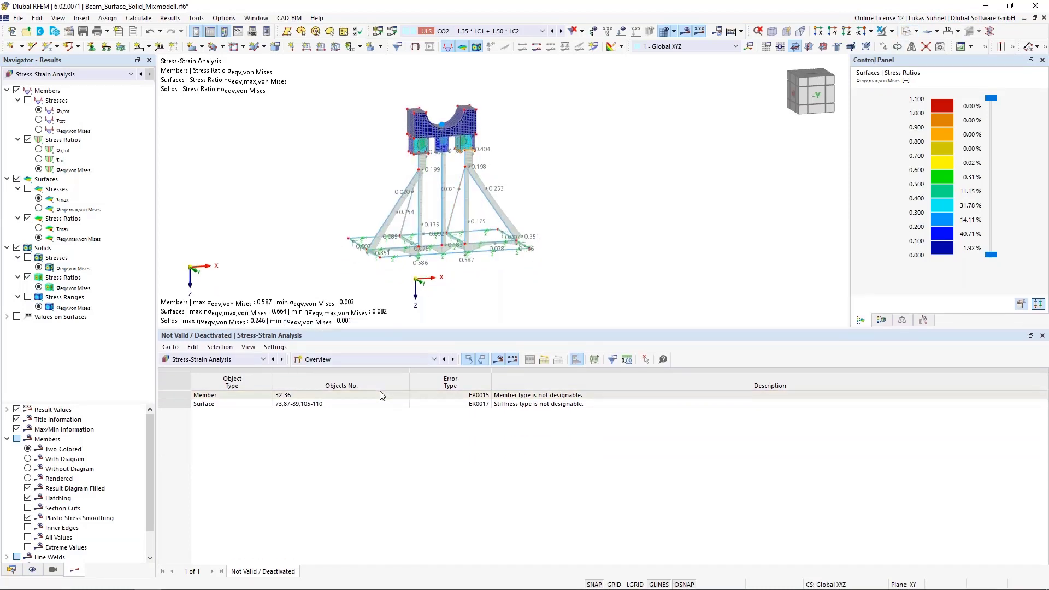
click(326, 362)
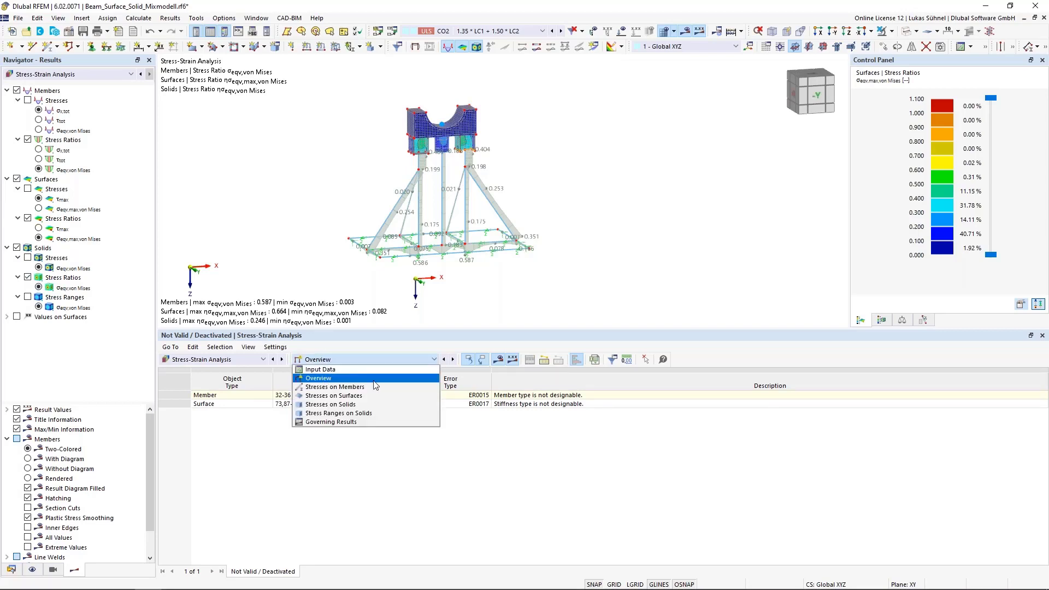
click(334, 382)
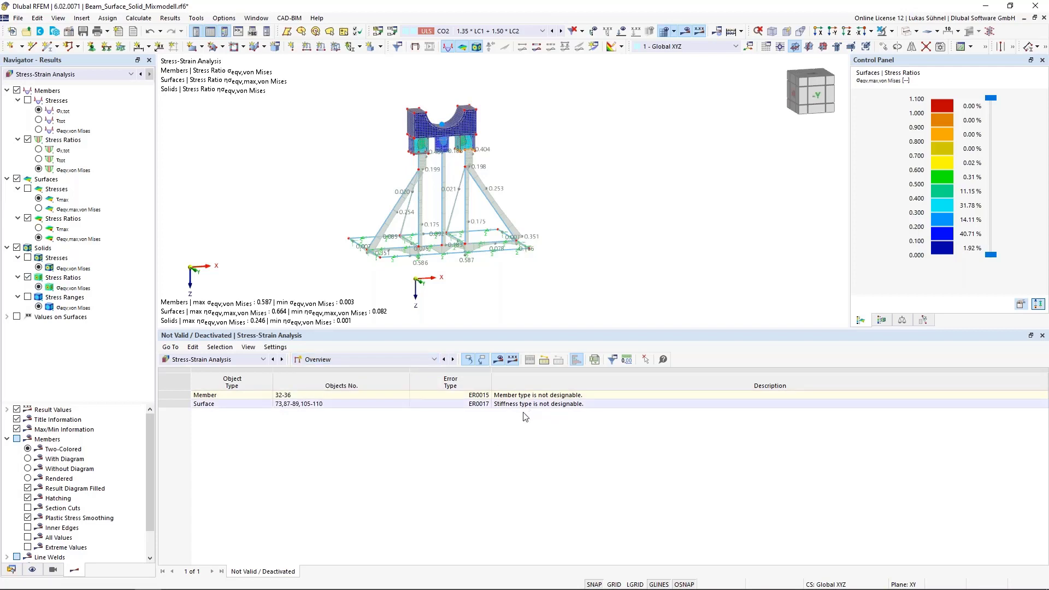
click(508, 395)
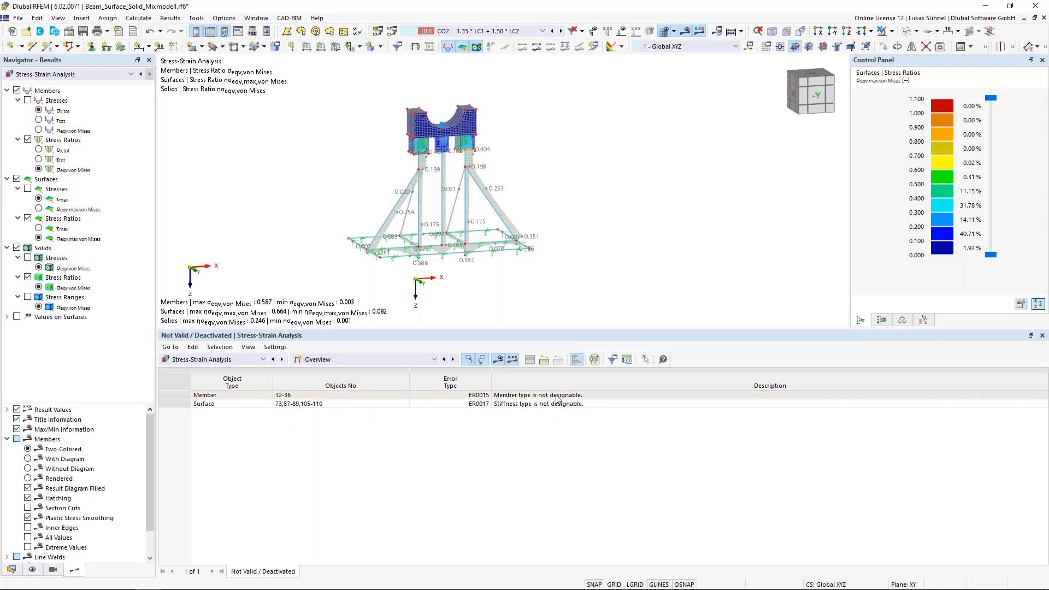
click(517, 404)
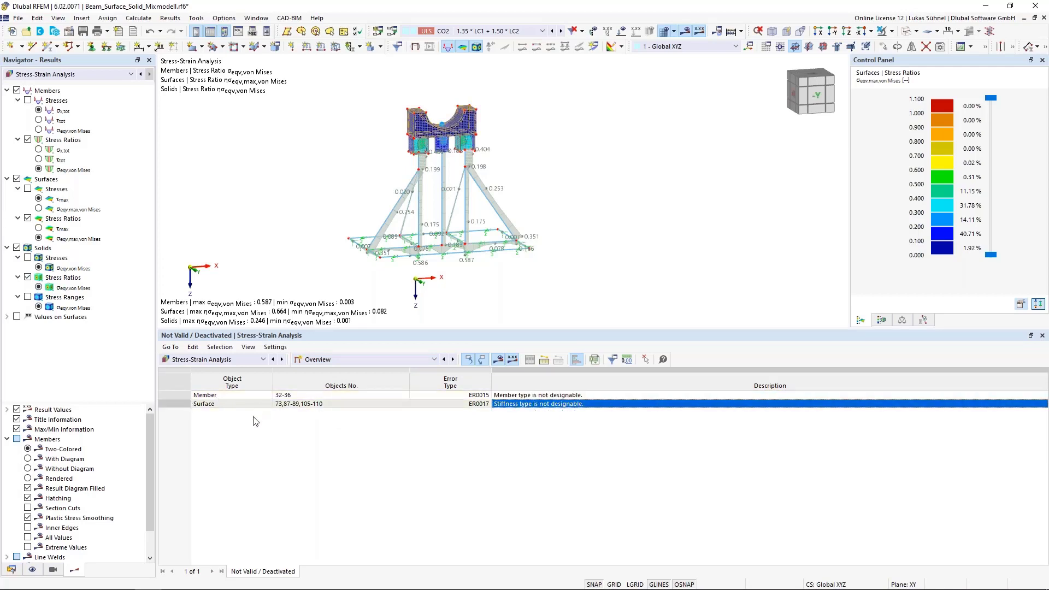
click(260, 394)
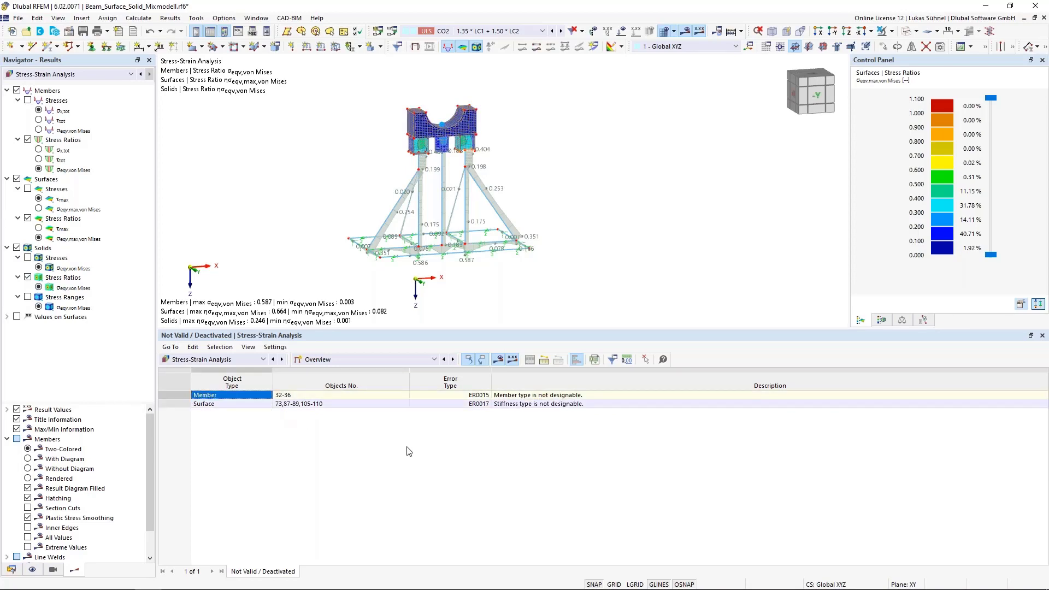
Step: Examine the listed members 32-36 in the model where the columns connect to the upper surfaces, and check their Overview entry
scroll(429, 147, up, 4)
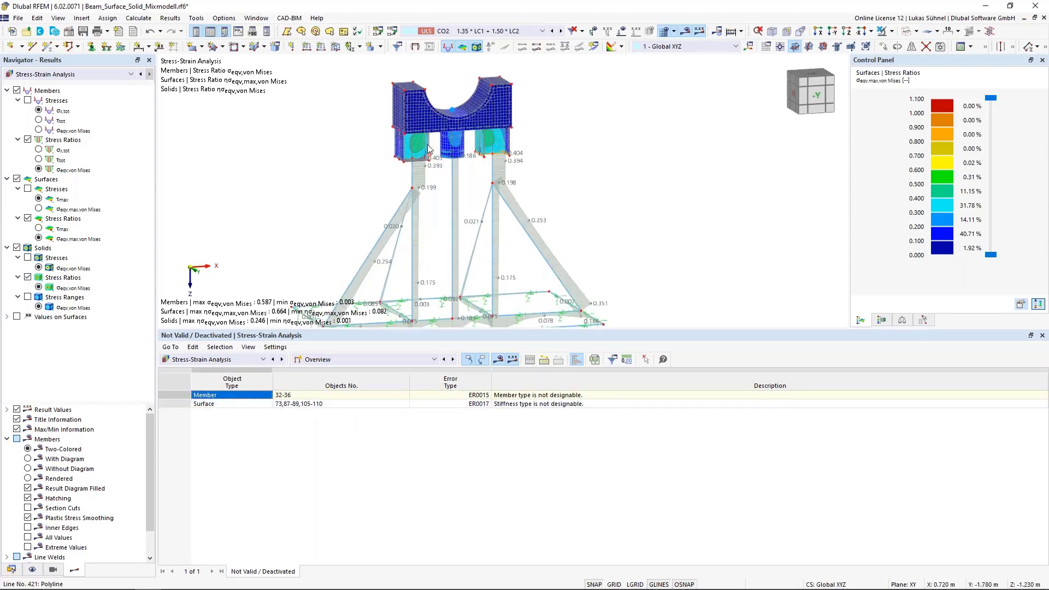
scroll(520, 138, up, 6)
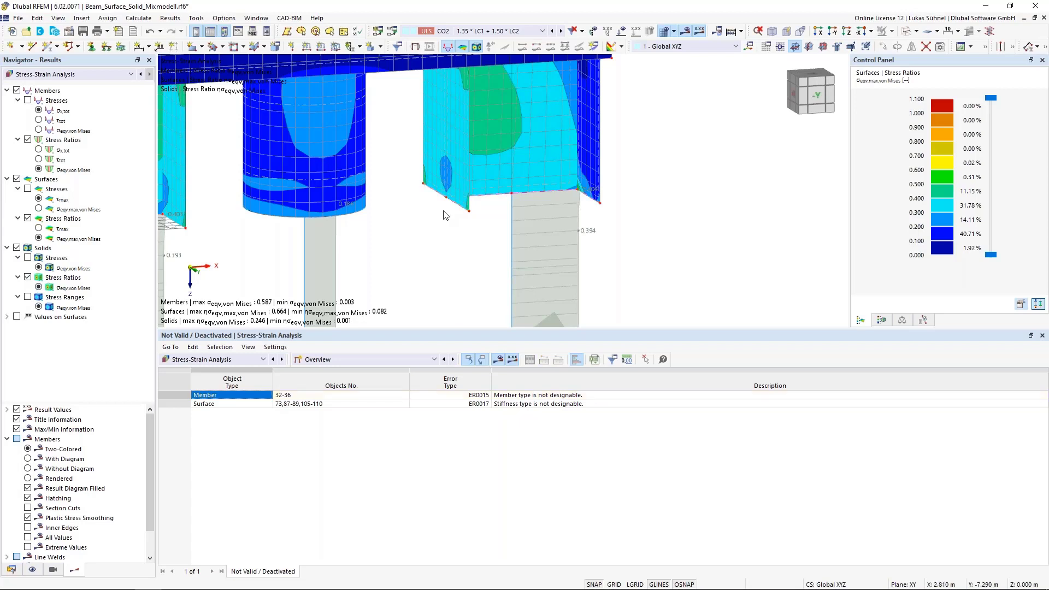
mouse_move(460, 207)
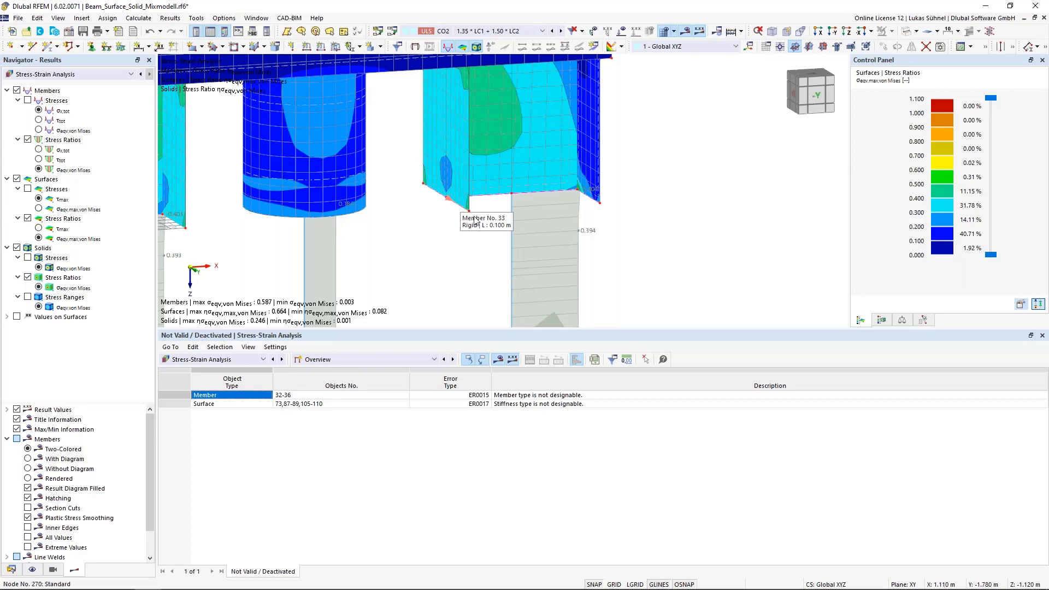
click(533, 394)
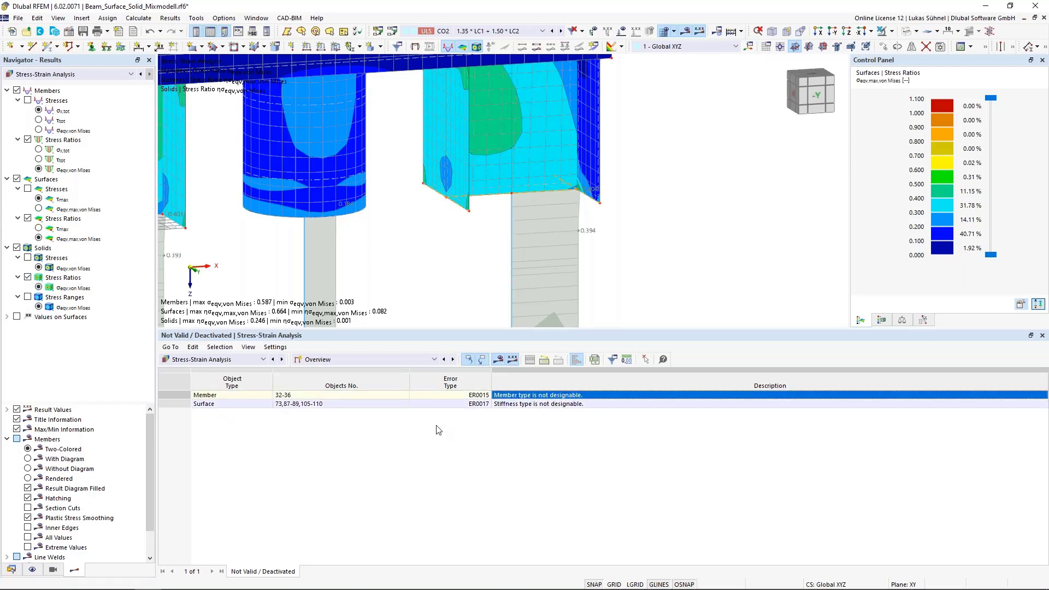
scroll(485, 238, down, 3)
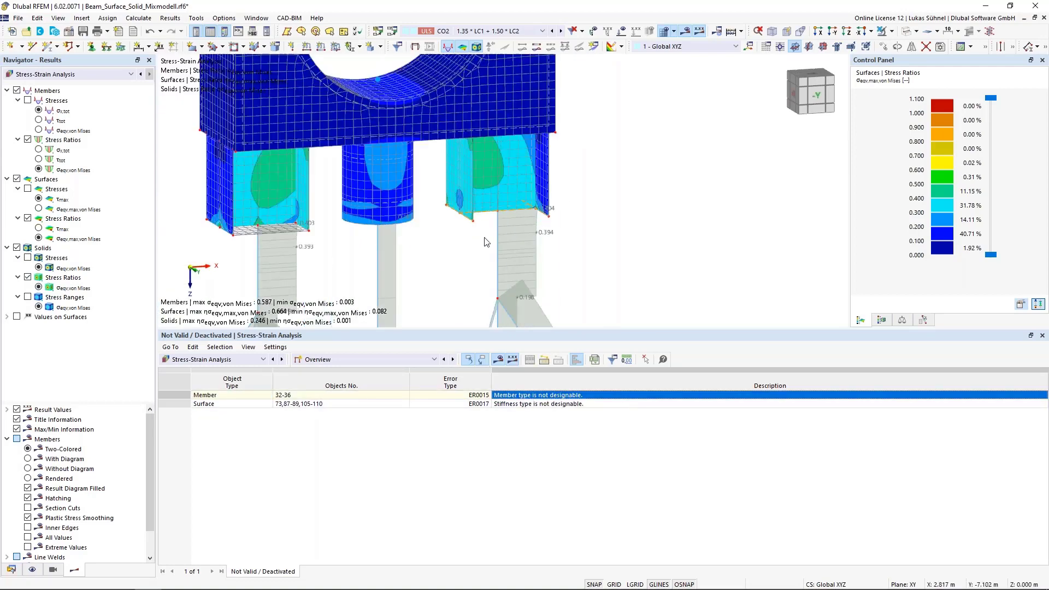
ctrl+middle_drag(328, 245, 330, 182)
scroll(332, 183, down, 1)
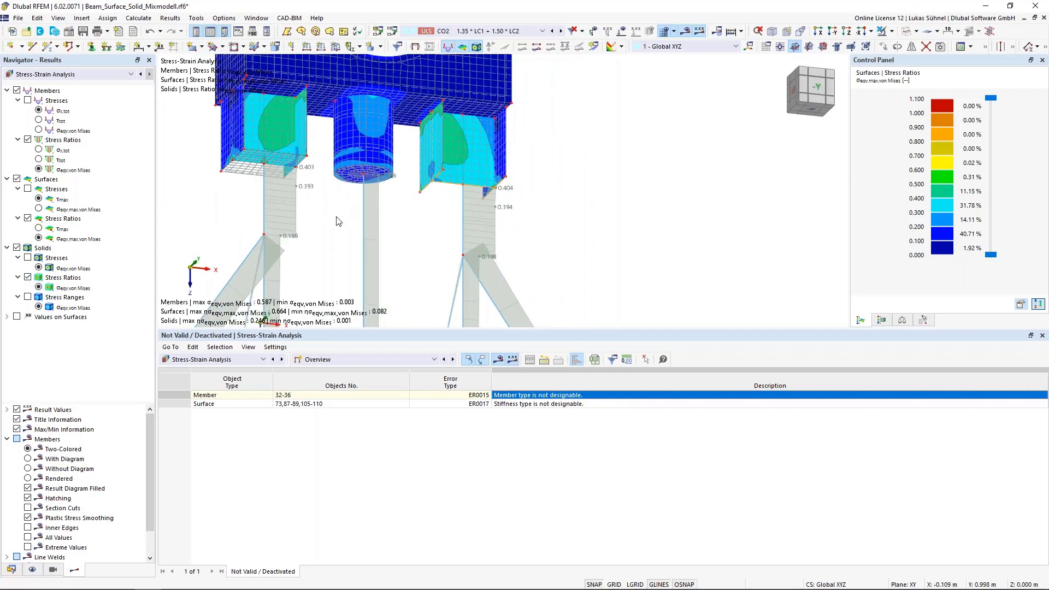
scroll(337, 223, down, 2)
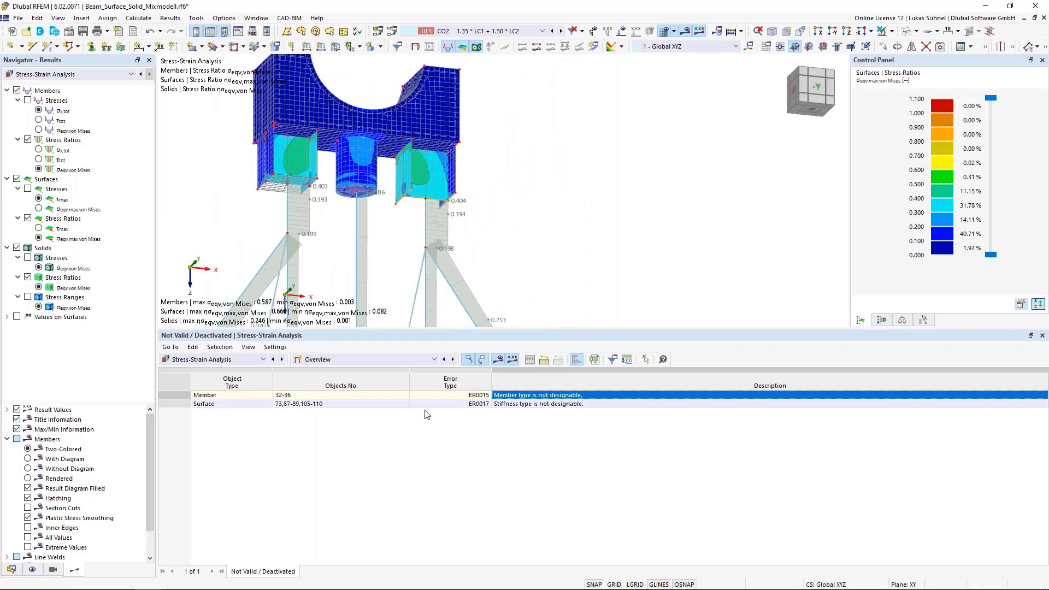
Step: Review the stress tables by design situation for the members, the surfaces and the solids
click(385, 360)
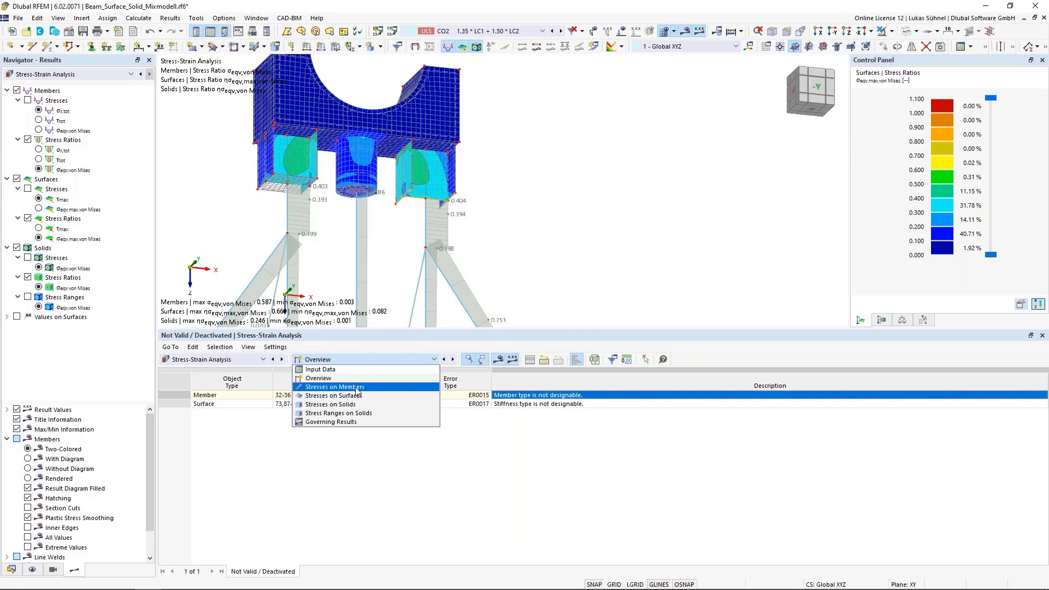
click(322, 387)
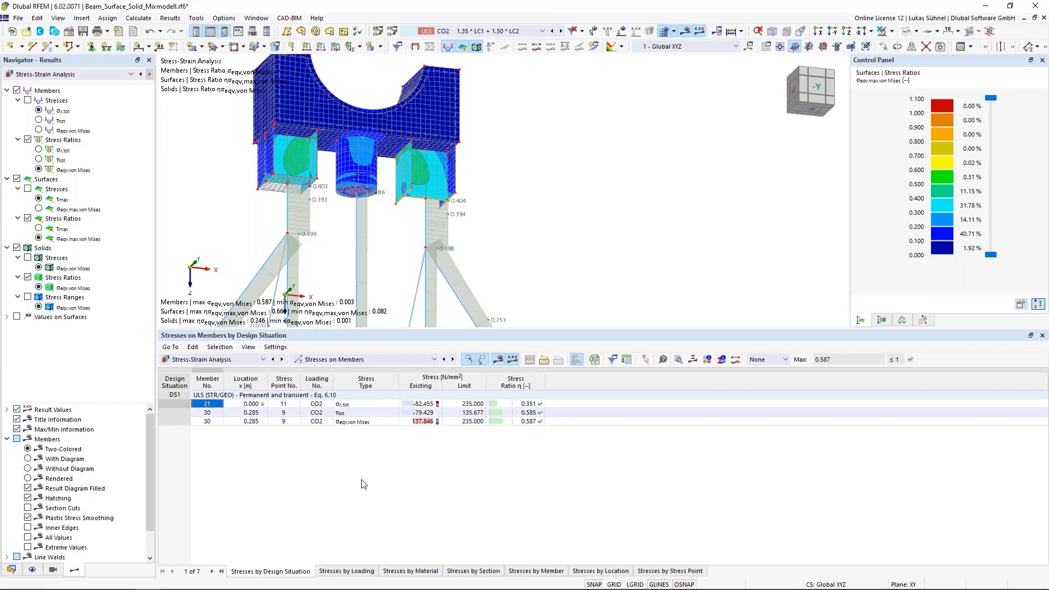
click(345, 359)
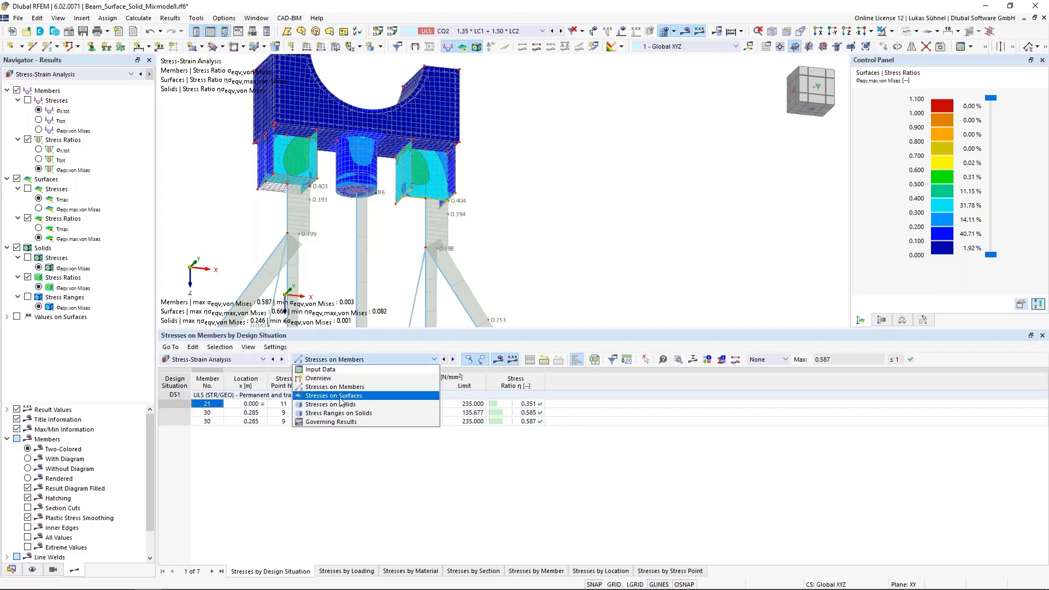
click(340, 397)
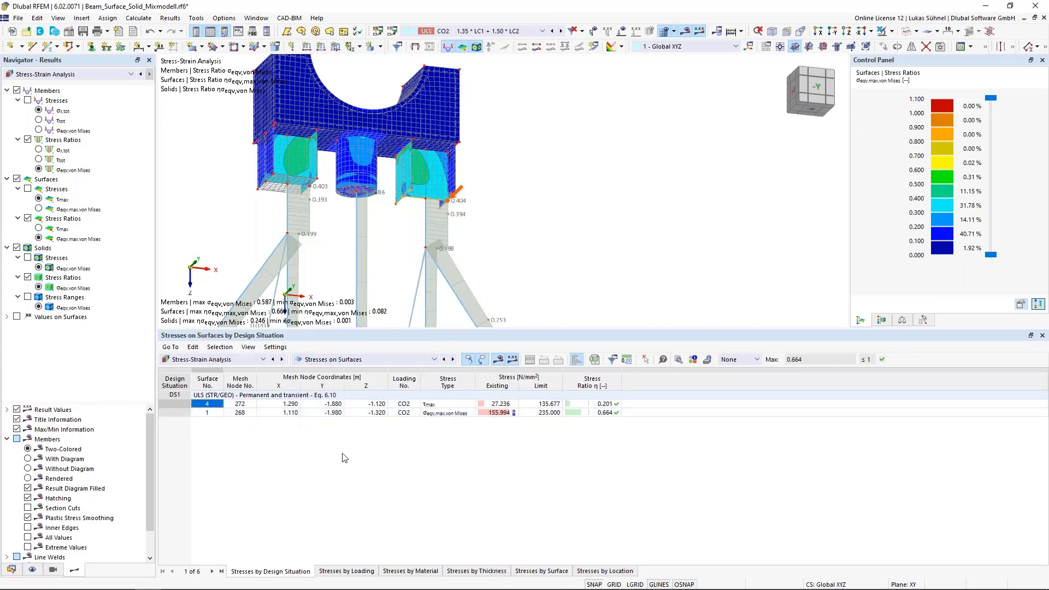
click(361, 359)
click(361, 402)
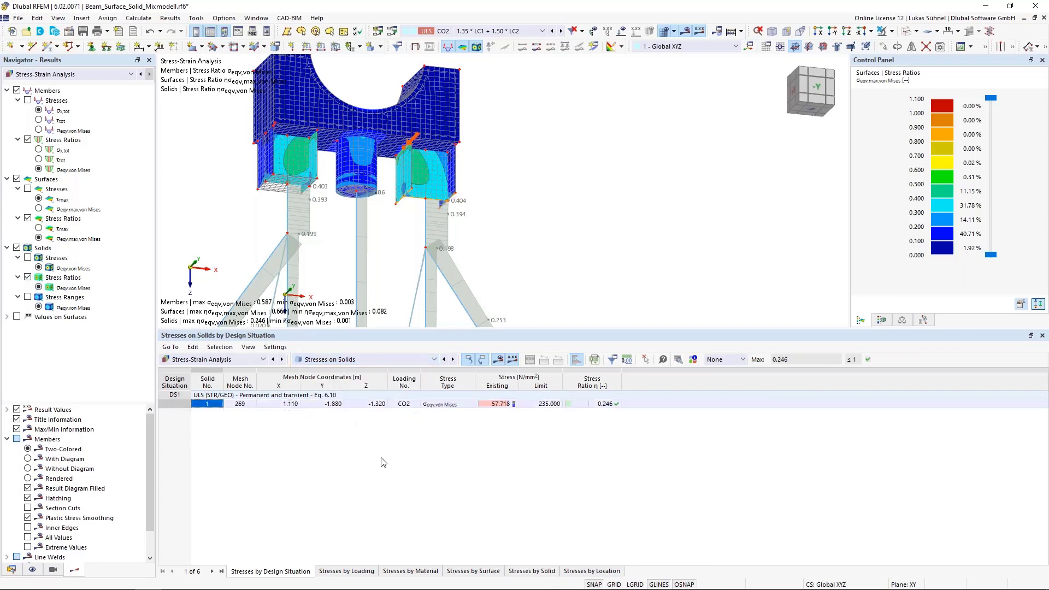
Step: Review the surface stresses listed by surface and by thickness, and return to the listing by design situation
click(390, 360)
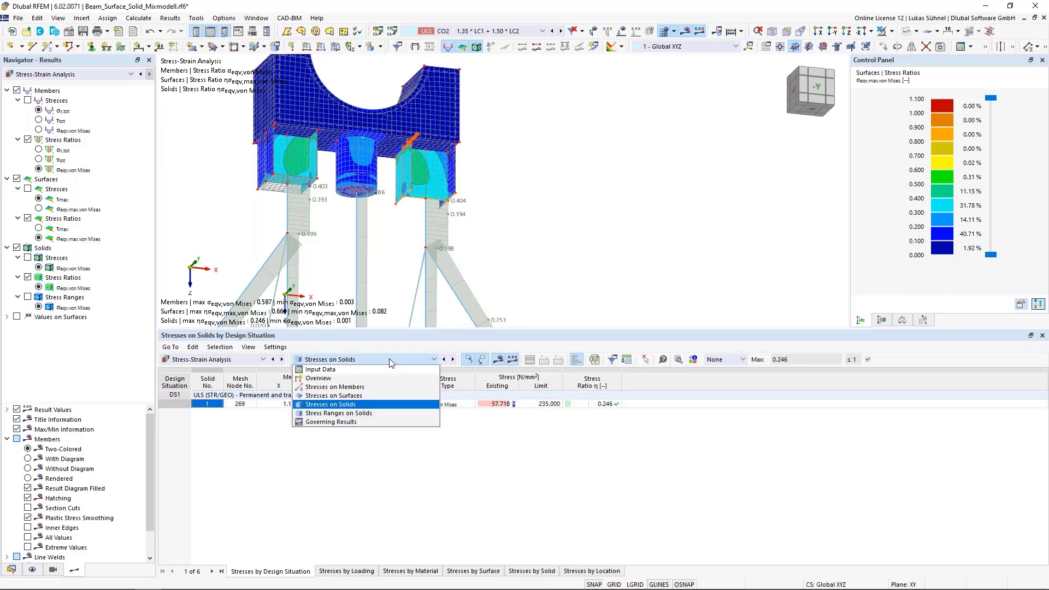
click(339, 395)
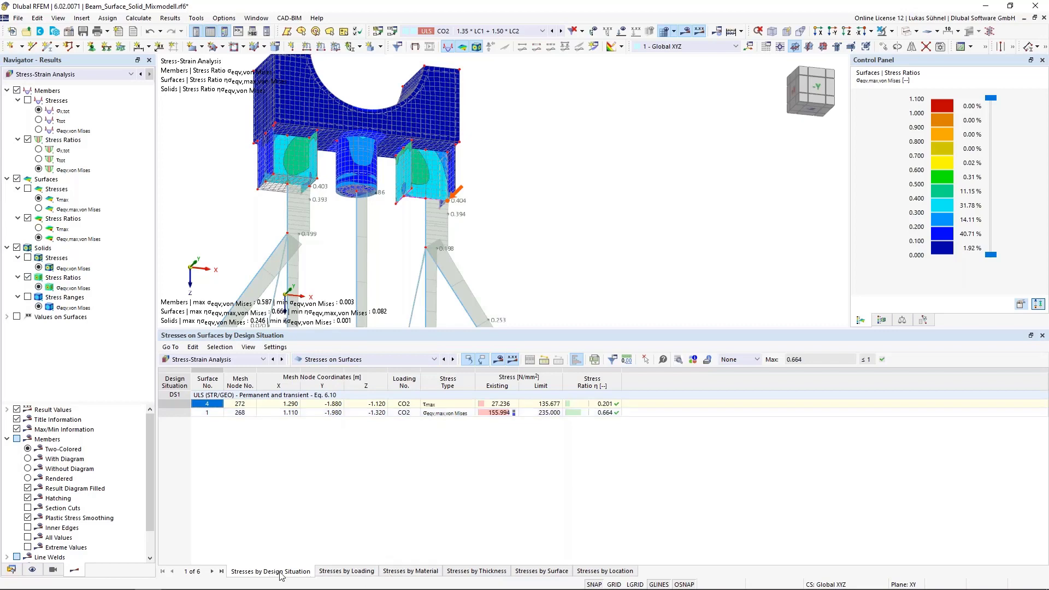
click(535, 571)
scroll(426, 485, down, 3)
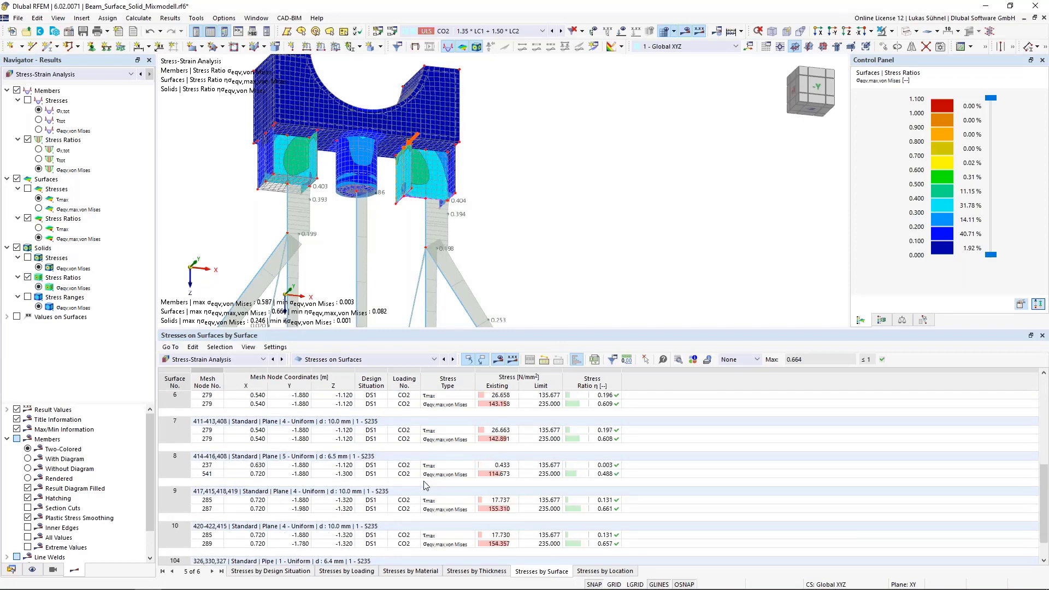
click(457, 571)
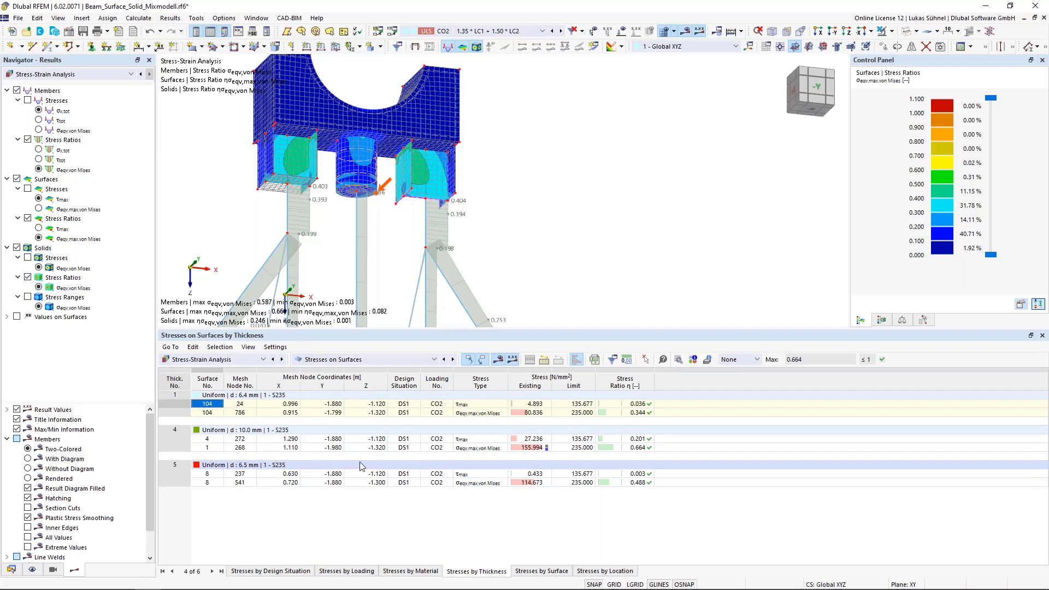
click(268, 570)
Step: Collapse the Members, Surfaces and Solids result categories of the stress-strain analysis
middle_drag(384, 205, 532, 212)
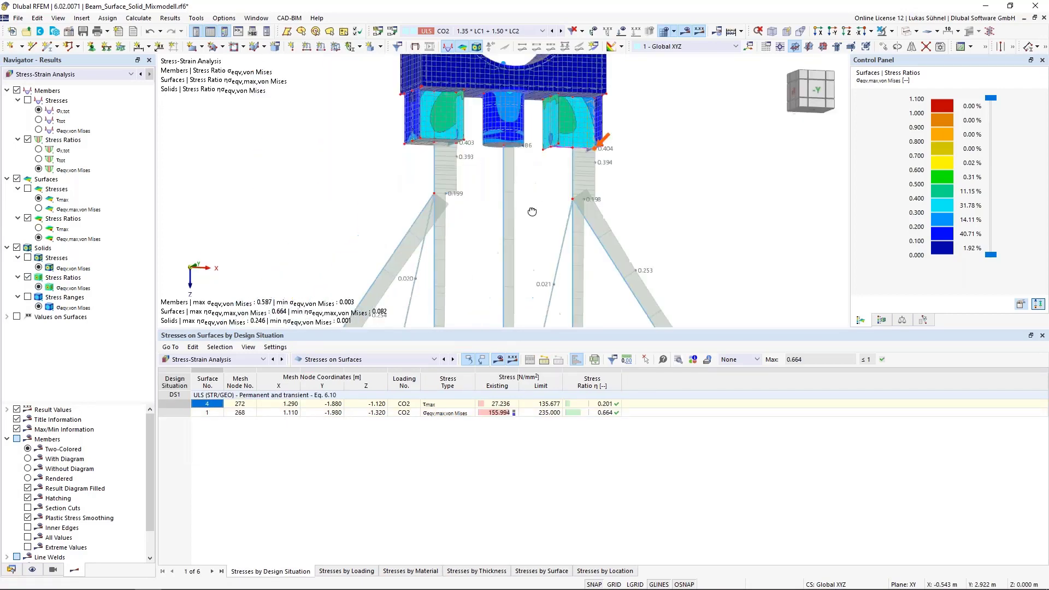
scroll(532, 212, down, 3)
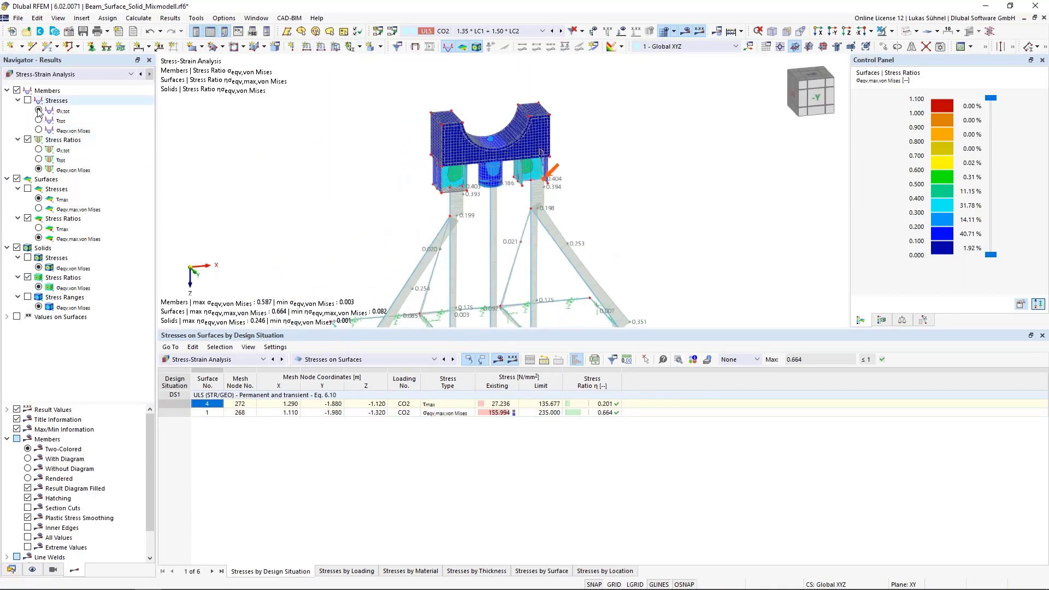
click(6, 90)
click(7, 100)
click(6, 109)
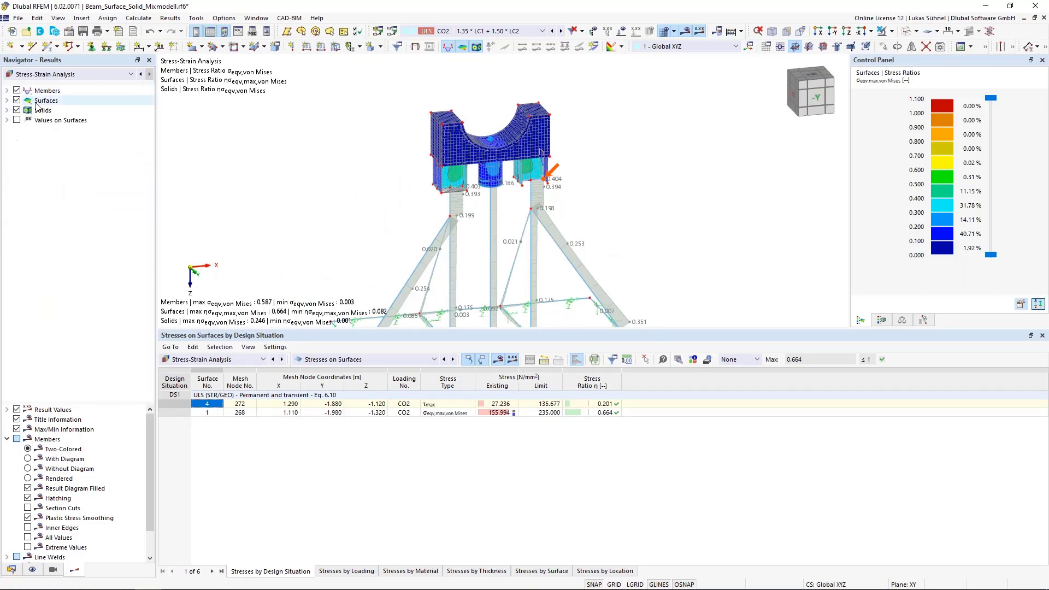
click(45, 77)
click(59, 78)
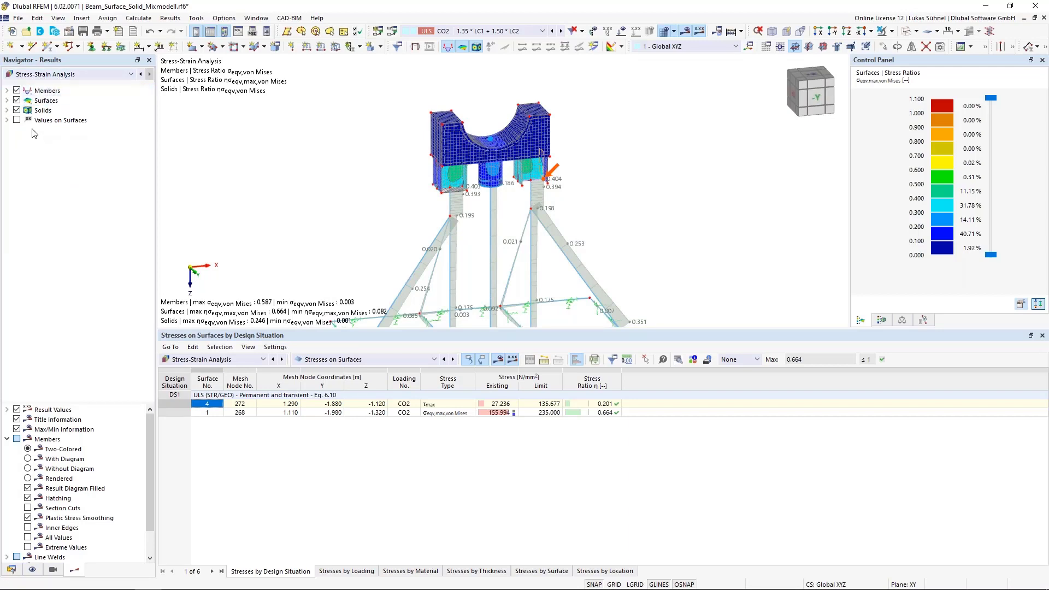
Step: Display equivalent von Mises stresses for the members, keep the surfaces on von Mises stress ratios, and list the solids' result types
click(6, 90)
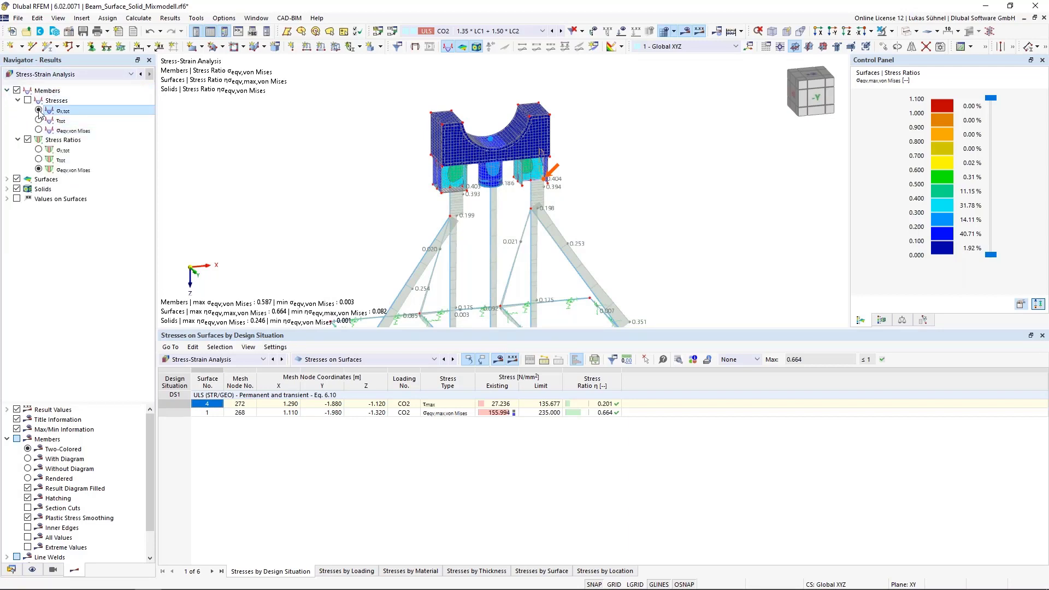
click(39, 129)
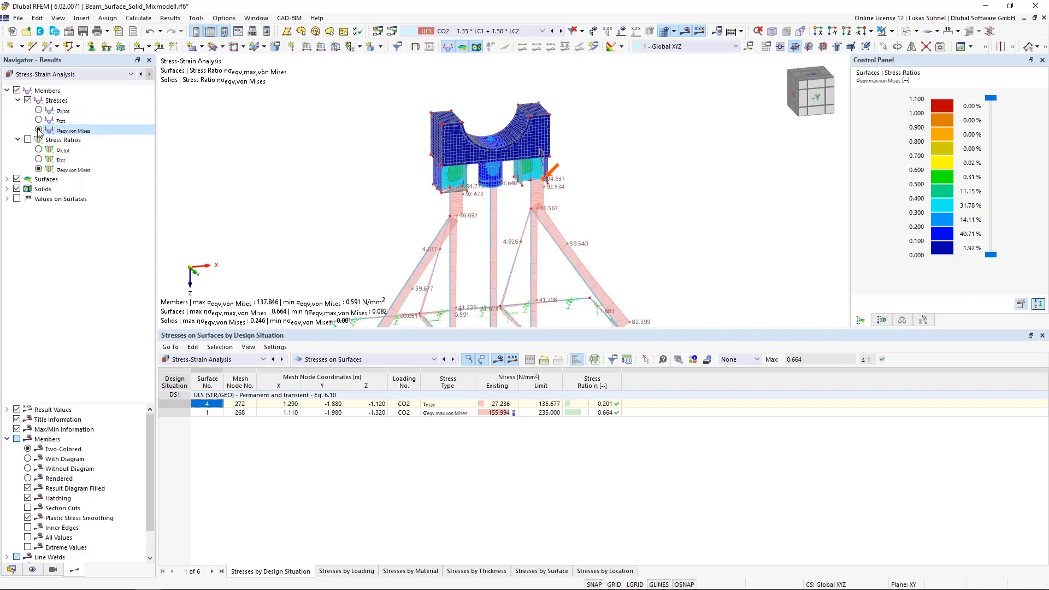
click(7, 179)
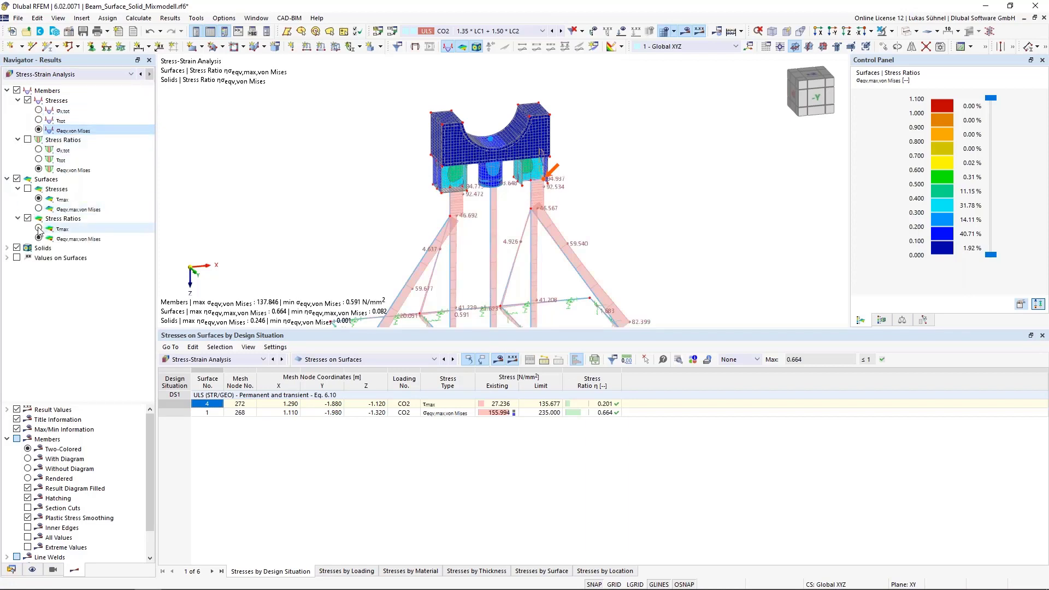
click(39, 229)
click(39, 239)
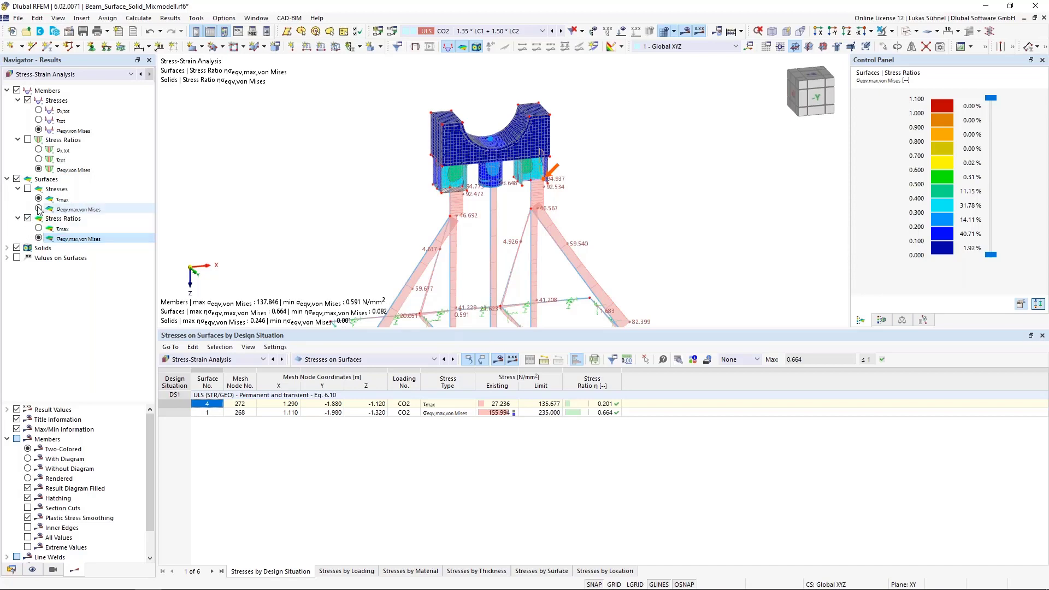
click(17, 248)
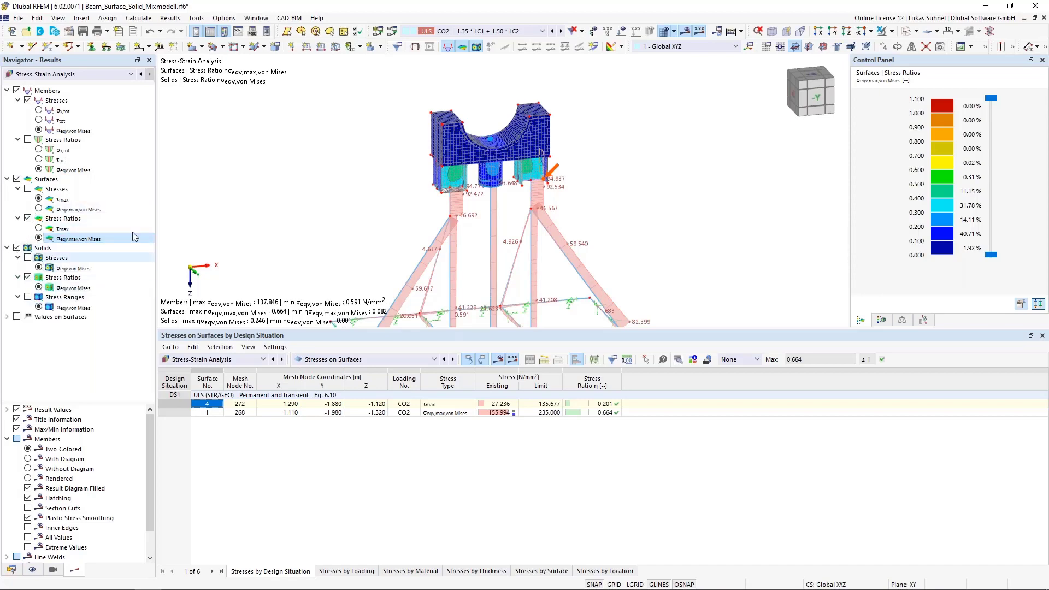
Step: Open the Stress Ranges on Solids results table and examine the minimum and maximum loadings CO1 and CO2 for solid 1
scroll(520, 153, up, 4)
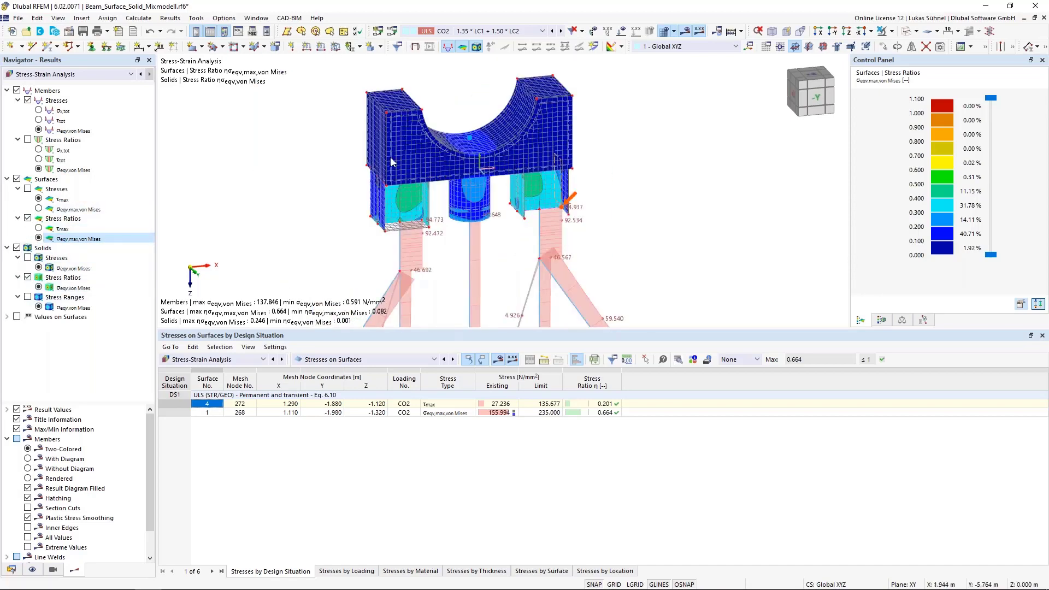
middle_drag(387, 243, 386, 183)
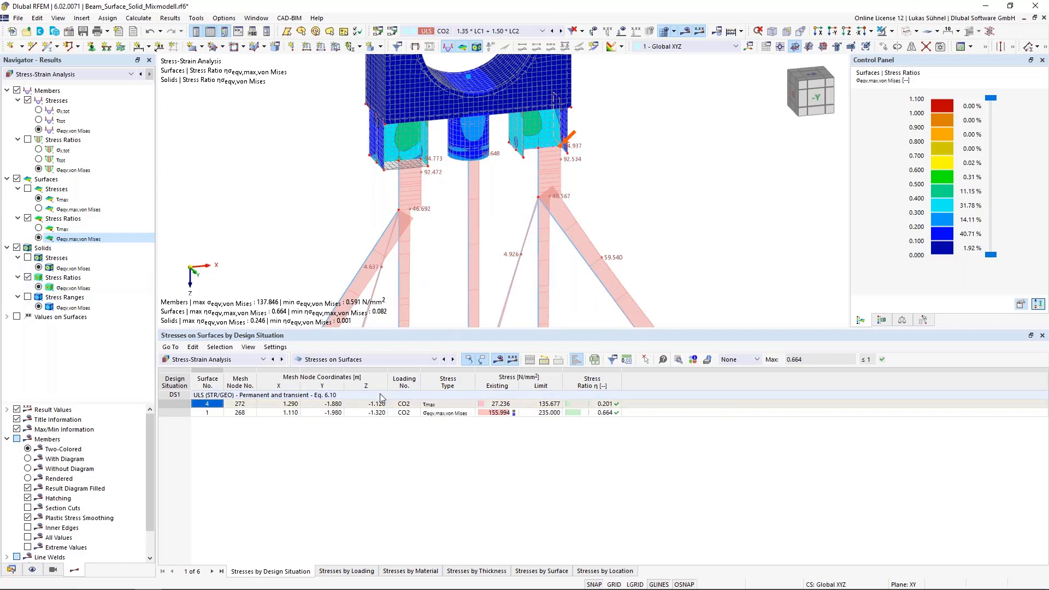
click(375, 362)
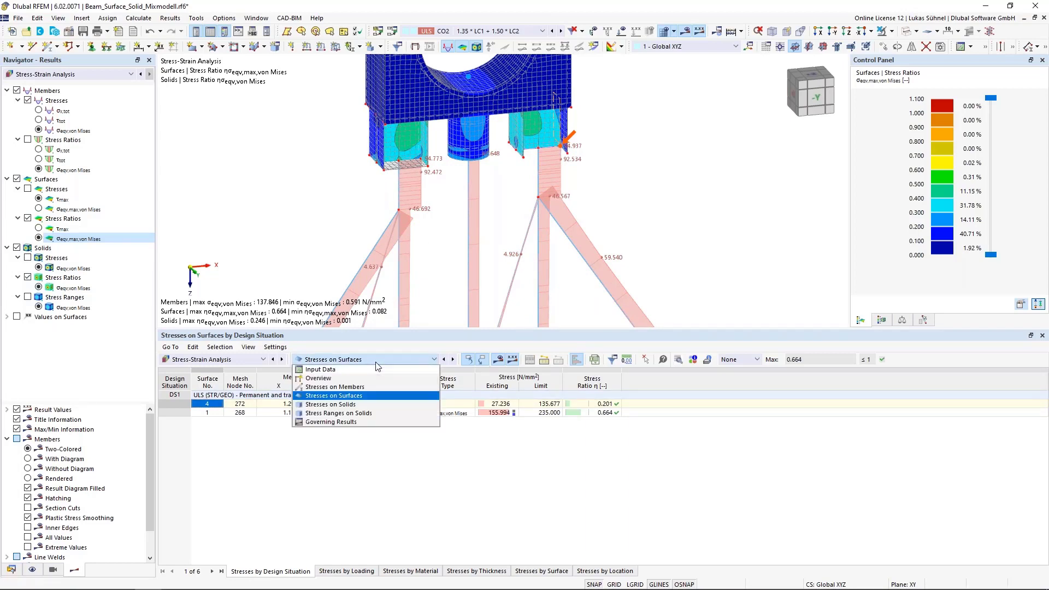
click(335, 414)
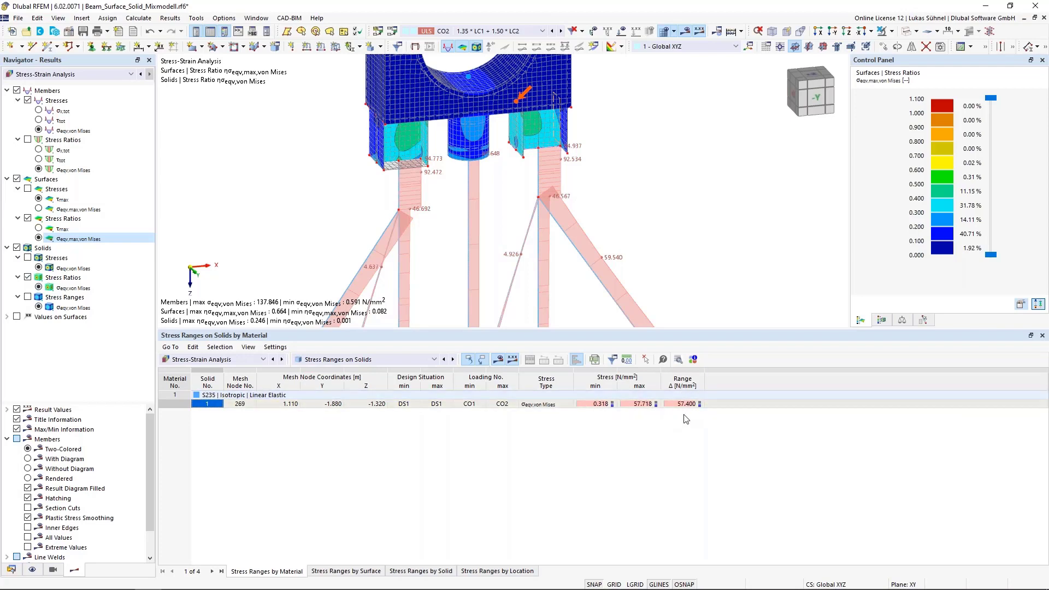
click(467, 405)
click(502, 406)
click(472, 407)
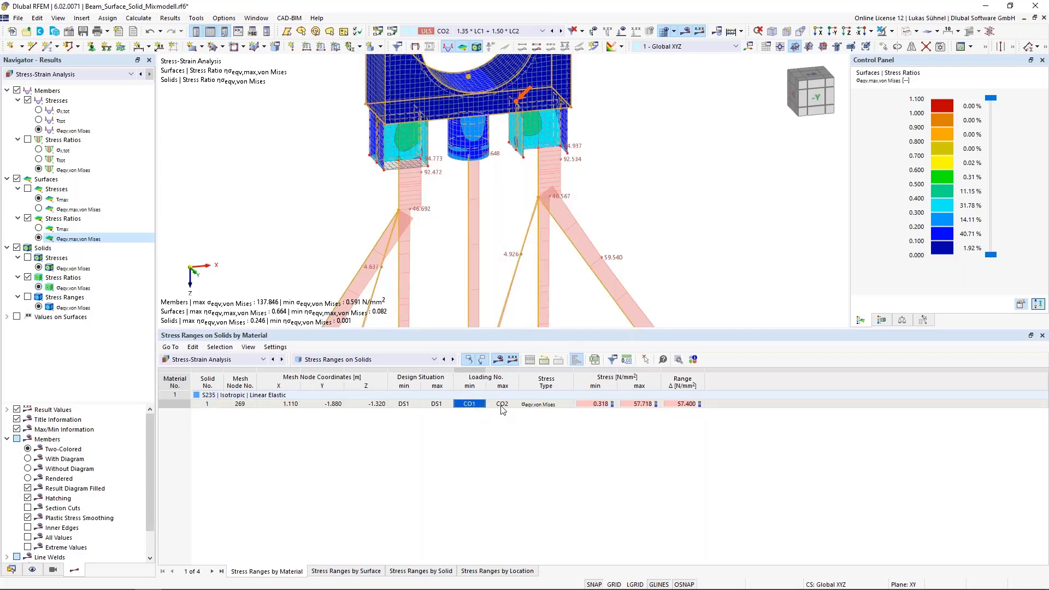
click(499, 407)
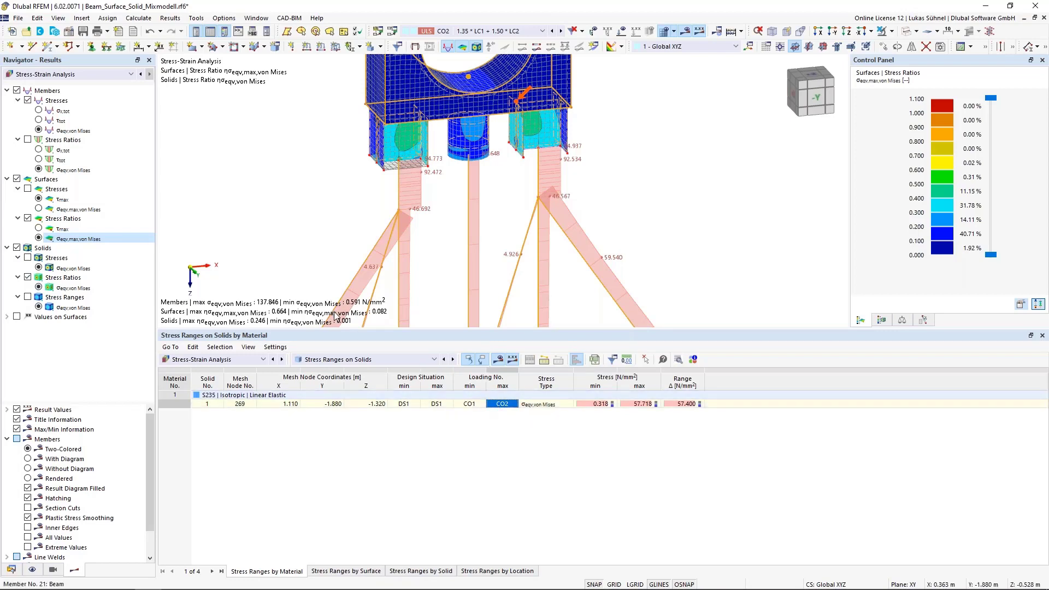
Step: Display the von Mises stress ranges on the solid in the model view
click(29, 297)
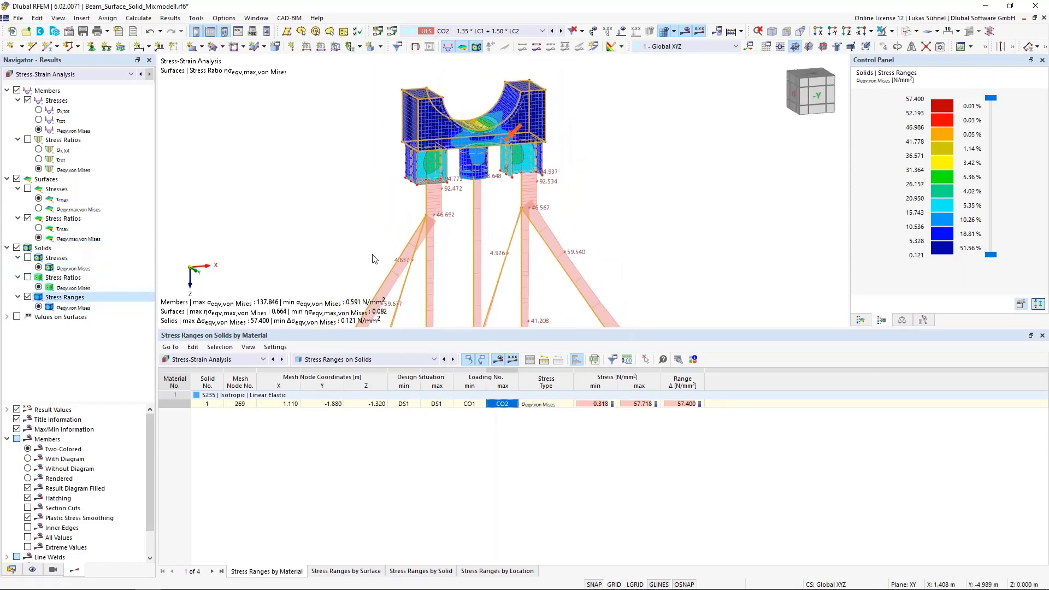
scroll(384, 213, down, 3)
middle_drag(370, 209, 419, 144)
ctrl+middle_drag(420, 145, 409, 193)
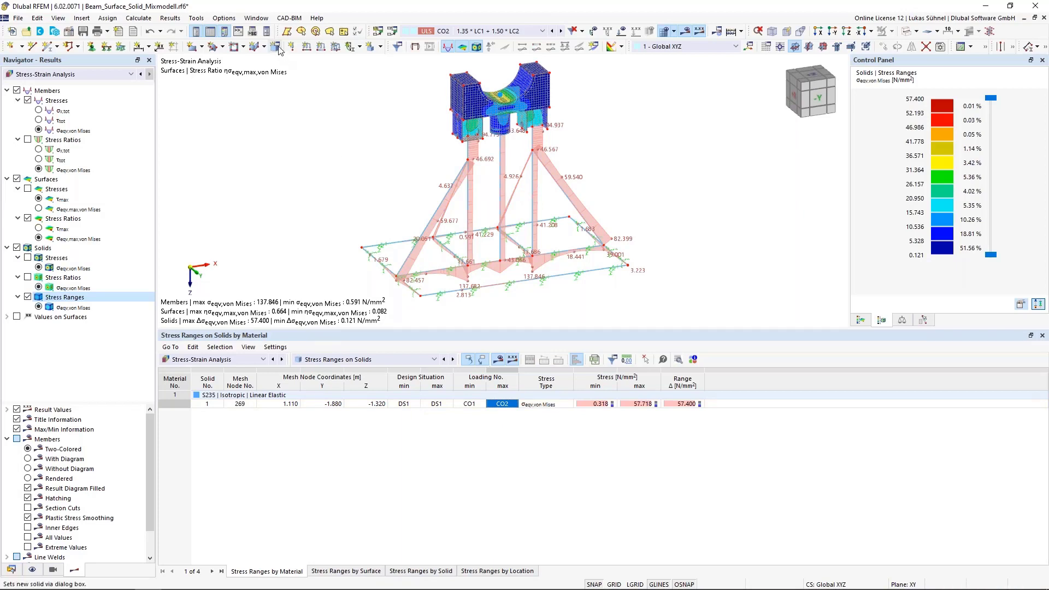
Step: Switch to the Stahl_FEM.rf6 model and hide the loads to show the whole truss
click(257, 18)
click(304, 154)
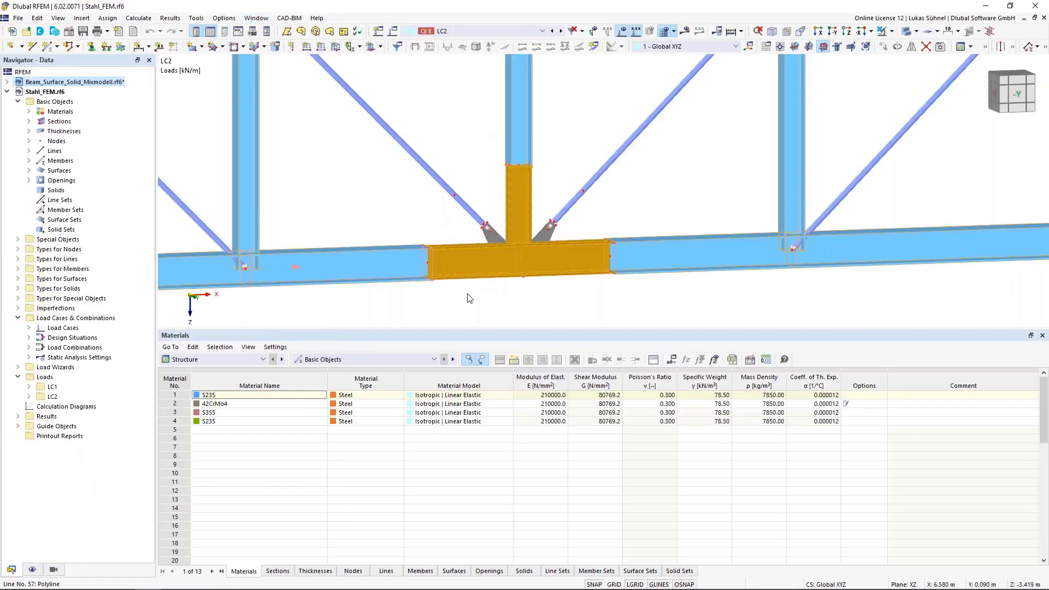
click(621, 31)
scroll(248, 260, up, 1)
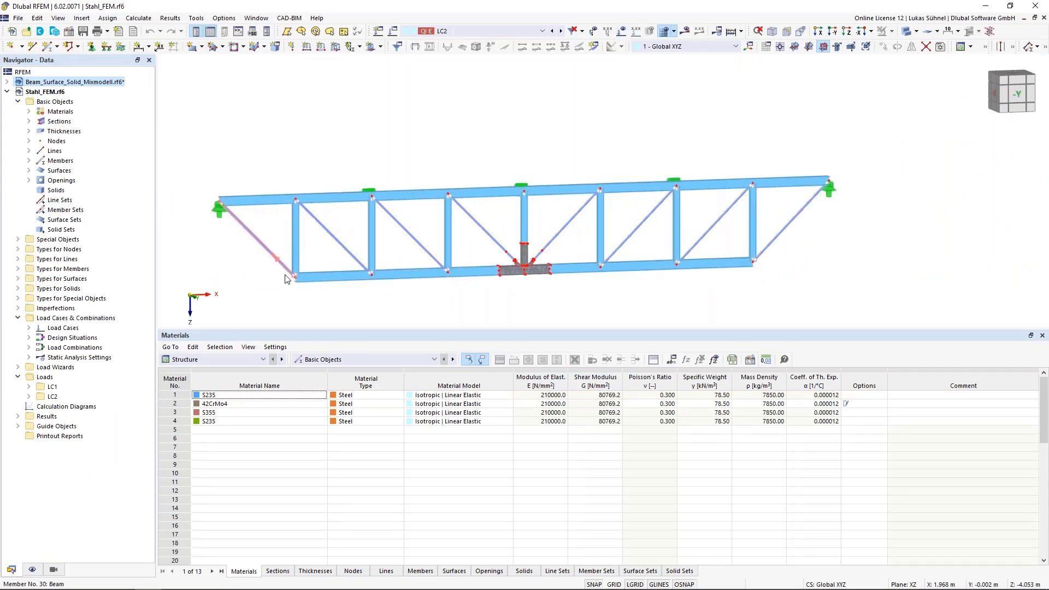
middle_drag(362, 297, 324, 285)
ctrl+middle_drag(324, 285, 340, 315)
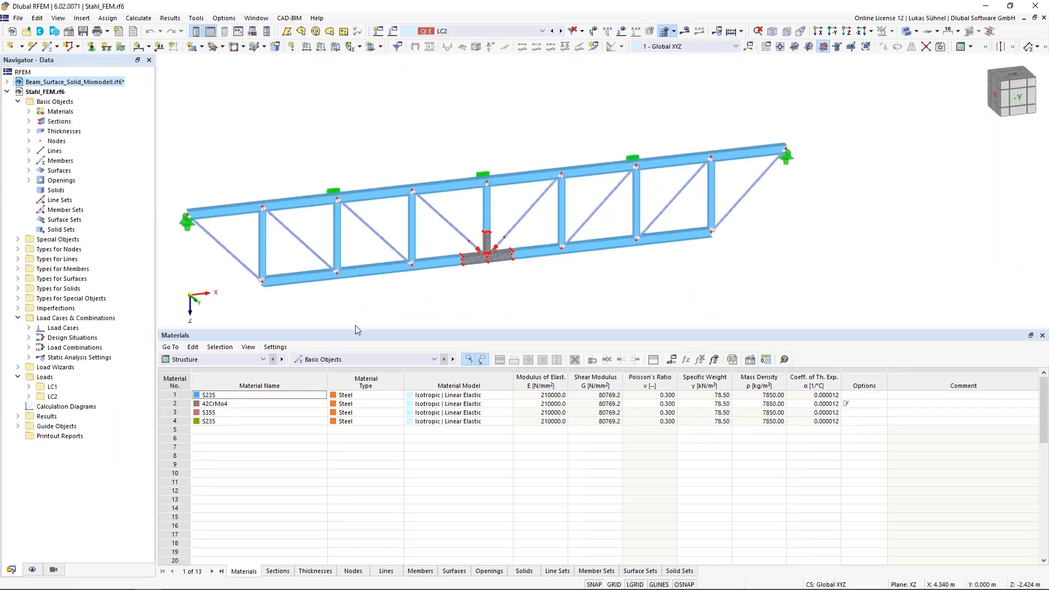
Step: Examine the surface-modelled joint at the middle of the truss's lower chord in both rendered and wireframe display
scroll(413, 300, up, 1)
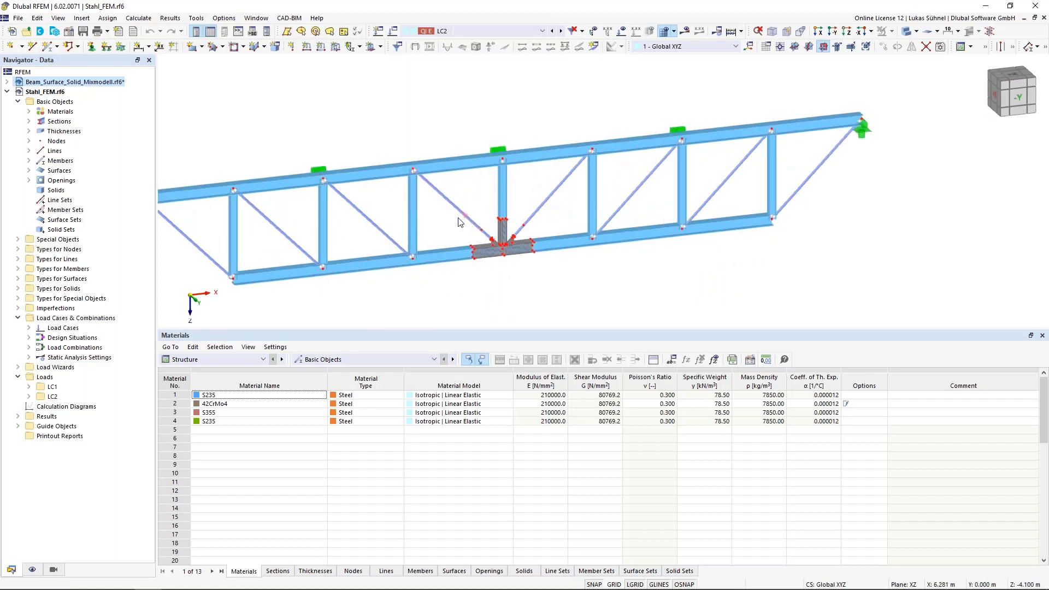
scroll(457, 222, up, 3)
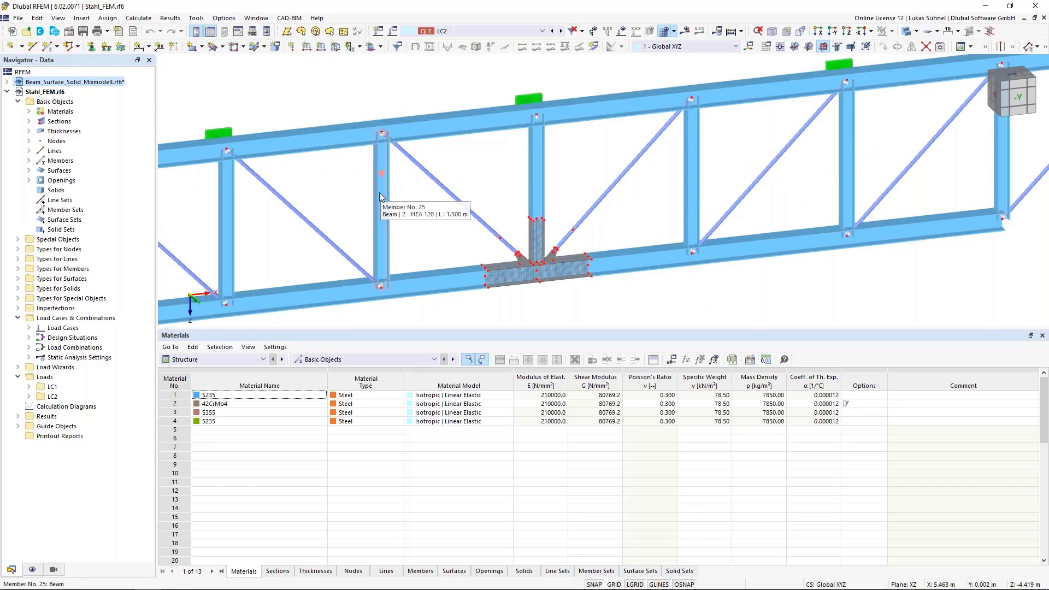
scroll(550, 280, up, 5)
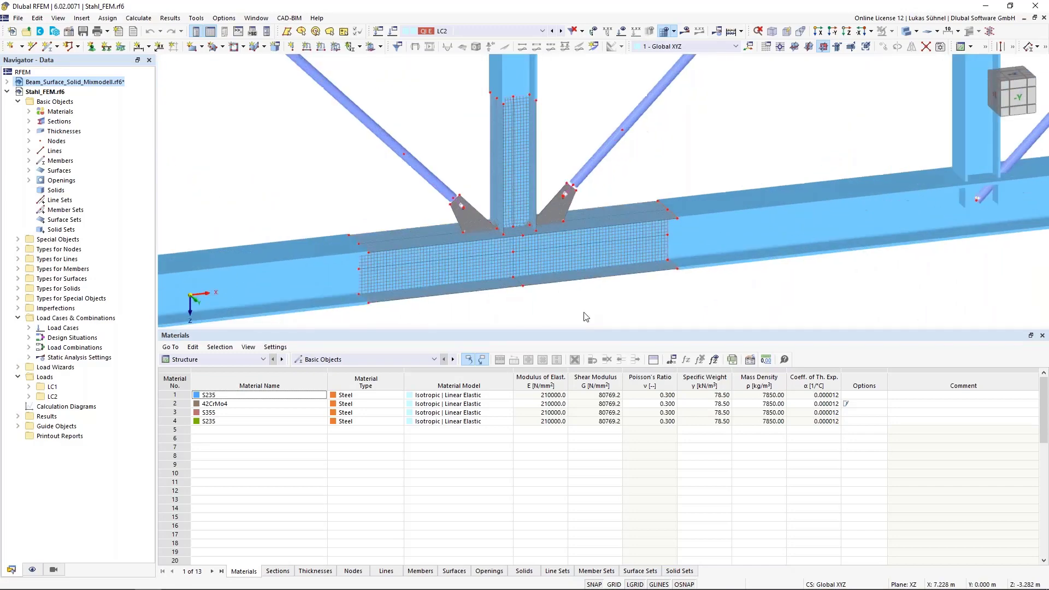
scroll(578, 313, down, 5)
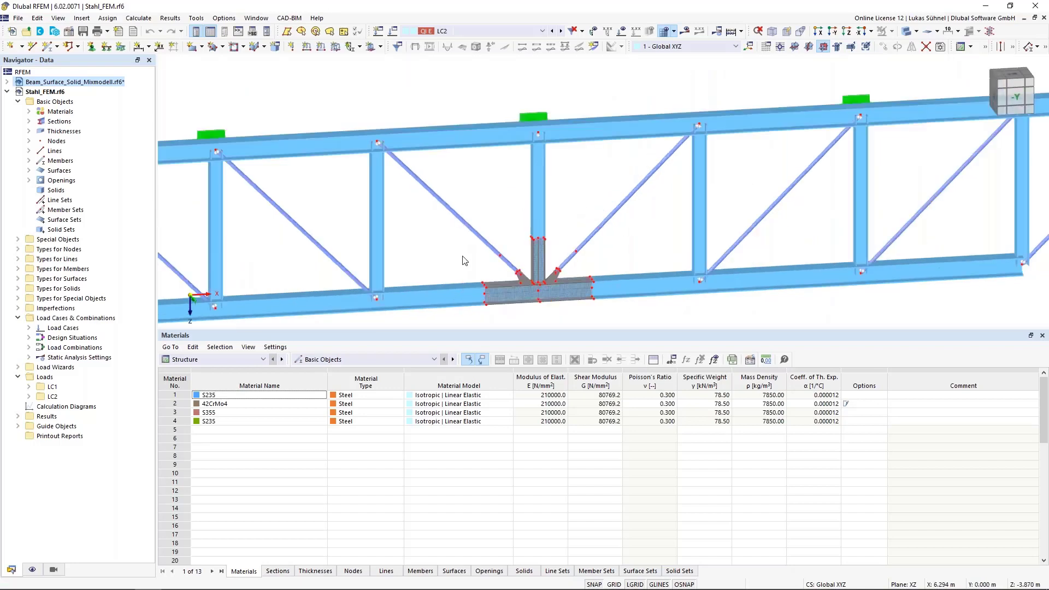
click(907, 33)
click(908, 33)
scroll(612, 130, down, 3)
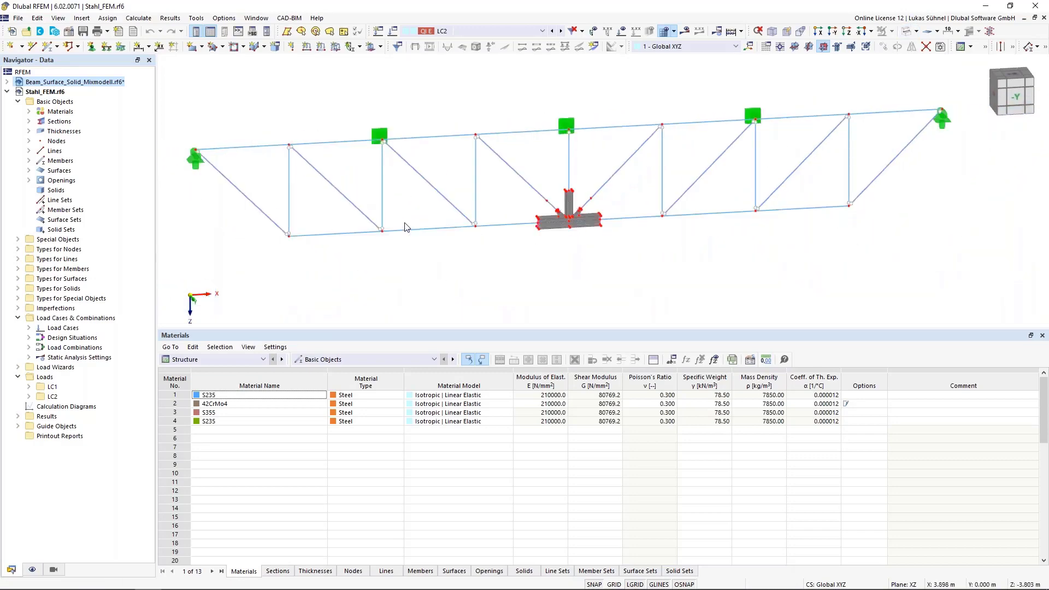
scroll(589, 213, up, 3)
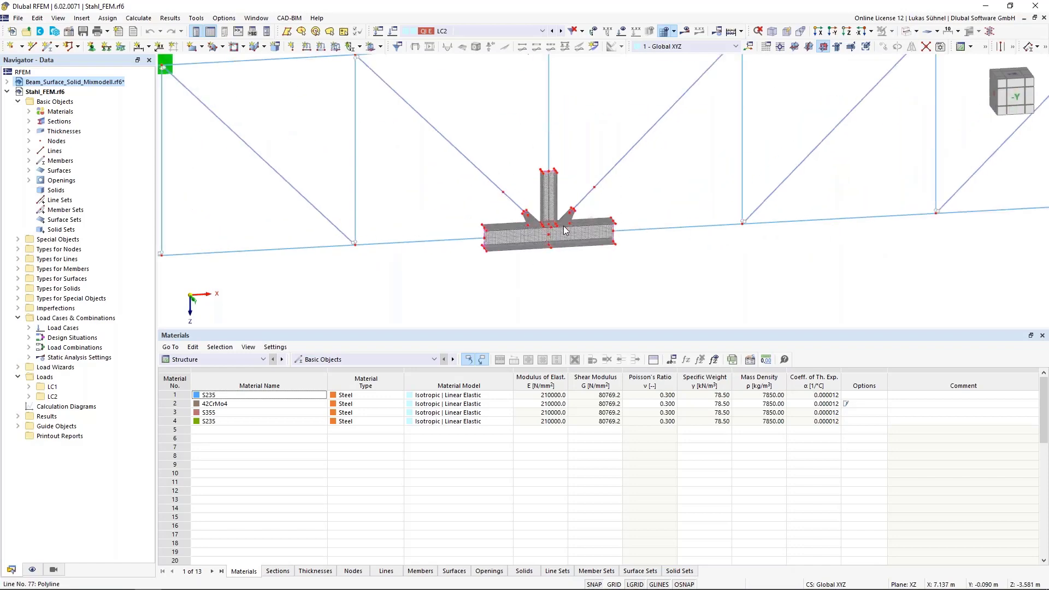
scroll(564, 240, up, 5)
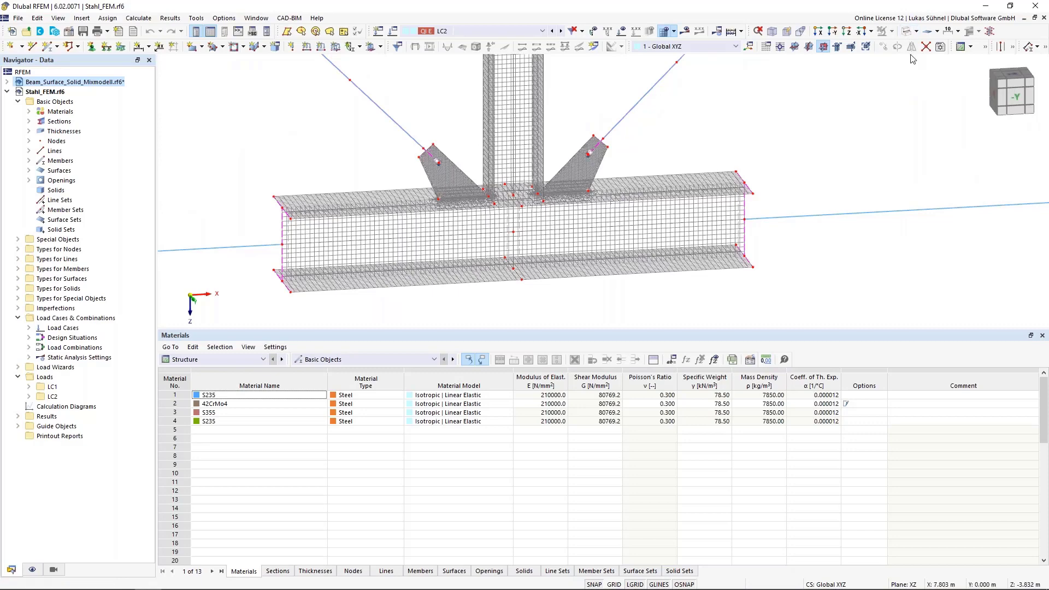
click(906, 31)
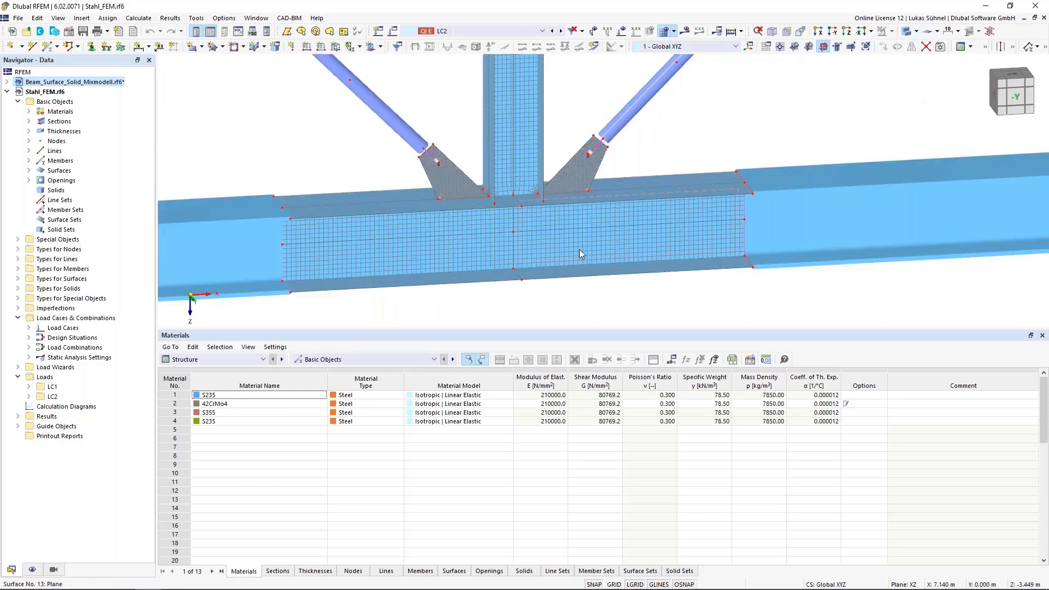
Step: Examine how the diagonals connect to the gusset plates, focusing on the pin in one plate's hole
mouse_move(580, 252)
scroll(459, 164, up, 5)
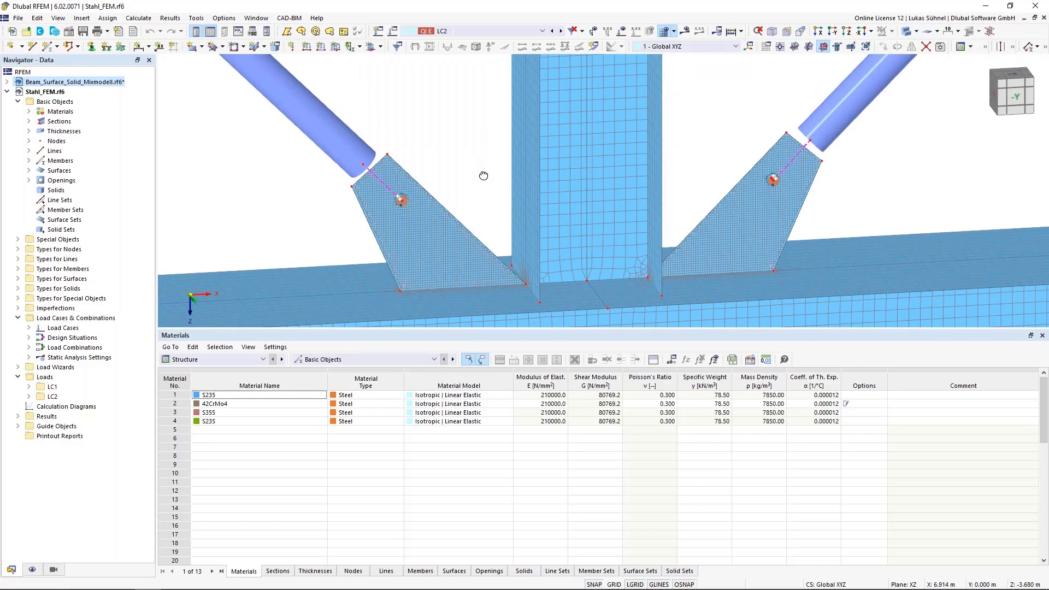
middle_drag(480, 175, 442, 168)
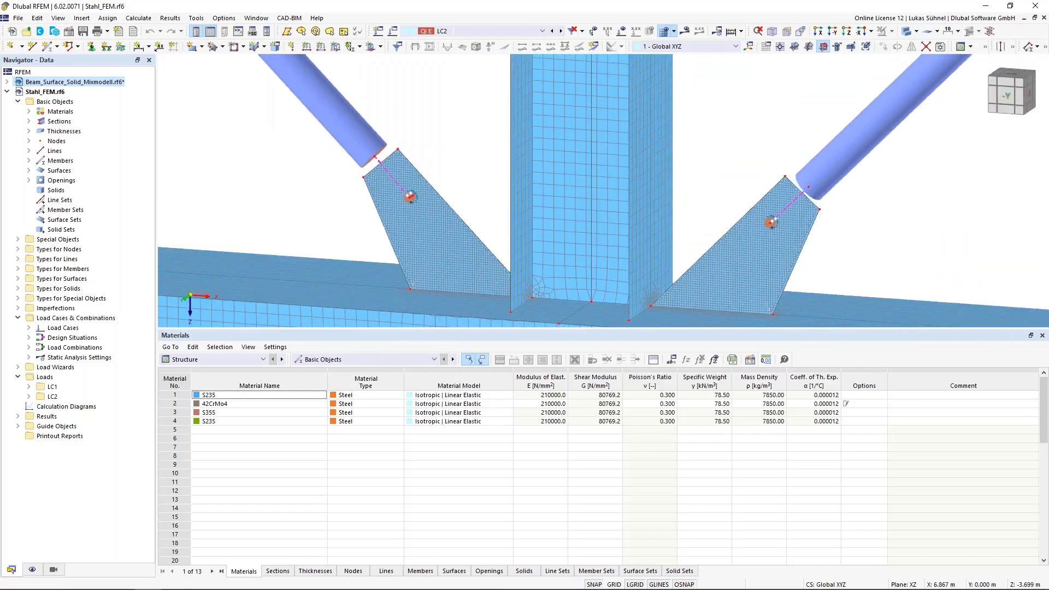
scroll(442, 158, down, 2)
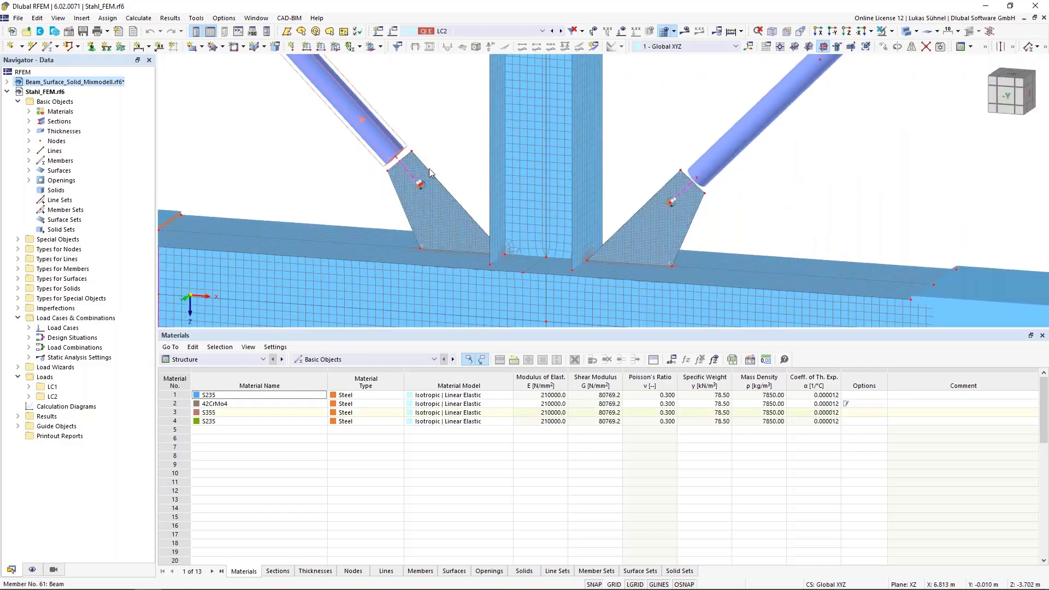
scroll(410, 125, up, 5)
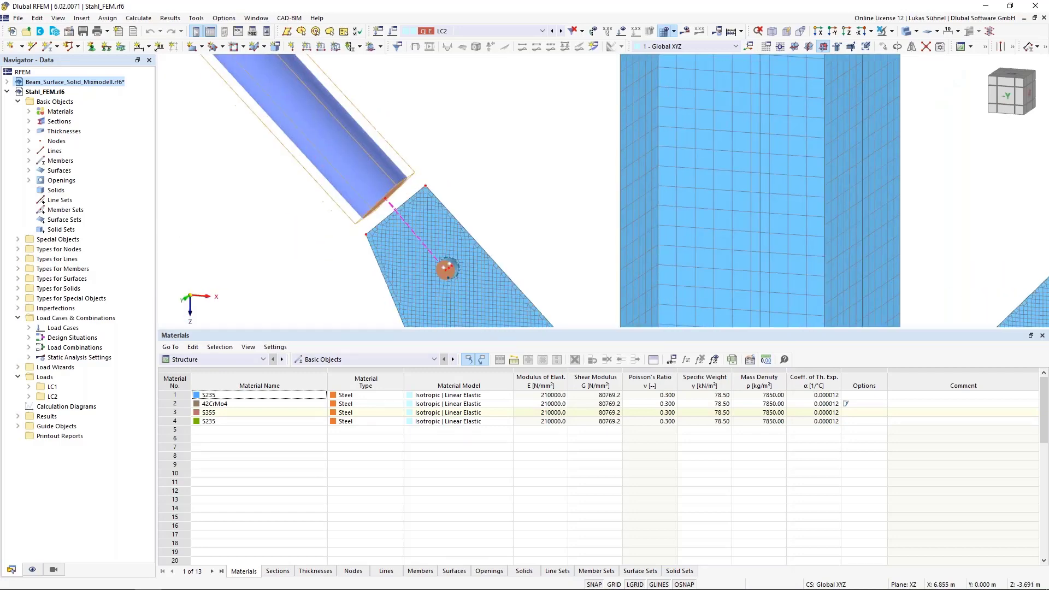
scroll(461, 144, up, 3)
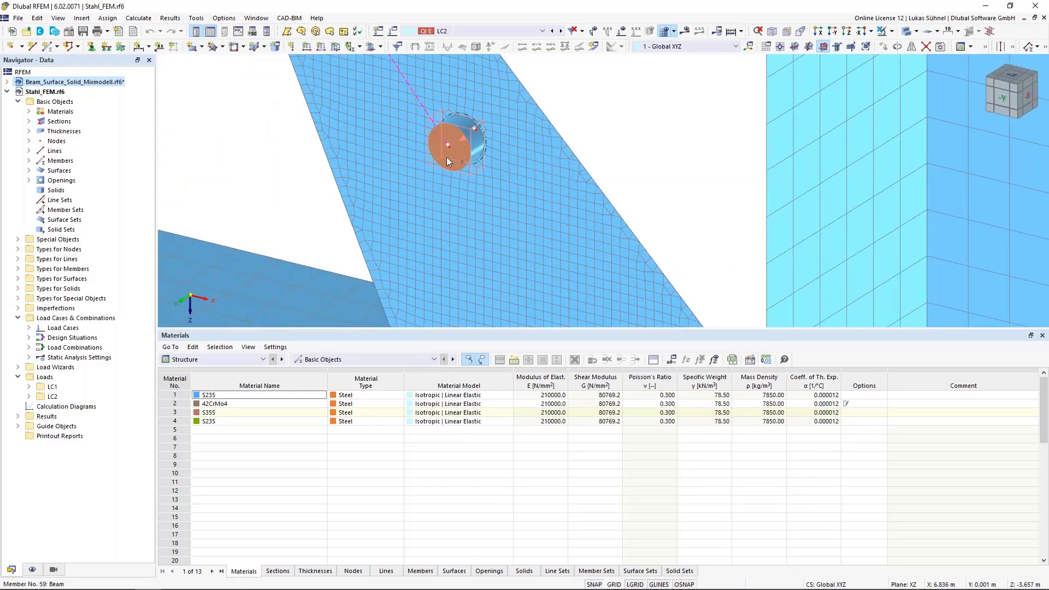
scroll(447, 162, down, 2)
scroll(444, 234, up, 2)
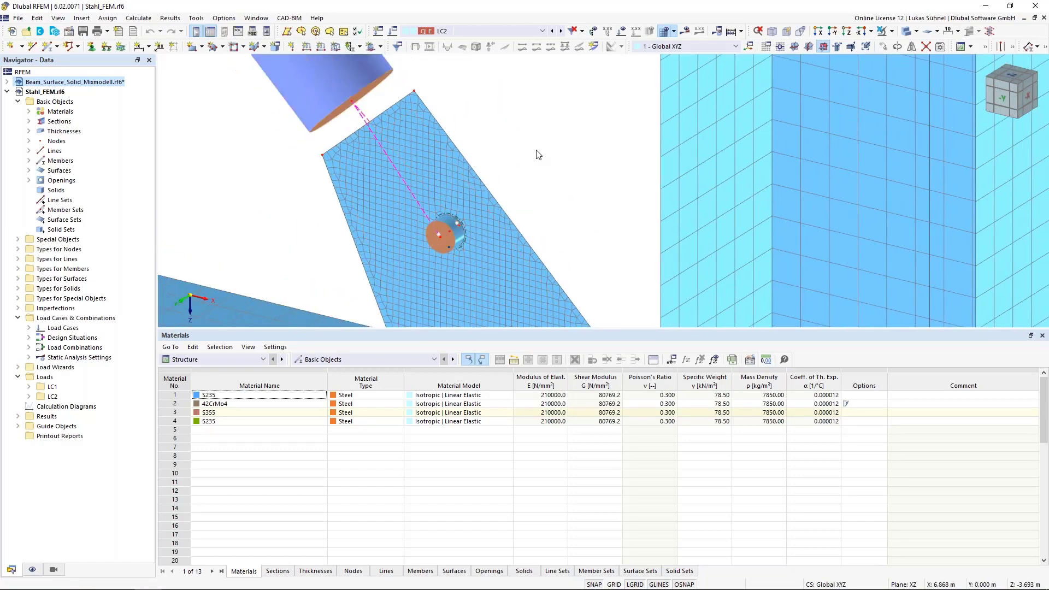
Step: Switch the model to wireframe display and examine the pin and its link members at the gusset plate's hole
click(906, 31)
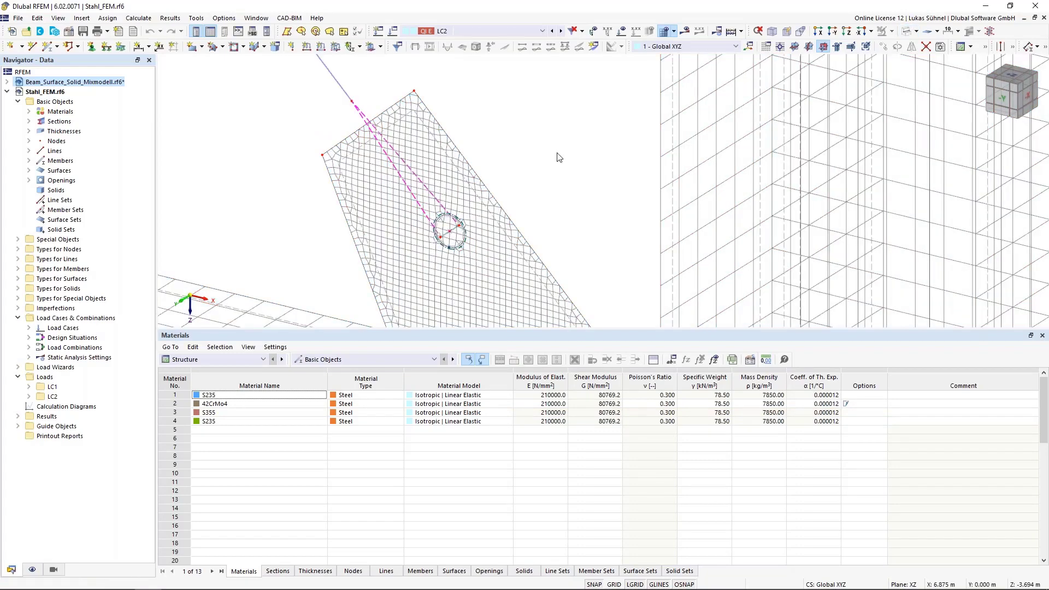
scroll(437, 233, up, 5)
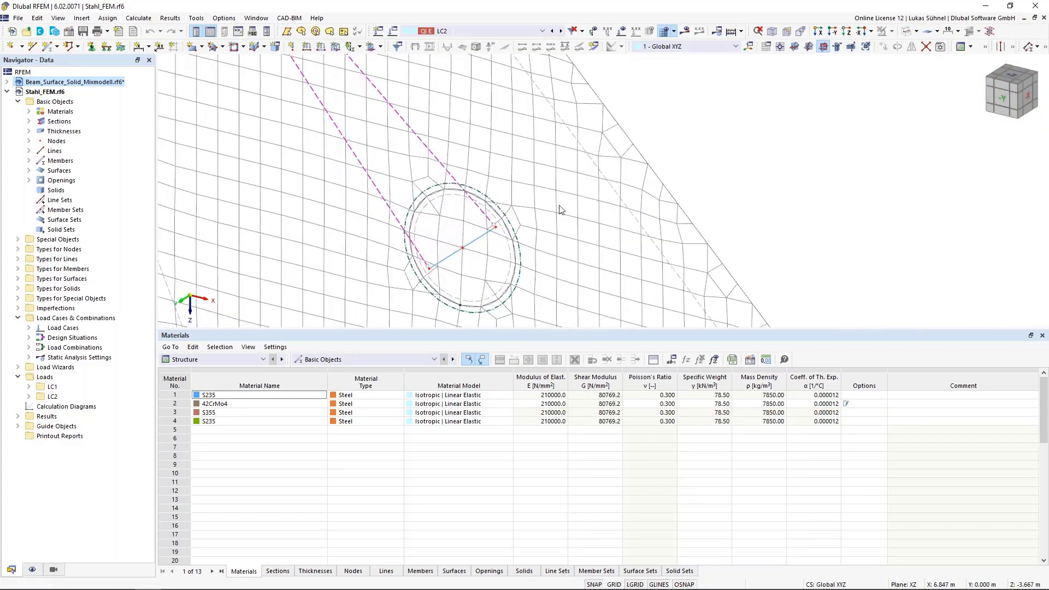
scroll(568, 191, down, 2)
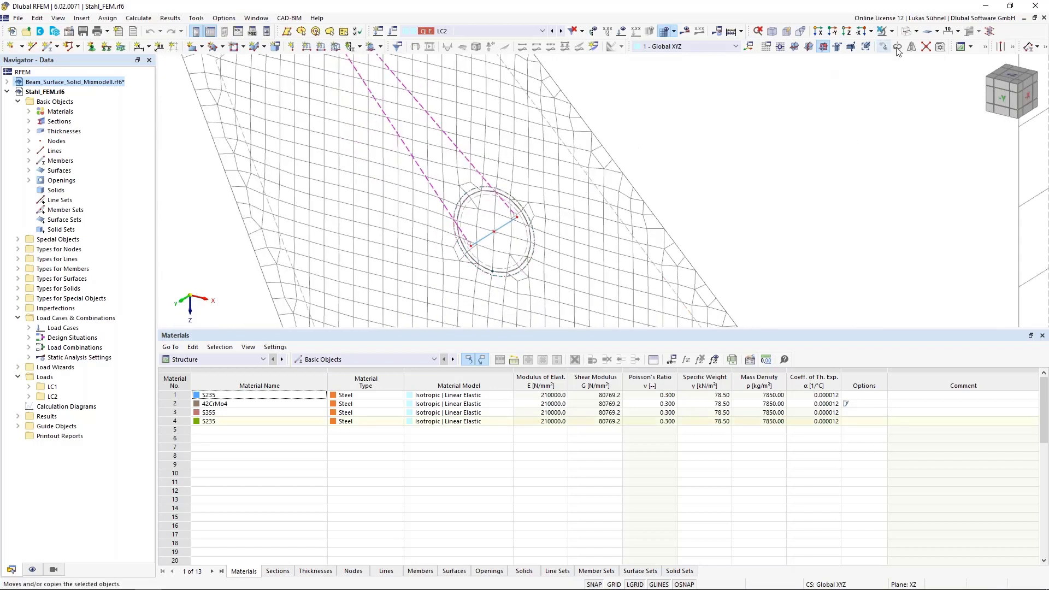
Step: Restore the rendered display and isolate the gusset plate surface in visibility mode, focusing on its round hole
click(892, 32)
click(896, 42)
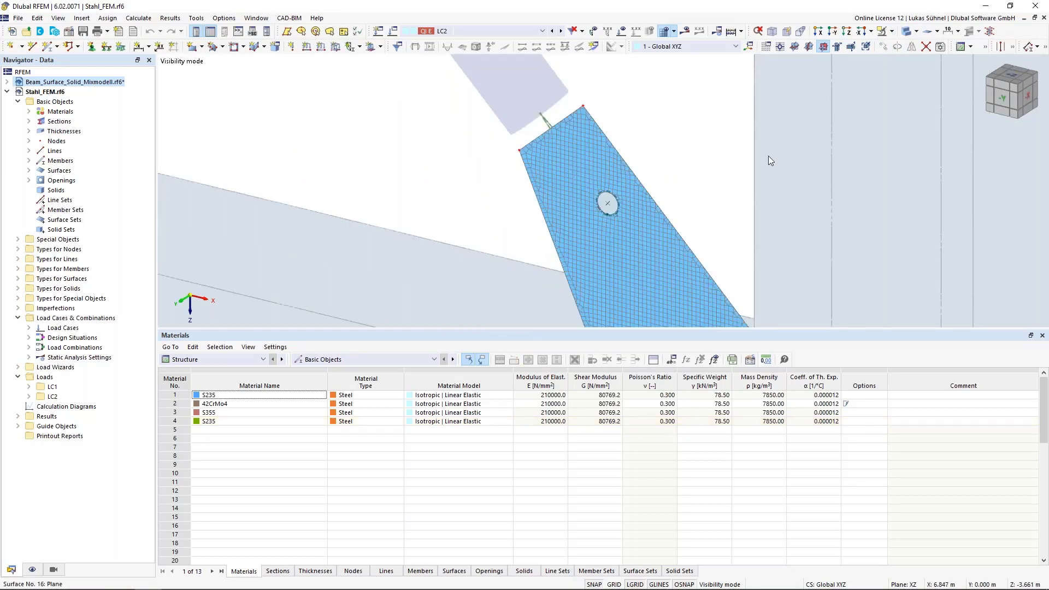
scroll(646, 189, up, 3)
scroll(587, 212, up, 3)
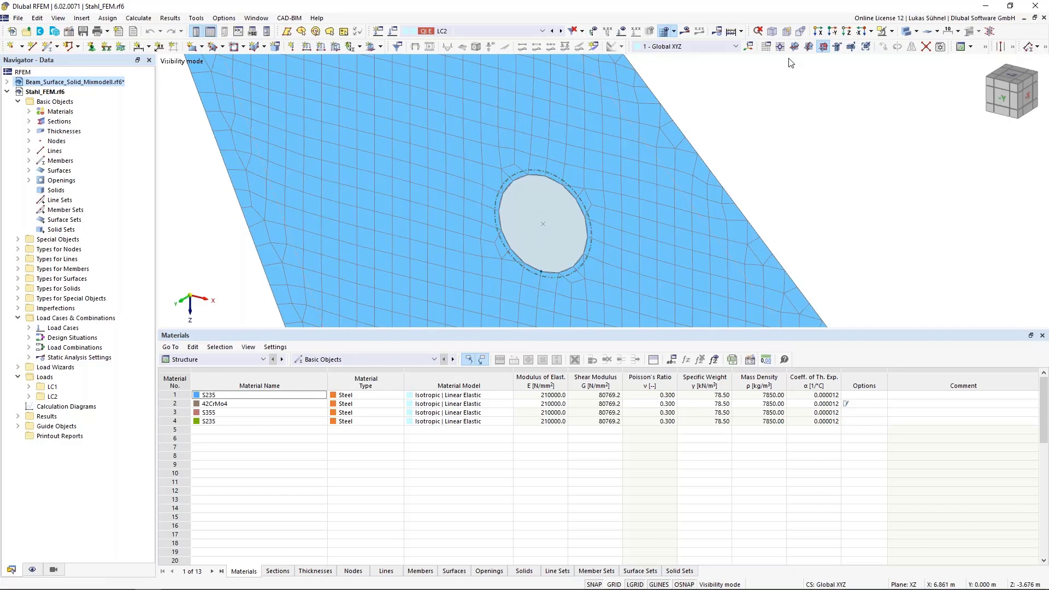
Step: Leave visibility mode, switch the model to wireframe display and review the properties of the surface inside the gusset plate's hole
click(891, 31)
click(906, 101)
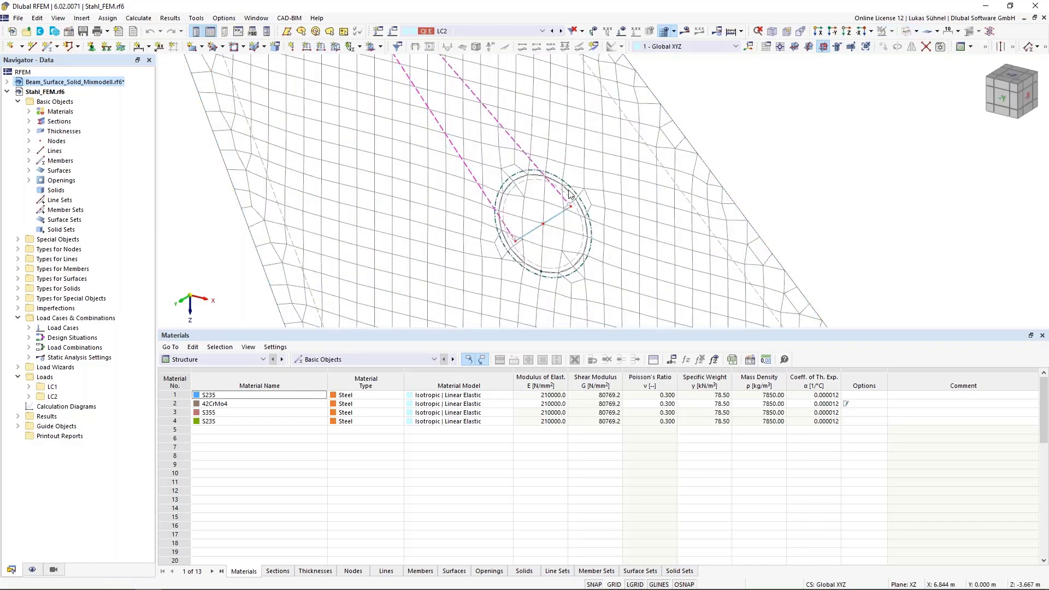
double_click(510, 274)
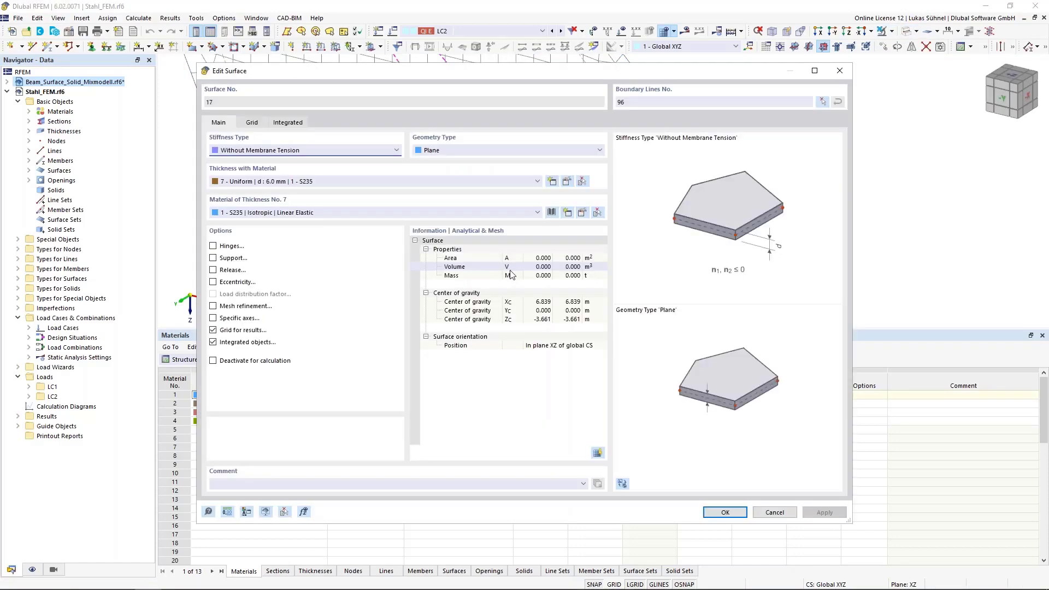
drag(431, 73, 432, 348)
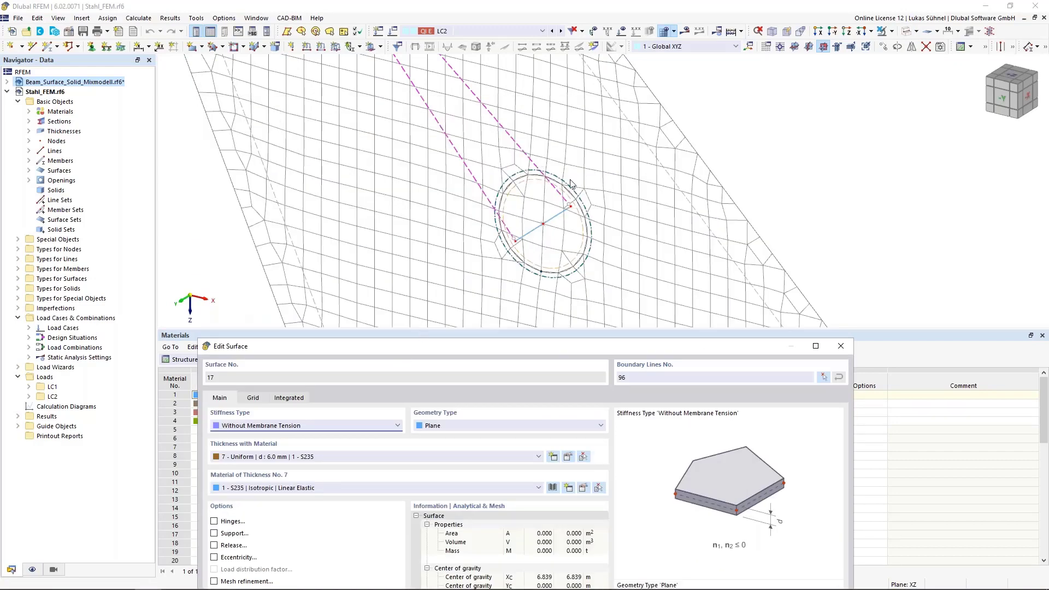
drag(499, 350, 525, 173)
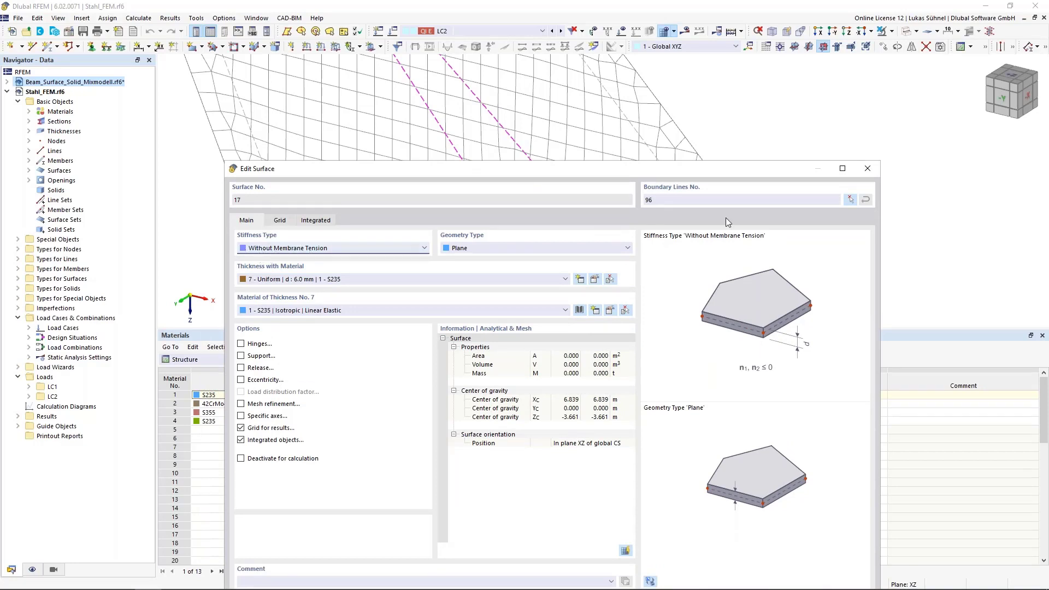
click(873, 172)
Step: Examine how the diagonal's rigid members and the pin connect to the small surface inside the gusset plate's hole
scroll(562, 228, up, 3)
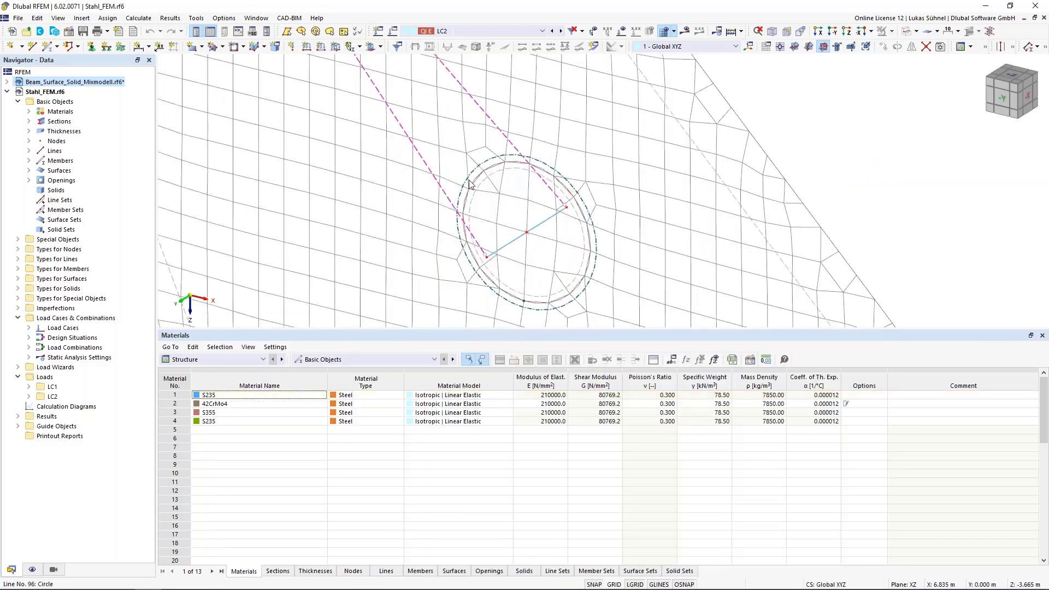
scroll(518, 231, down, 5)
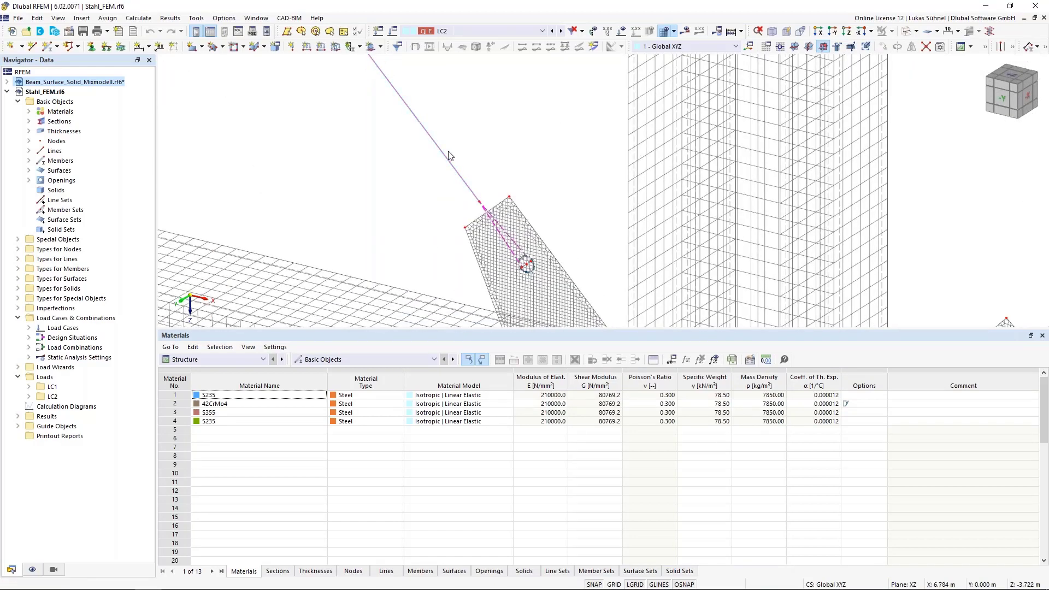
scroll(526, 262, up, 5)
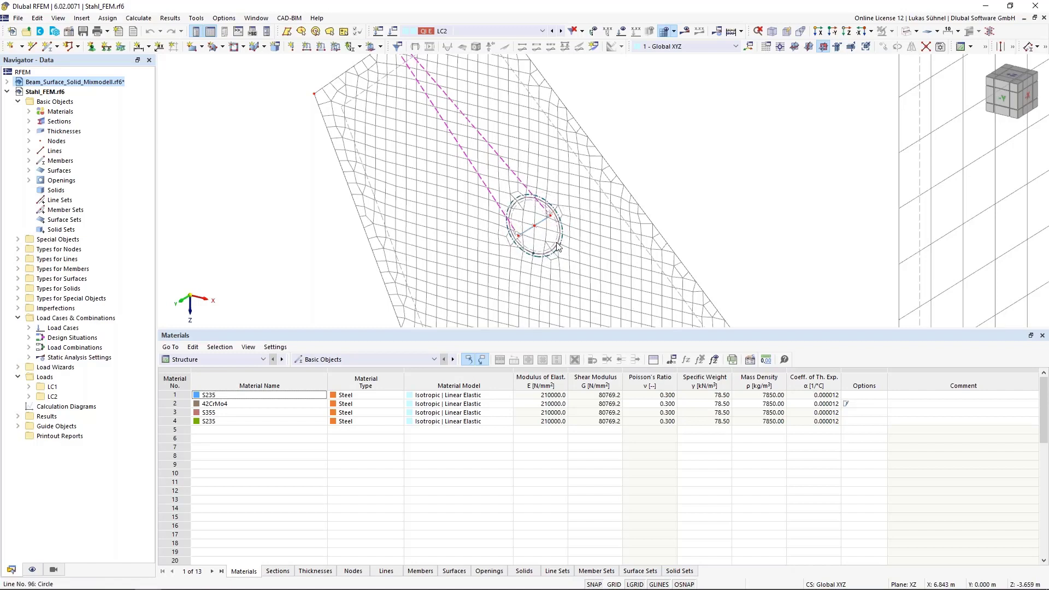
mouse_move(555, 247)
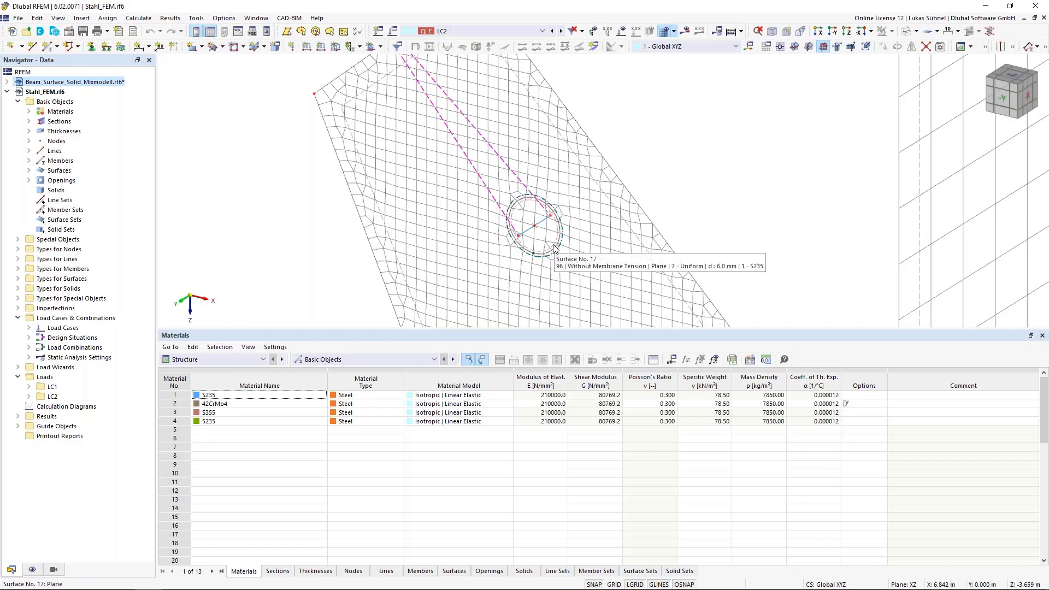
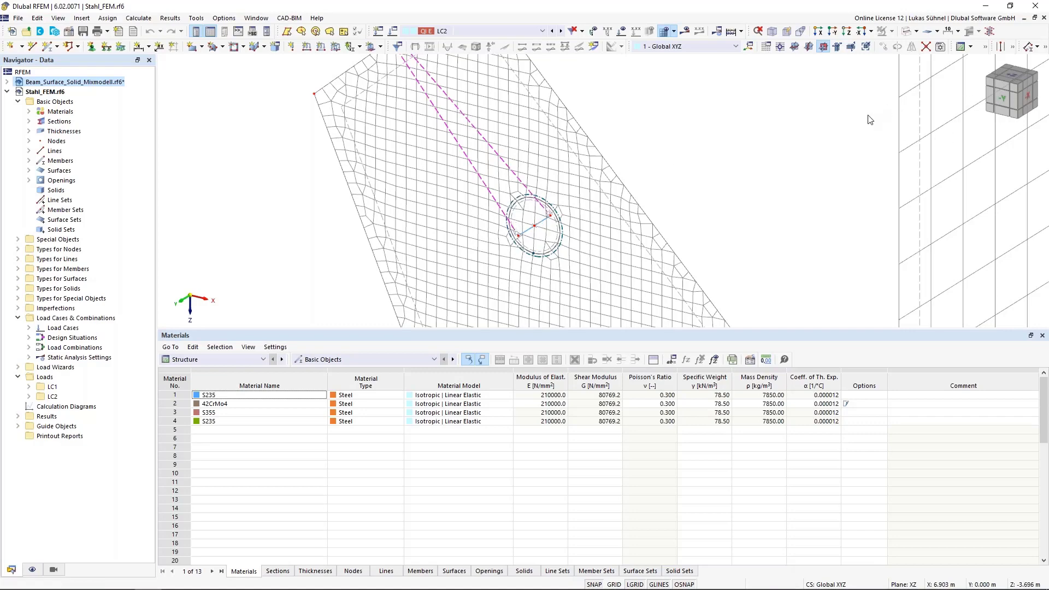
scroll(515, 186, down, 6)
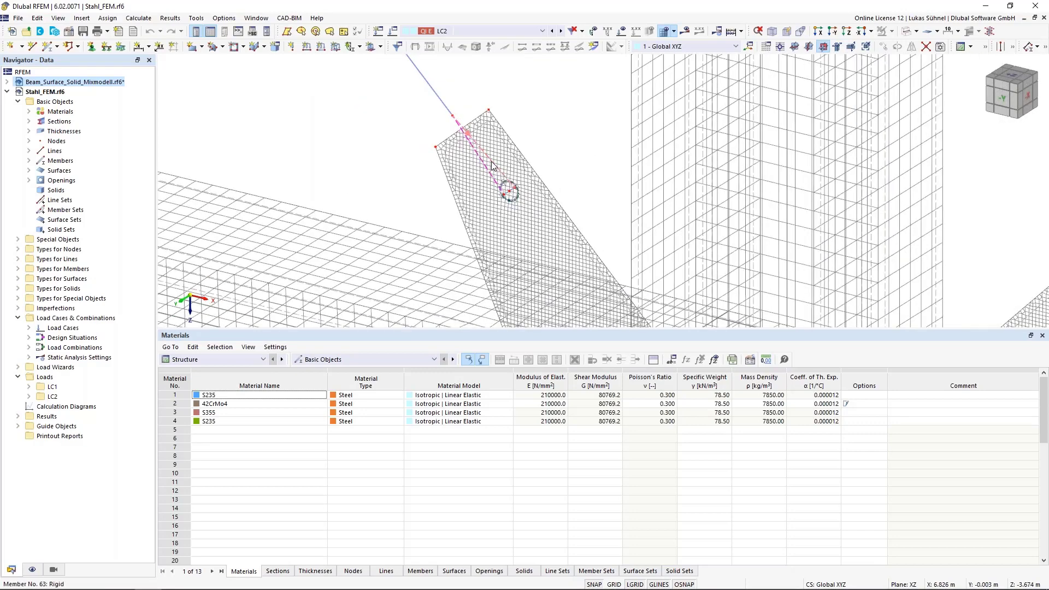
middle_drag(536, 166, 628, 109)
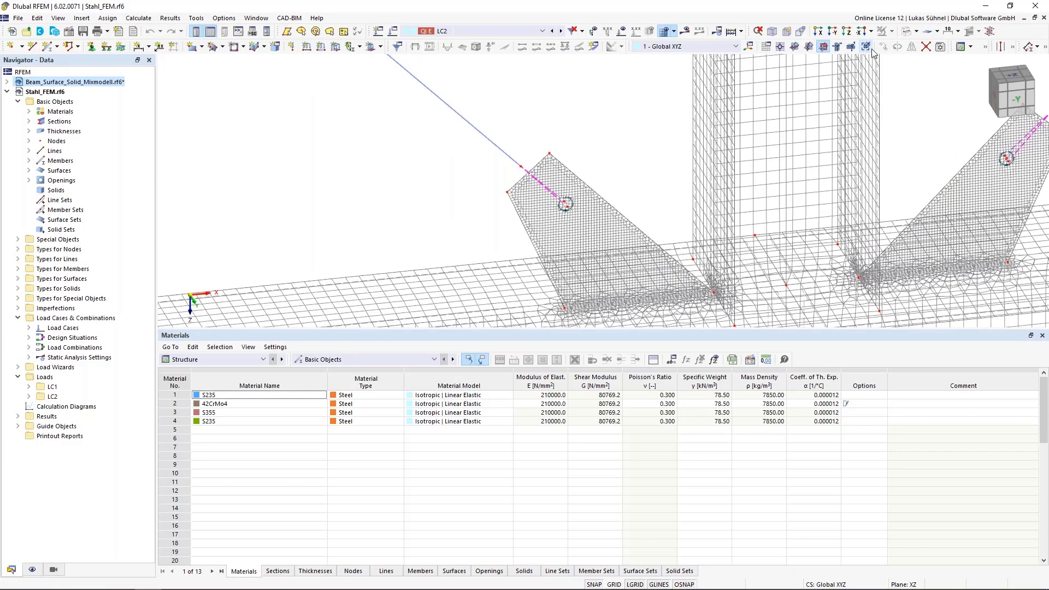
Step: Restore the rendered display and examine the edge where the gusset plate meets the lower chord's upper flange
click(905, 32)
middle_drag(607, 229, 544, 164)
click(551, 156)
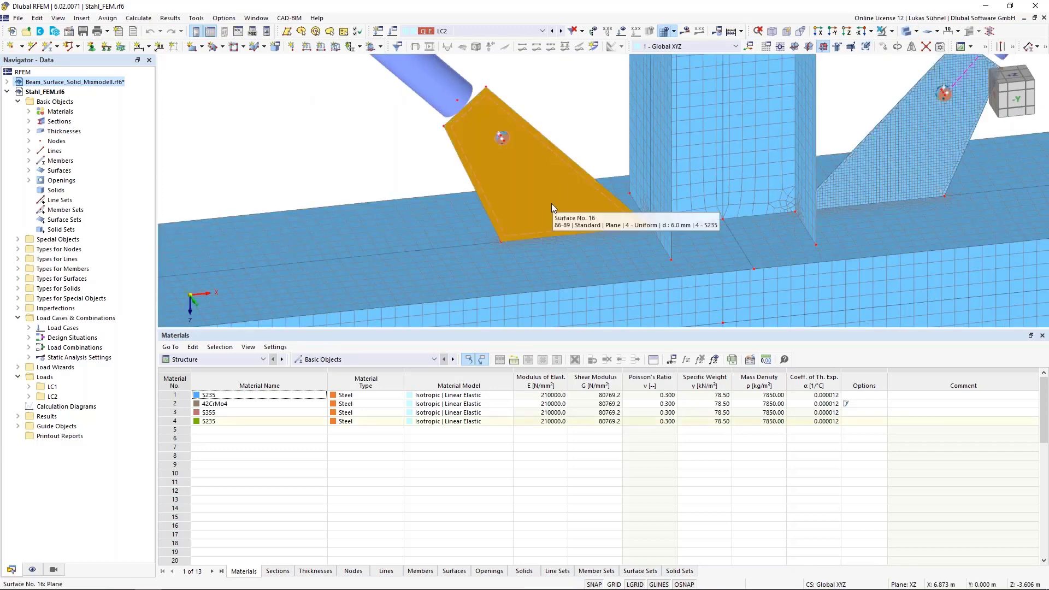
key(Escape)
scroll(505, 253, up, 2)
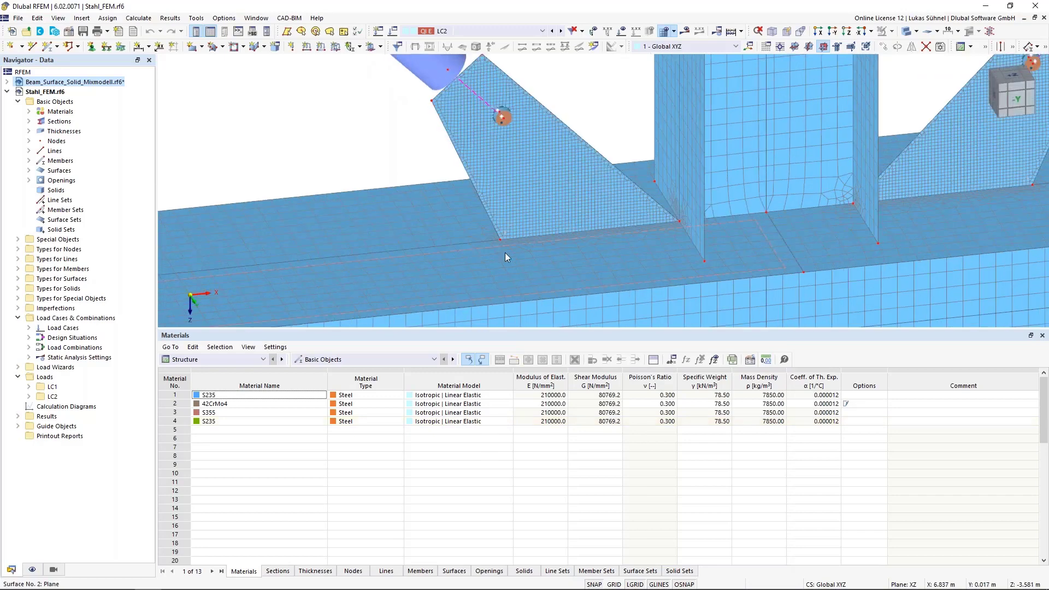
scroll(505, 253, up, 2)
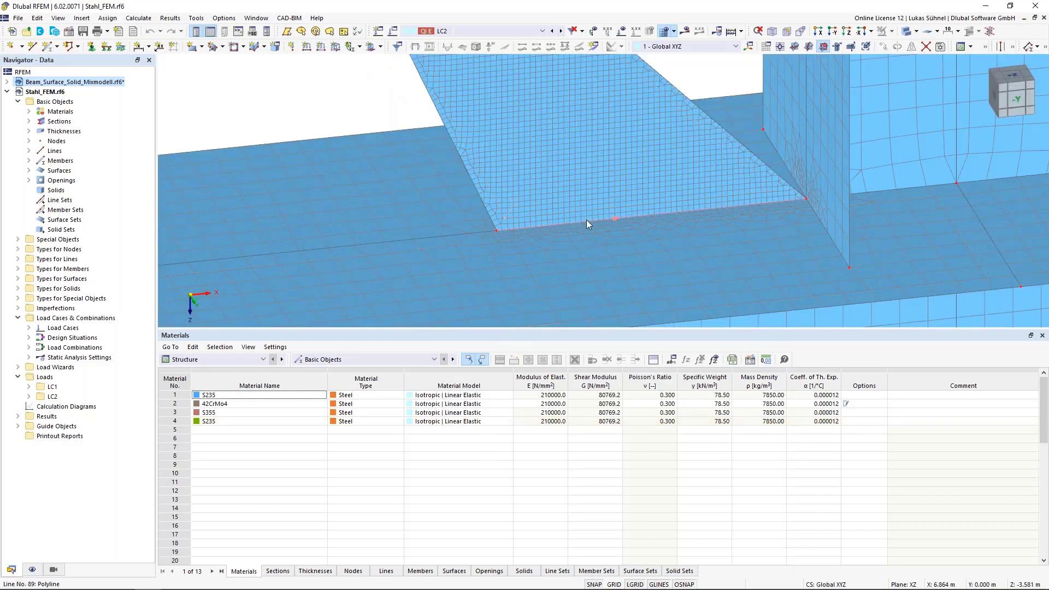
scroll(705, 208, down, 5)
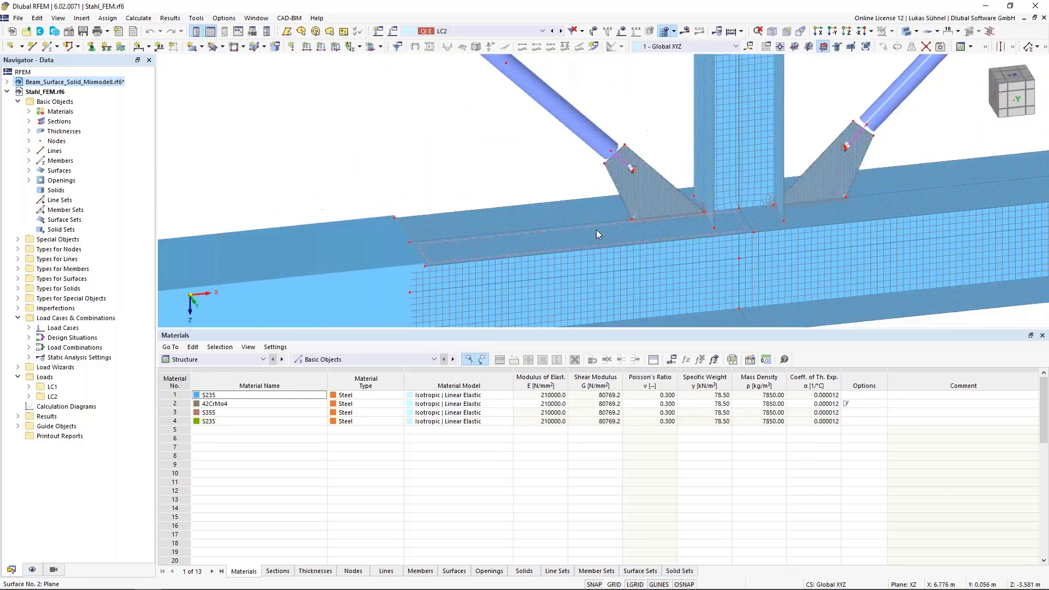
scroll(595, 230, down, 2)
scroll(565, 214, up, 2)
scroll(647, 205, up, 3)
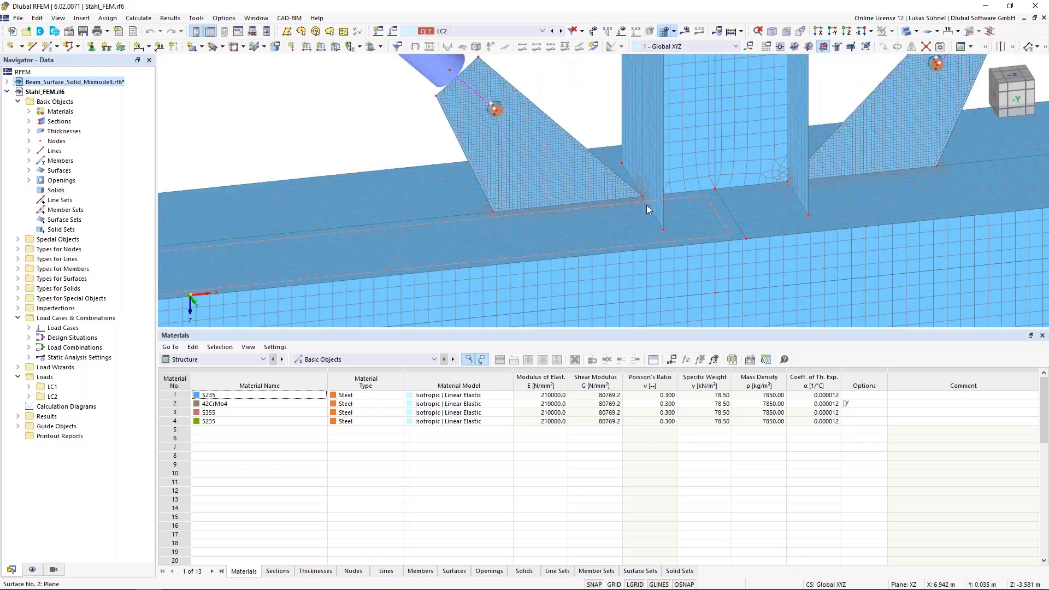
ctrl+middle_drag(590, 138, 595, 114)
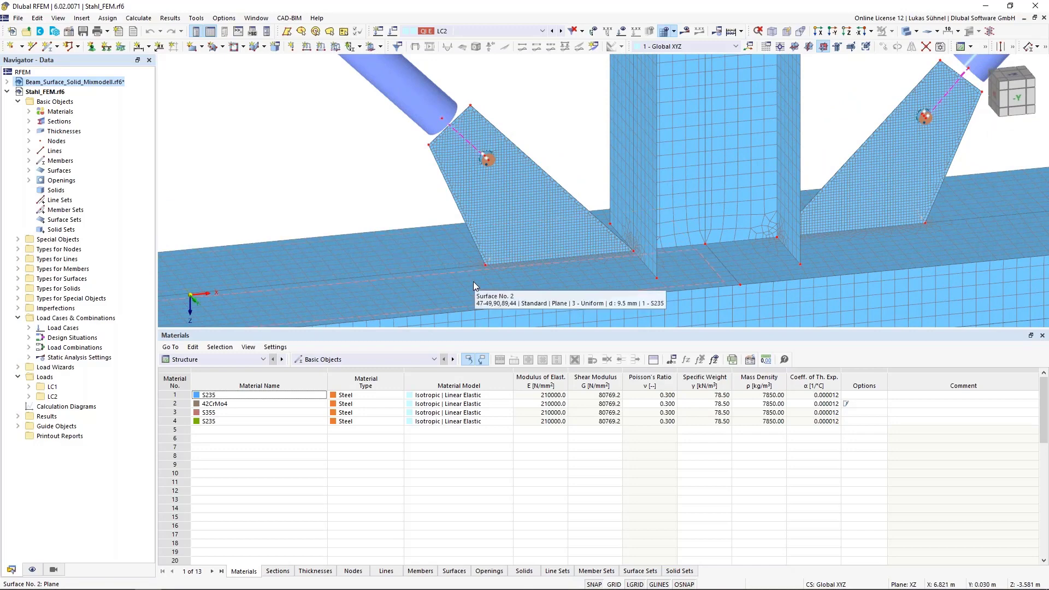
Step: Start a new line welded joint and set its joint type to Tee Joint
click(18, 259)
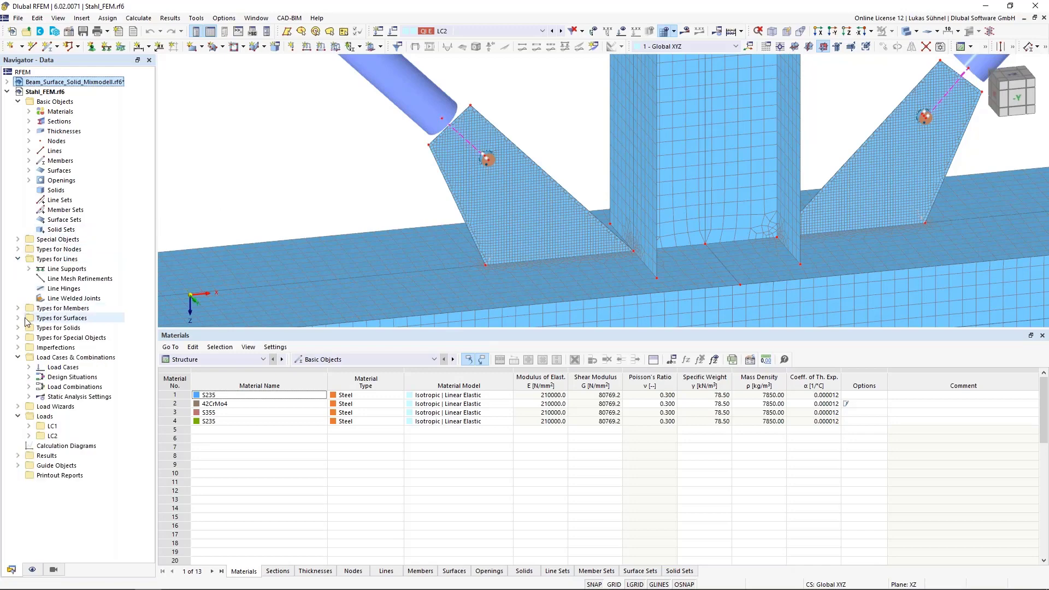
click(57, 260)
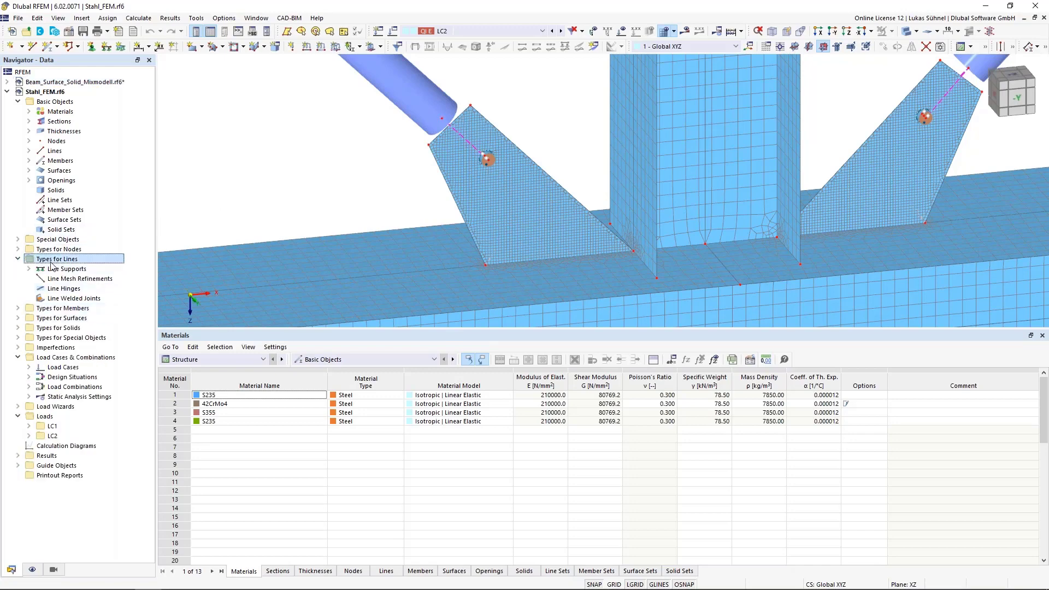
click(52, 299)
right_click(52, 302)
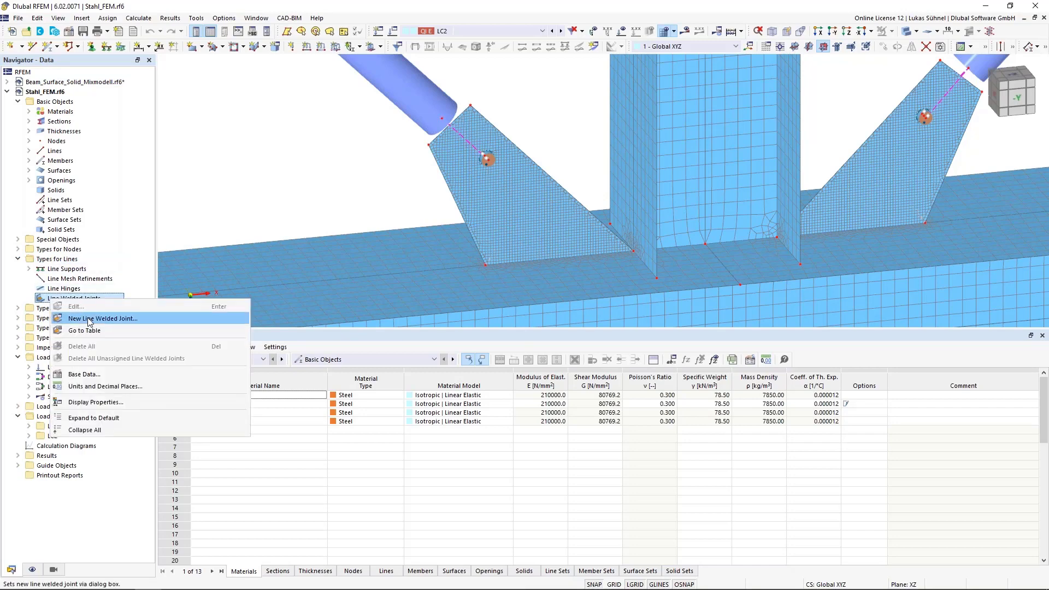
click(88, 319)
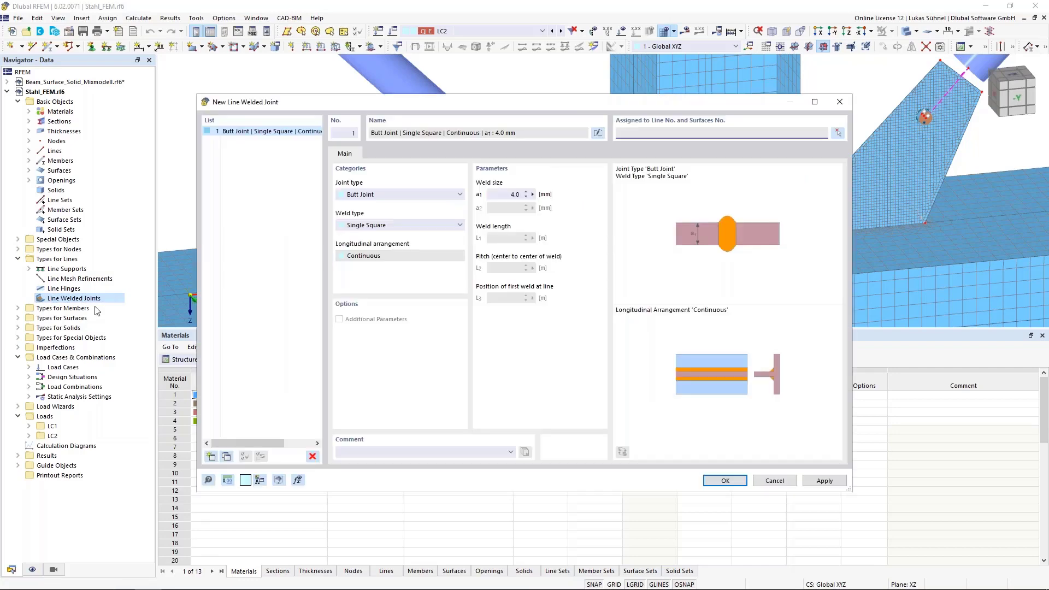
click(391, 194)
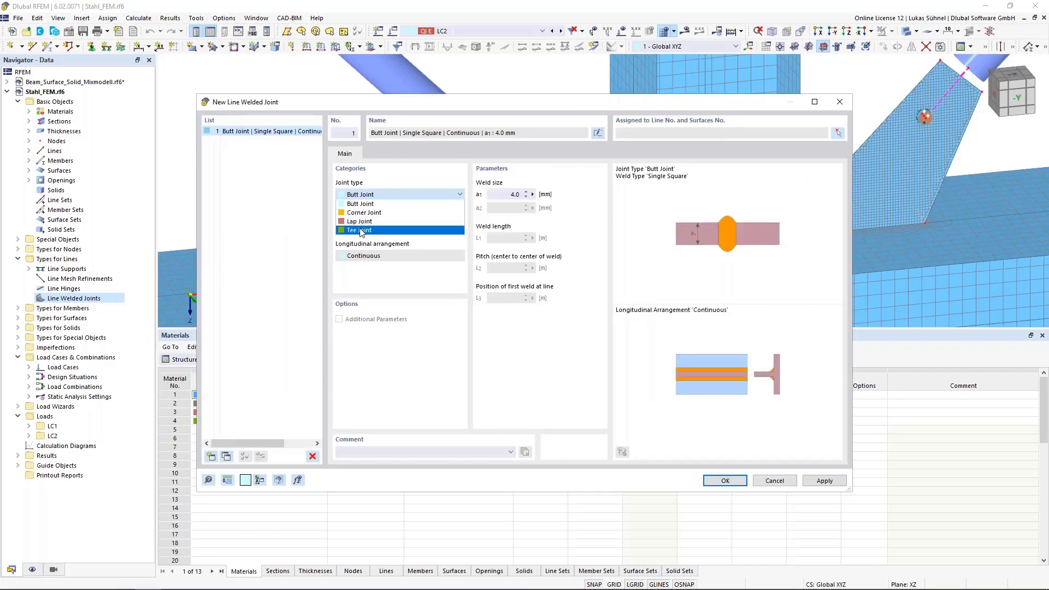
click(383, 230)
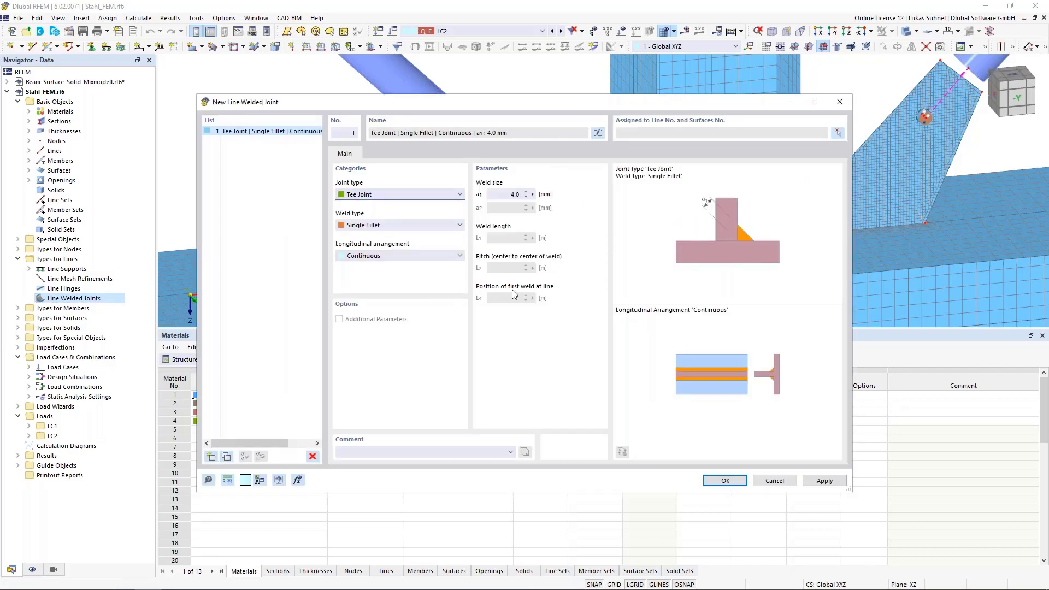
Step: Define the weld as Single Fillet with a Continuous longitudinal arrangement and a weld size of 4.0 mm
click(378, 228)
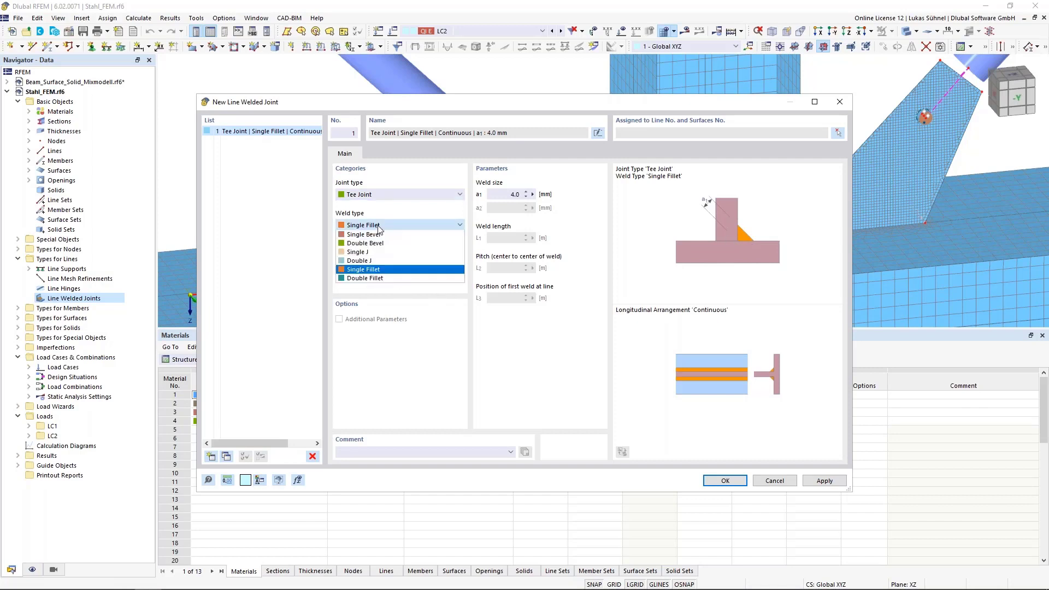
click(371, 271)
click(373, 259)
click(384, 257)
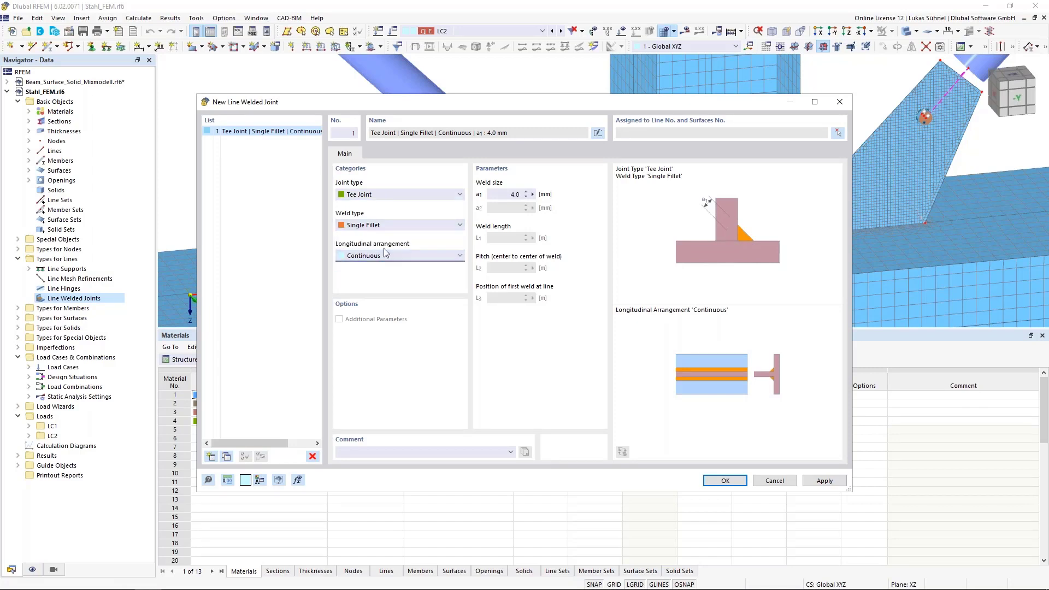
click(503, 194)
Step: Assign the welded joint to line 89 at the gusset plate's base with surfaces 16, 1 and 2, and create it
click(837, 133)
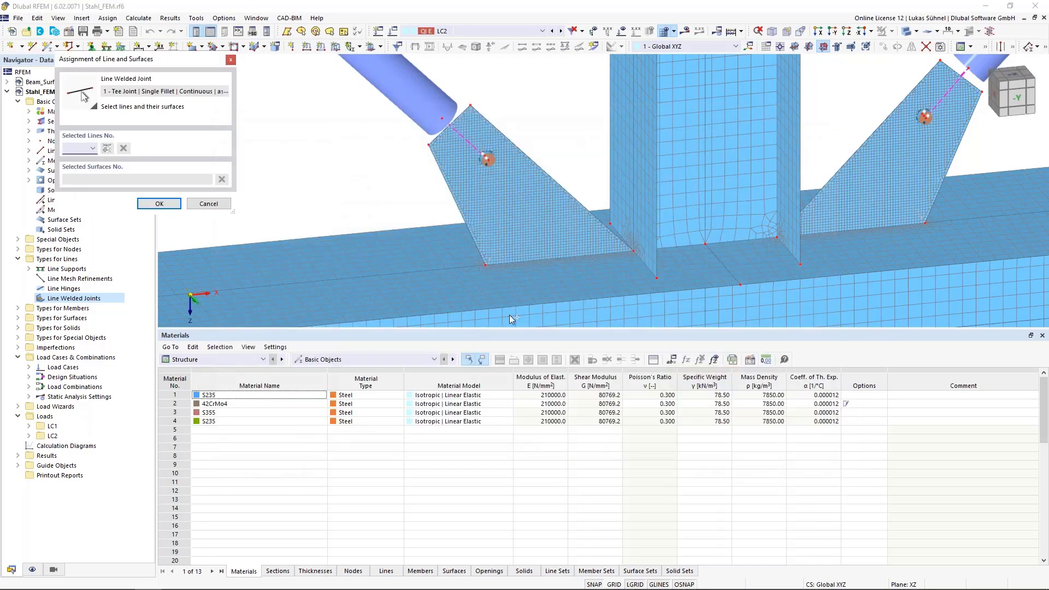
click(554, 261)
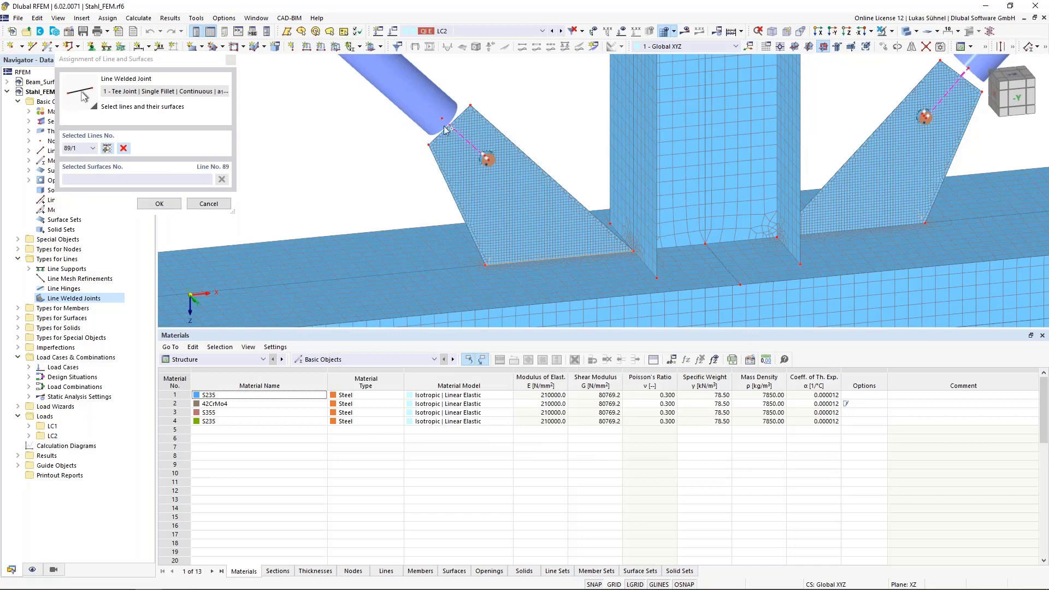
scroll(444, 128, down, 1)
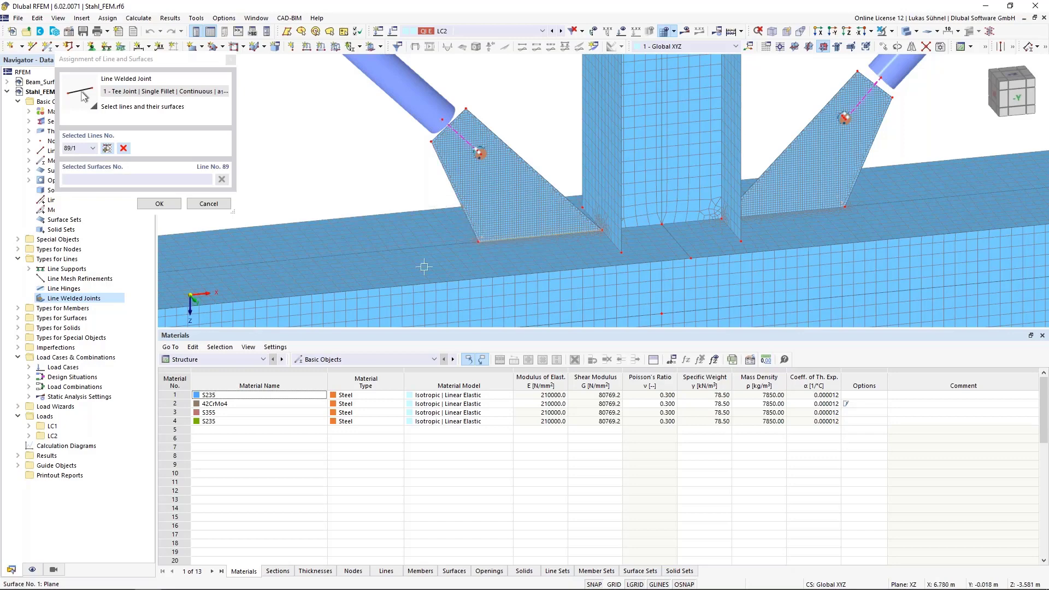
click(446, 157)
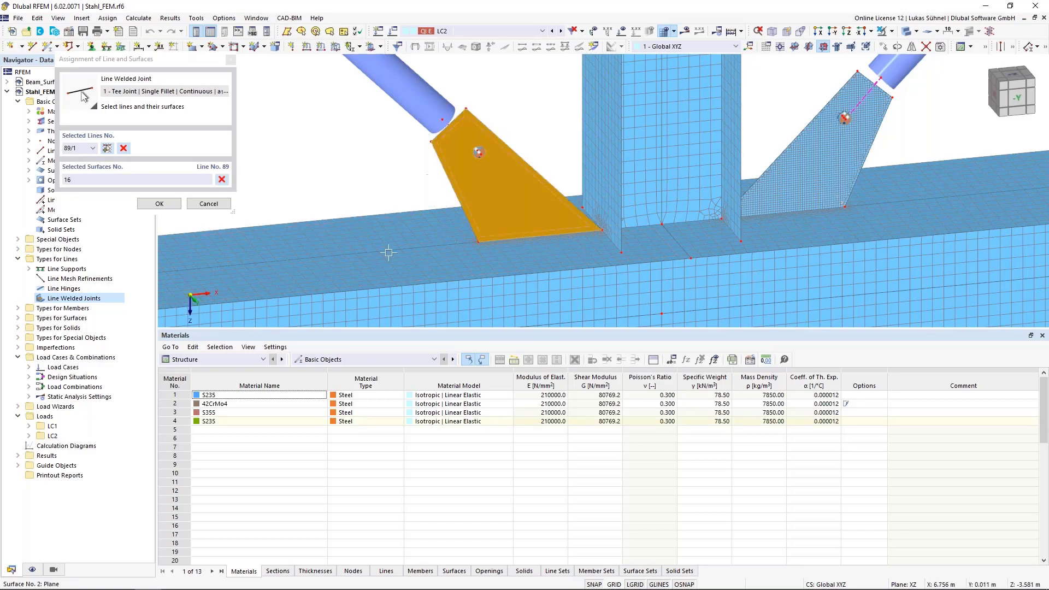
click(413, 218)
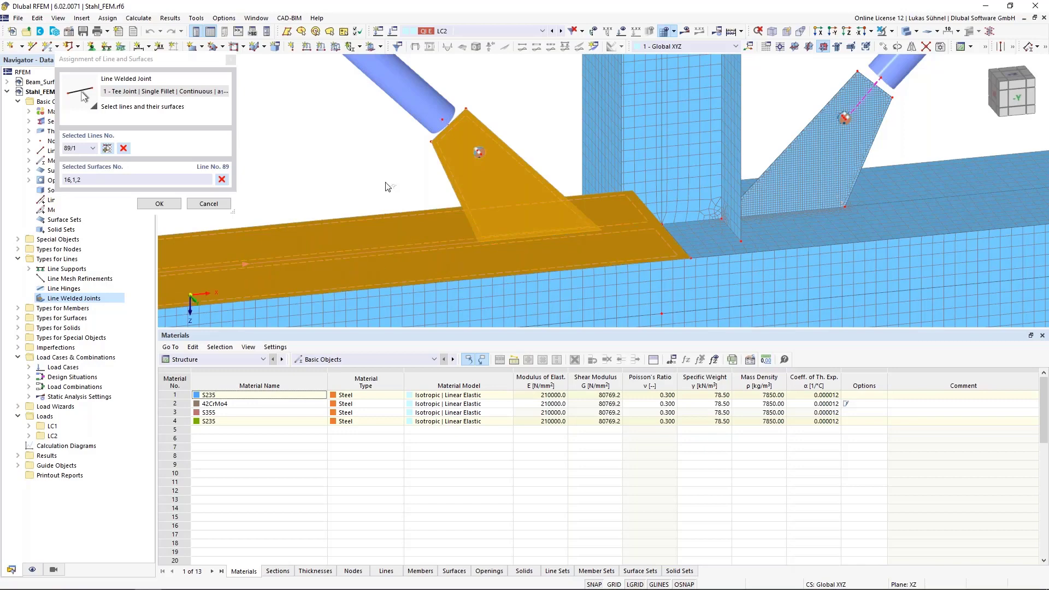
ctrl+middle_drag(414, 218, 373, 225)
click(159, 203)
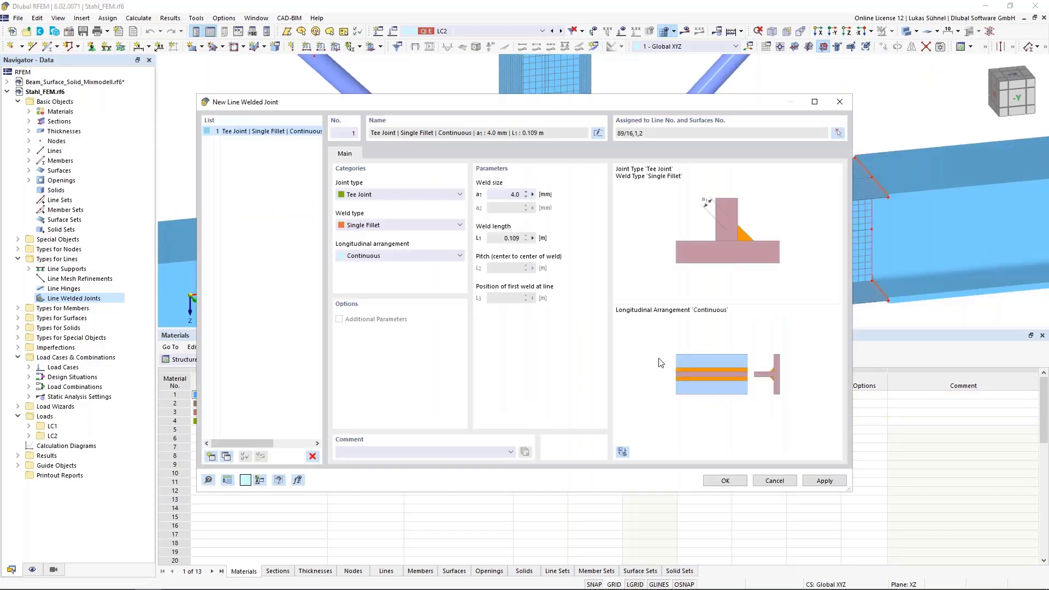
click(723, 481)
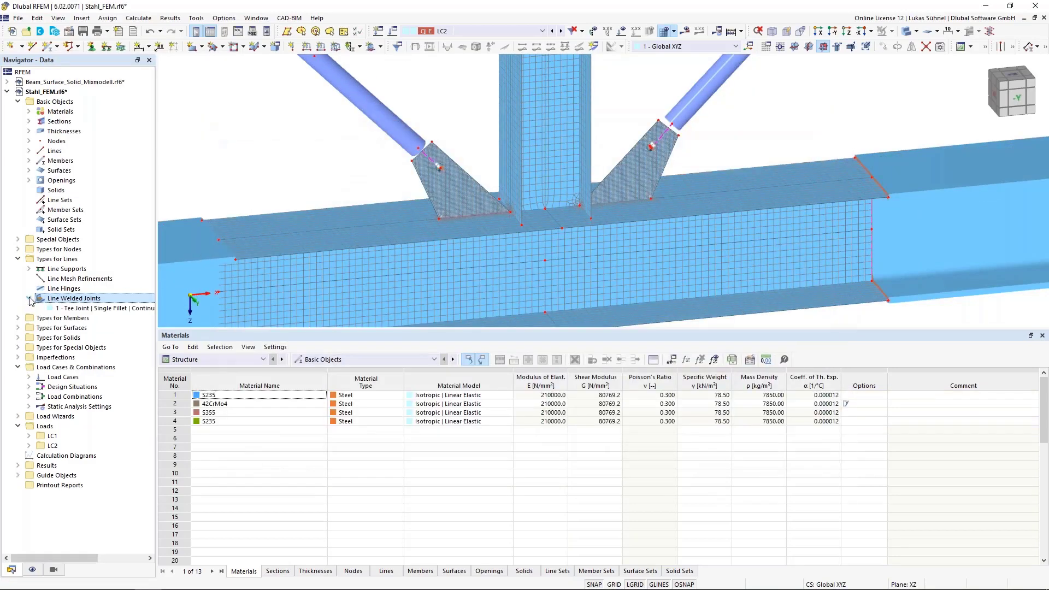
Step: Highlight the new line welded joint and examine its weld lines along the gusset plate's base edge
click(75, 309)
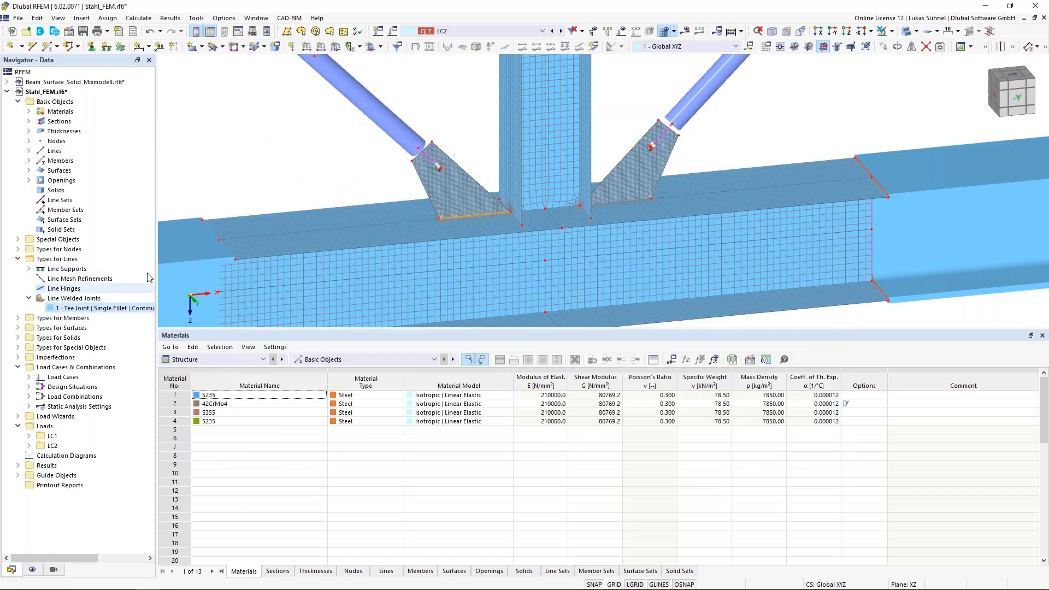
scroll(468, 205, up, 10)
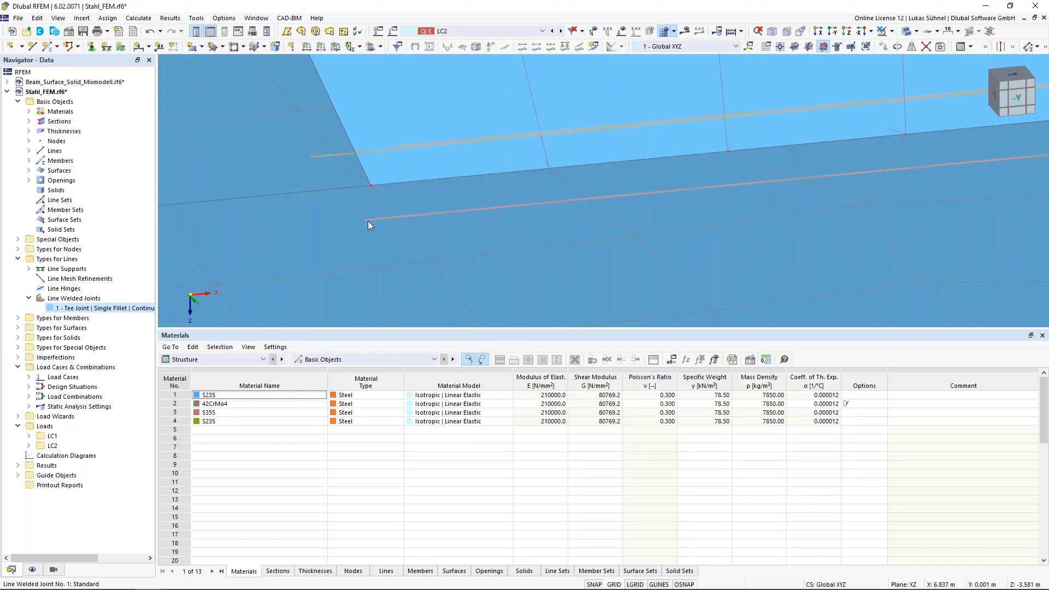
scroll(380, 227, down, 4)
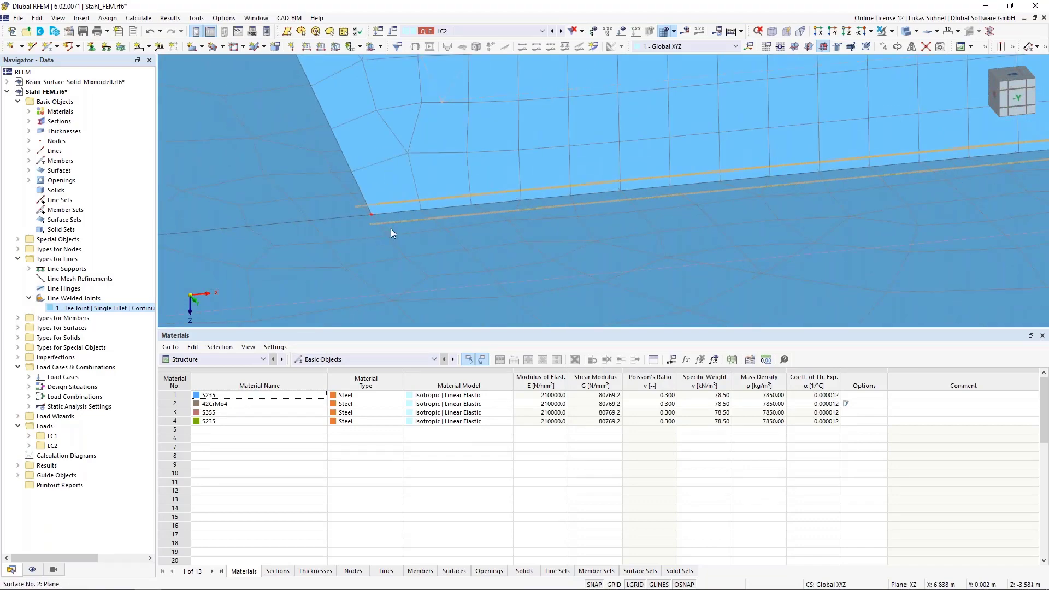
Step: Inspect the line welded joint at the base of the gusset plate beside the vertical post
scroll(388, 241, down, 5)
scroll(410, 241, down, 5)
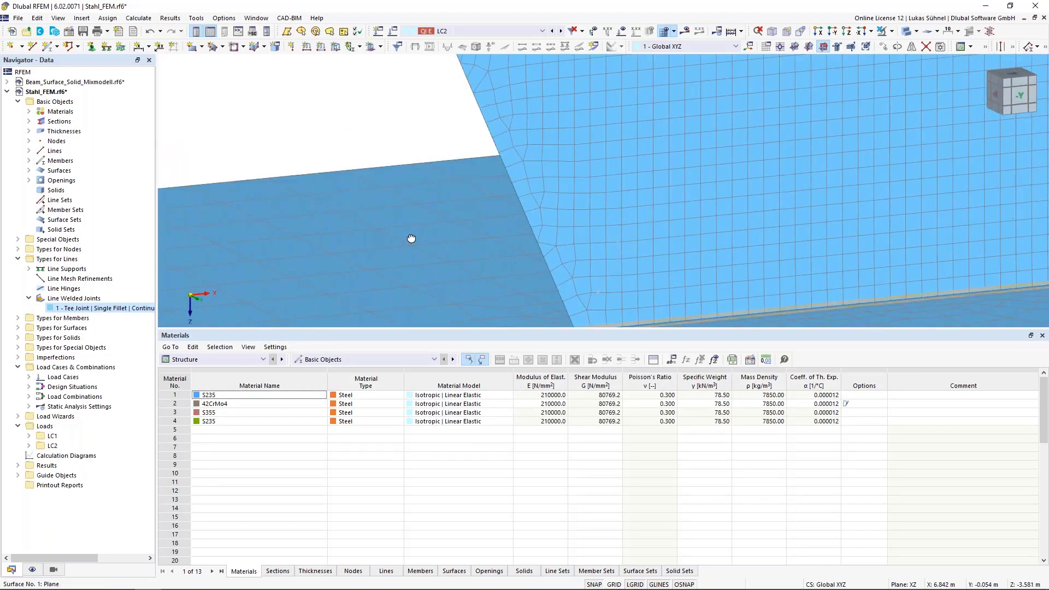
scroll(402, 276, down, 10)
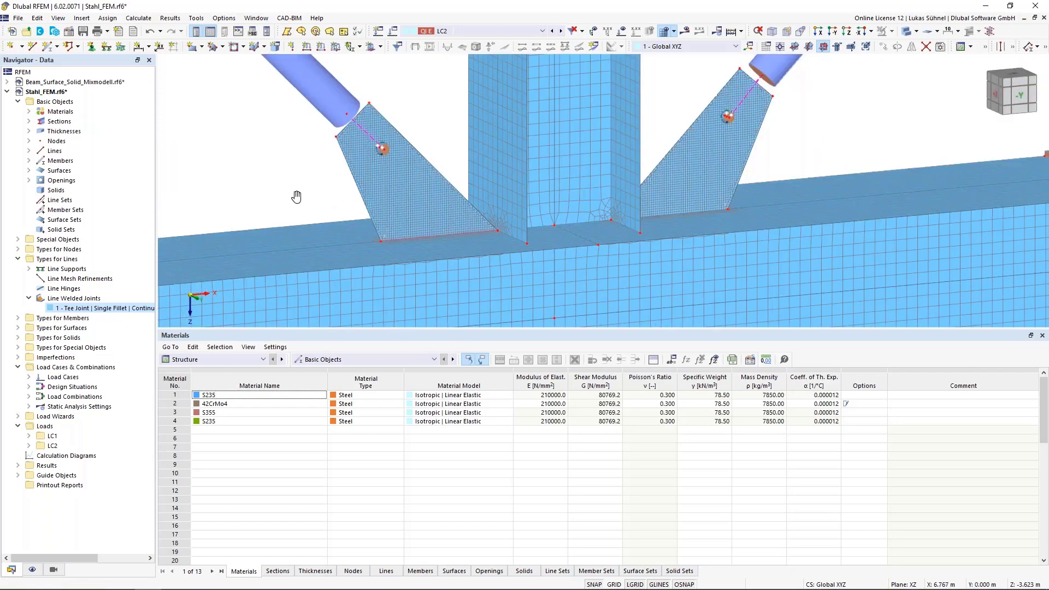
ctrl+middle_drag(241, 166, 302, 189)
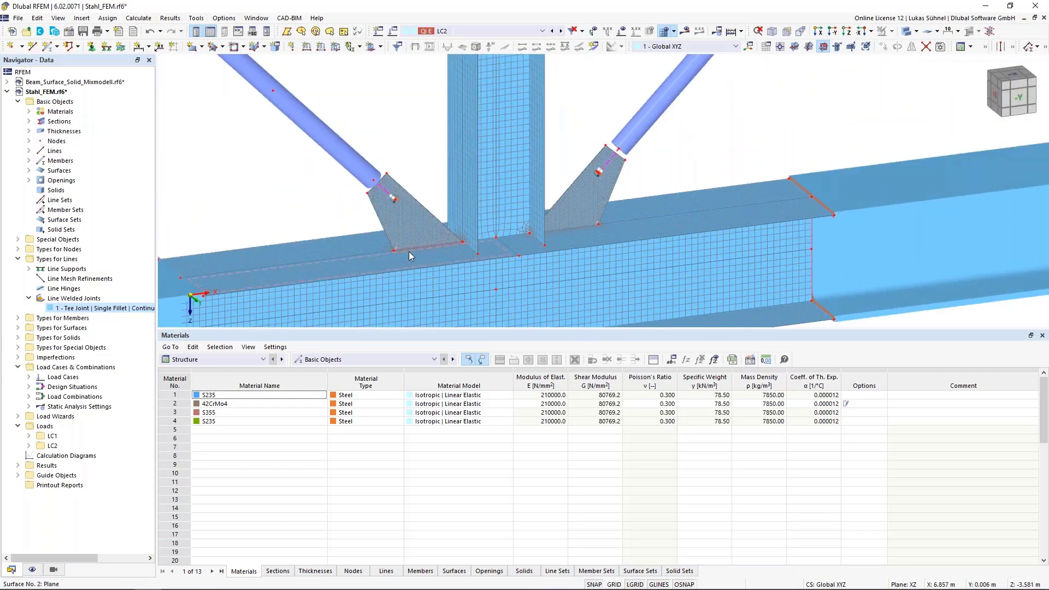
mouse_move(413, 249)
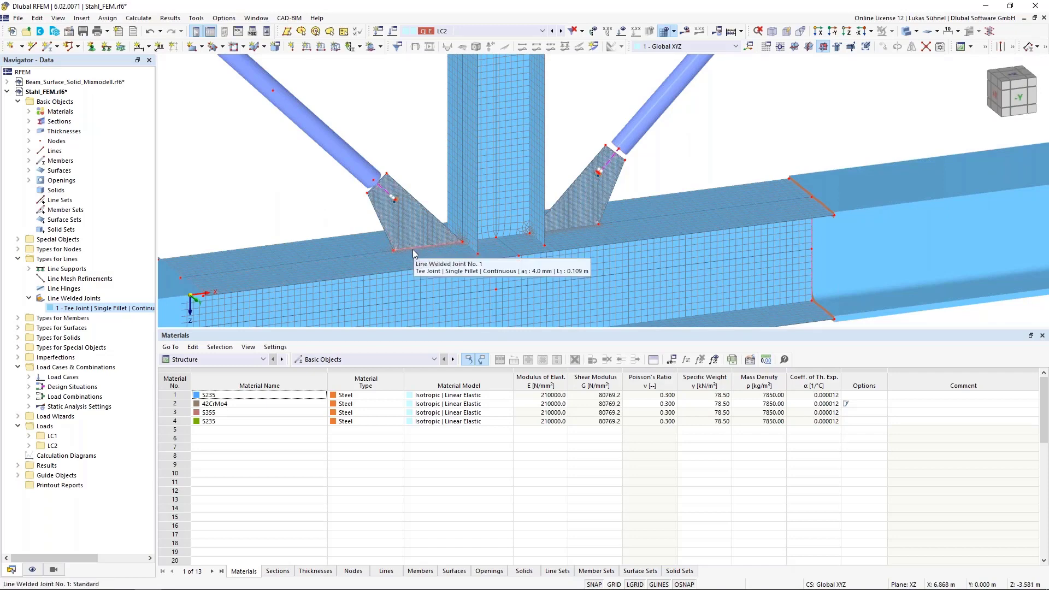
Step: Activate the Stress-Strain Analysis design add-on in the base data of the Stahl_FEM model
right_click(59, 92)
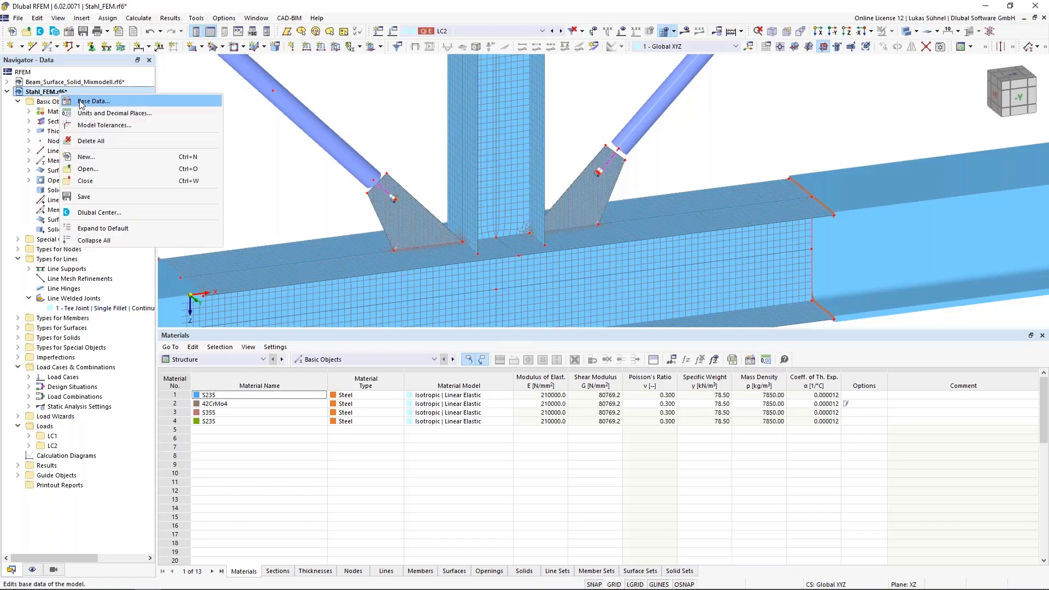
click(81, 102)
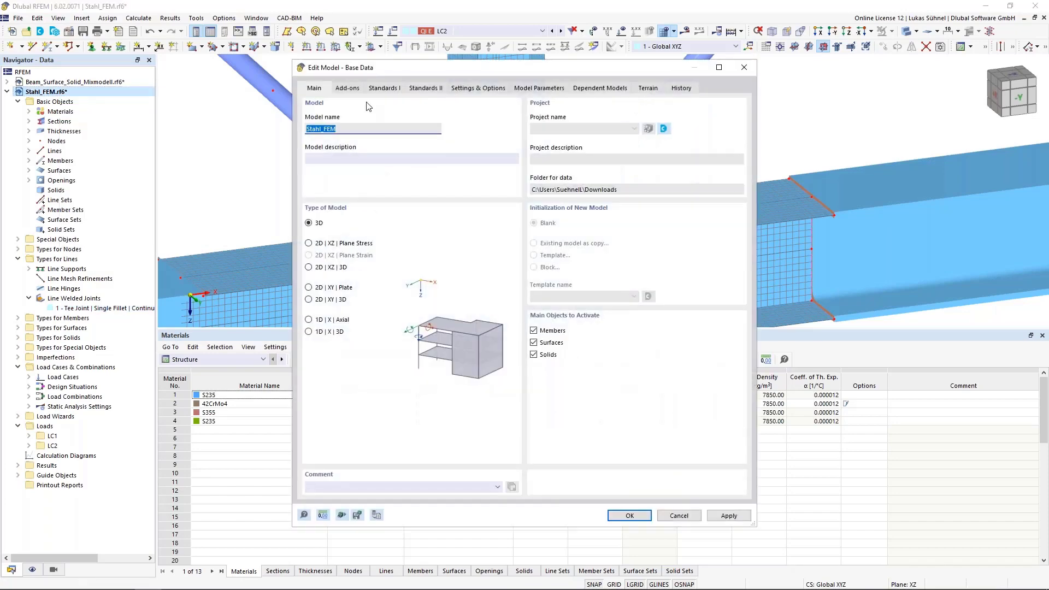
click(352, 88)
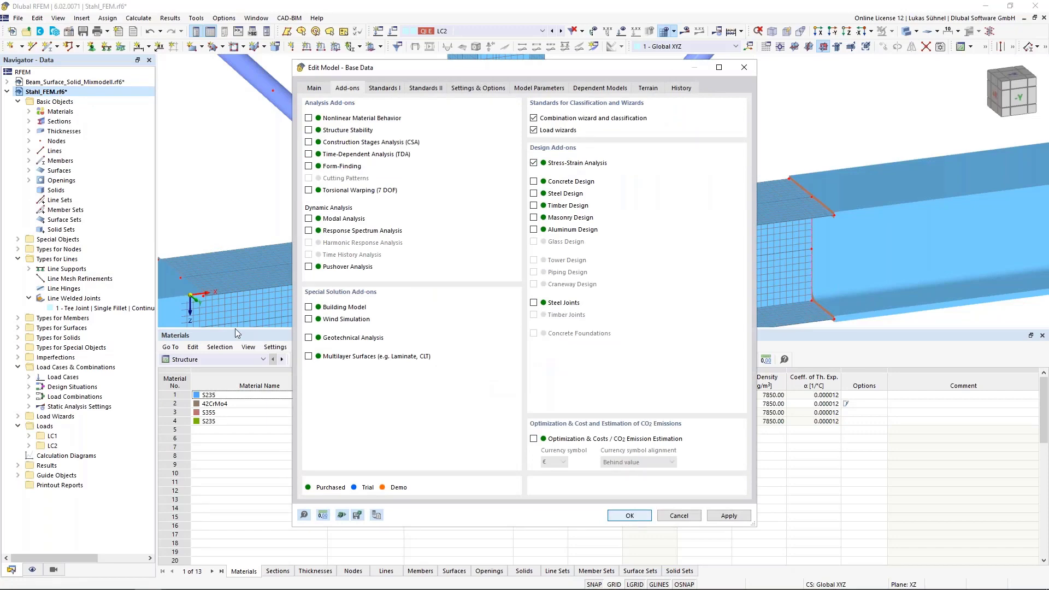
Step: Exclude design situation DS2, SLS - Characteristic, from the stress-strain analysis input data
click(219, 360)
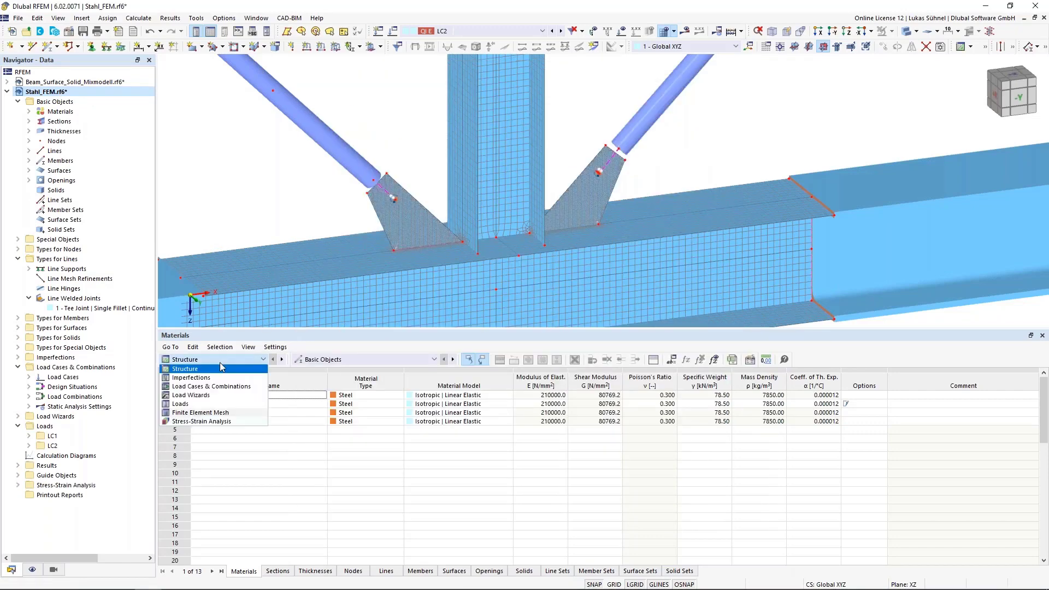
click(198, 421)
click(352, 359)
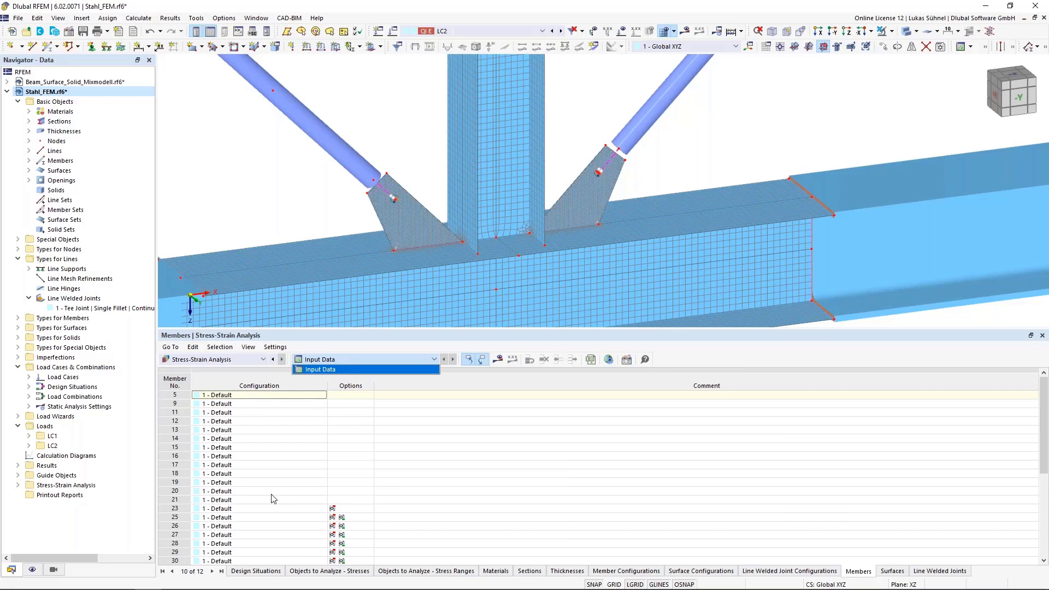
click(260, 570)
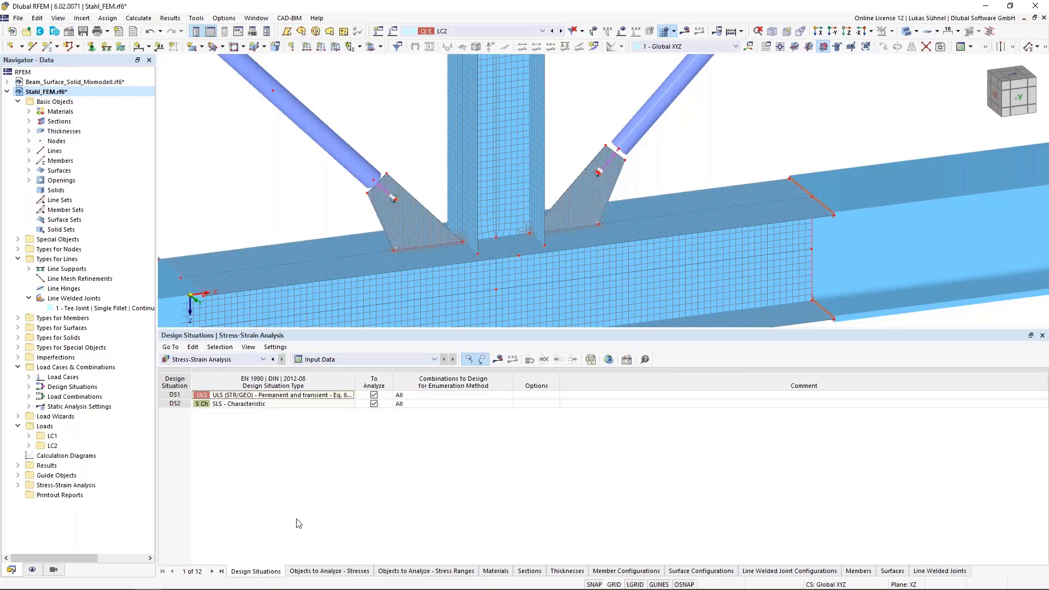
click(373, 403)
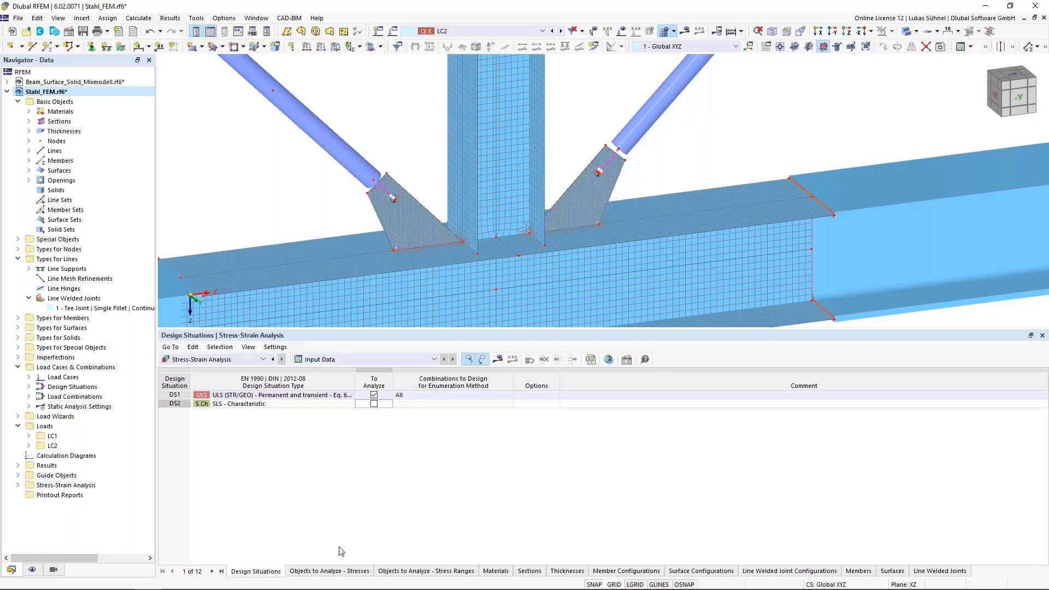
Step: Turn off analyzing all members and all surfaces in the objects to analyze for stresses
click(348, 571)
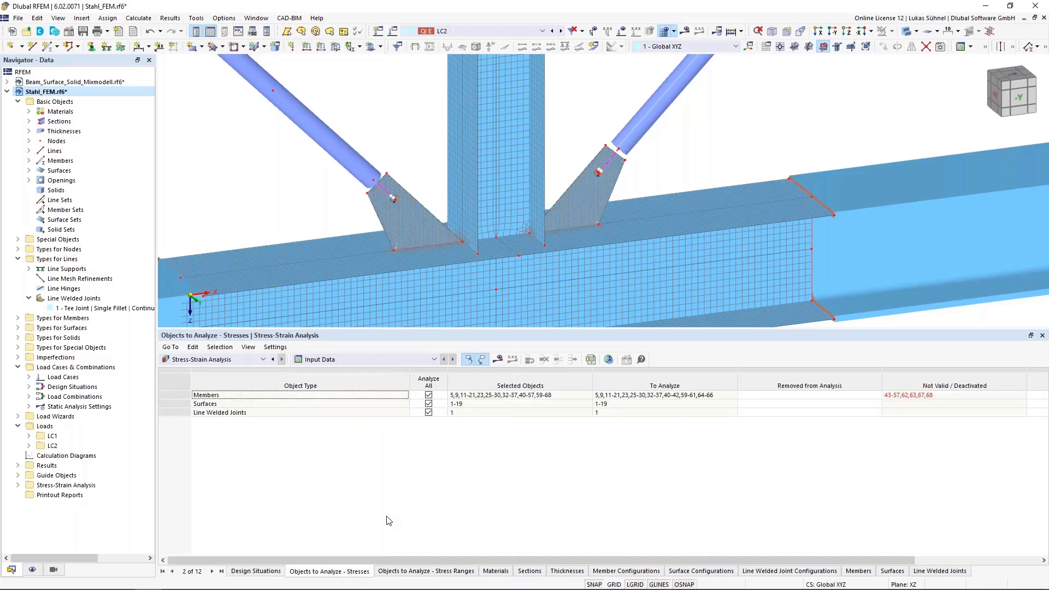
click(428, 395)
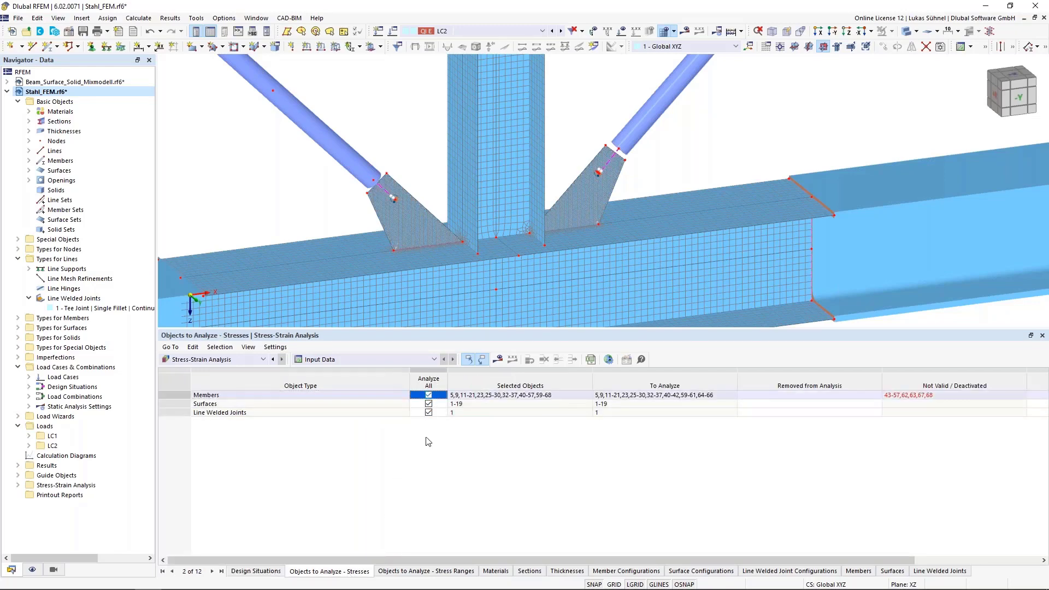
click(428, 403)
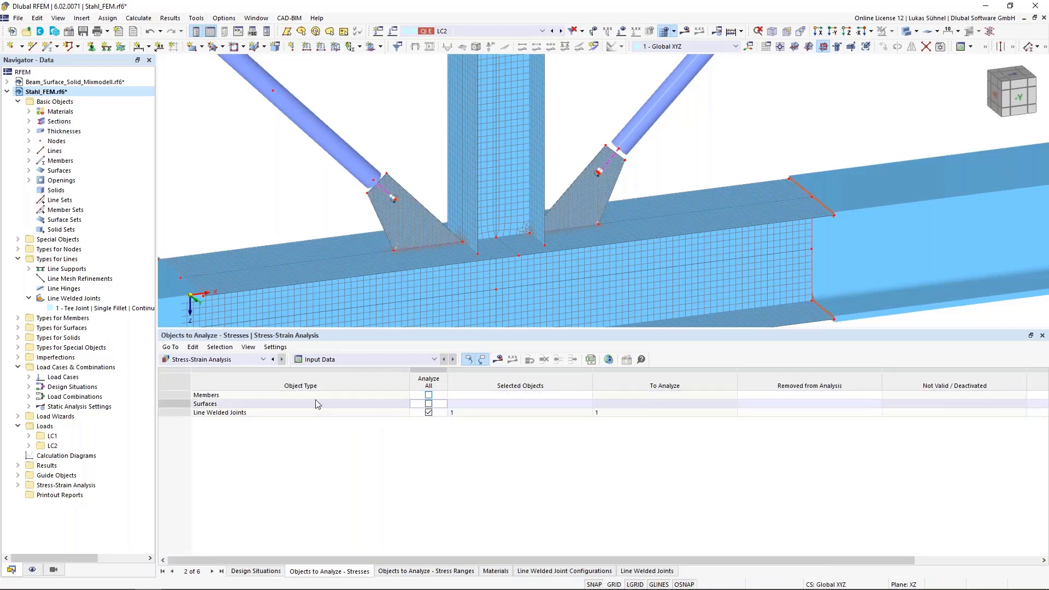
Step: Assign the joint region's surfaces 1-16,18 to the stress analysis and check which line welded joint is selected for it
click(546, 404)
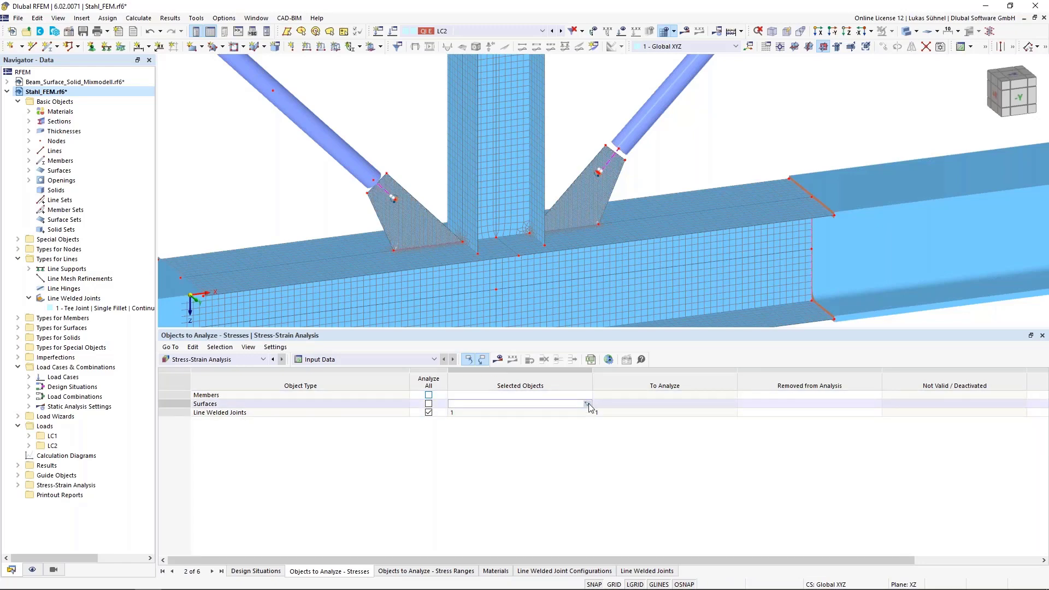
click(587, 404)
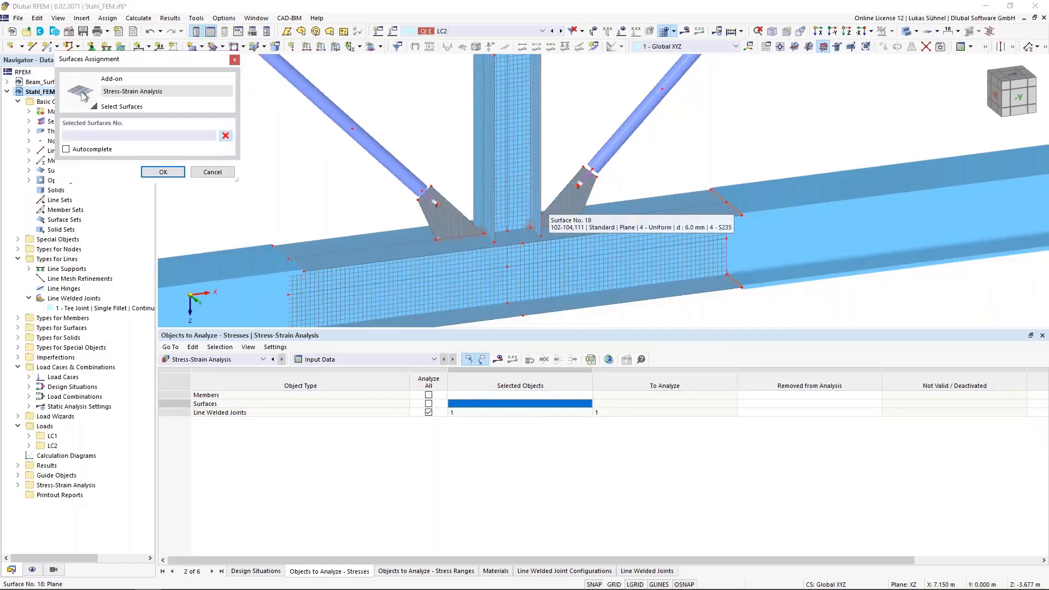
scroll(552, 164, down, 2)
drag(560, 135, 497, 295)
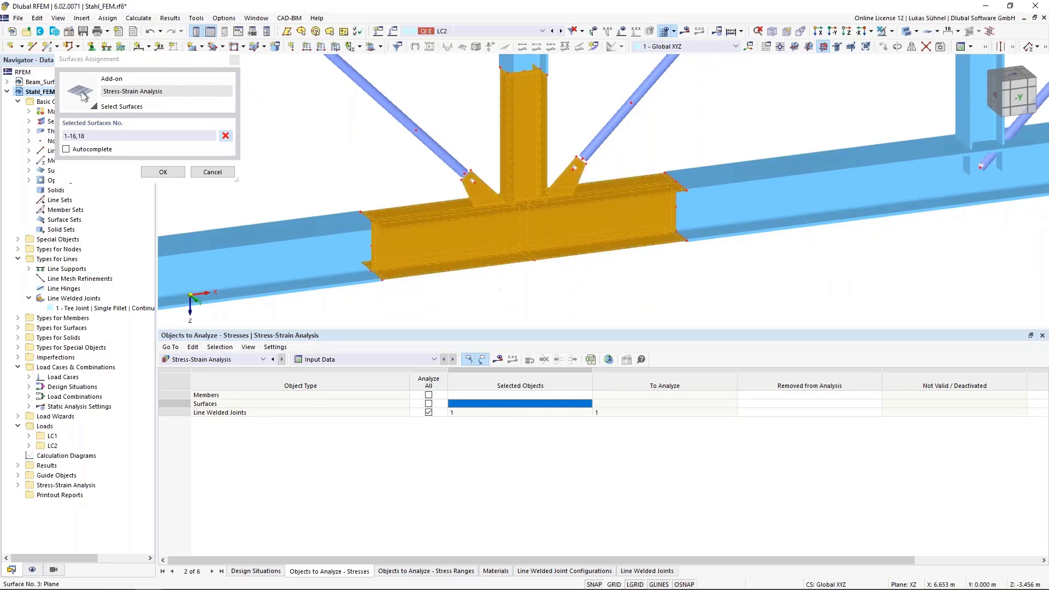
click(163, 172)
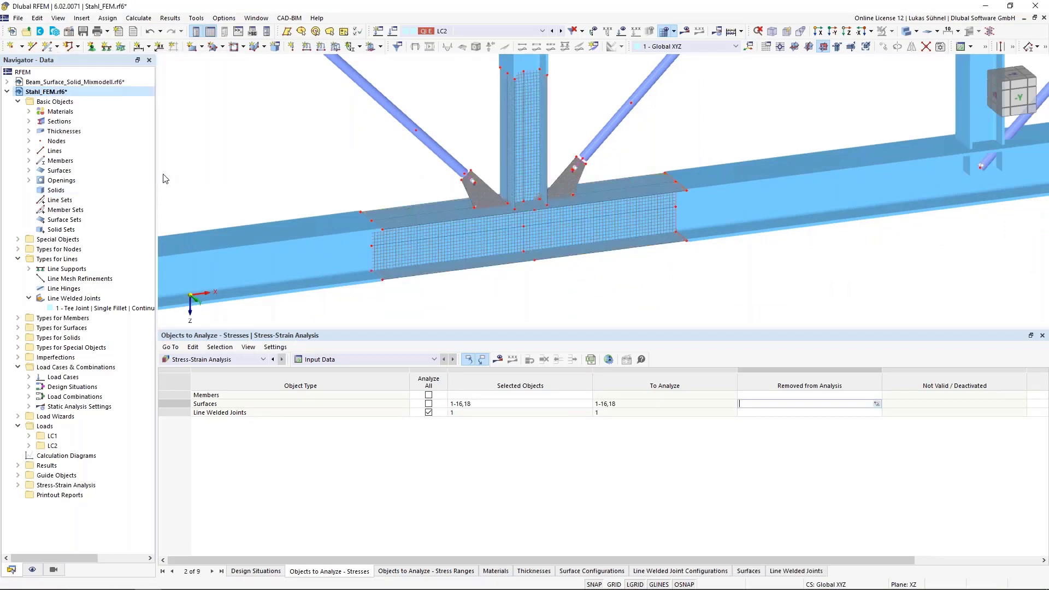
scroll(539, 250, up, 2)
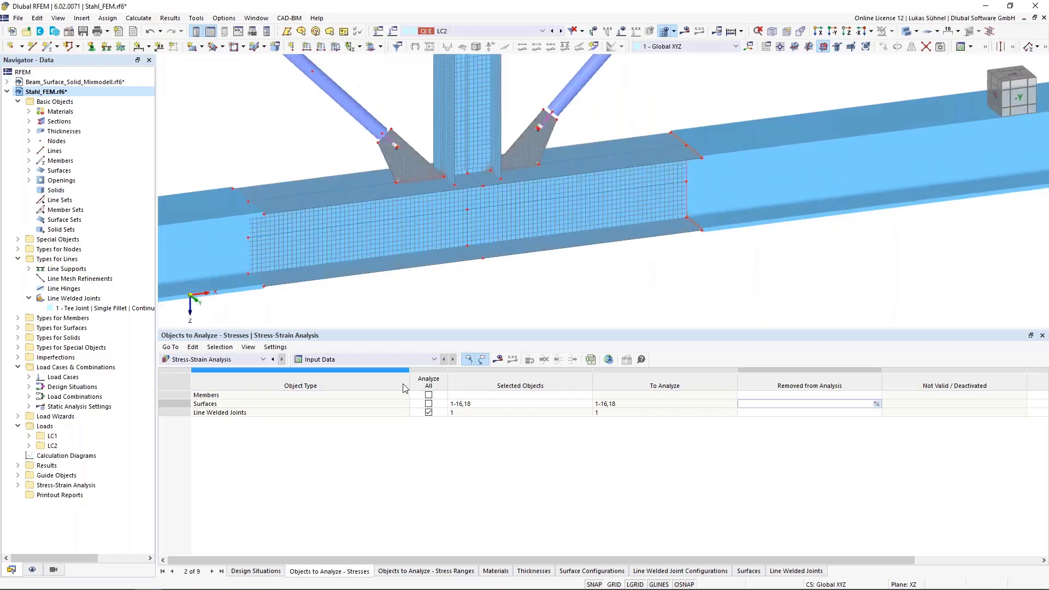
click(463, 415)
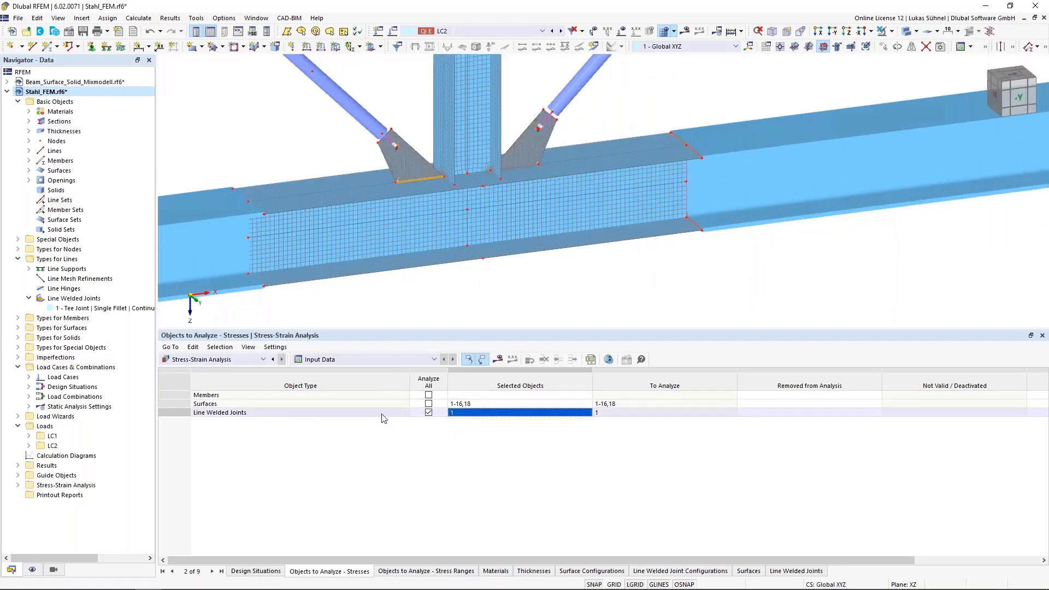
Step: Restrict the default surface configuration to the maximum shear stress τmax and the equivalent stress σeqv,max,von Mises
click(446, 572)
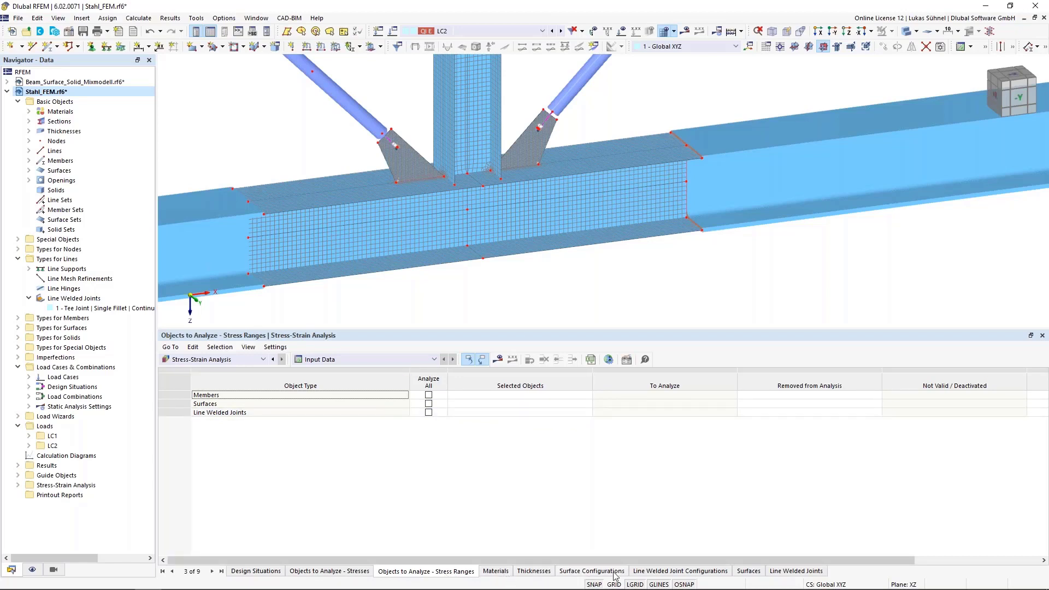
click(591, 571)
double_click(190, 399)
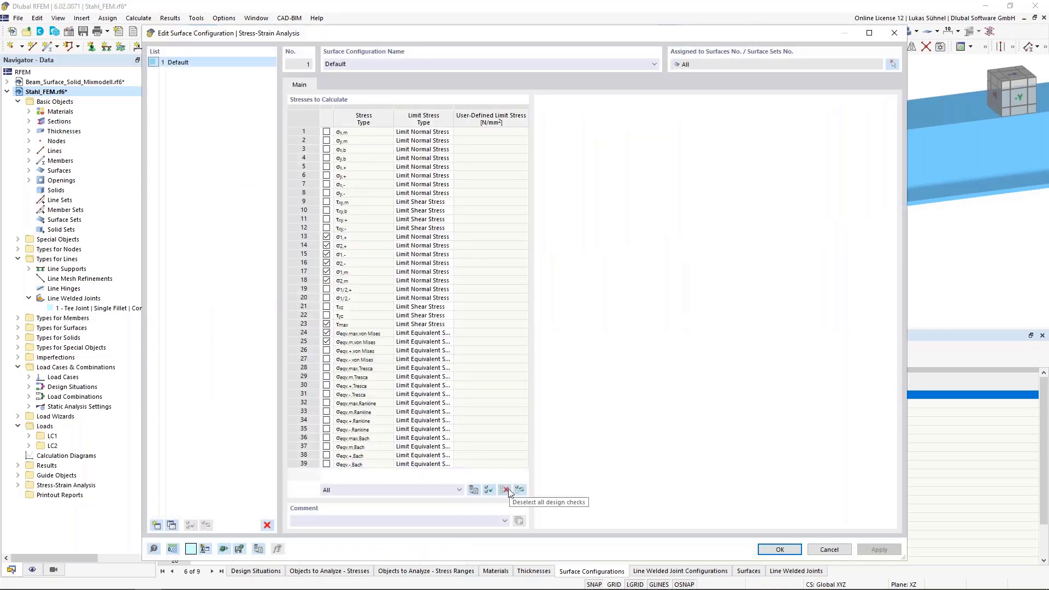
click(506, 489)
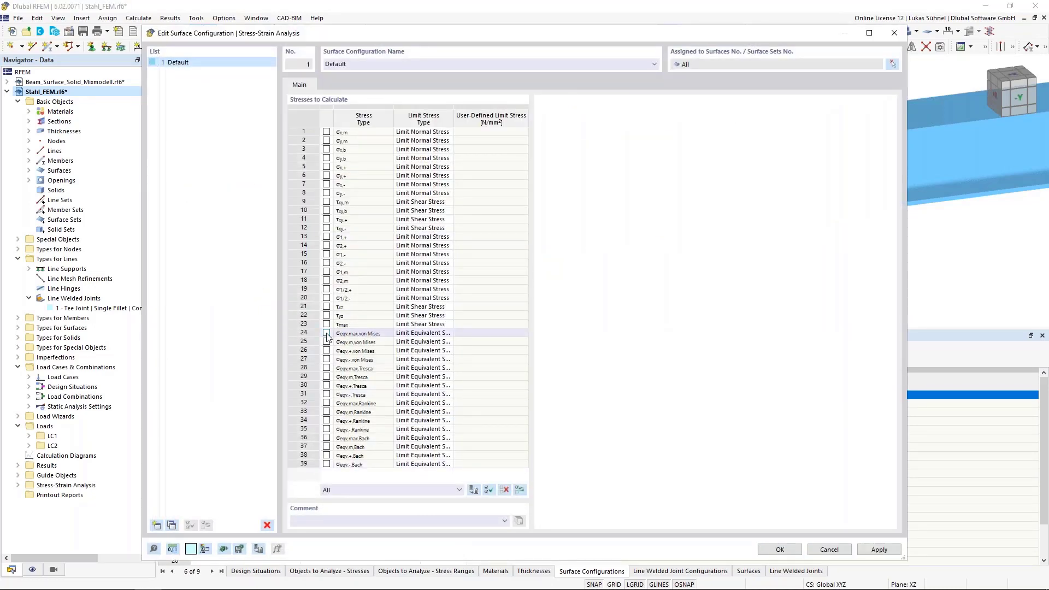
click(326, 333)
click(326, 324)
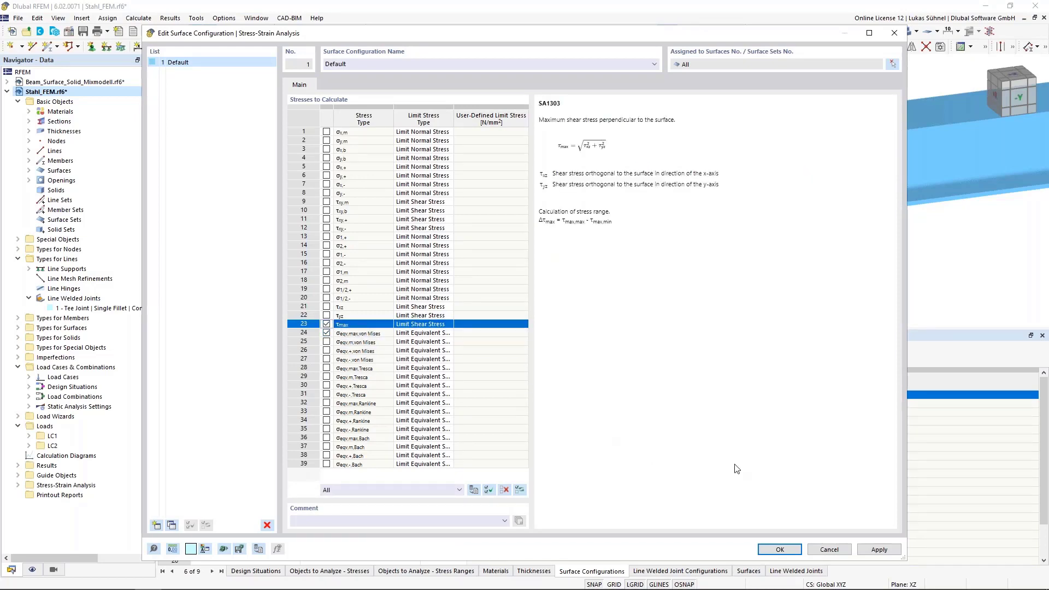
click(780, 549)
Step: Set the stress distribution for fillet welds to Simplified in the default line welded joint configuration's special options
click(663, 571)
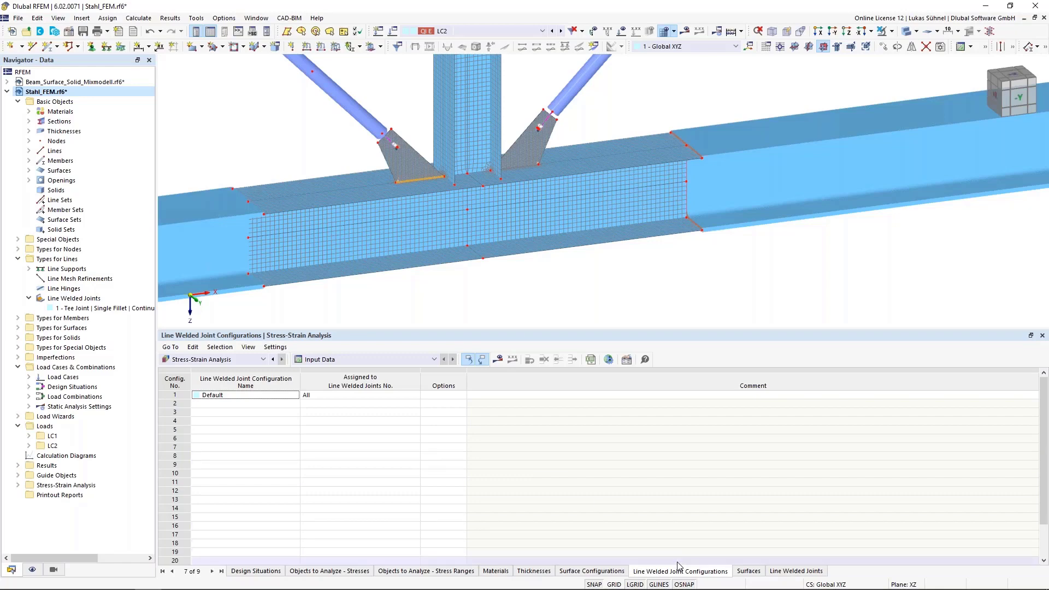
double_click(171, 398)
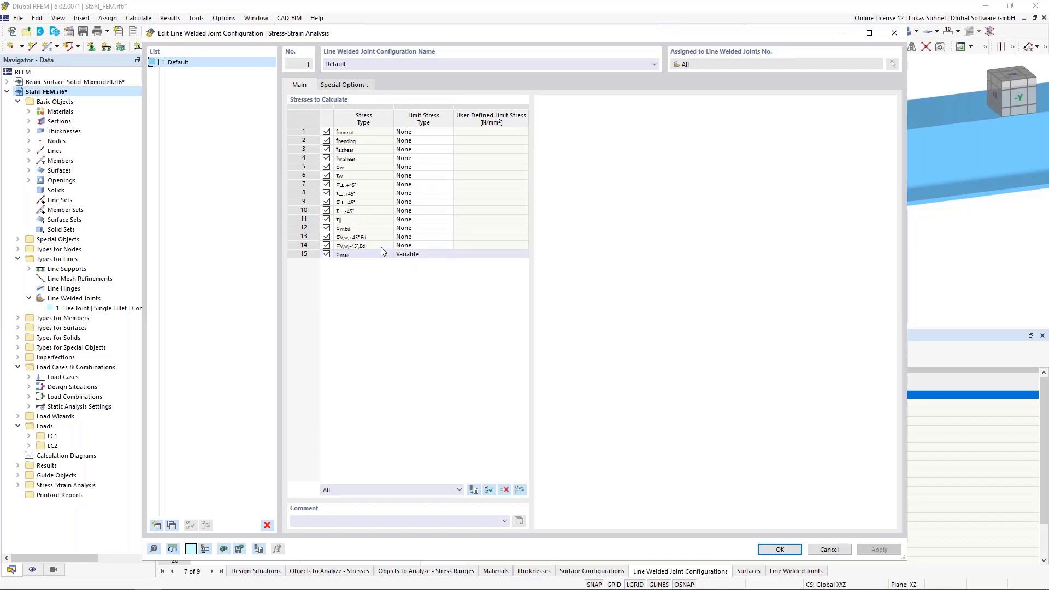
click(331, 86)
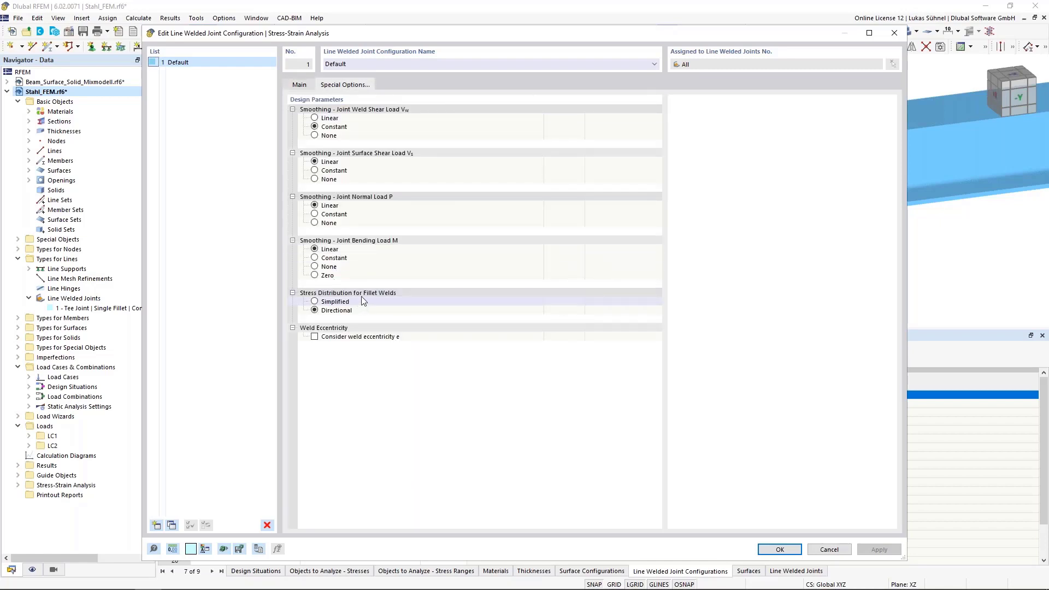
click(315, 302)
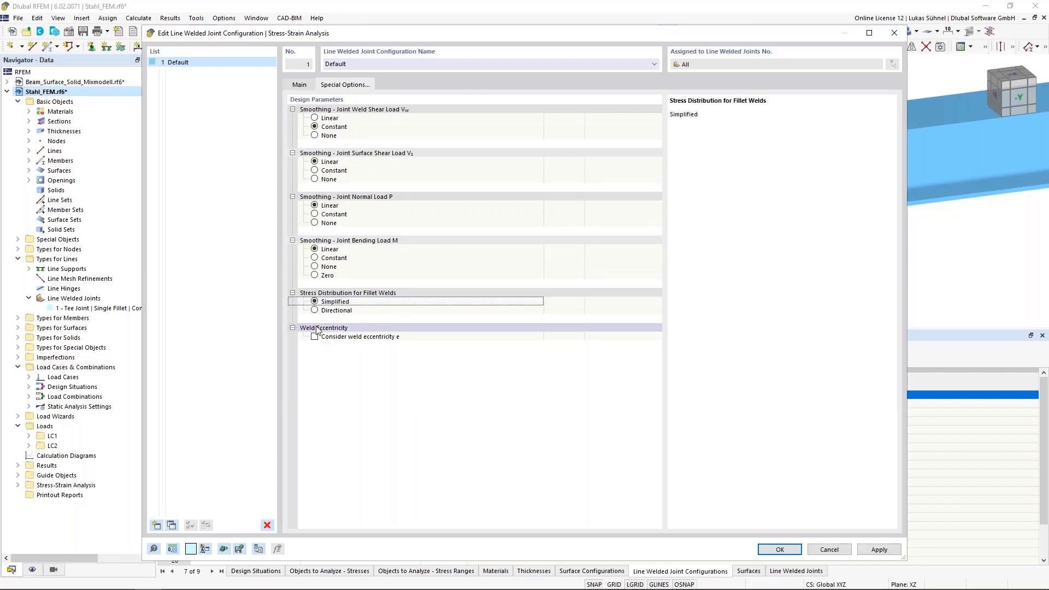
click(314, 313)
click(315, 302)
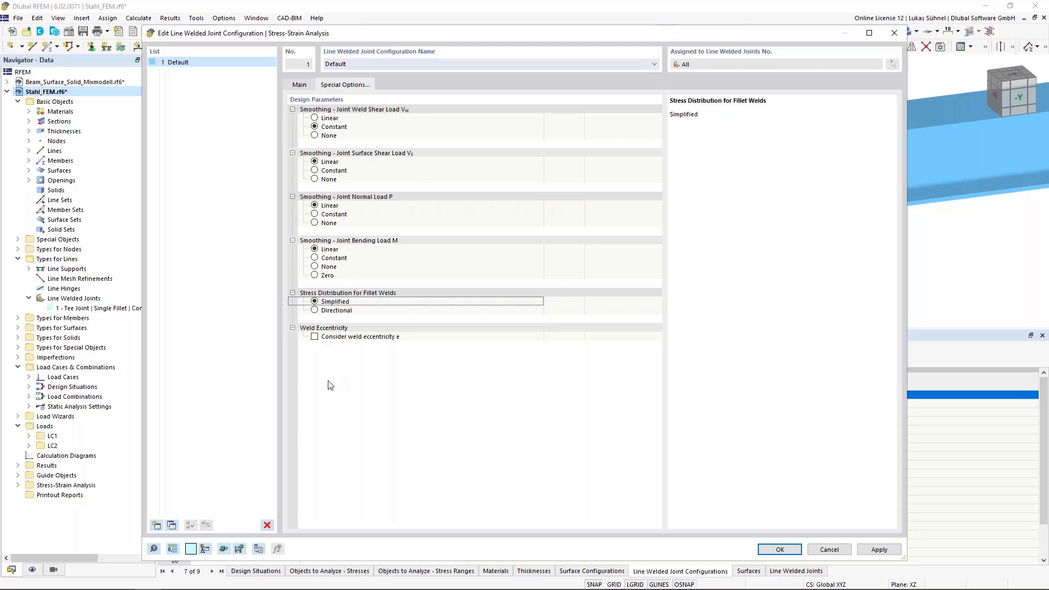
Step: Restrict the weld stresses to calculate to f normal, f bending, f s,shear, f w,shear and the resulting throat stress σw,Ed
click(299, 85)
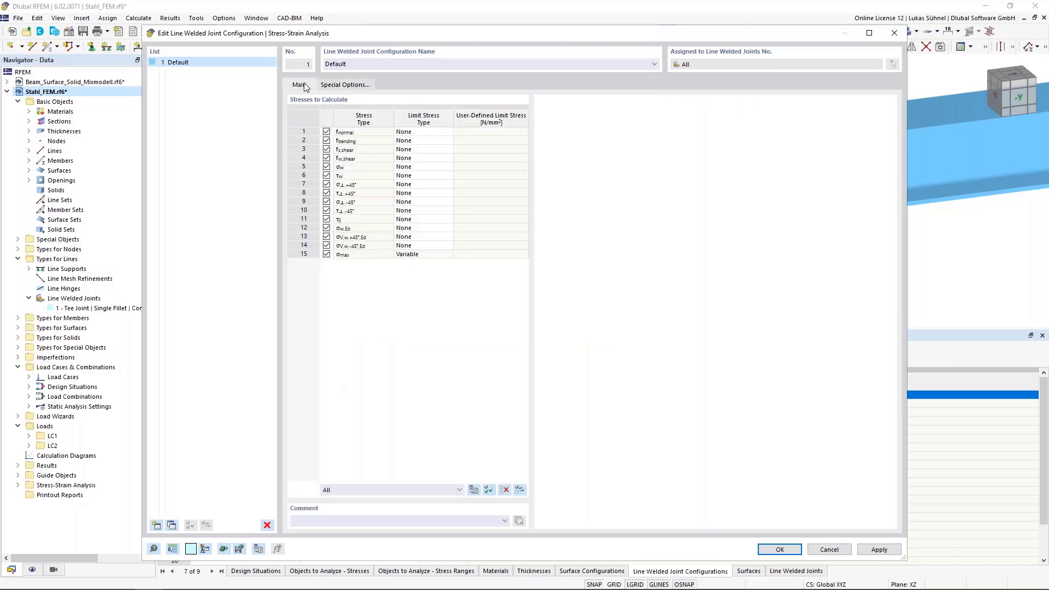
click(306, 246)
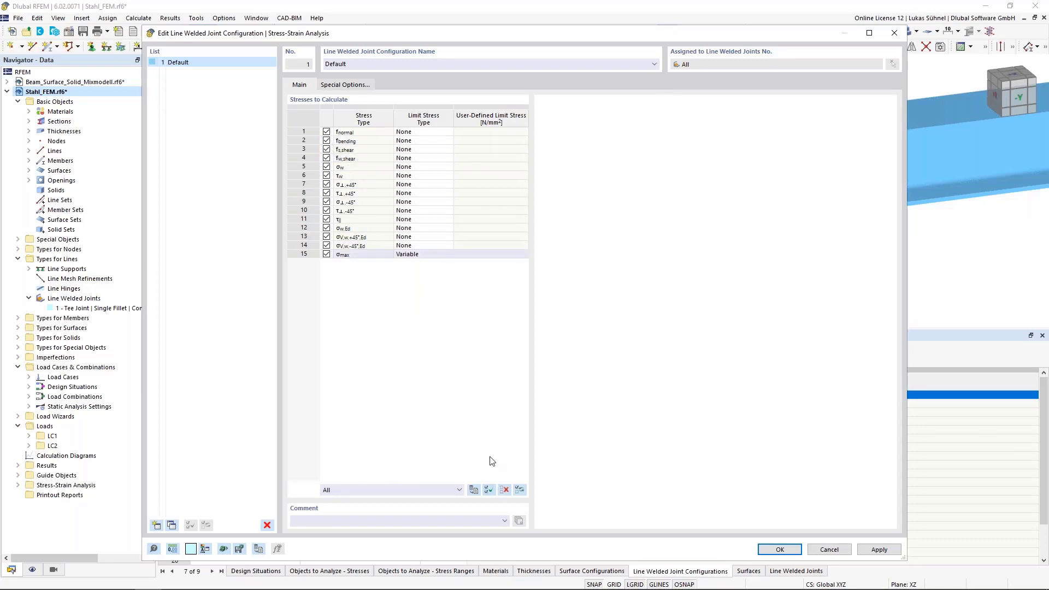
click(504, 489)
click(326, 132)
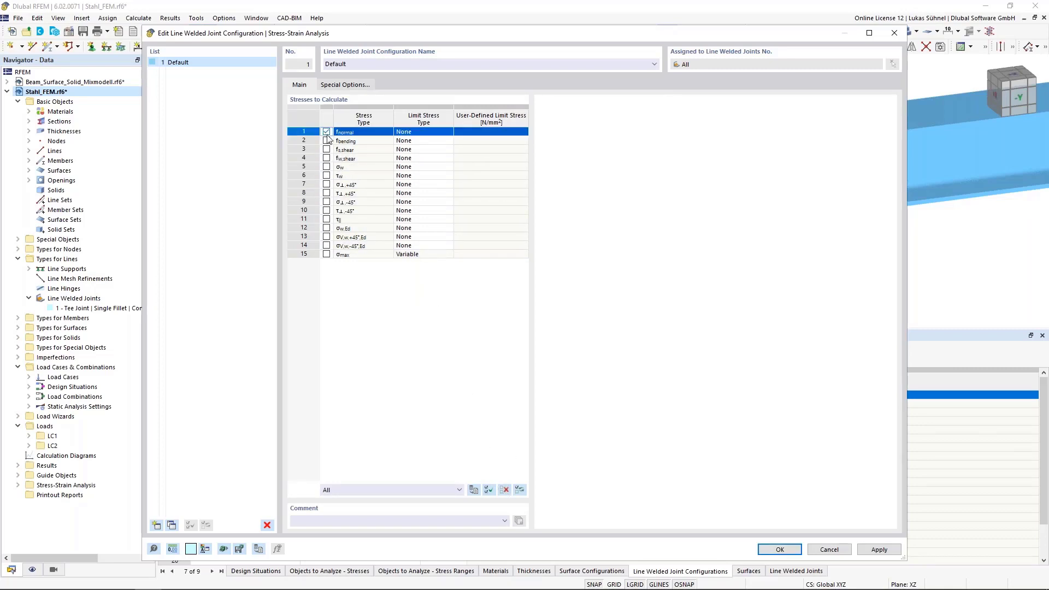
click(326, 140)
click(326, 149)
click(326, 158)
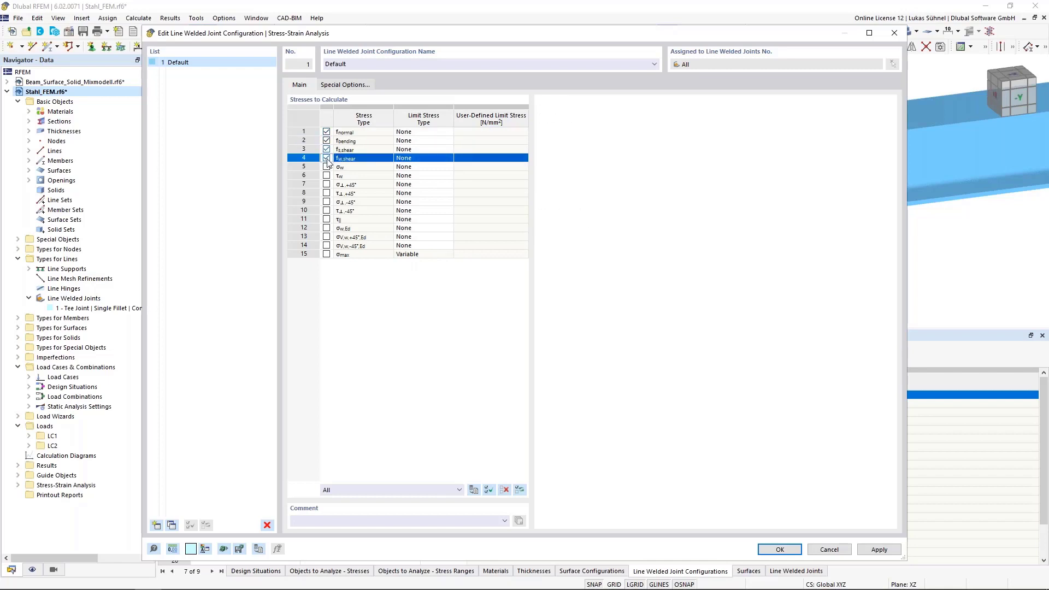
click(326, 228)
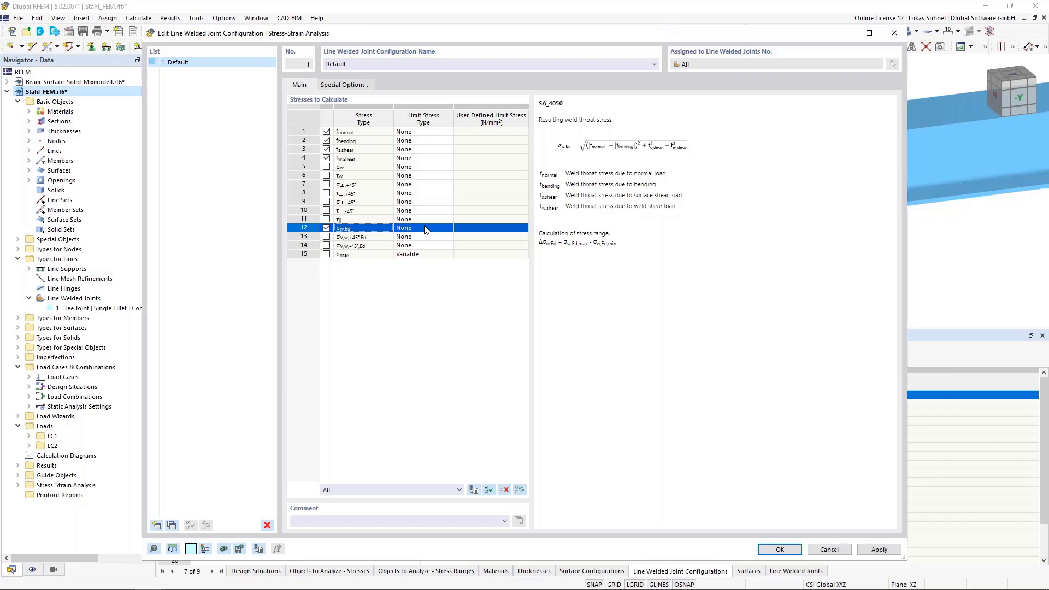
Step: Give the resulting throat stress σw,Ed a user-defined limit stress of 208 N/mm² and save the line welded joint configuration
click(425, 228)
click(417, 247)
click(485, 228)
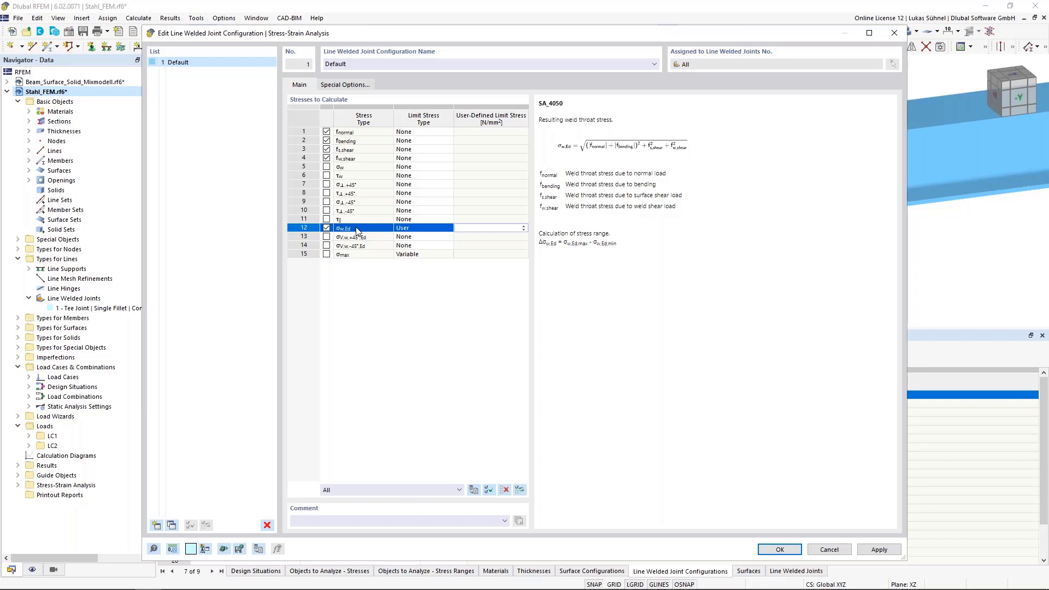
text(208)
click(411, 220)
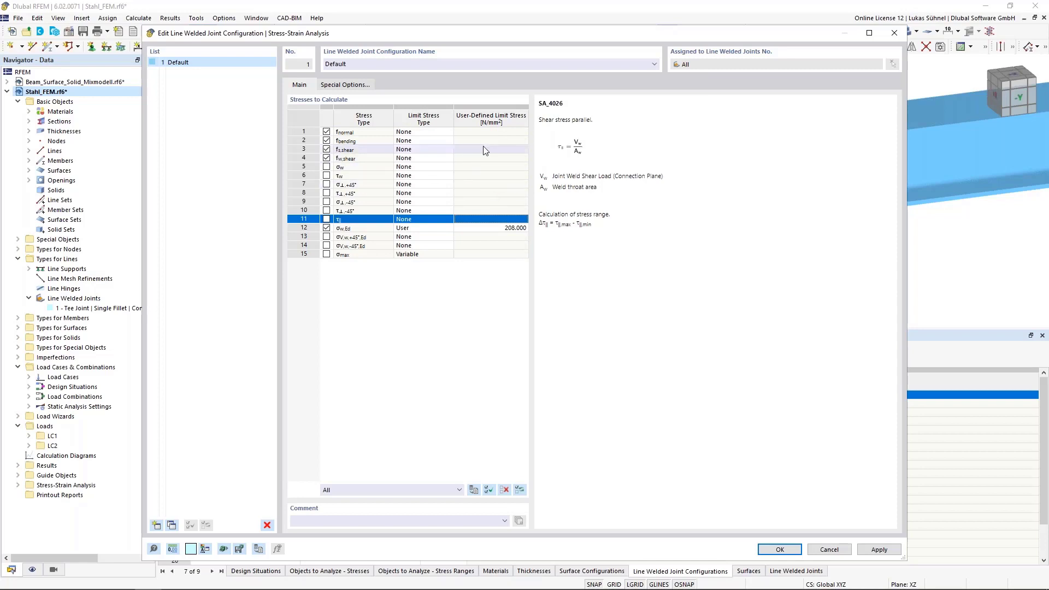
click(485, 228)
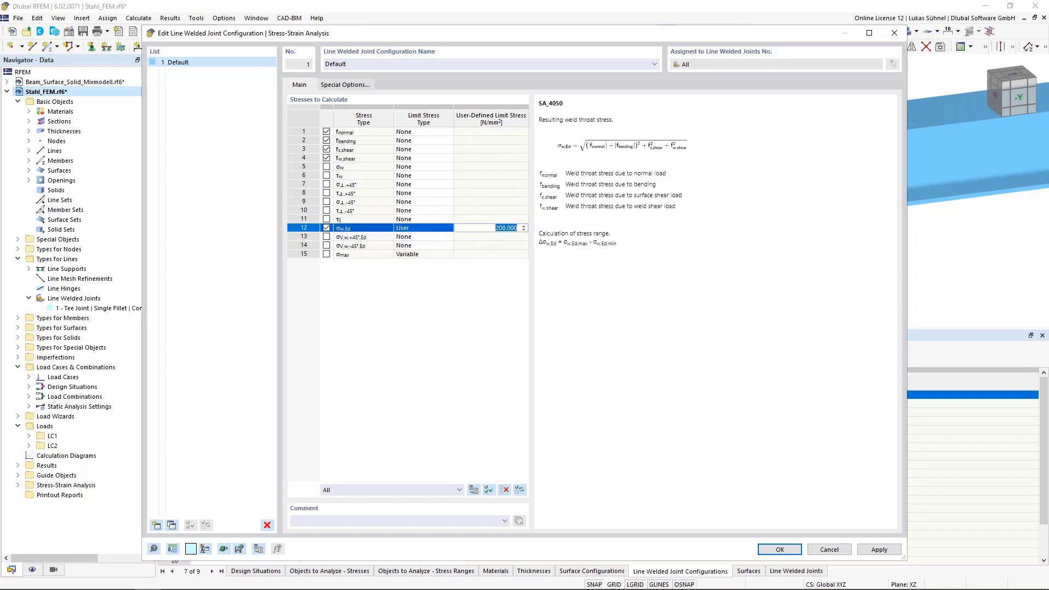
click(780, 550)
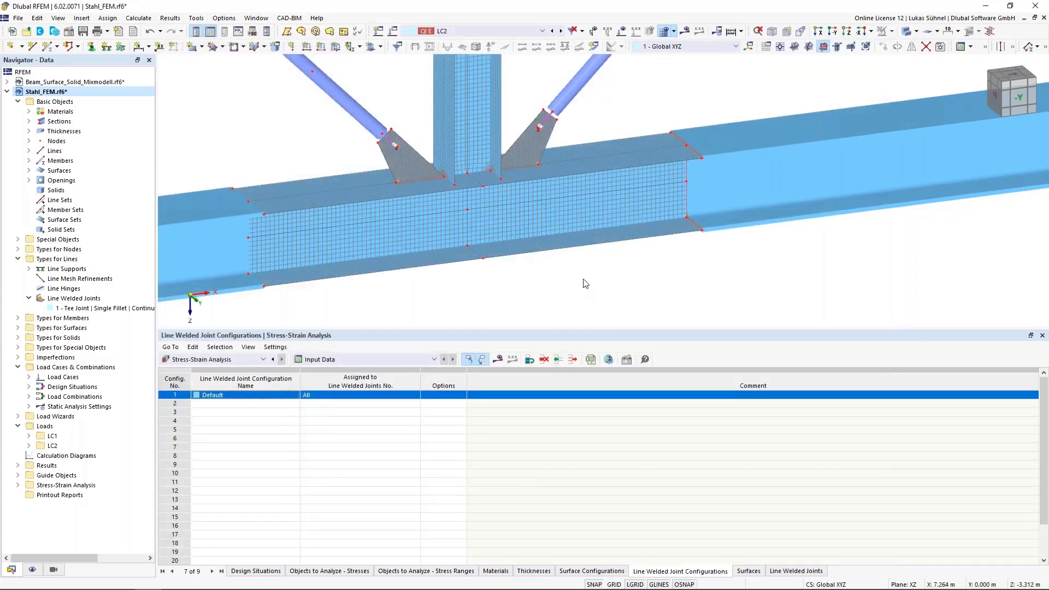
Step: Request the stress-strain analysis results and start the required calculation
scroll(585, 283, down, 5)
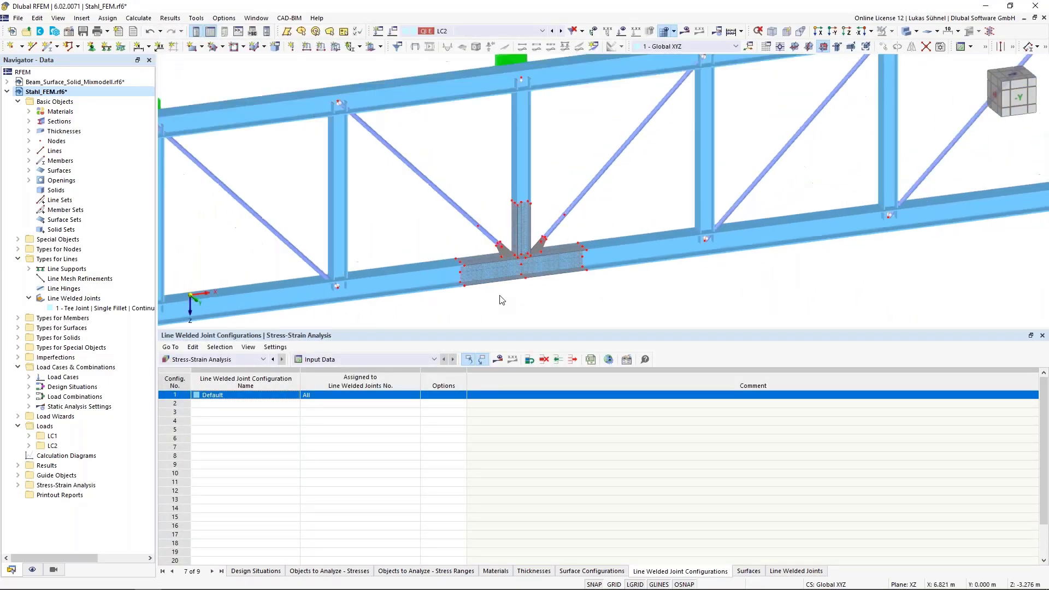
scroll(501, 299, down, 2)
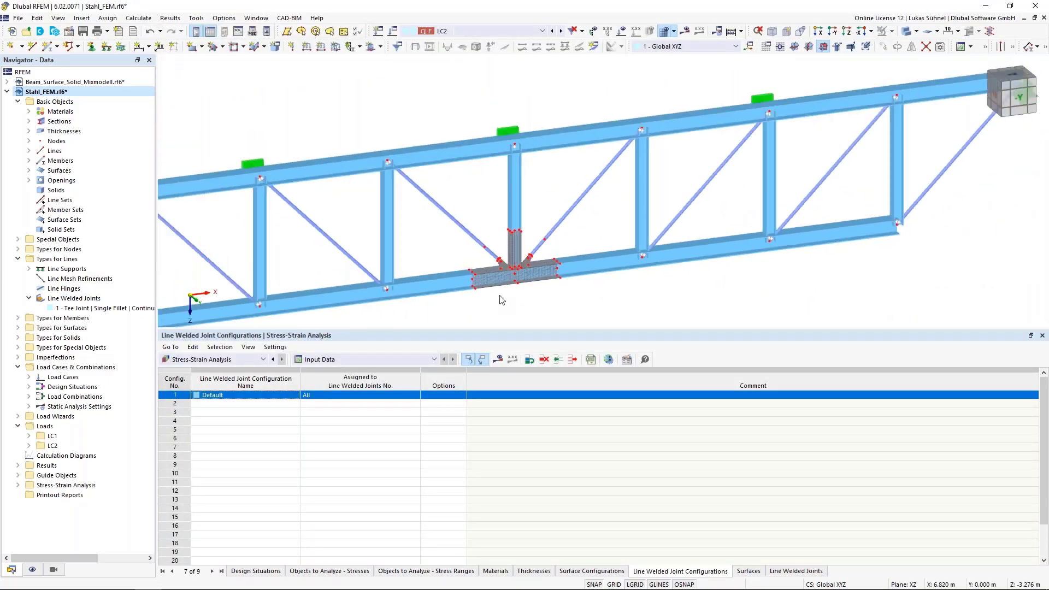
click(499, 359)
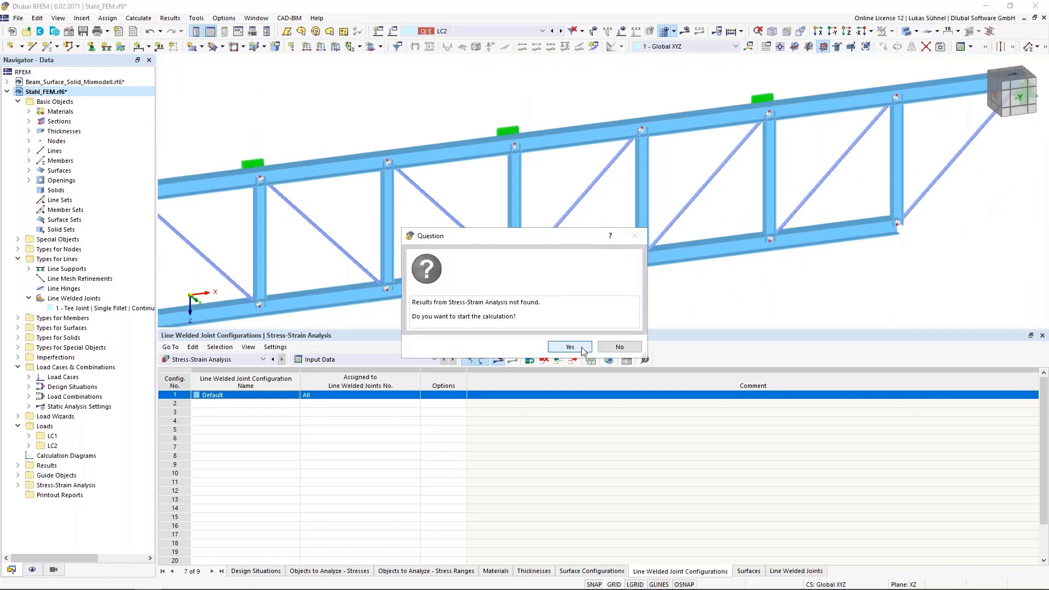
click(570, 347)
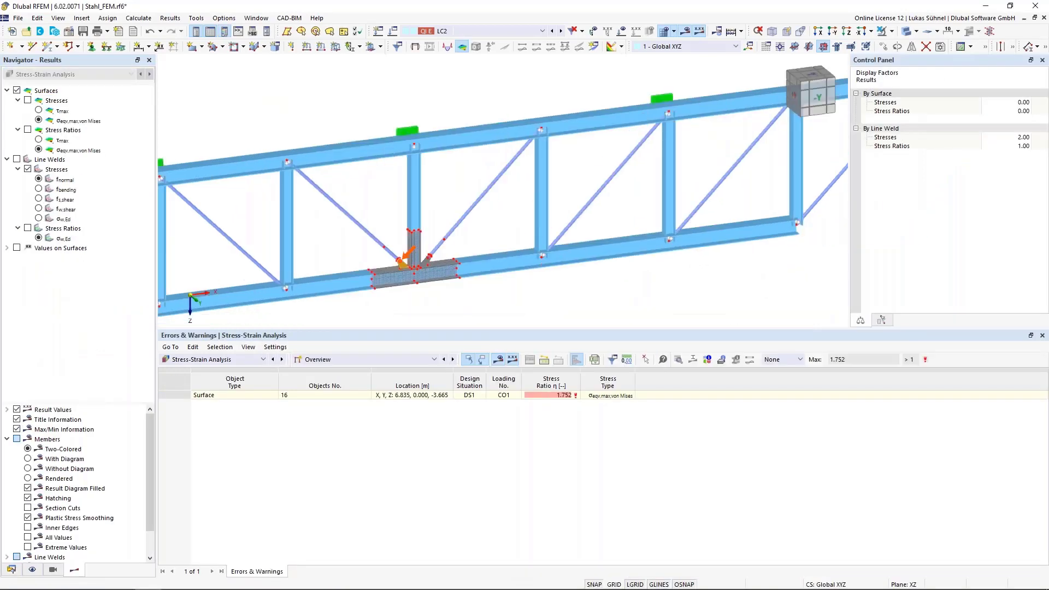
Step: Review the results overview and the Stresses in Line Welds table, checking existing stress, limit and stress ratio for σw,Ed
click(244, 395)
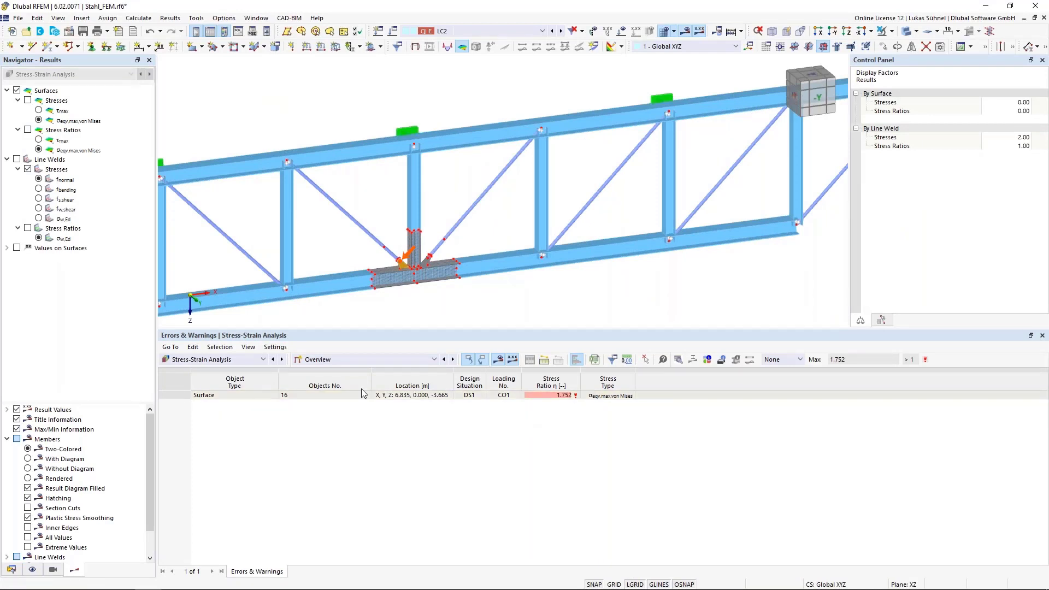
click(359, 363)
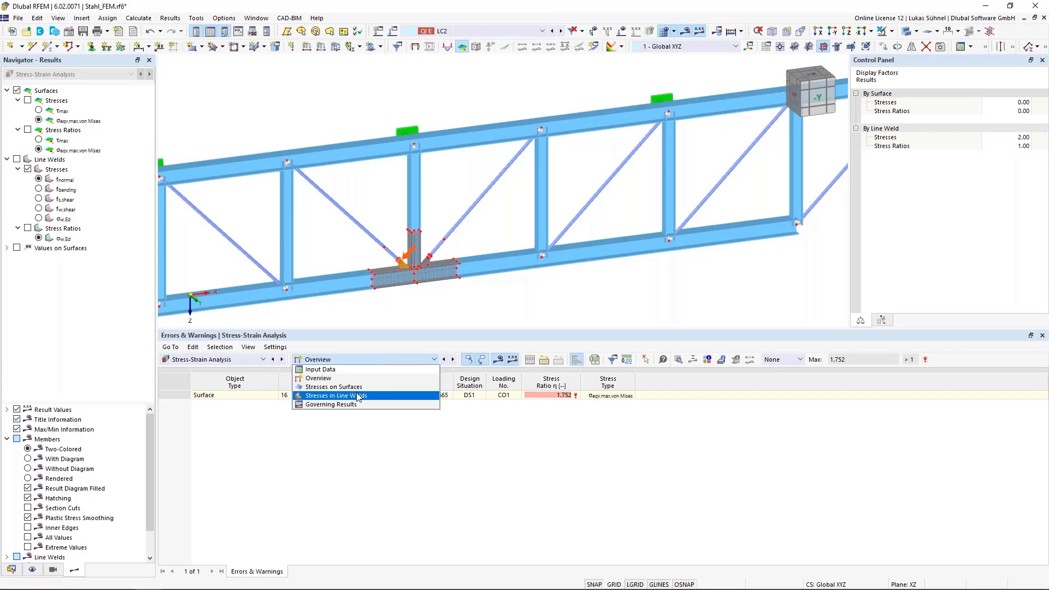
click(339, 396)
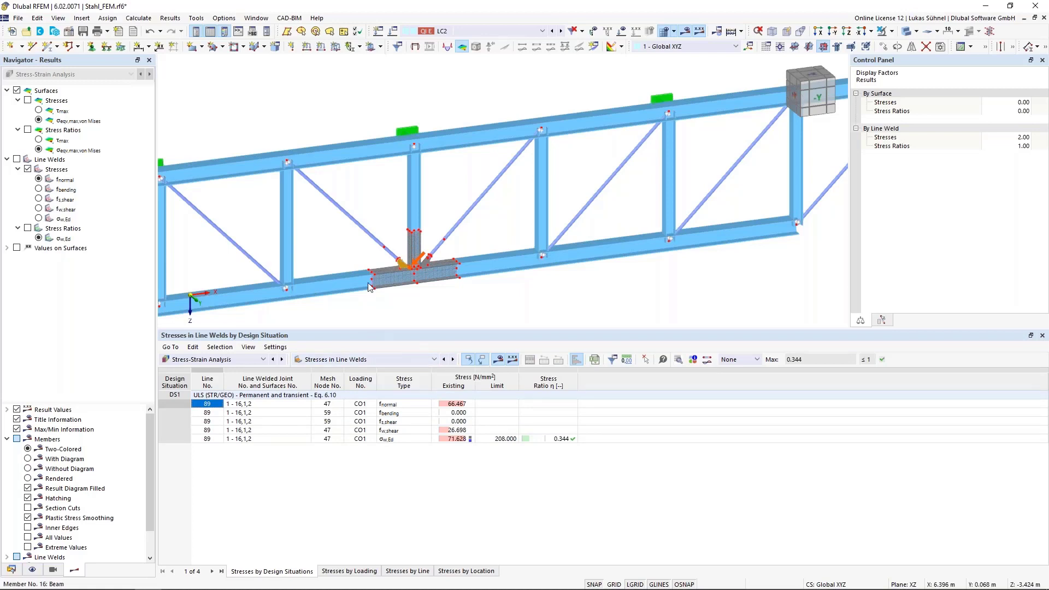
scroll(371, 280, up, 4)
click(448, 439)
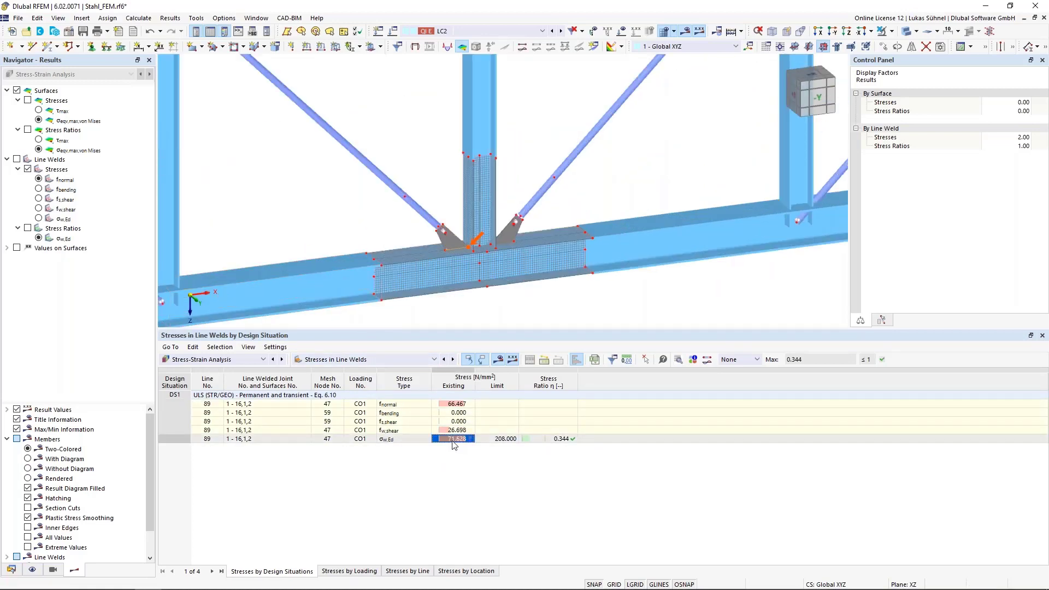
click(512, 440)
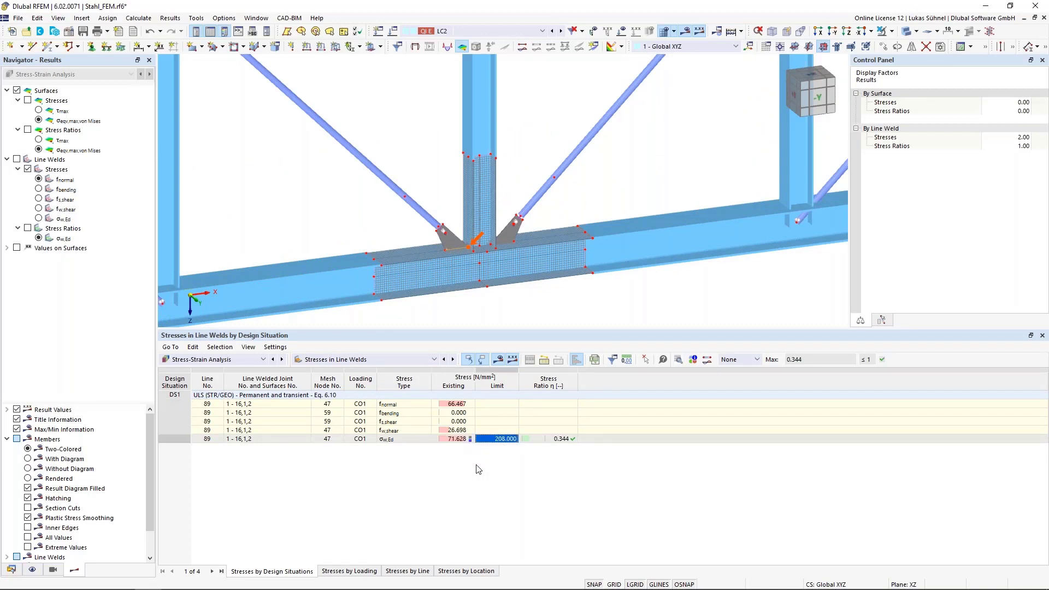
click(537, 440)
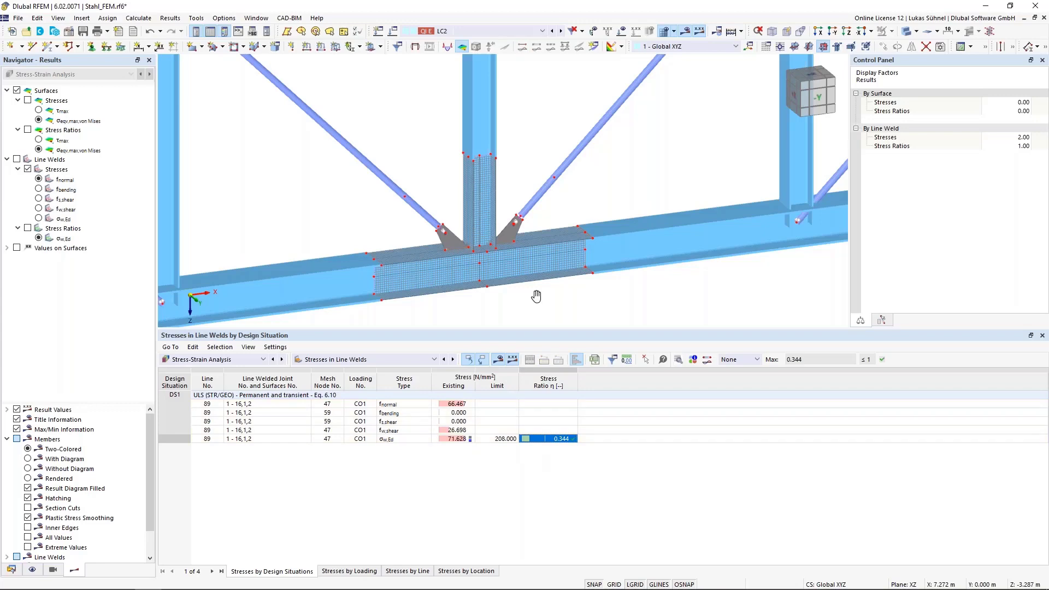
Step: Display the line weld stress diagram on the gusset joint with a line weld stress display factor of 0.25
ctrl+middle_drag(536, 295, 481, 231)
scroll(480, 232, up, 3)
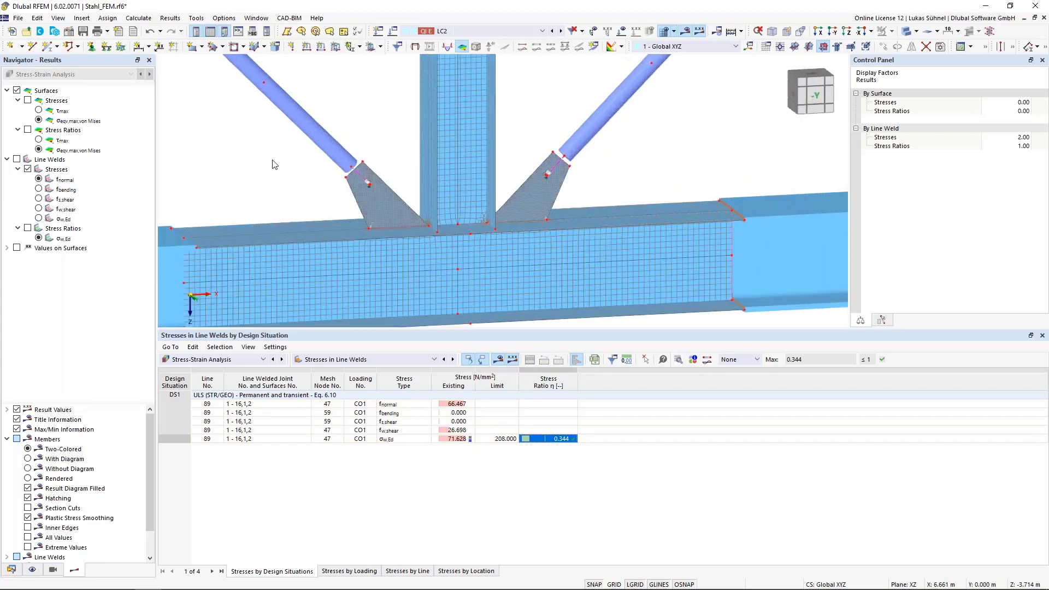
scroll(274, 165, down, 2)
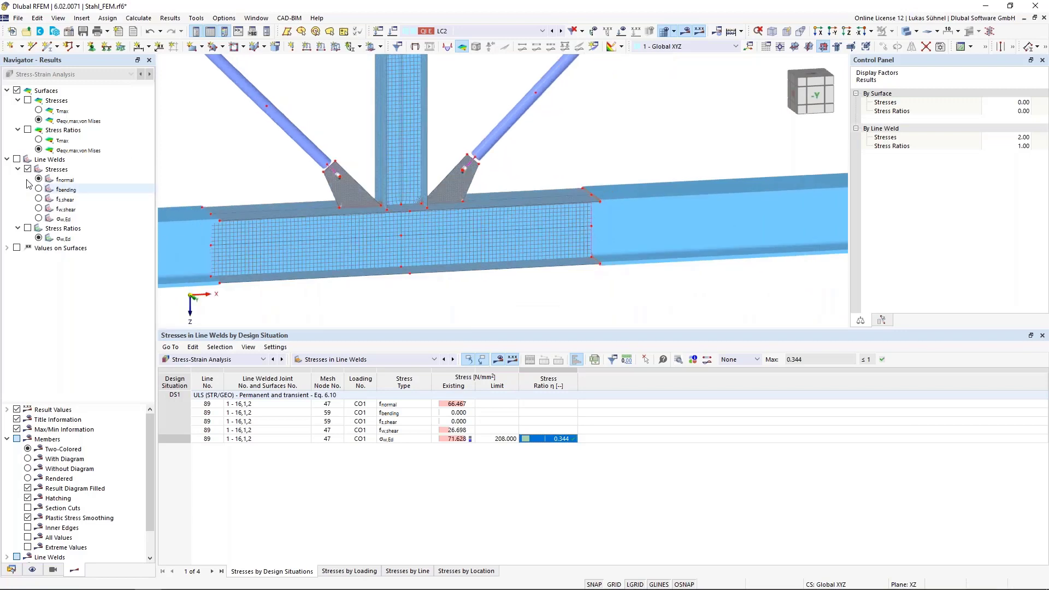
click(16, 160)
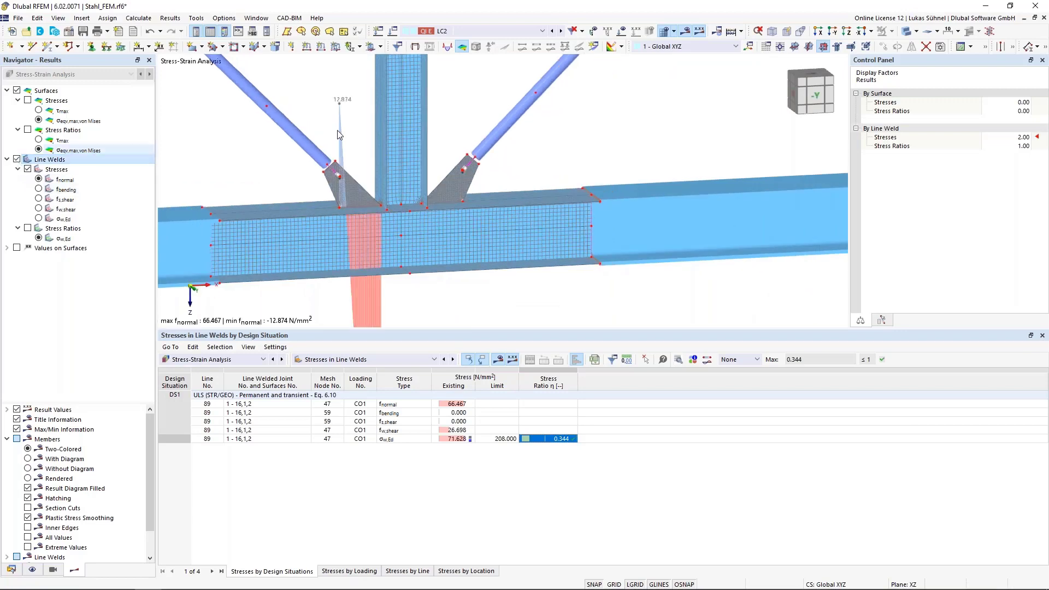
click(1009, 139)
scroll(1009, 138, down, 5)
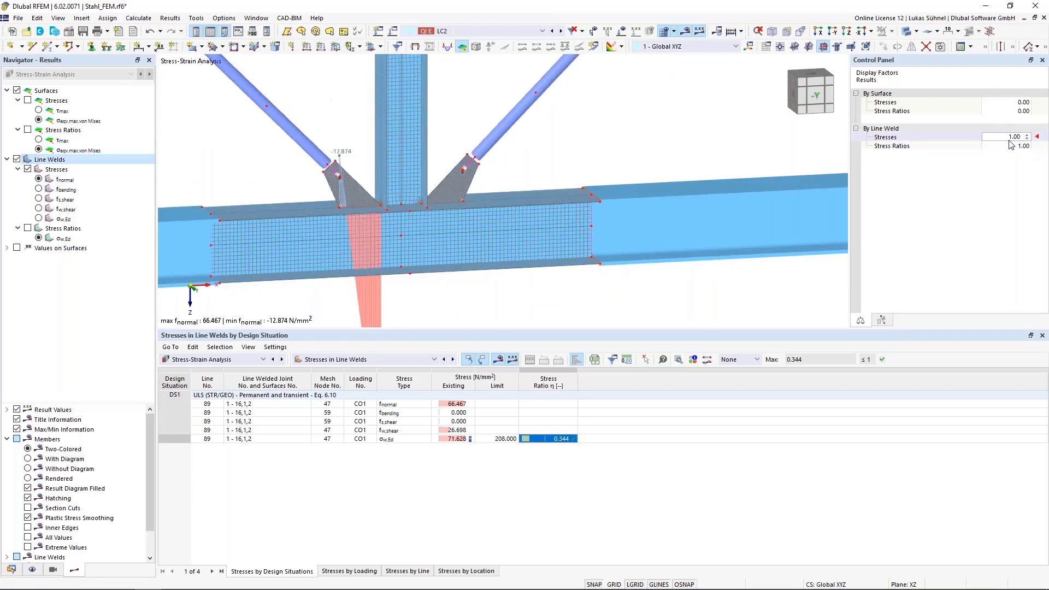
scroll(1008, 138, down, 2)
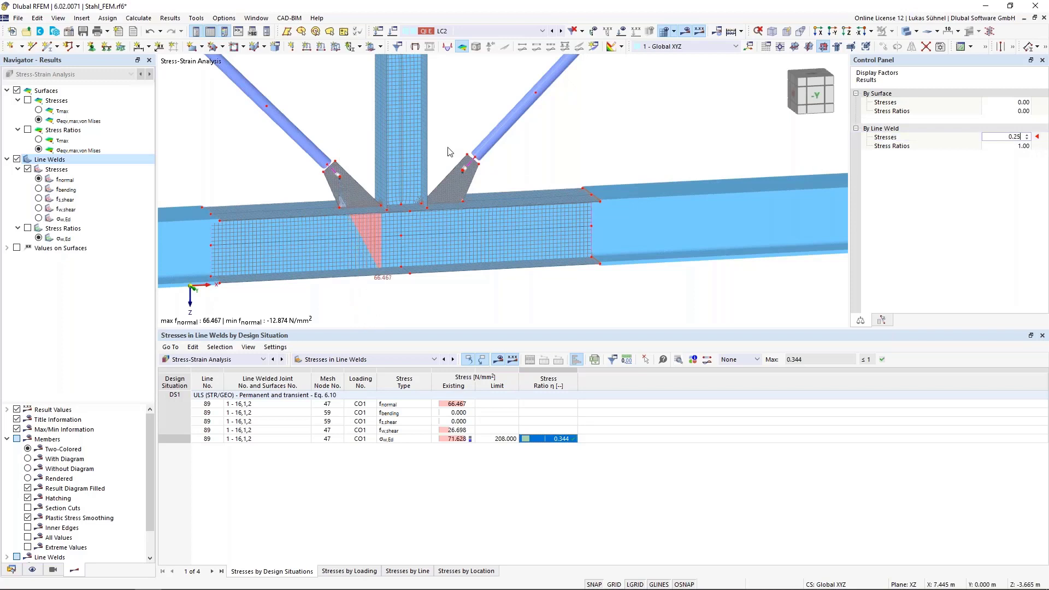
Step: Isolate the welded line between the gusset plate and chord using Visibility by Selected Objects
click(381, 206)
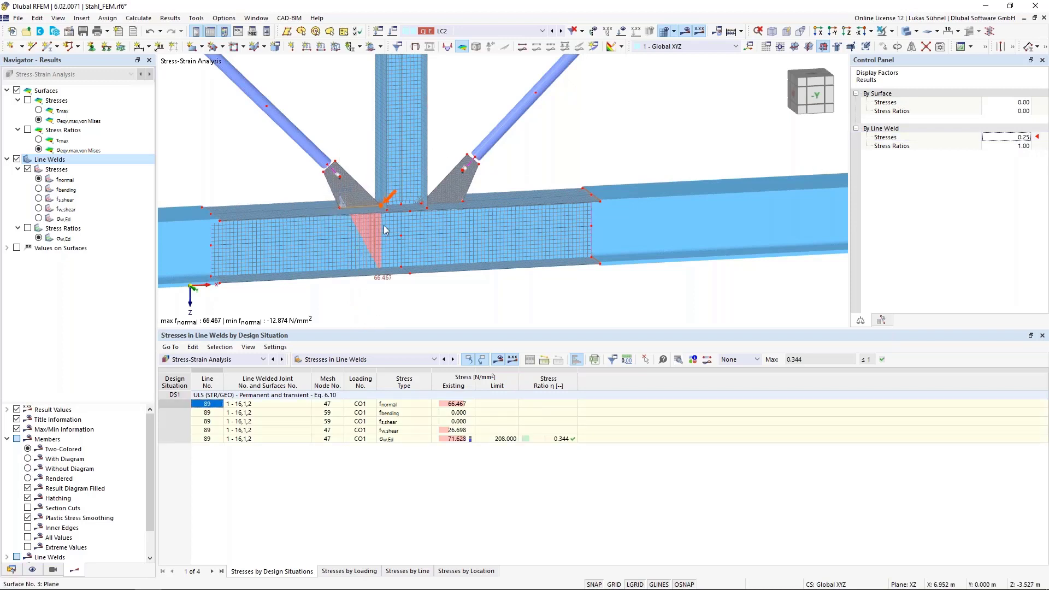
click(894, 32)
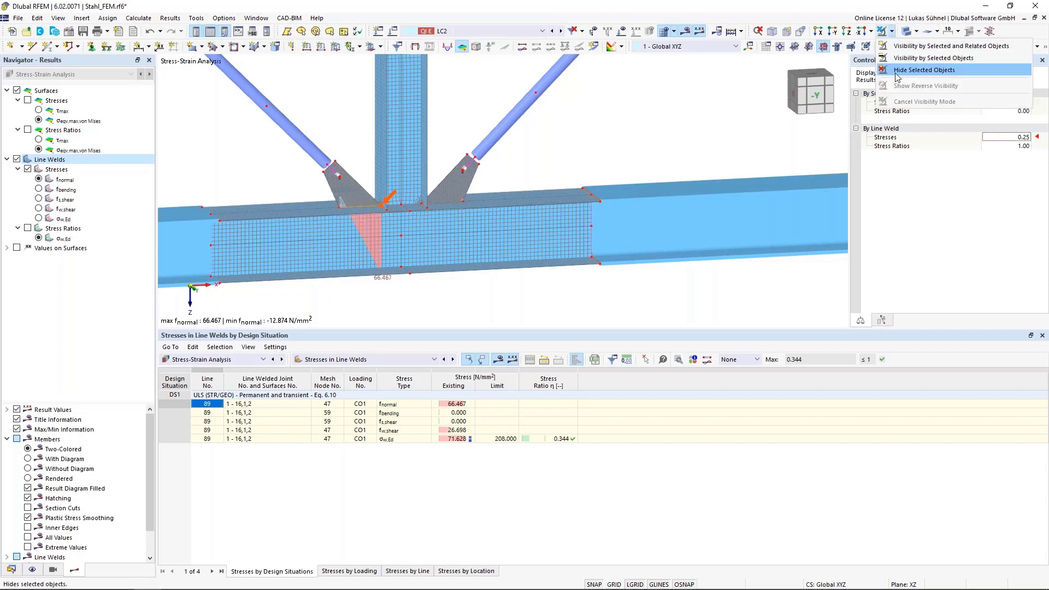
click(928, 60)
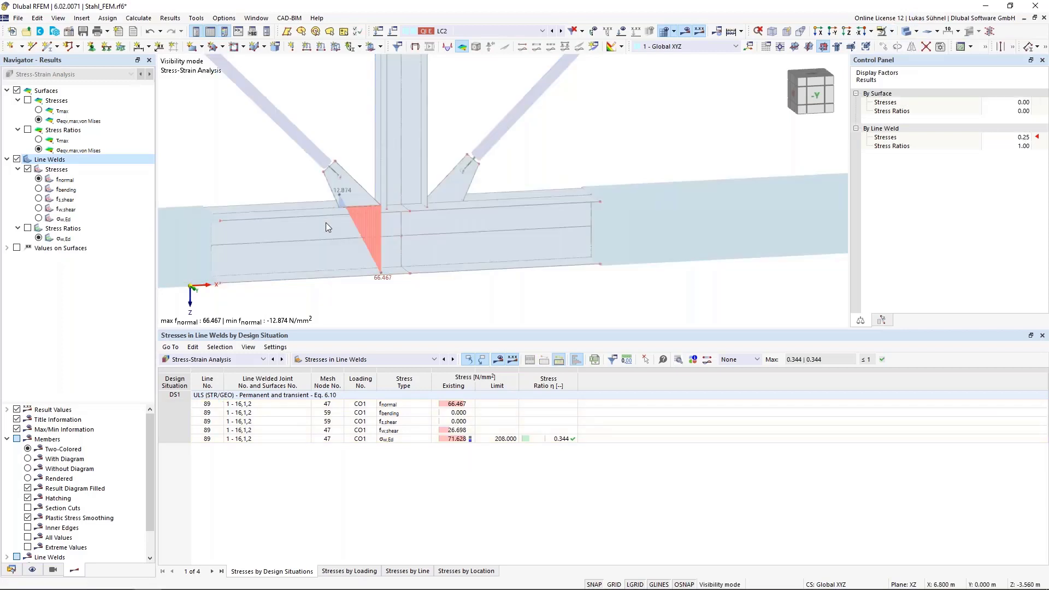
Step: Compare the weld stress diagrams for f normal, f w,shear and the resulting throat stress σw,Ed
scroll(325, 222, up, 2)
click(41, 180)
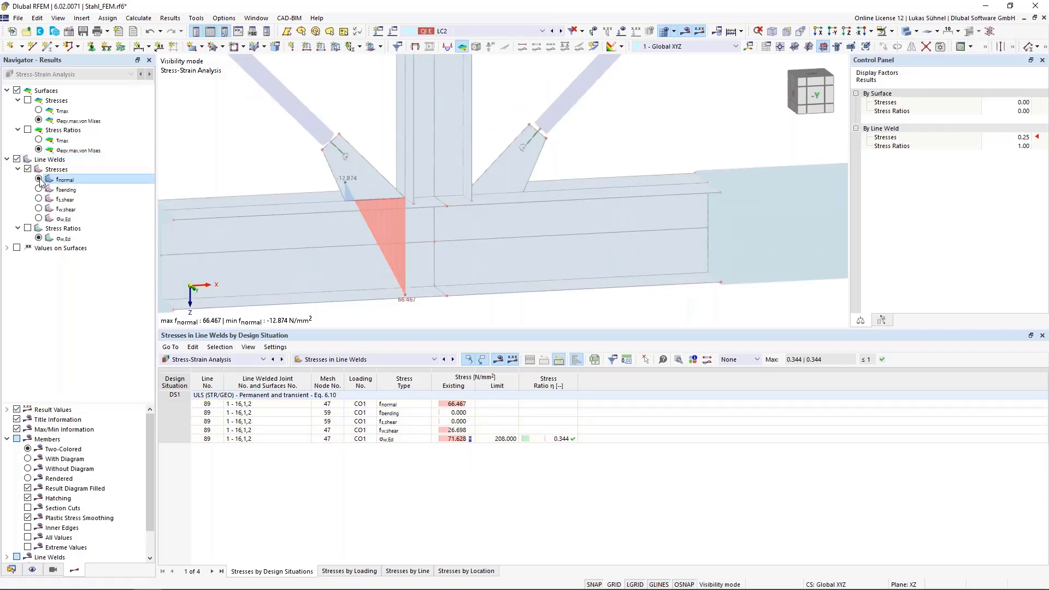
click(39, 210)
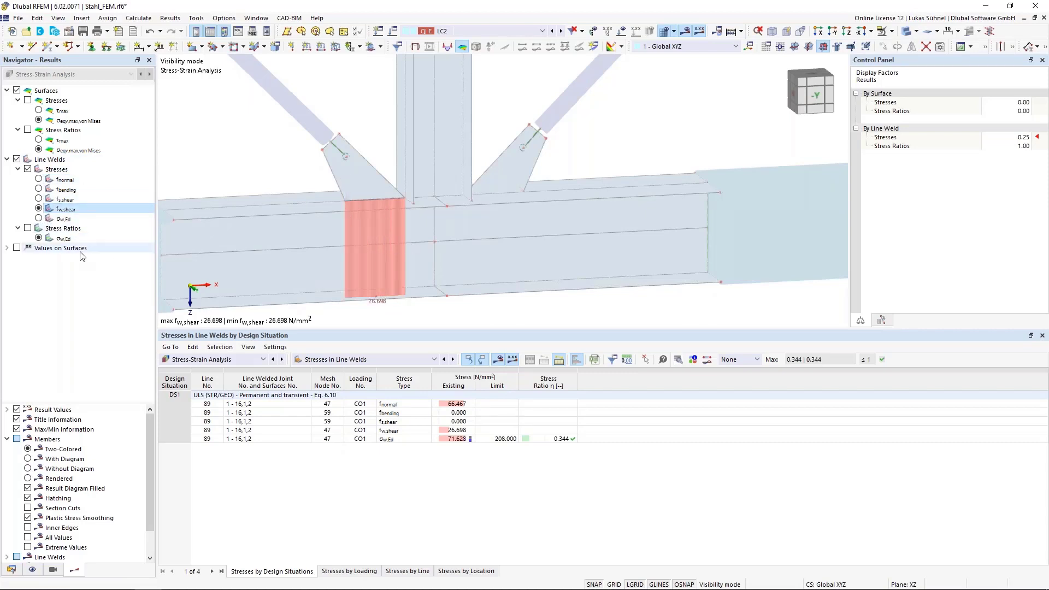
click(39, 219)
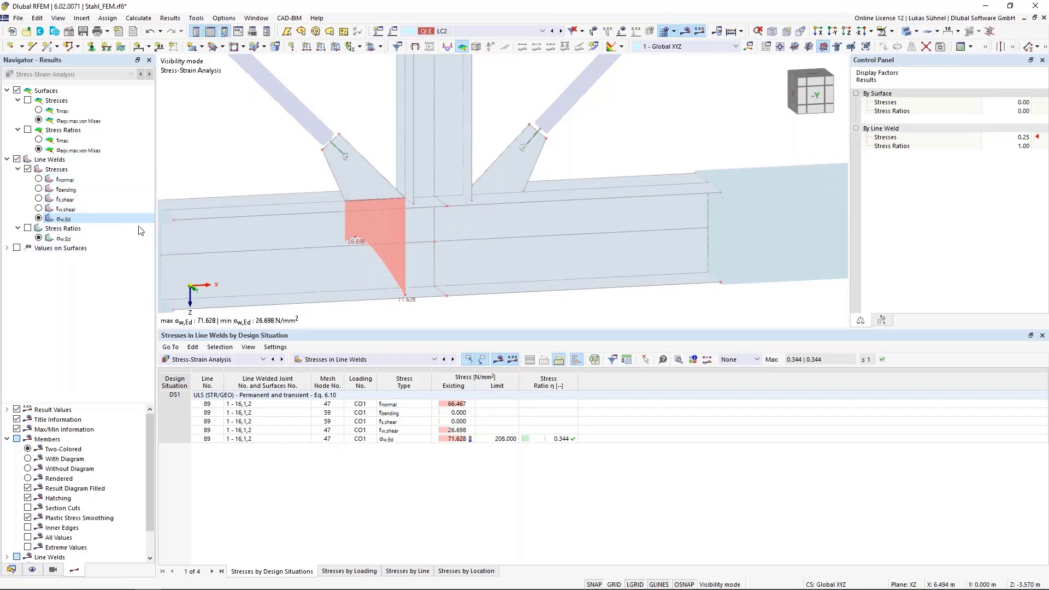
Step: Display the σw,Ed stress ratio diagram on the line weld with a stress ratio display factor of 0.25
click(27, 228)
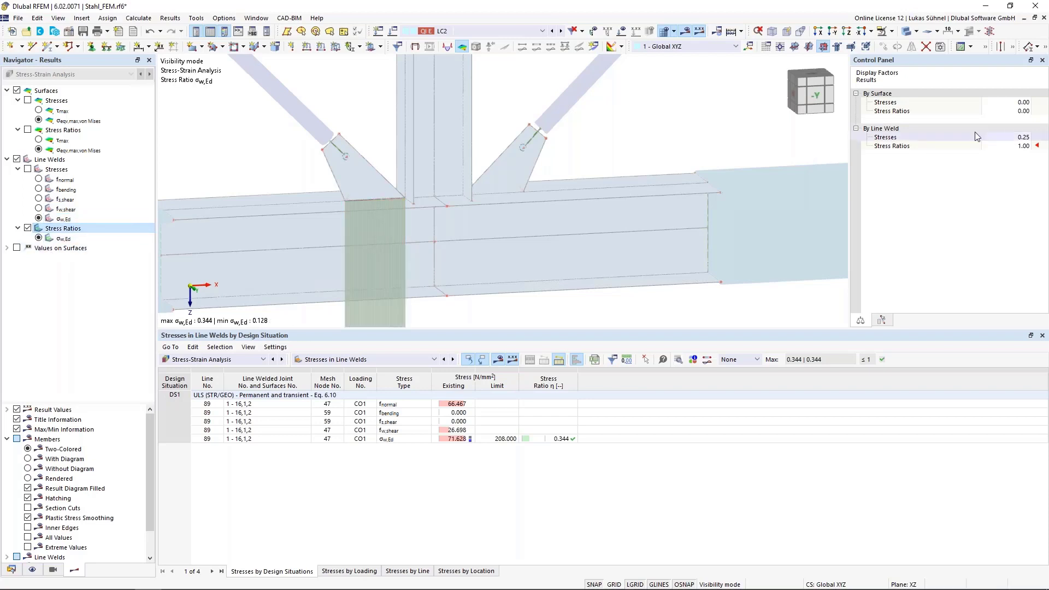
click(1025, 147)
click(1026, 148)
click(1026, 148)
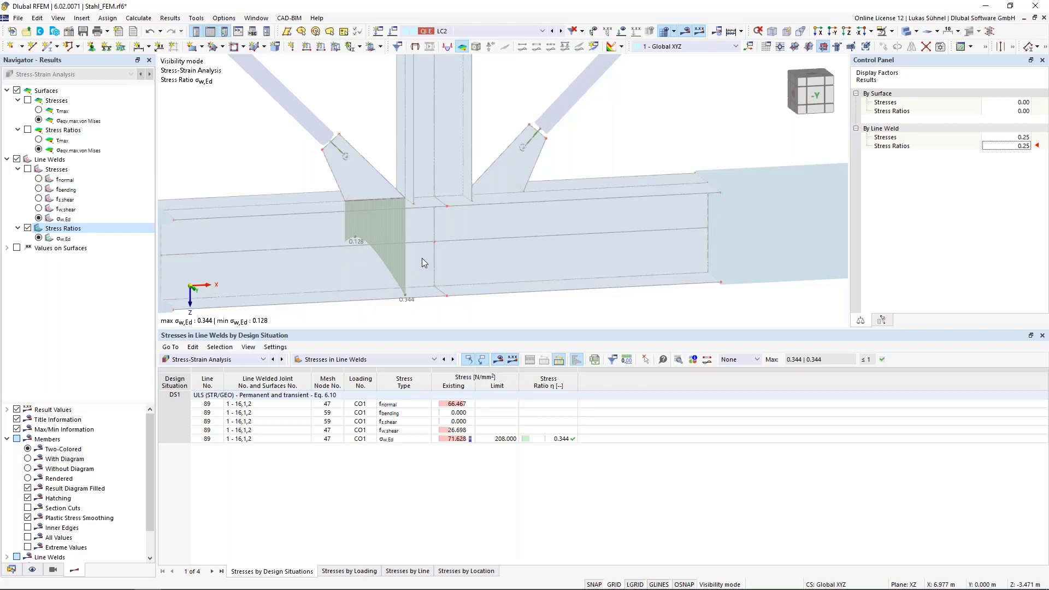
scroll(421, 258, down, 3)
ctrl+middle_drag(351, 209, 353, 269)
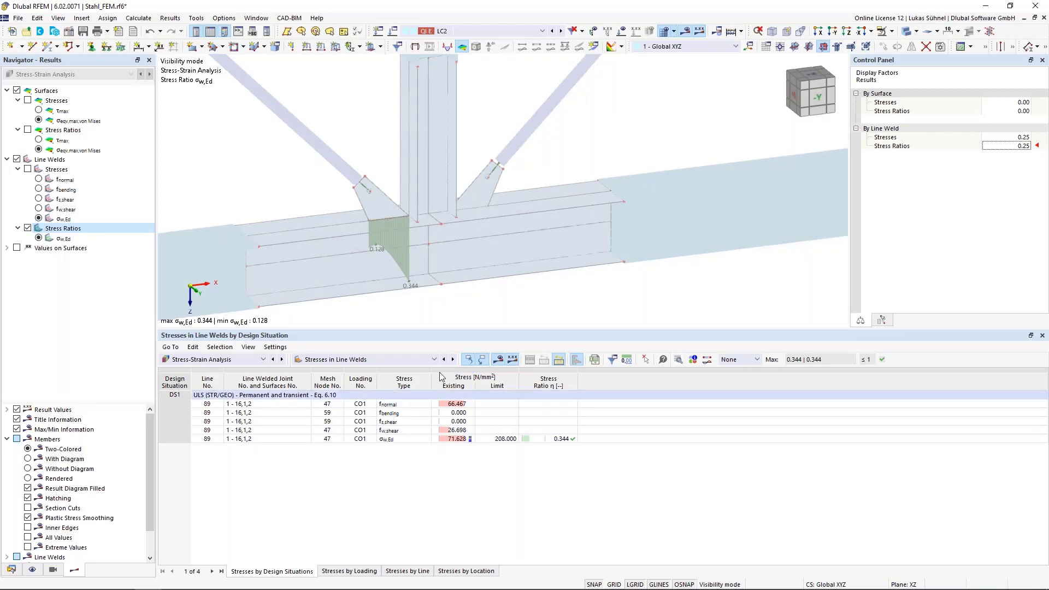
scroll(512, 151, down, 3)
middle_drag(512, 153, 508, 181)
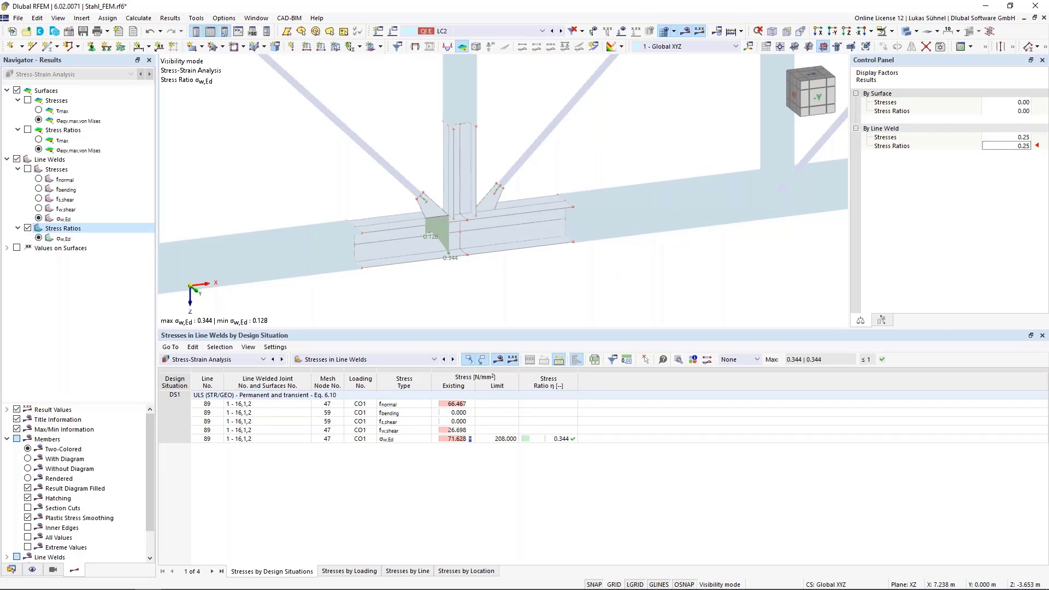
Step: Switch the results table to Stresses on Surfaces and cancel the visibility mode to show the whole model again
click(348, 361)
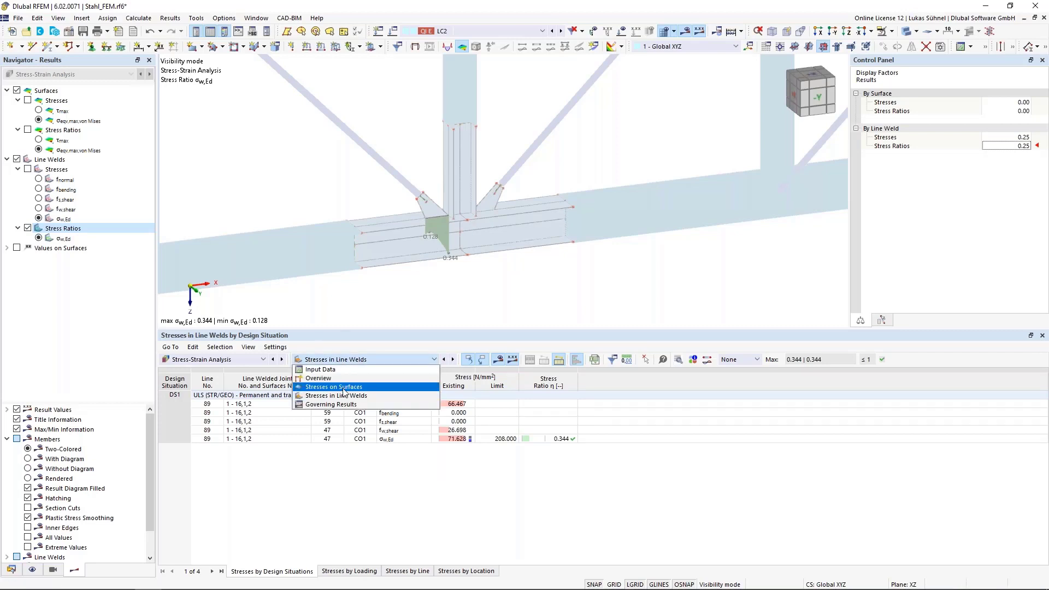
click(343, 388)
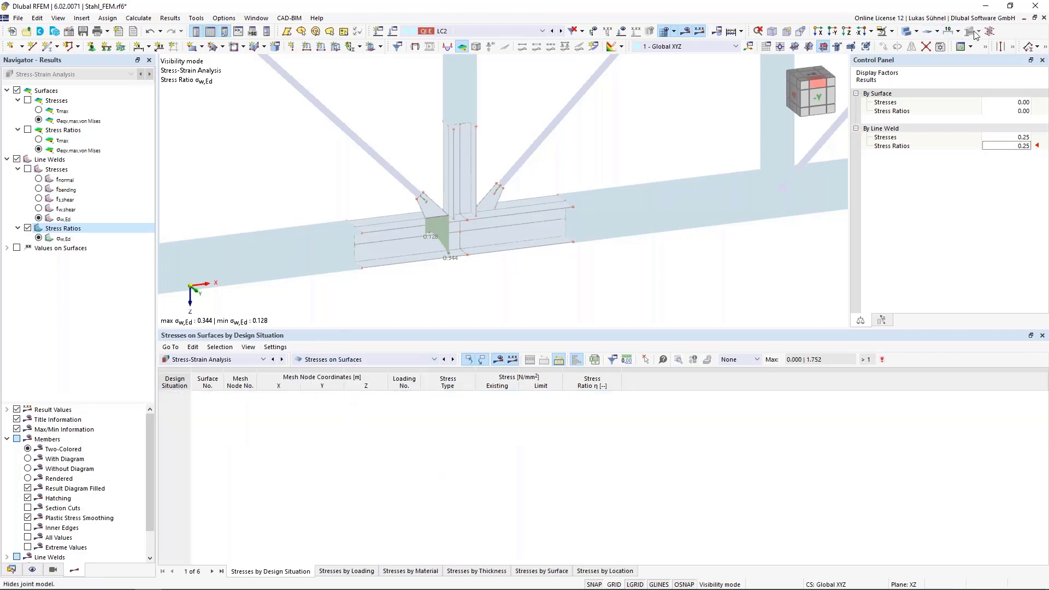
click(892, 31)
click(901, 102)
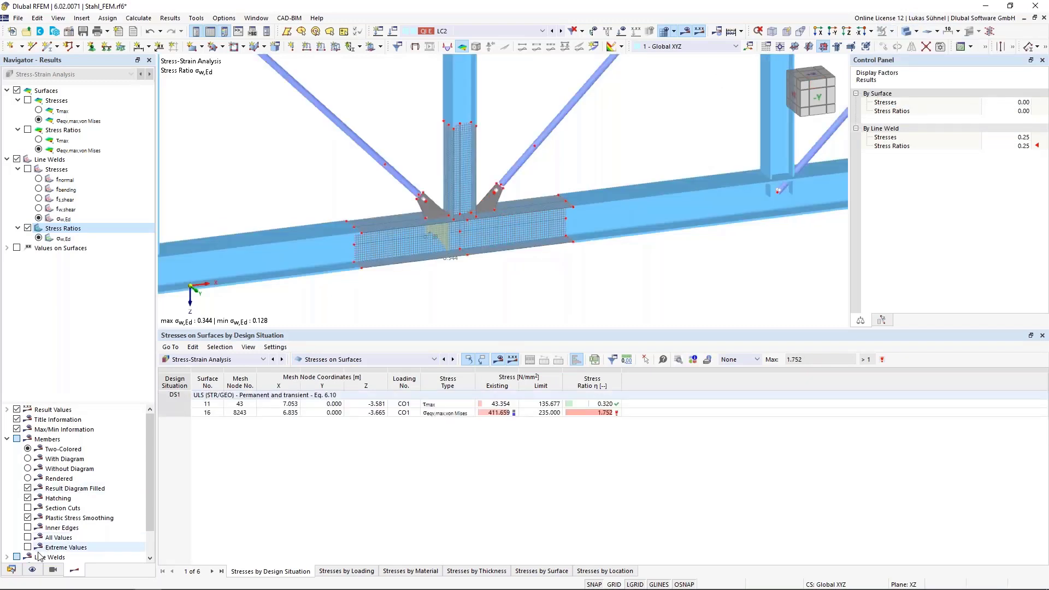
Step: Hide the FE mesh and the line weld results in the model view
click(33, 569)
click(17, 141)
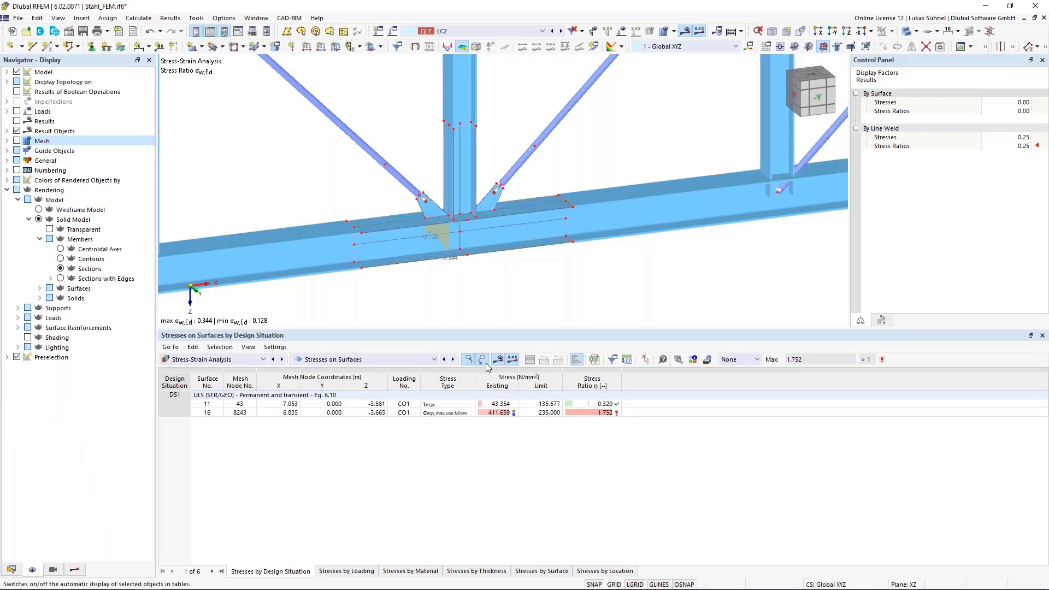
click(74, 570)
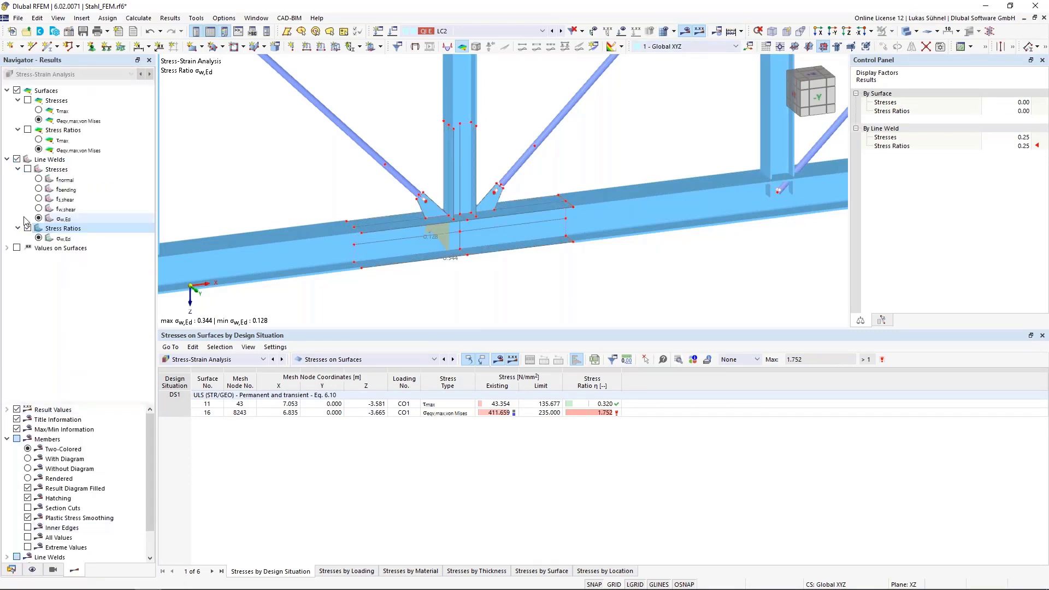
click(17, 160)
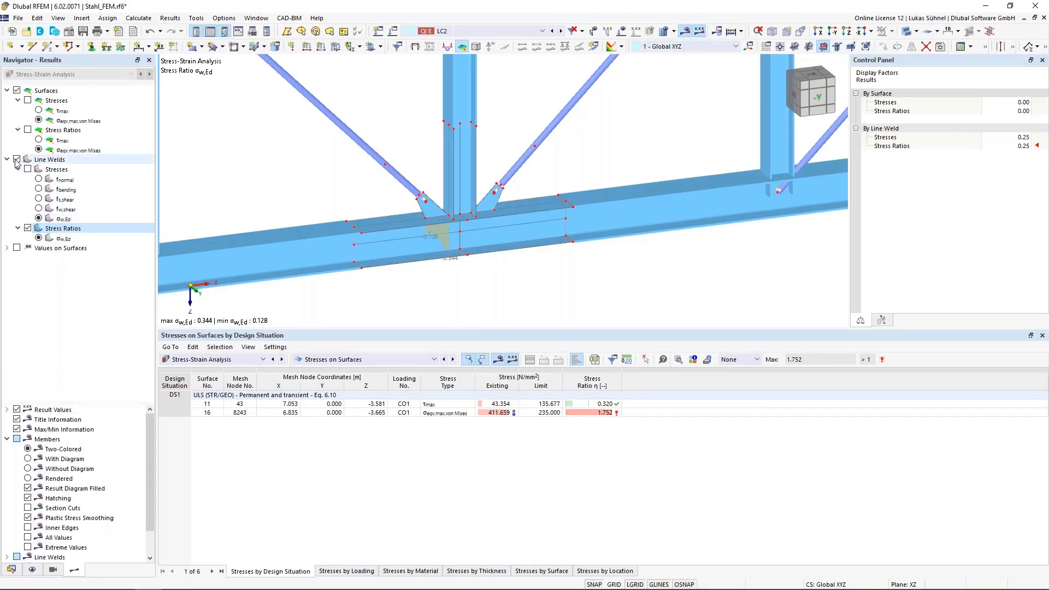
Step: Display the σeqv,max,von Mises stresses on the surfaces and view the gusset plate joint from the front (-Y)
click(38, 120)
click(28, 101)
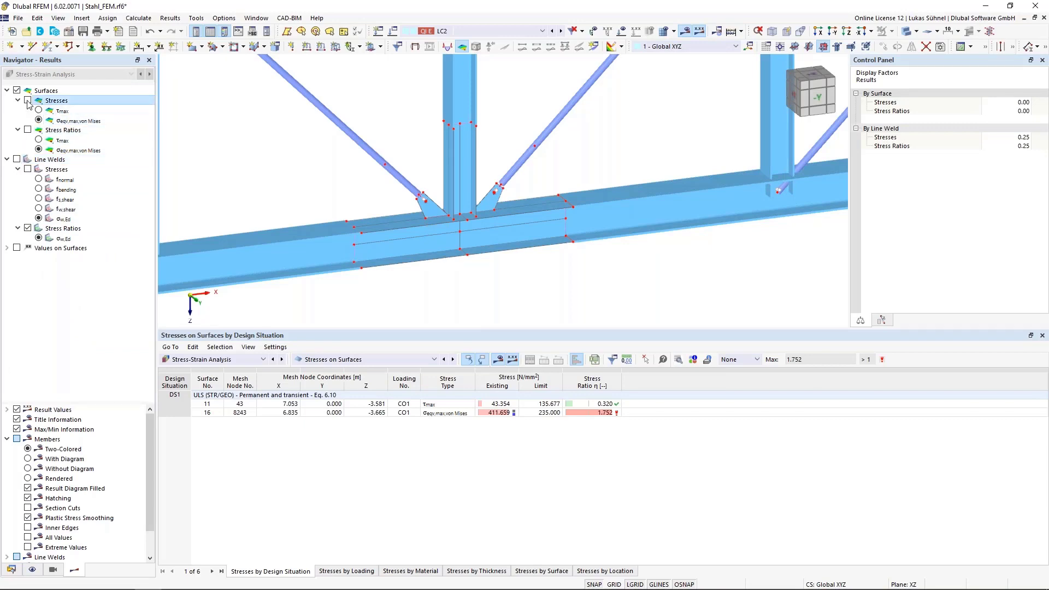
scroll(480, 208, up, 5)
middle_drag(547, 206, 593, 212)
ctrl+middle_drag(593, 212, 541, 171)
scroll(531, 189, down, 2)
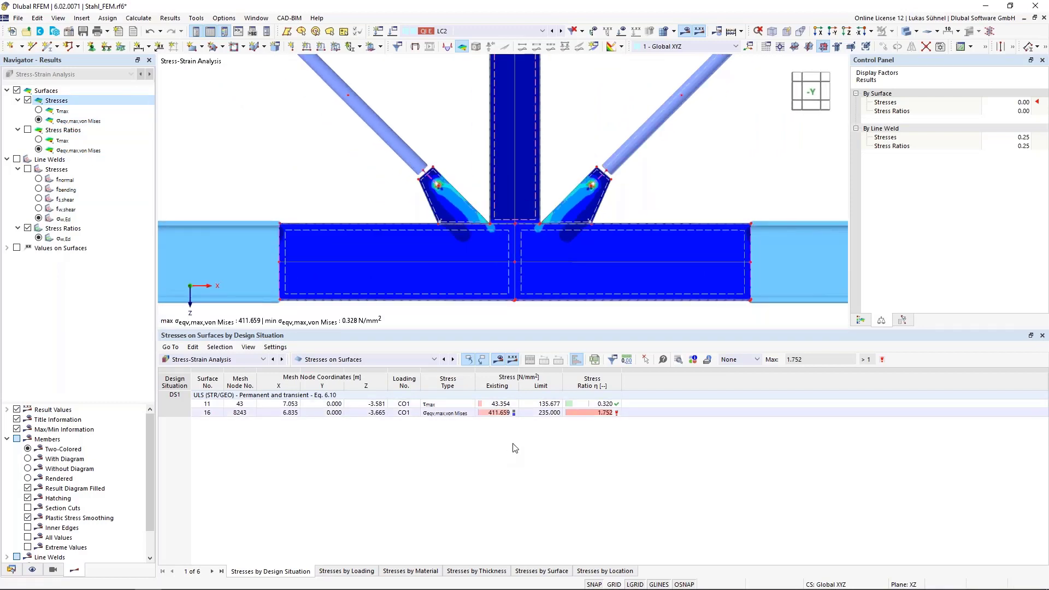
Step: Compare the existing and limit von Mises stresses of surface 16 and examine the stress concentration around its bolt hole
click(497, 413)
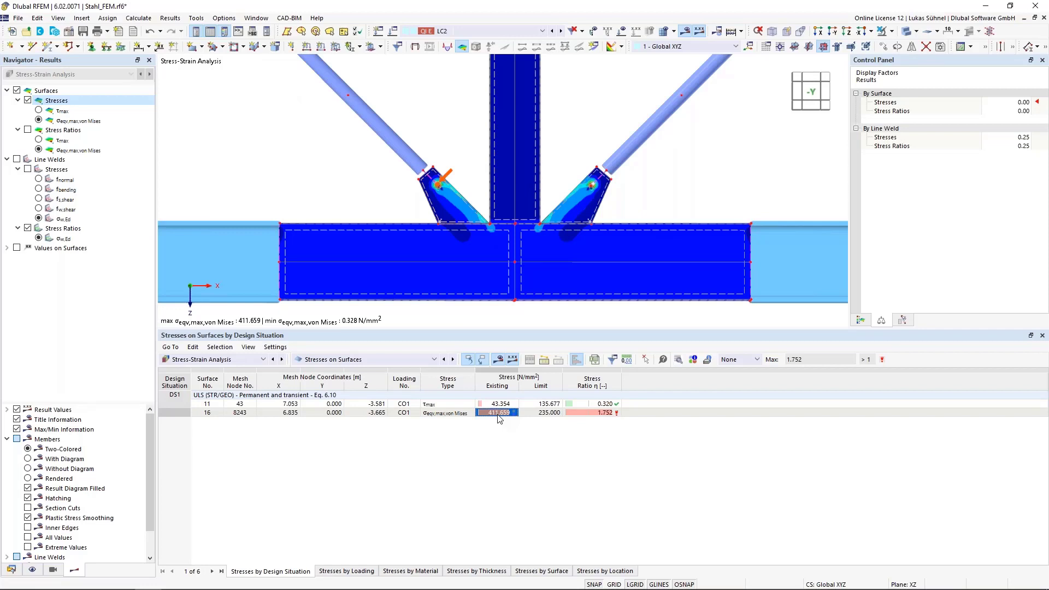
click(544, 413)
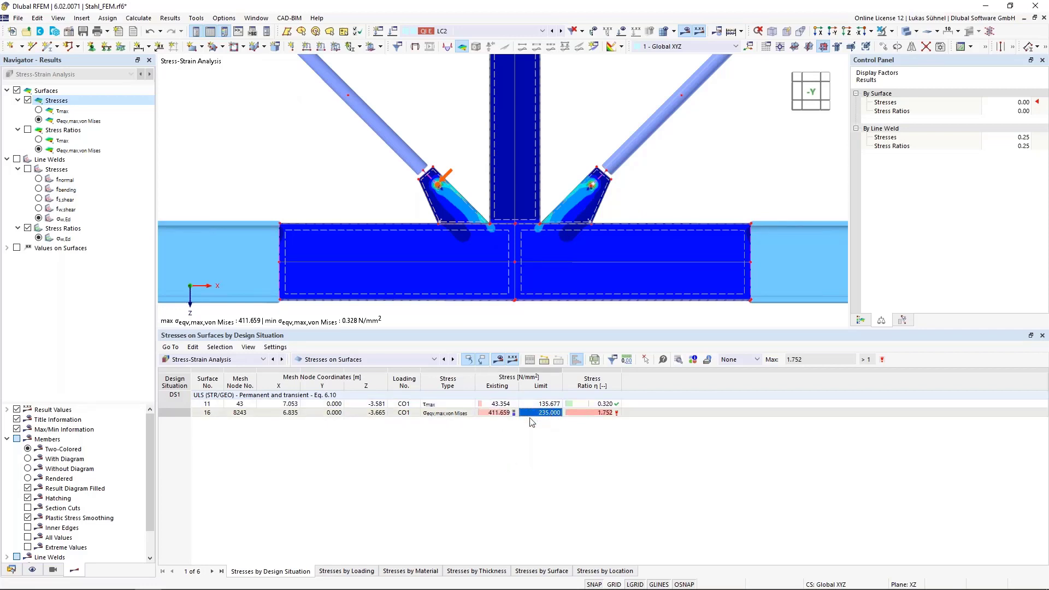
scroll(444, 180, up, 7)
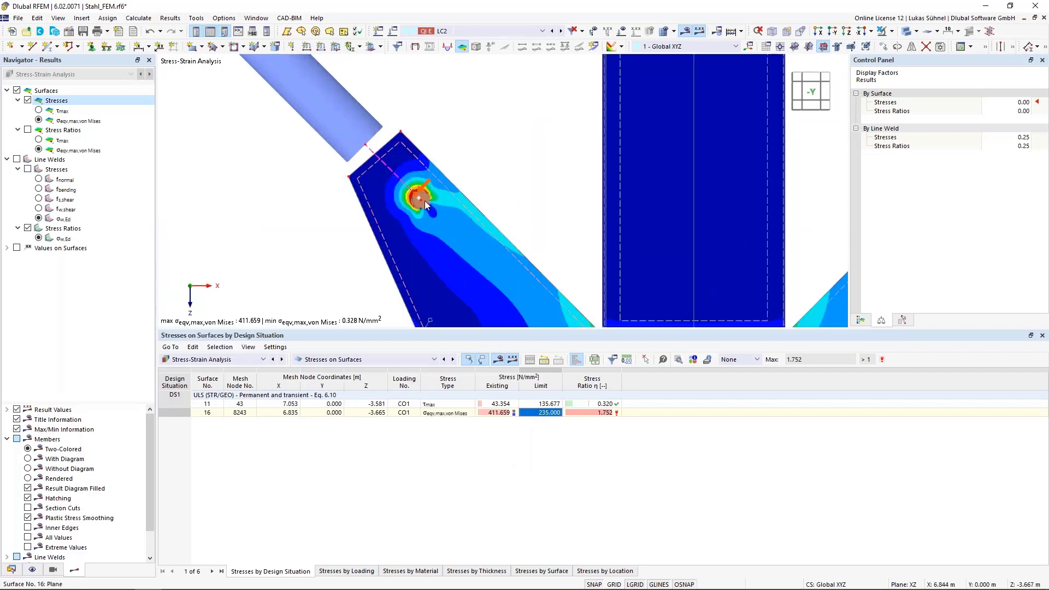
scroll(444, 215, down, 8)
click(498, 413)
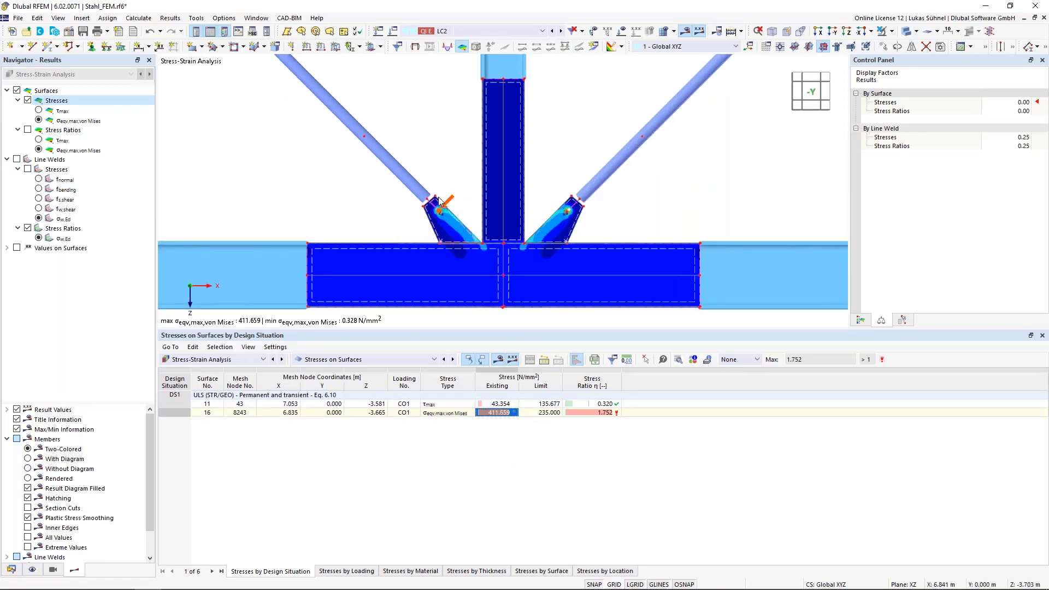
scroll(442, 207, up, 4)
scroll(440, 207, up, 8)
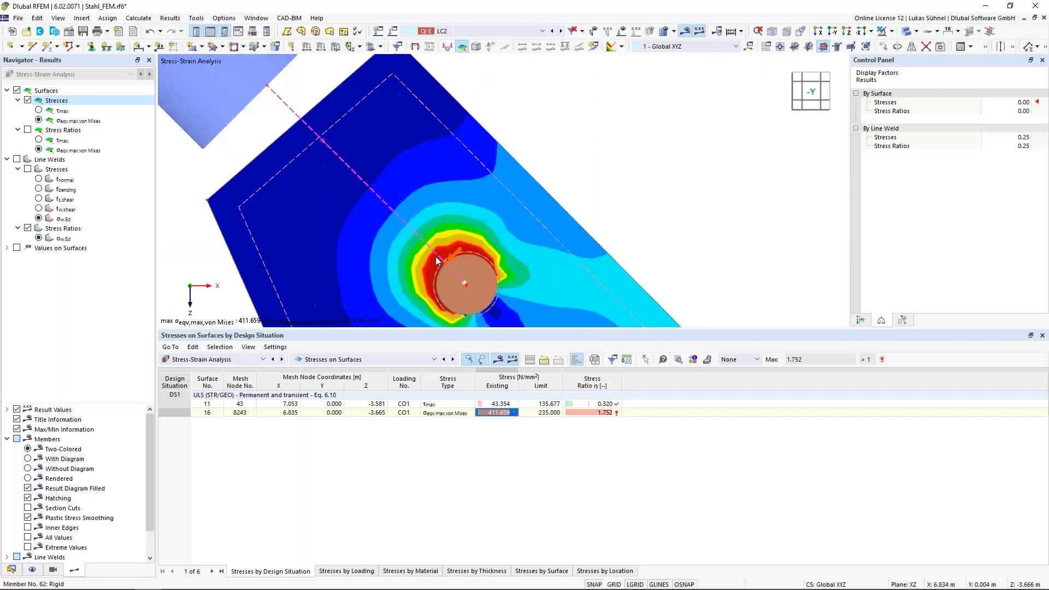
scroll(315, 169, down, 10)
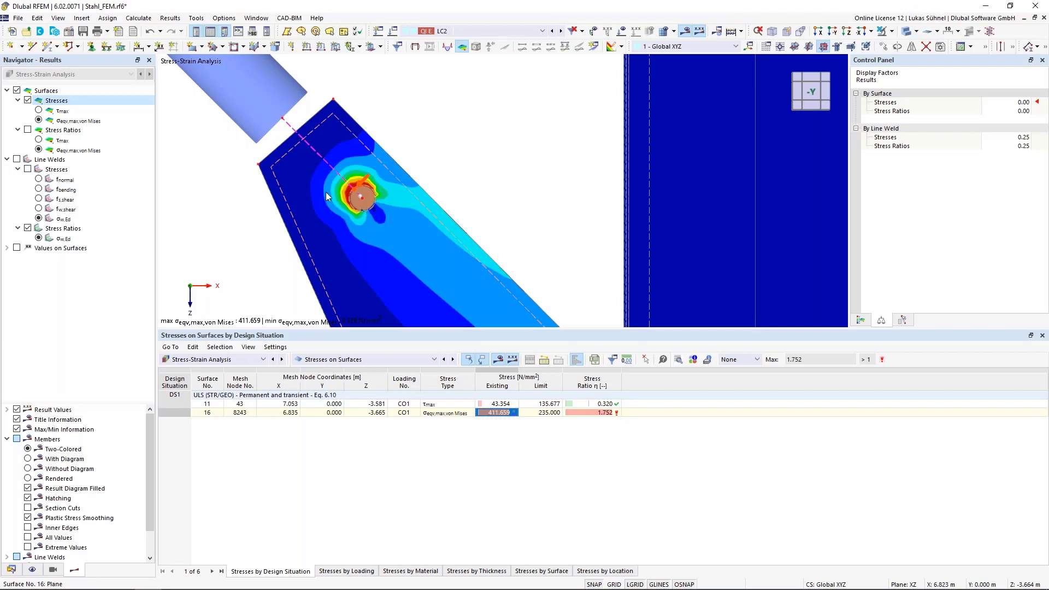
scroll(326, 194, down, 4)
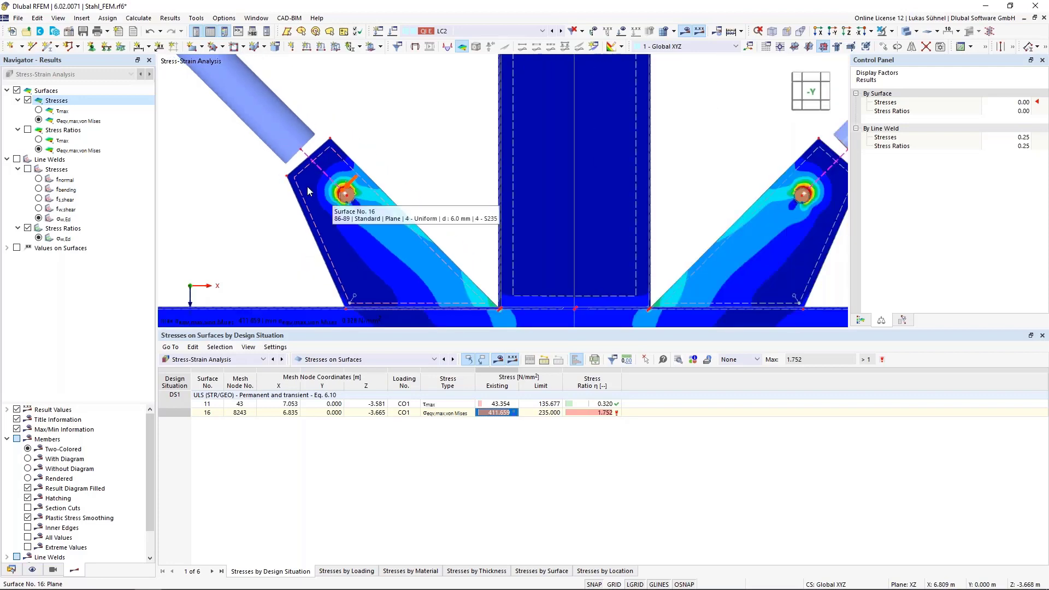
scroll(307, 188, up, 4)
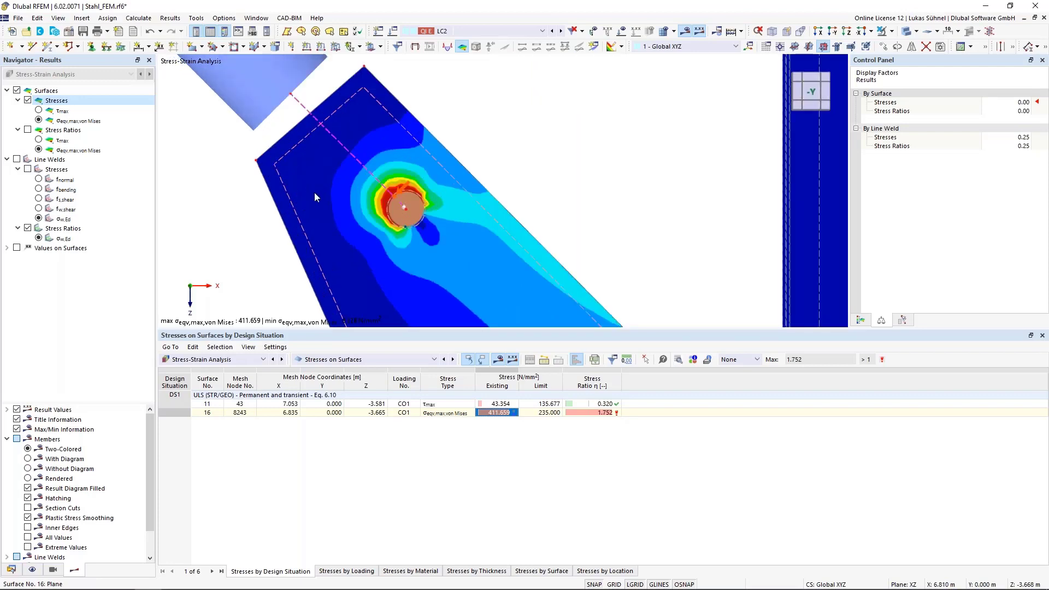
click(538, 414)
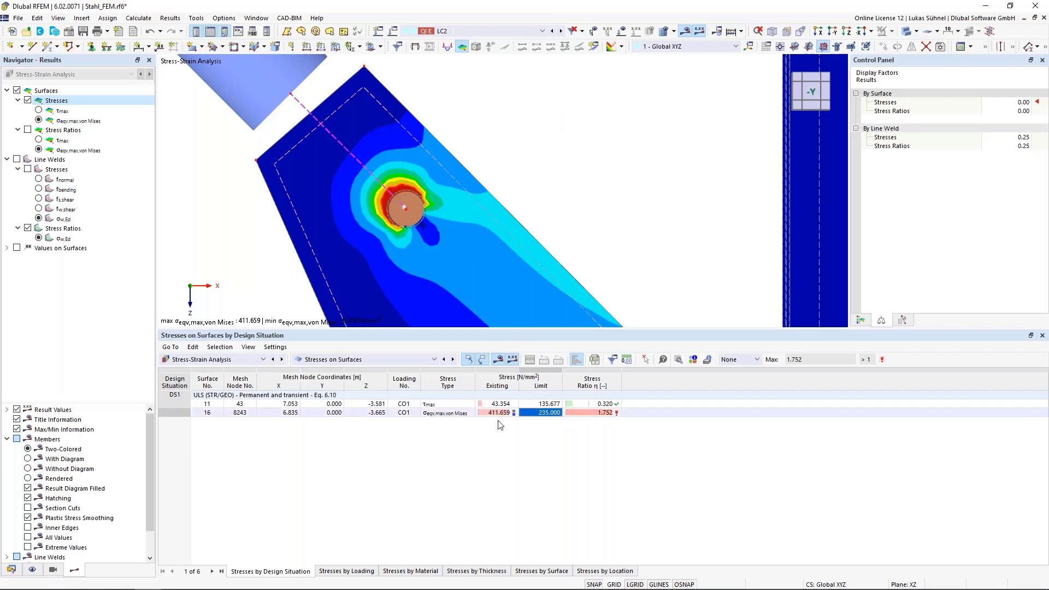
Step: Check which material models are available for material 4 - S235, leaving it unchanged
click(11, 570)
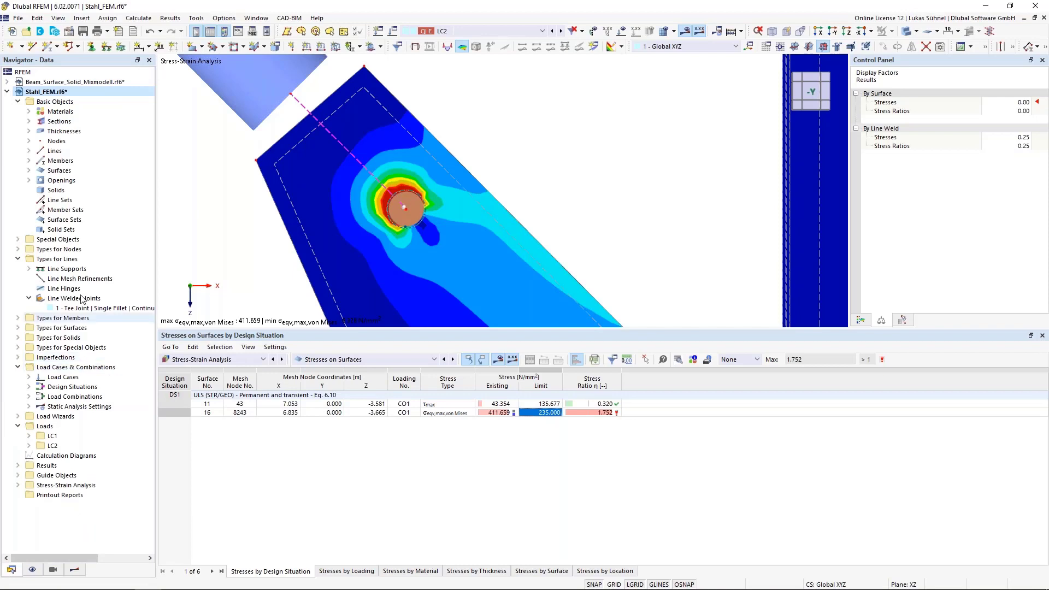
click(29, 112)
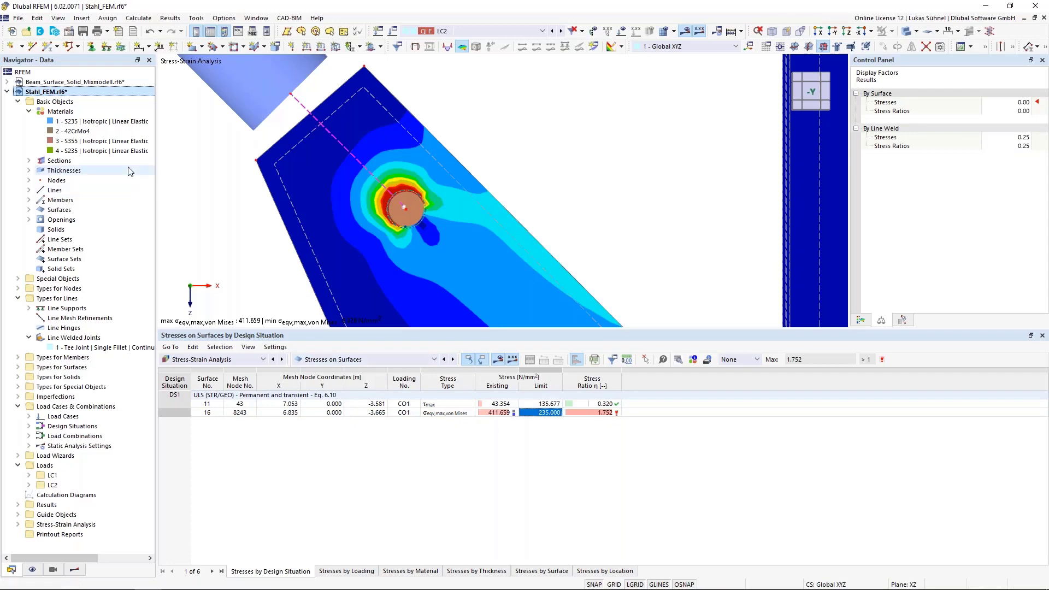
double_click(88, 152)
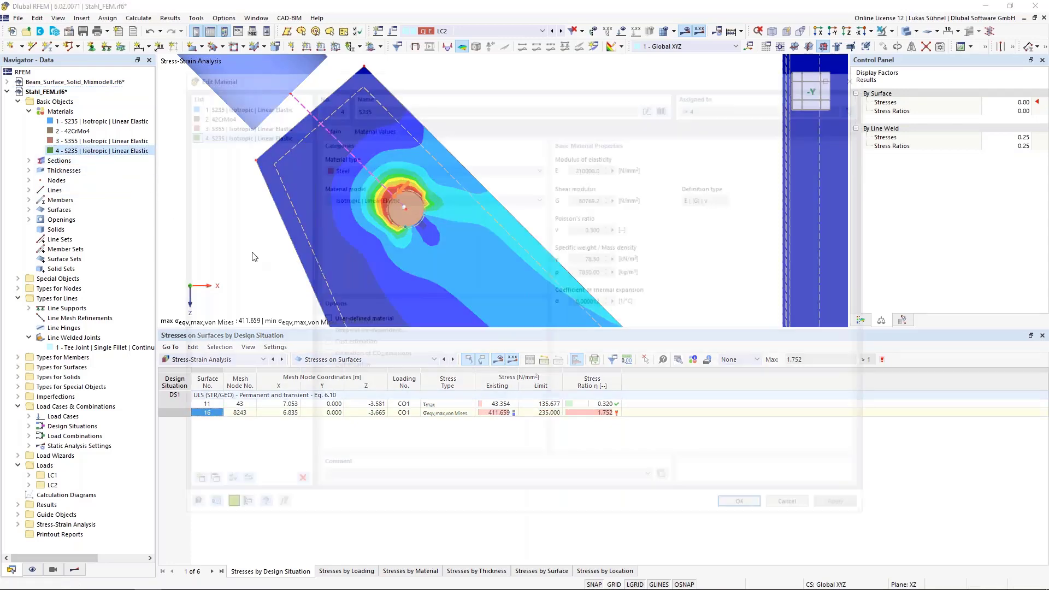
click(381, 197)
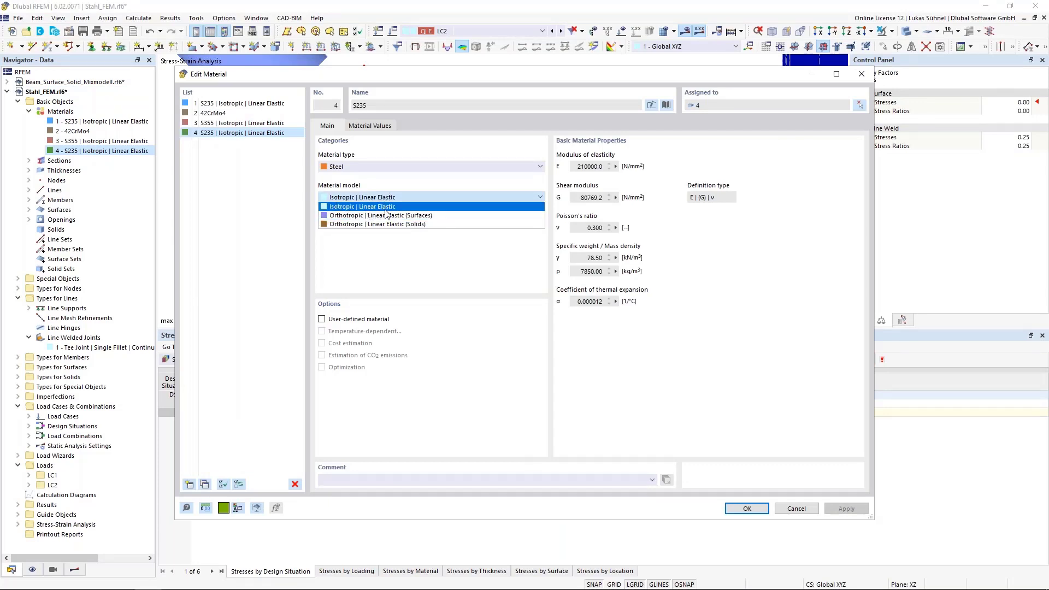
click(441, 179)
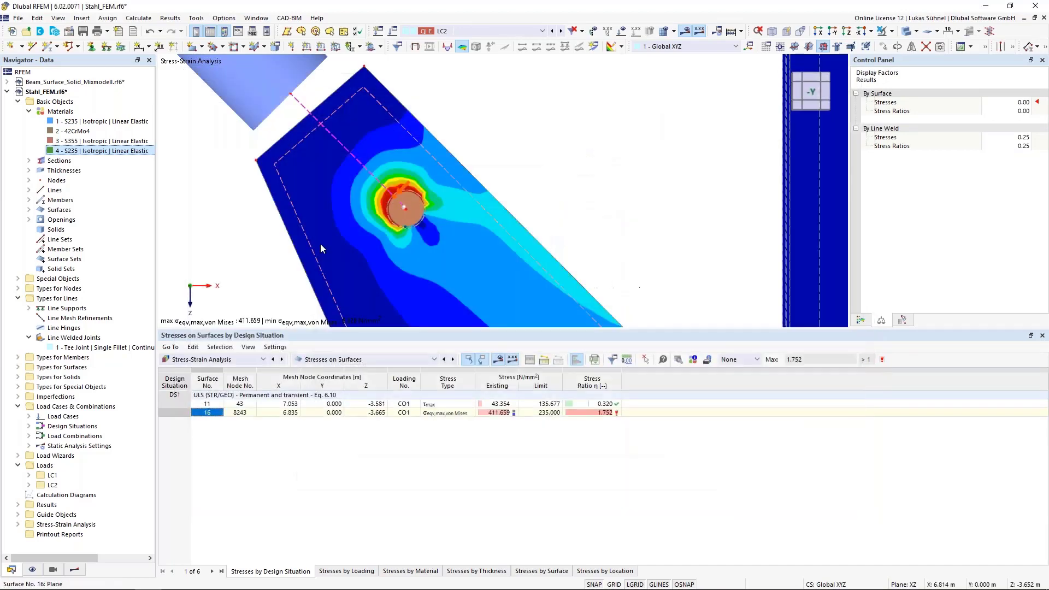
Step: Activate the Nonlinear Material Behavior add-on in the base data of the Stahl_FEM model
right_click(24, 94)
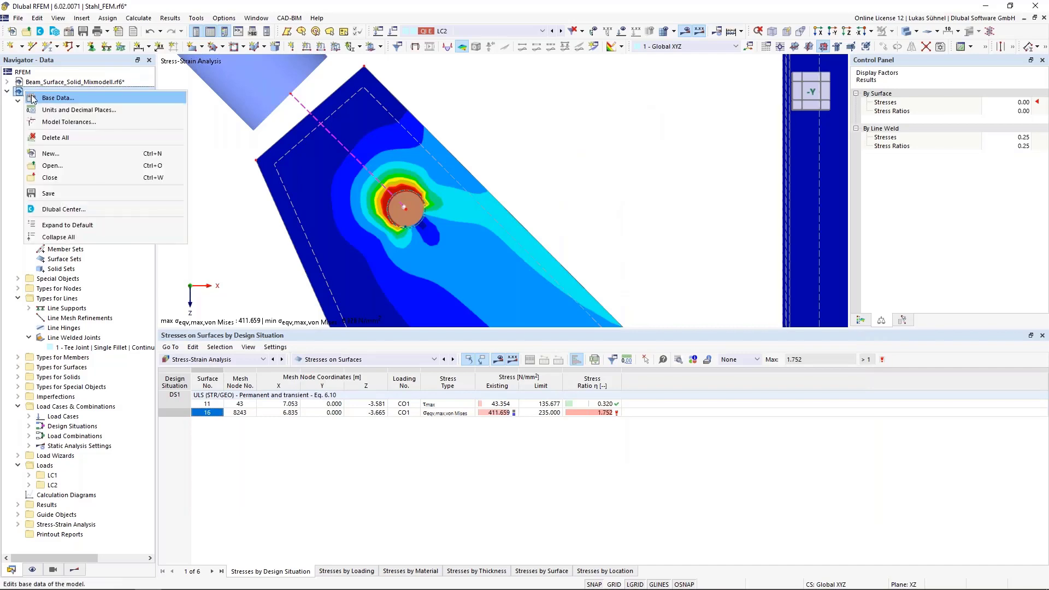
click(243, 226)
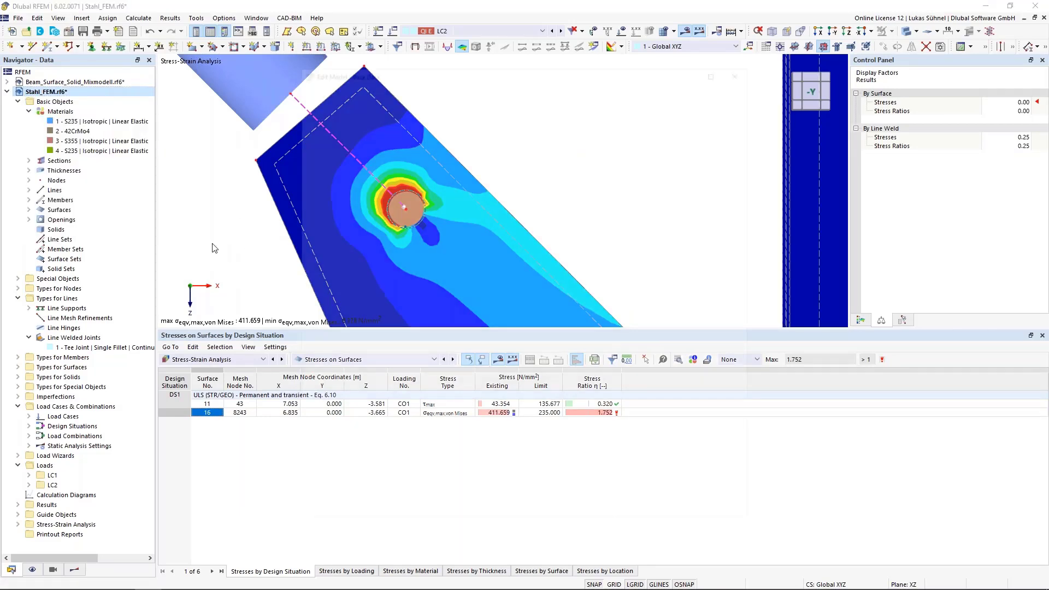
click(348, 88)
click(310, 118)
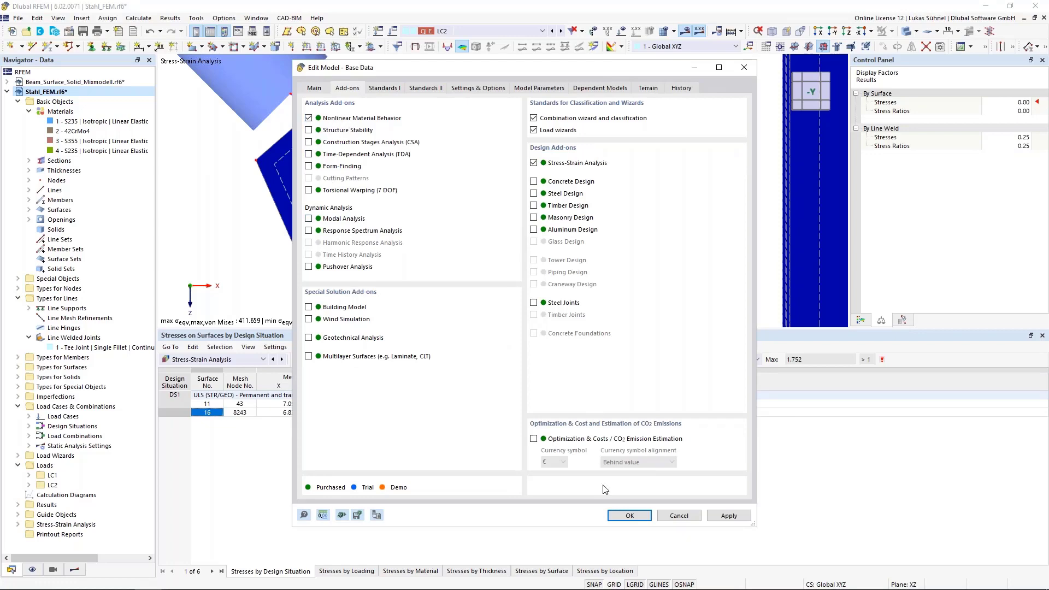
click(628, 515)
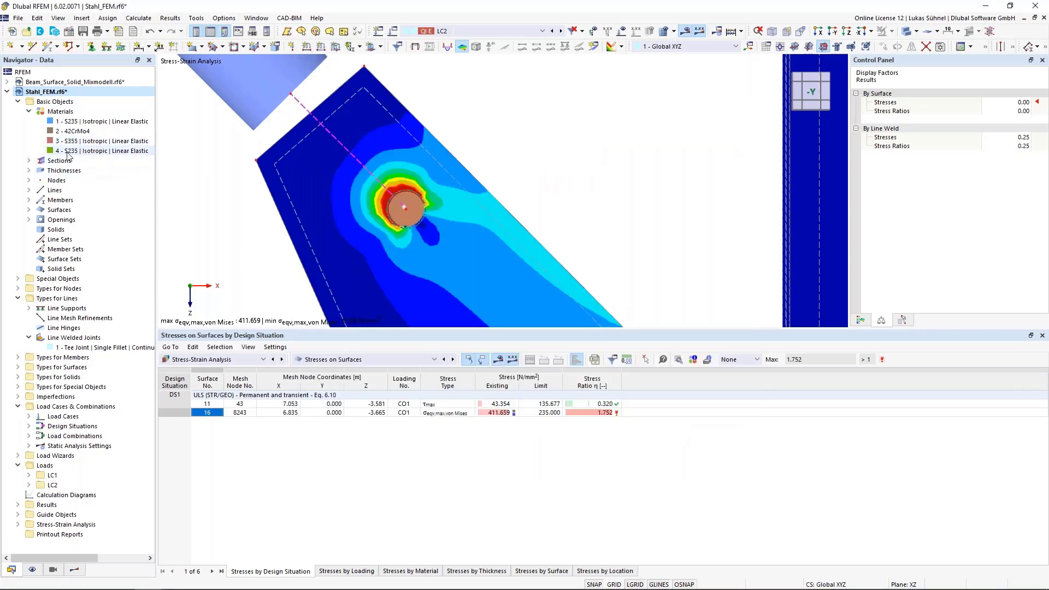
Step: Set material 4 - S235 to the Isotropic | Plastic (Surfaces/Solids) model with the von Mises hypothesis and Basic diagram, accepting the deletion of all results
double_click(87, 150)
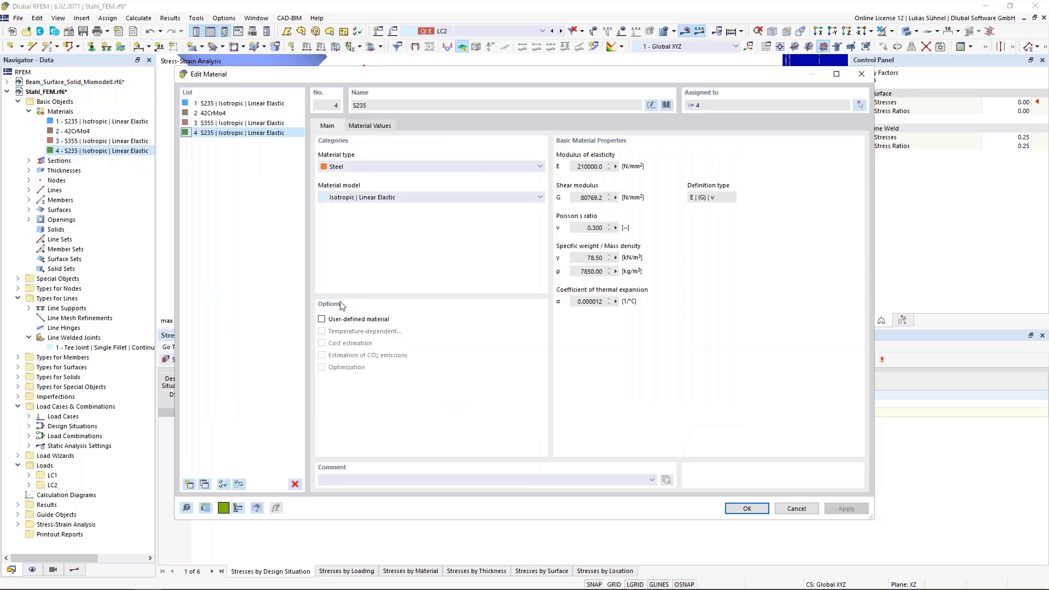
click(354, 199)
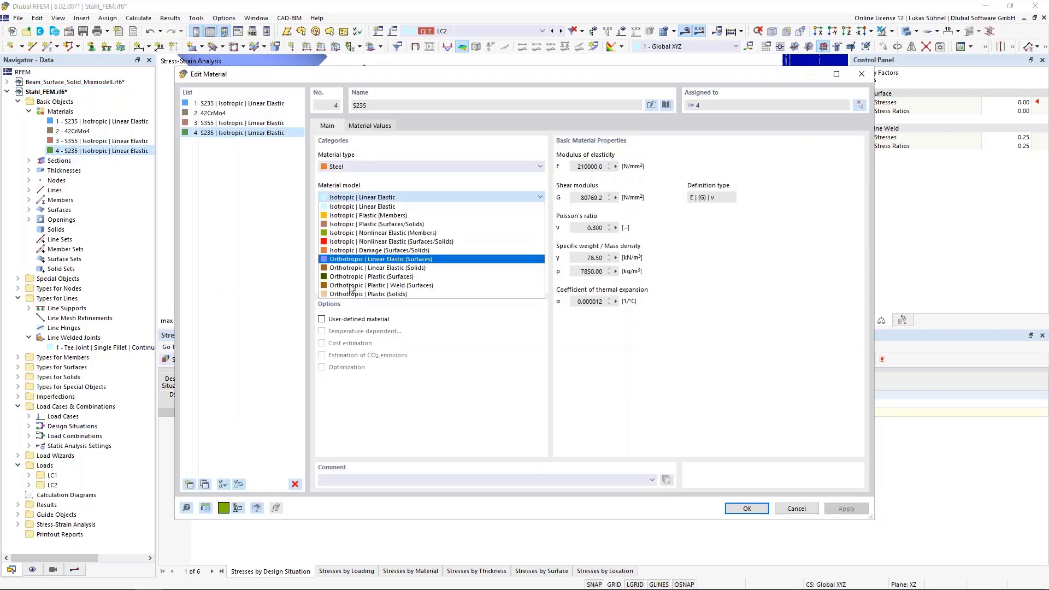
click(370, 225)
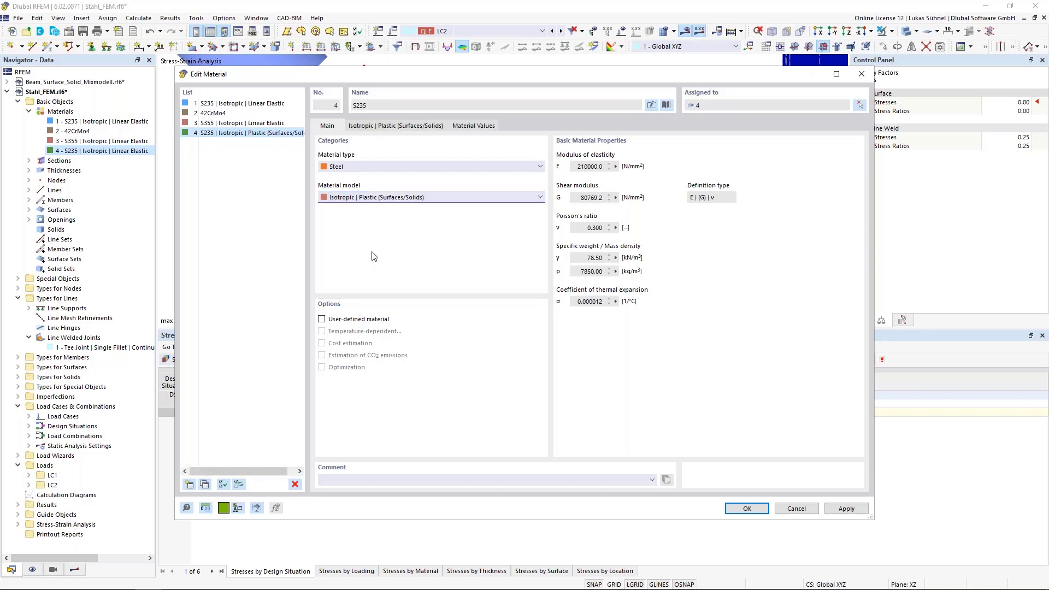
click(369, 126)
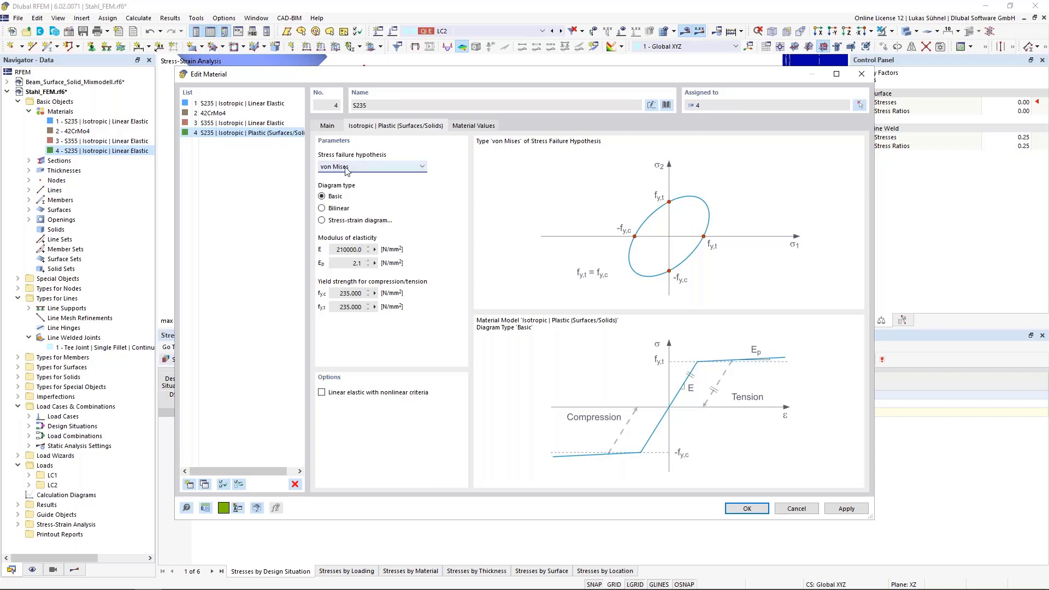
click(345, 168)
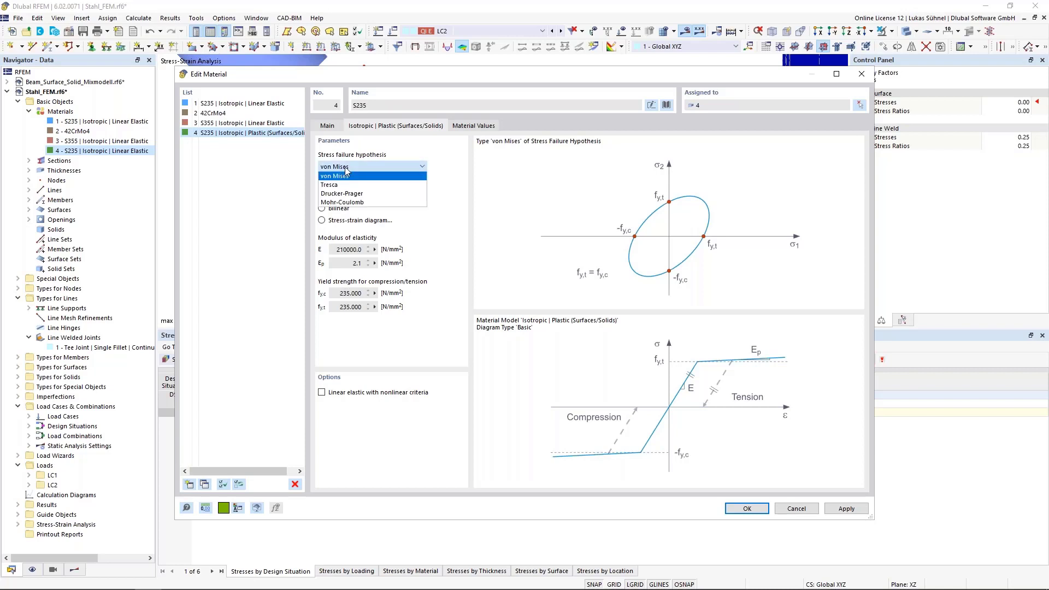
click(346, 168)
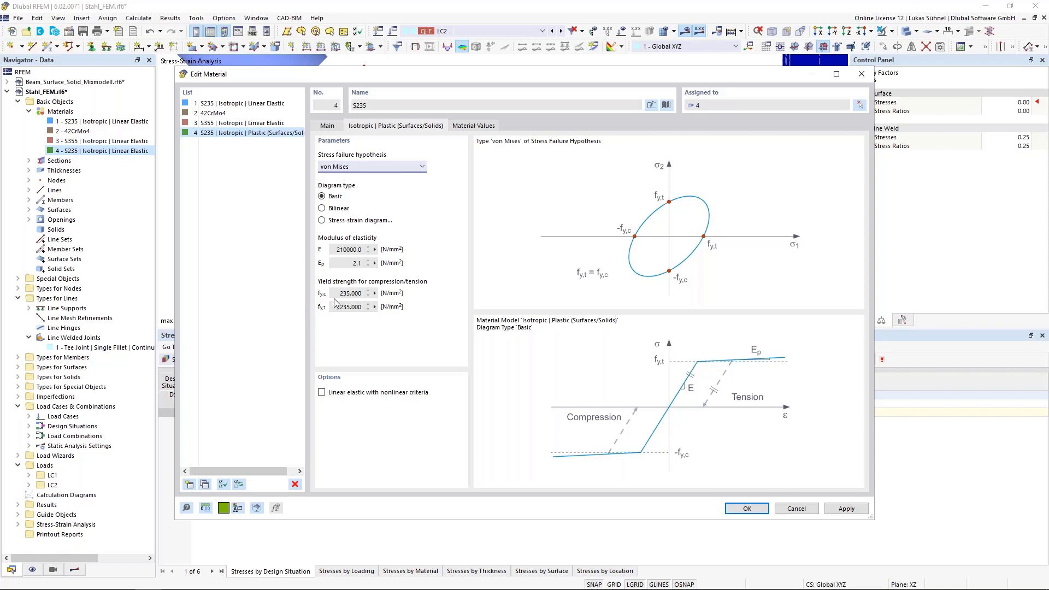
click(747, 509)
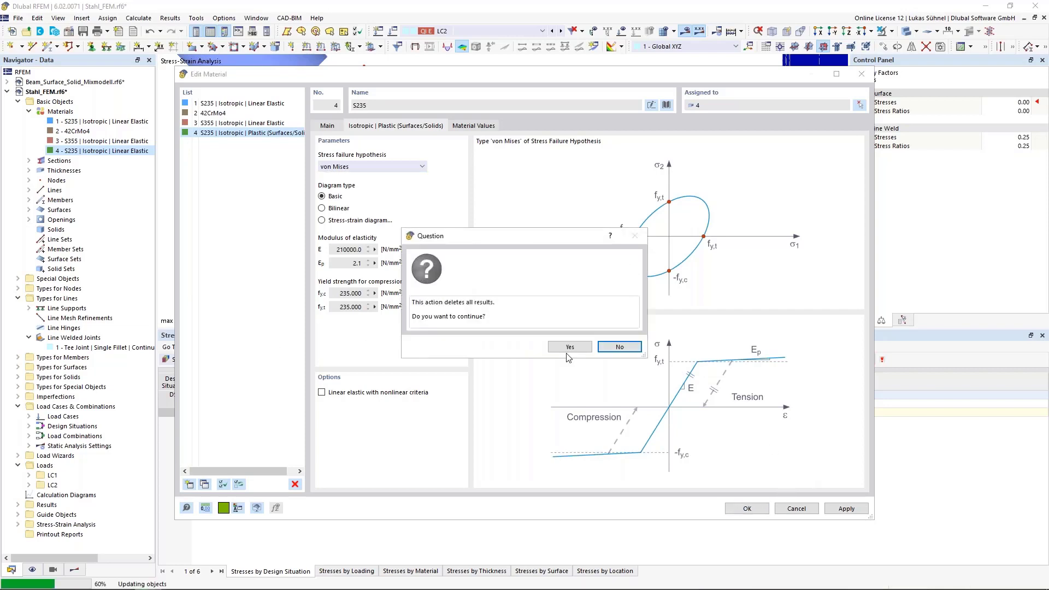
click(619, 346)
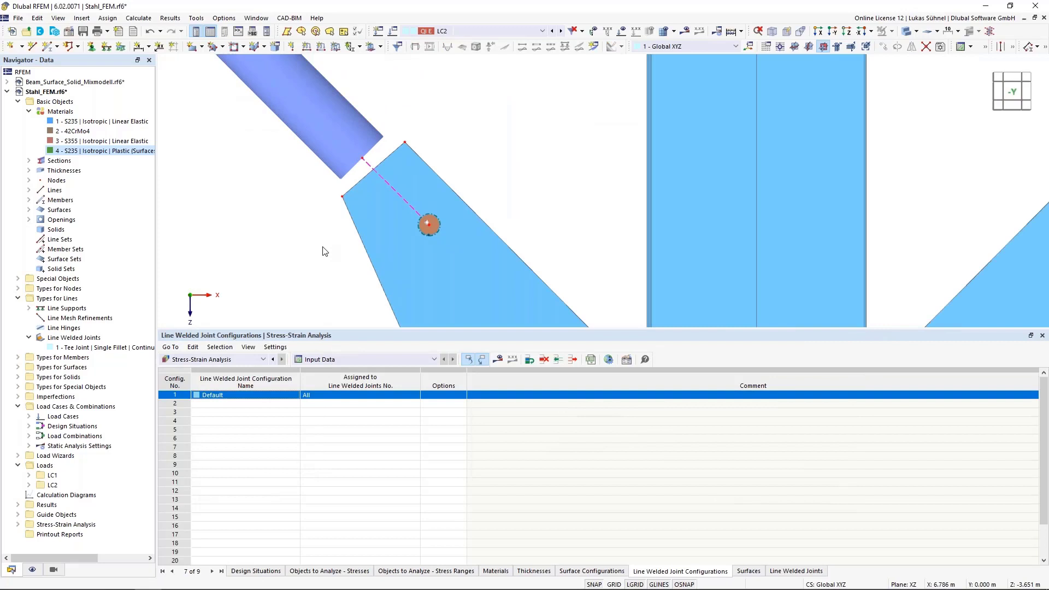
Step: Show the FE mesh and examine the element size around the bolt hole in surface 16
click(32, 570)
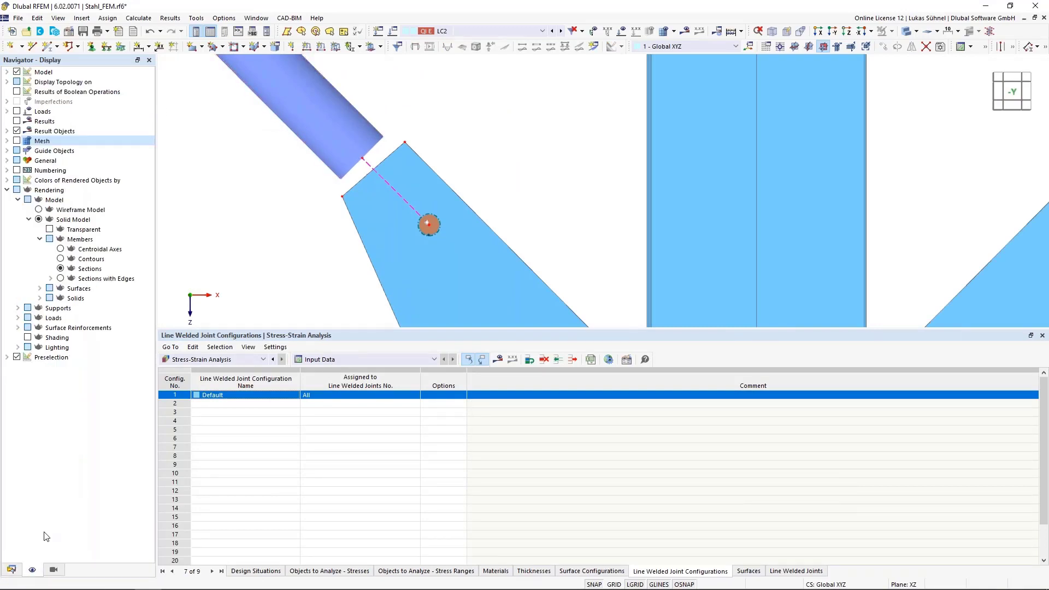
click(18, 141)
scroll(415, 197, up, 3)
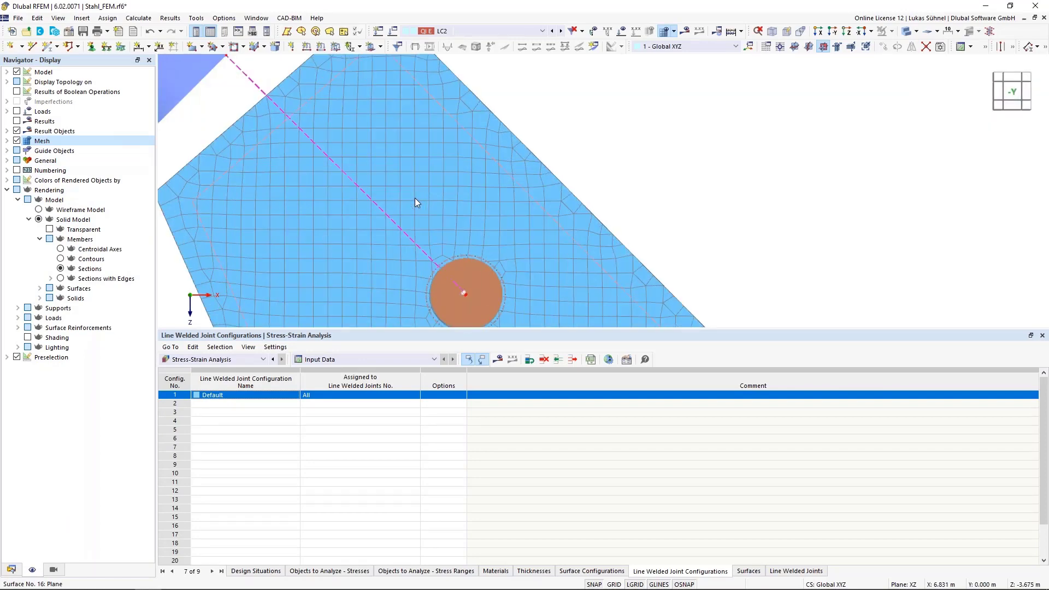
scroll(431, 247, up, 4)
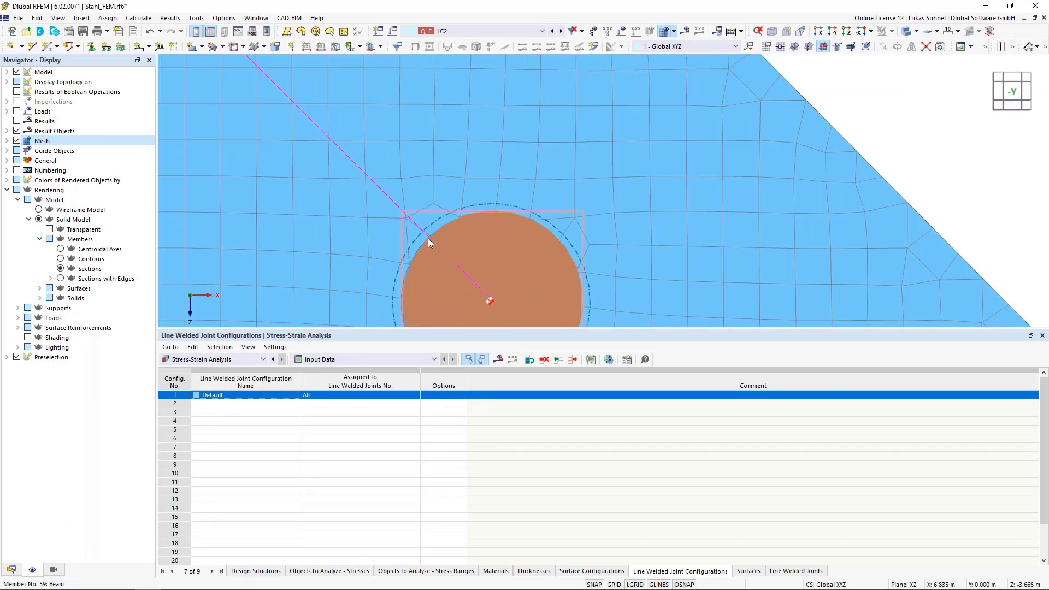
scroll(430, 230, up, 2)
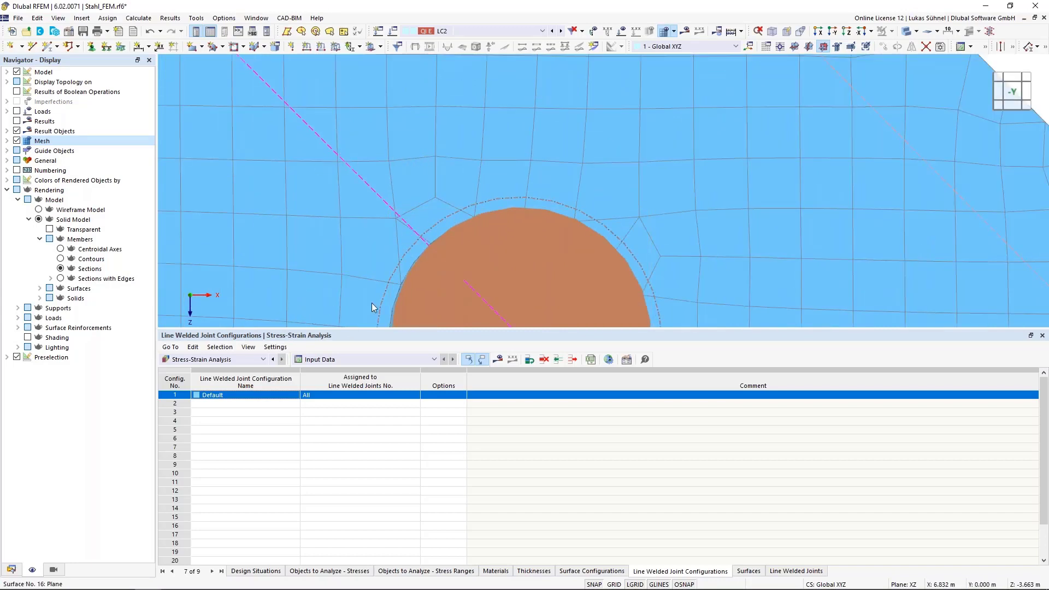
scroll(424, 275, down, 2)
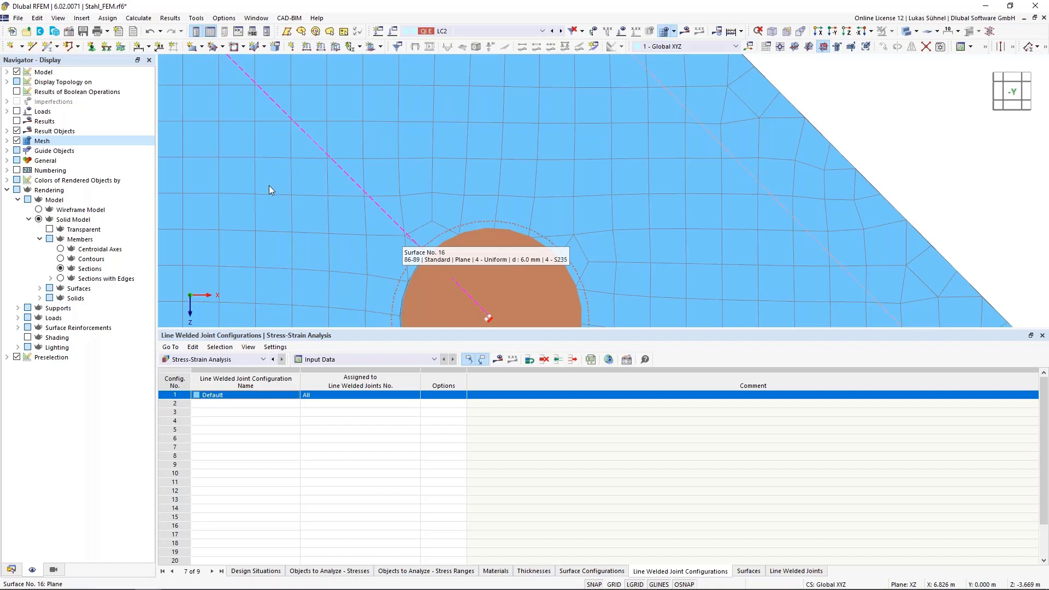
scroll(269, 187, down, 2)
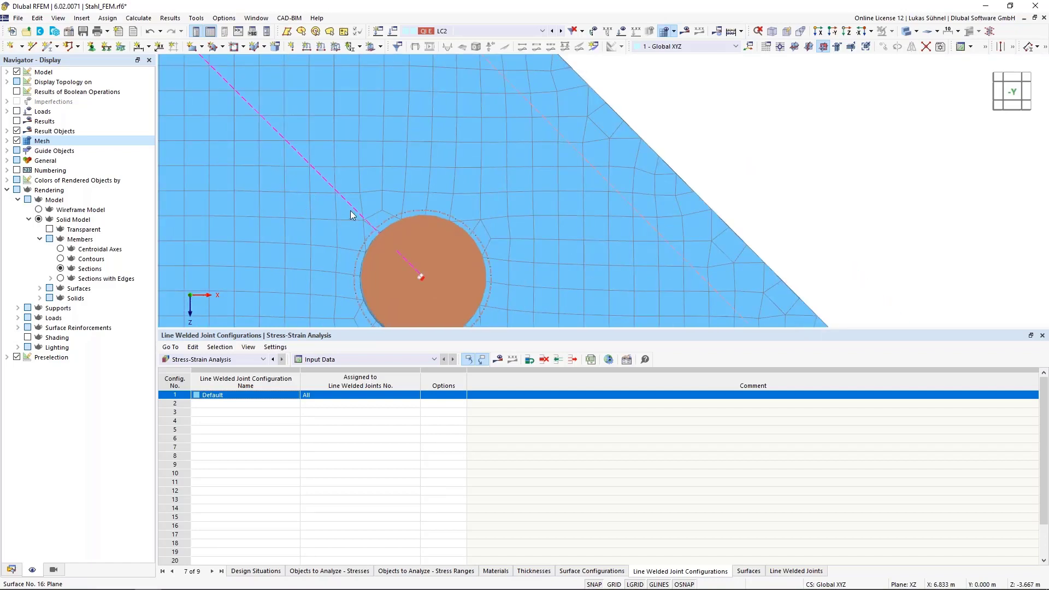
scroll(357, 213, up, 3)
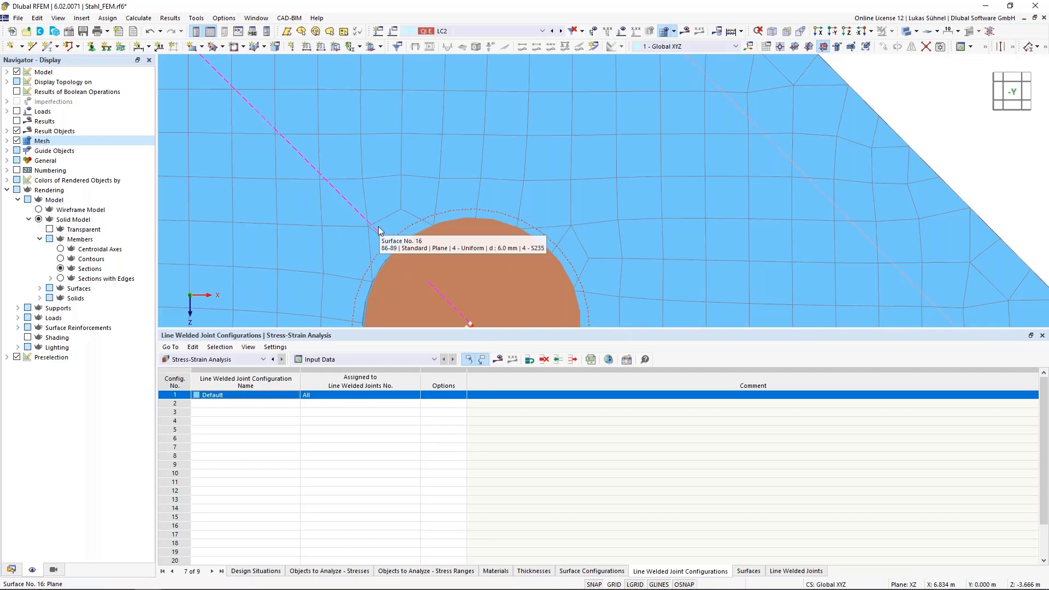
Step: Set the result smoothing type for surfaces to Constant on mesh elements
scroll(379, 229, down, 1)
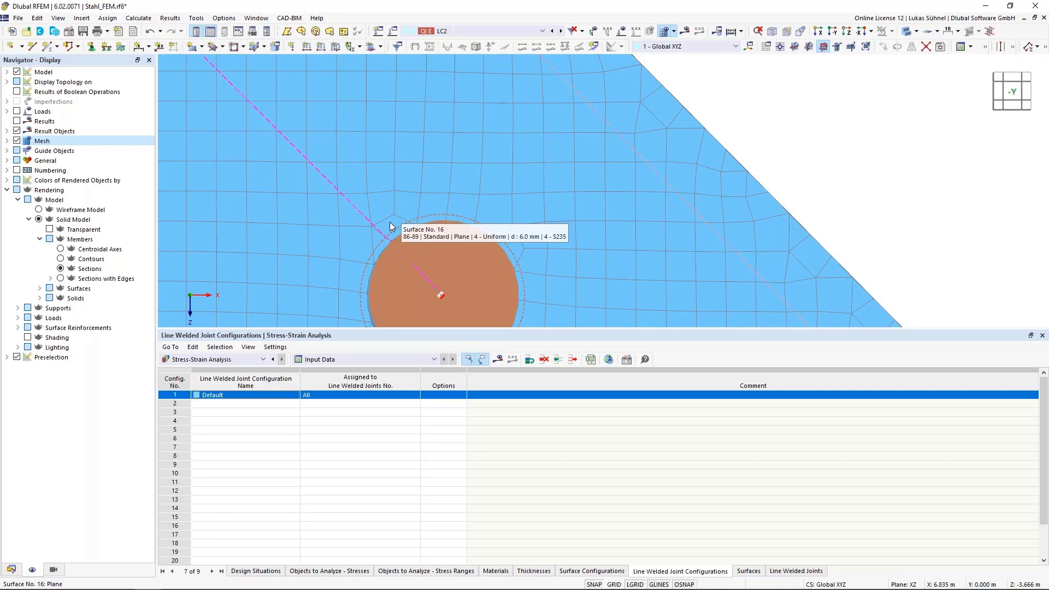
click(174, 21)
mouse_move(137, 16)
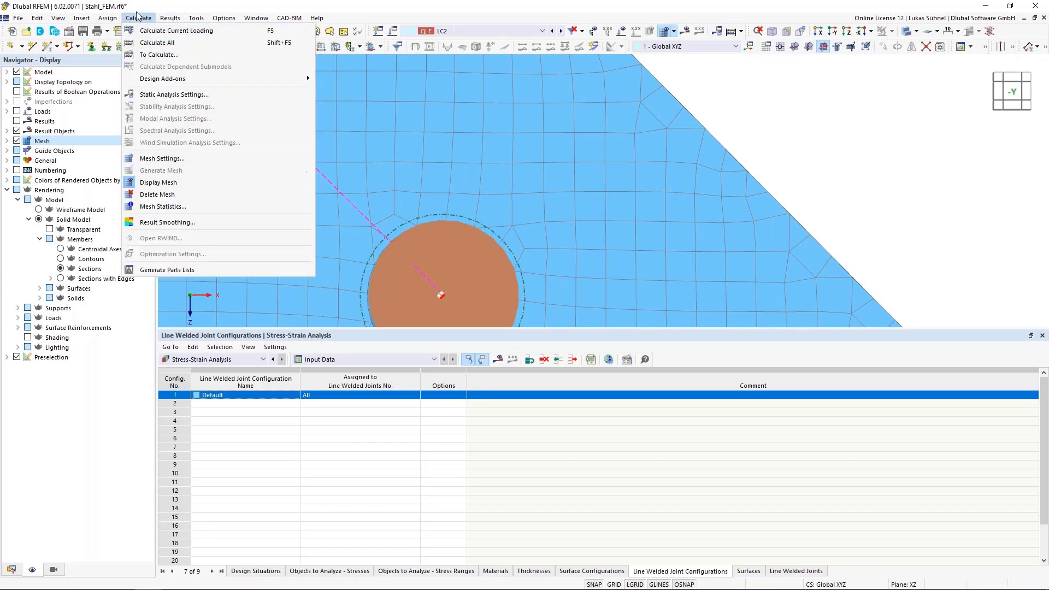
click(165, 223)
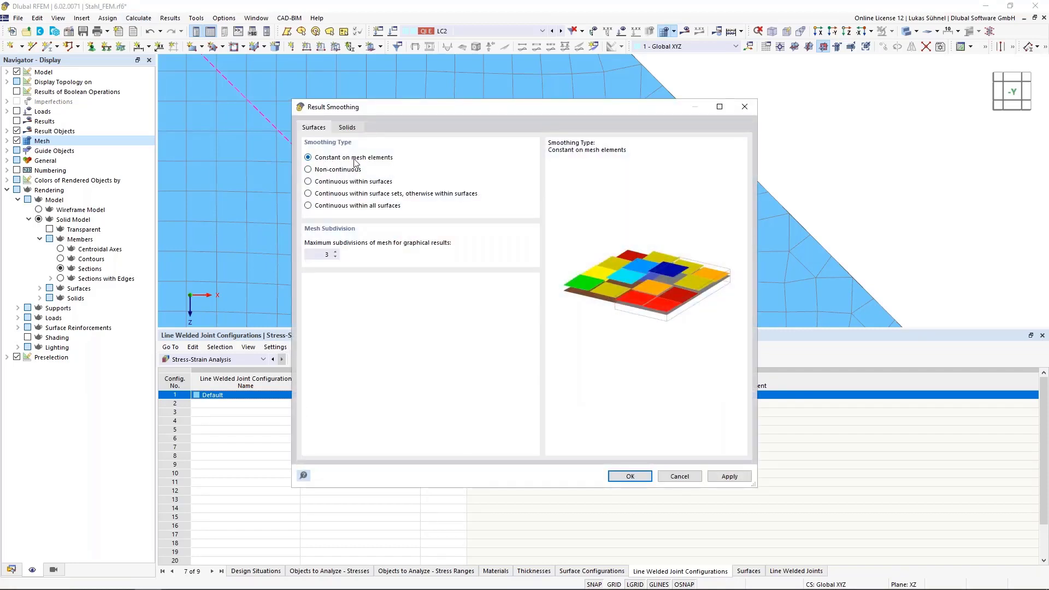
click(309, 194)
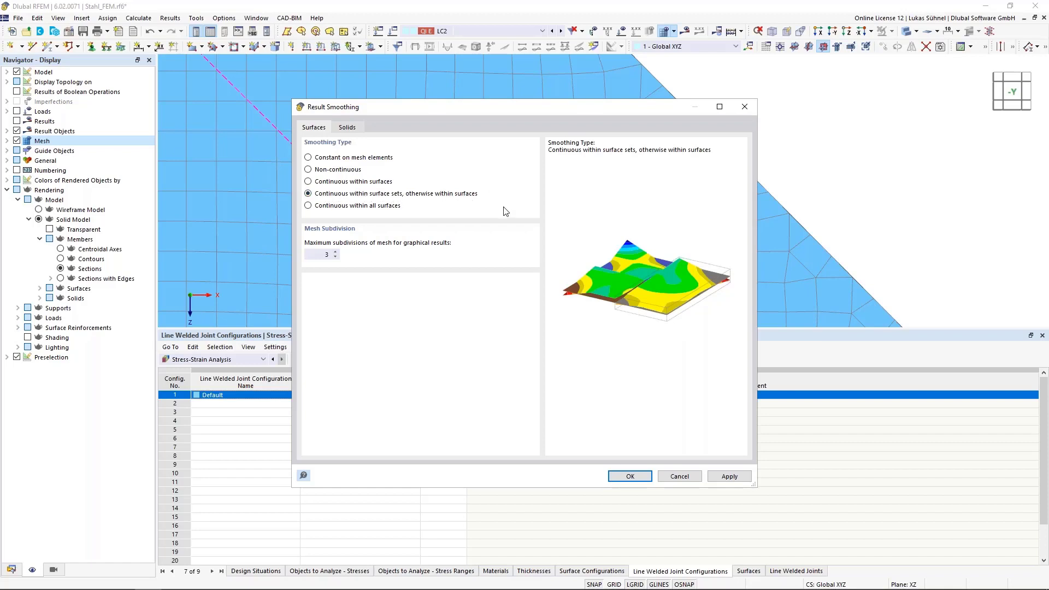
drag(511, 113, 791, 103)
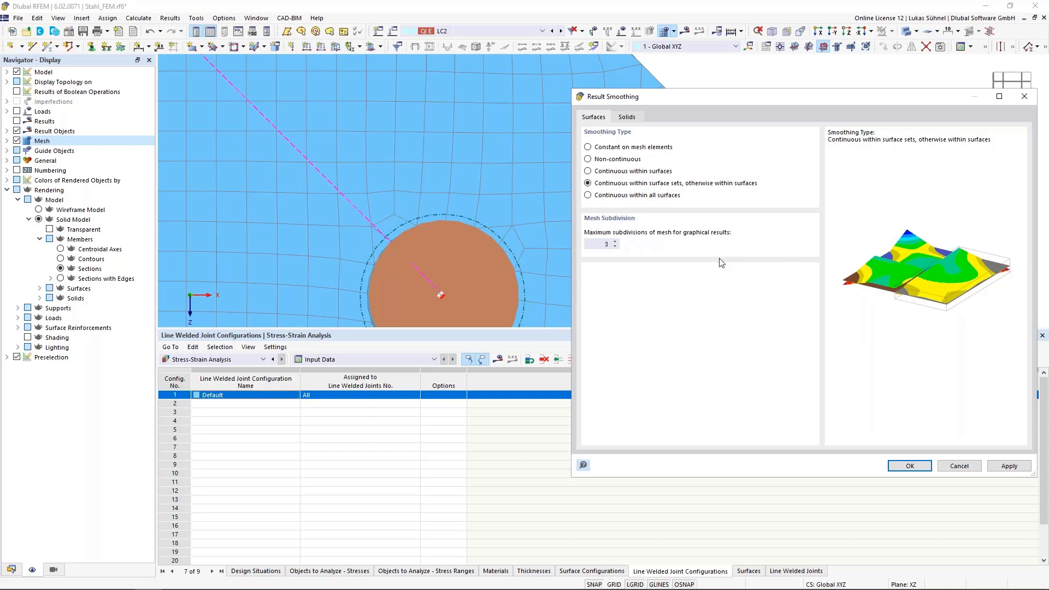
click(614, 151)
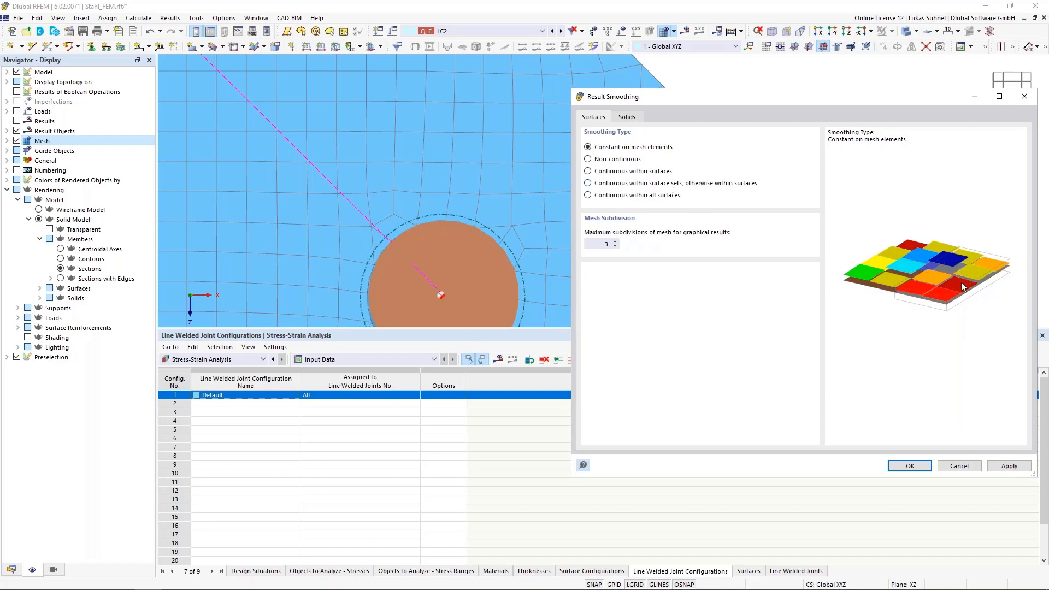
click(920, 465)
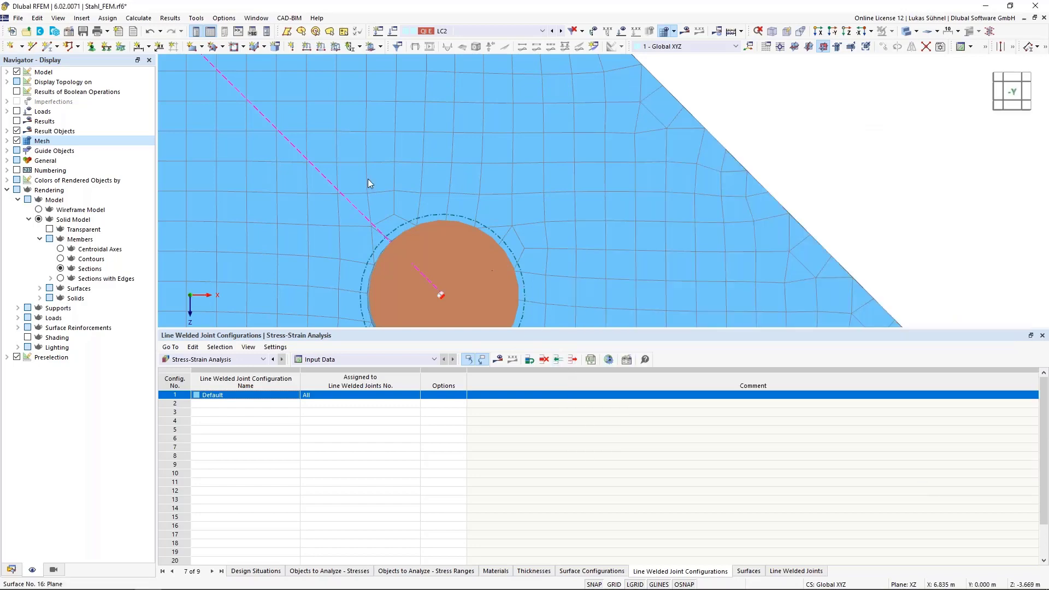
click(138, 18)
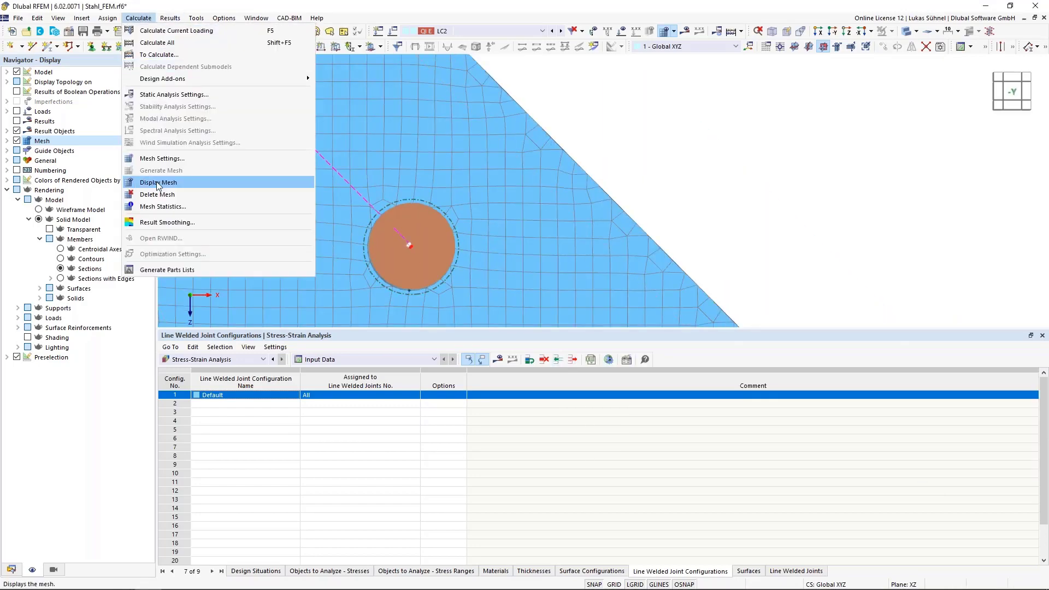
click(729, 168)
scroll(585, 204, down, 2)
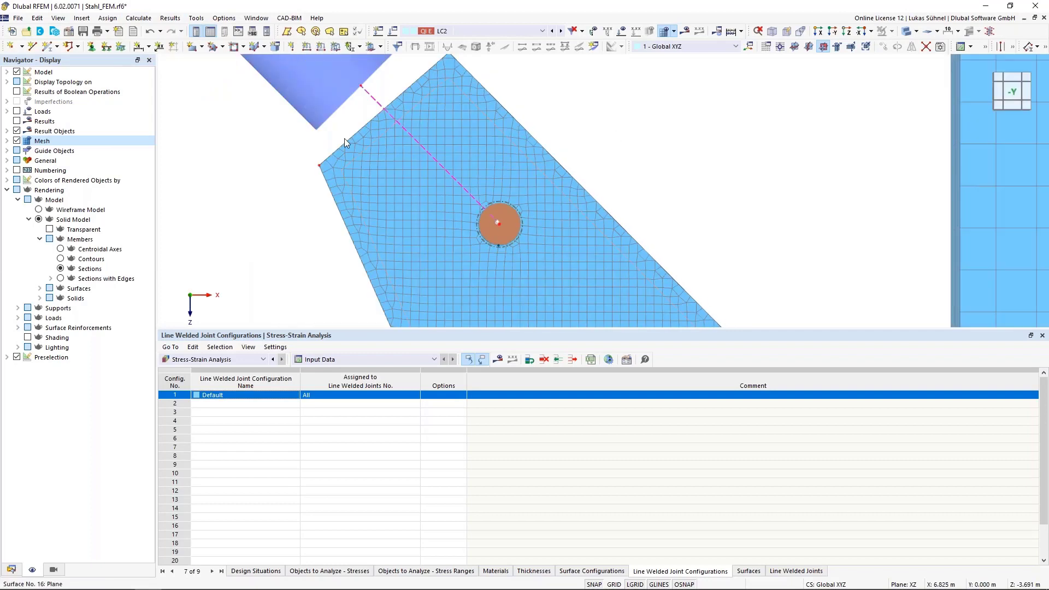
Step: In the Stress-Strain Analysis global settings of Stahl_FEM, set the surface smoothing to Constant on mesh elements
click(11, 569)
right_click(56, 524)
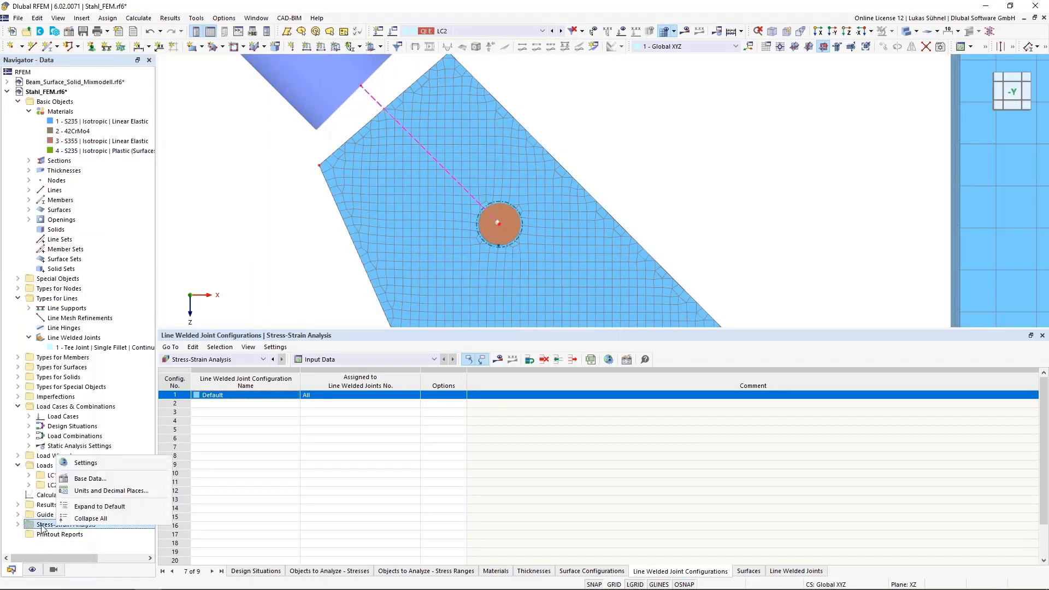
right_click(40, 525)
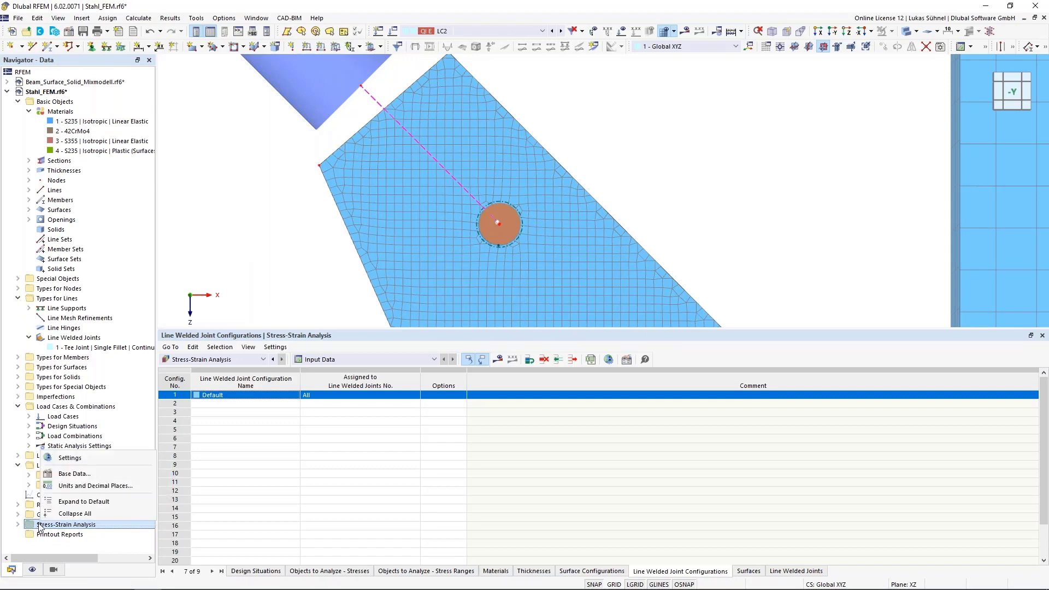
click(66, 459)
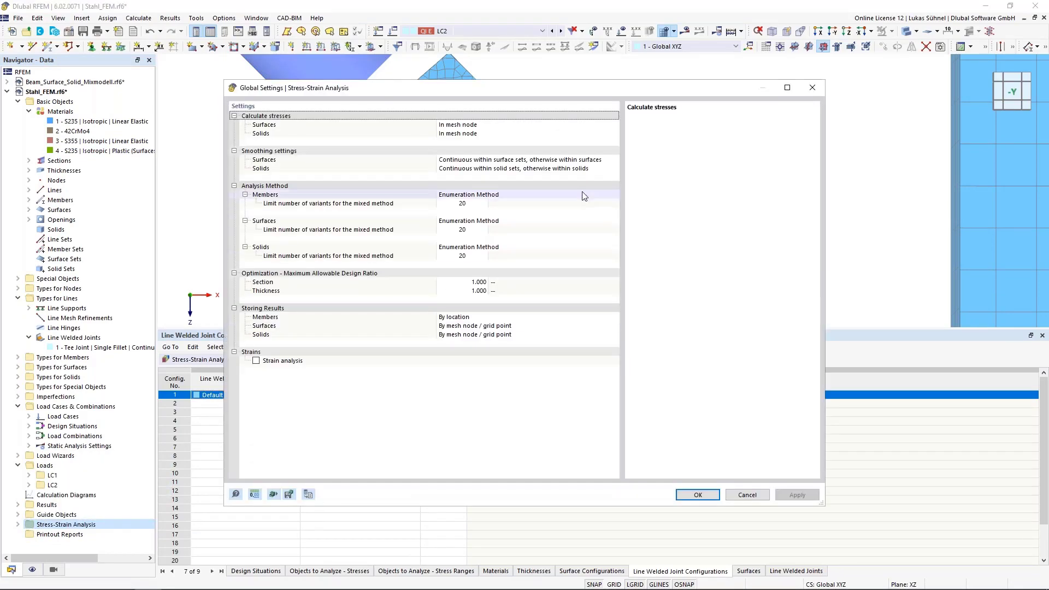
click(590, 162)
click(614, 159)
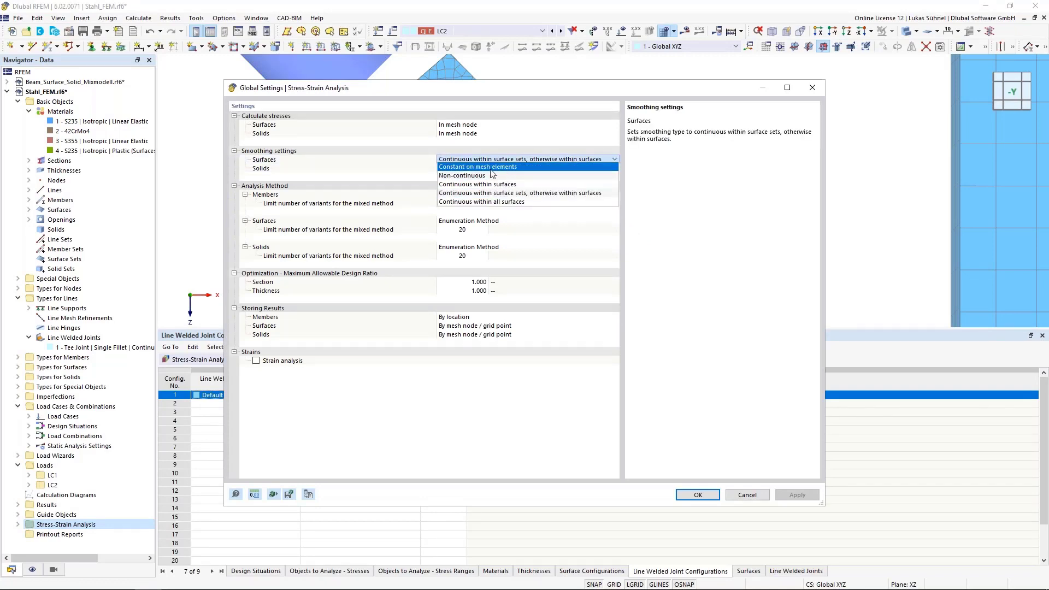
click(475, 171)
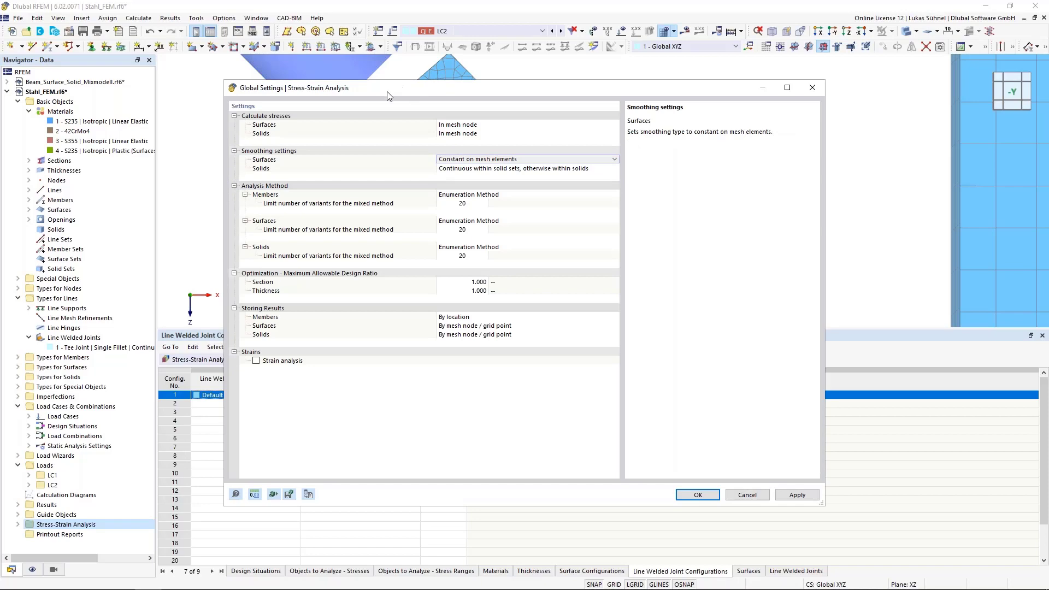
Step: Activate Strain analysis in the Stress-Strain Analysis global settings and accept the settings
drag(388, 96, 745, 84)
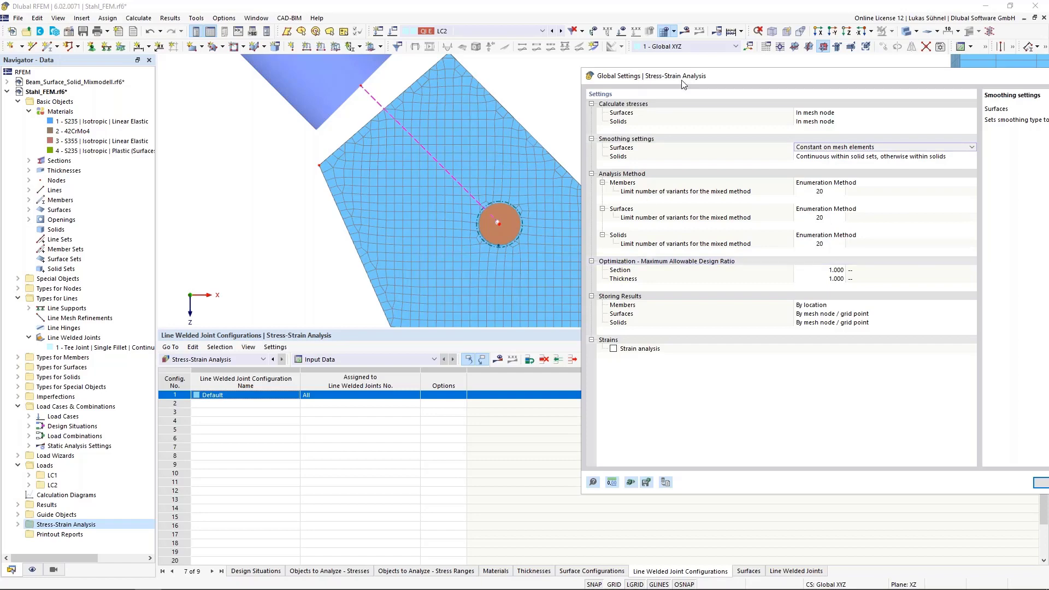
drag(691, 78, 521, 61)
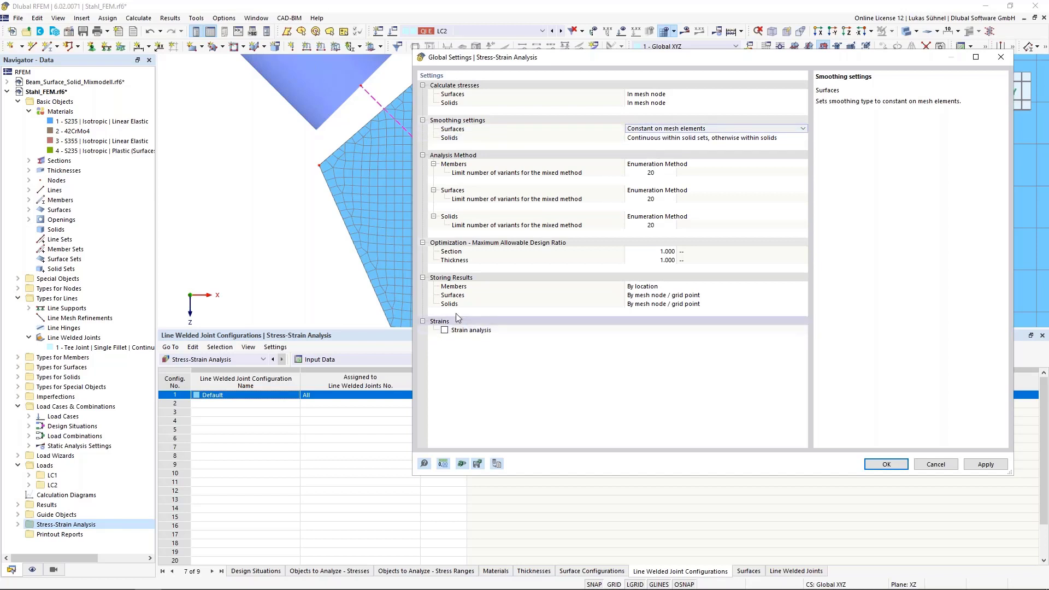
click(444, 330)
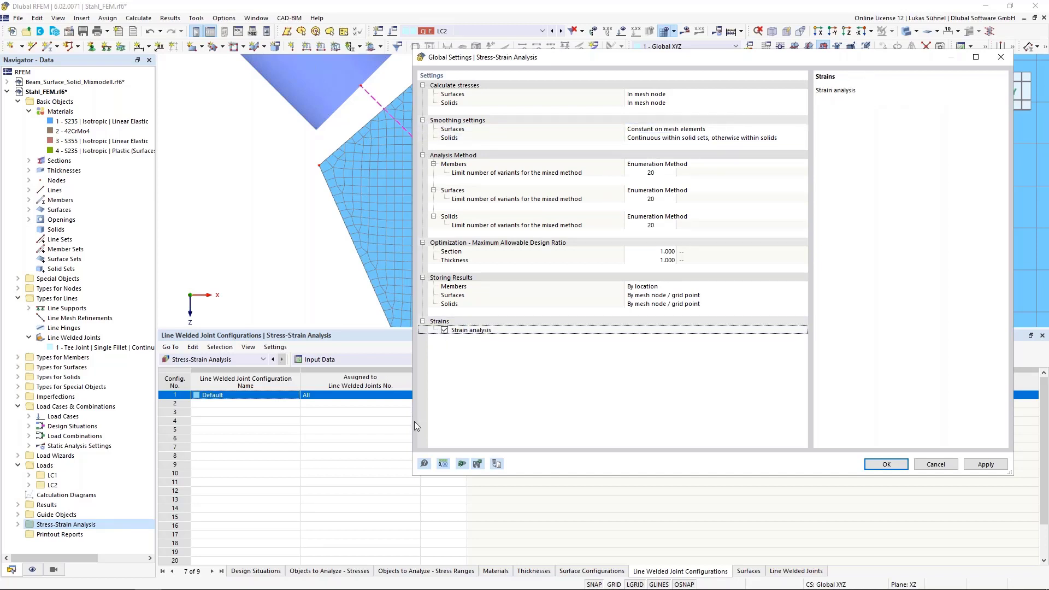
click(886, 463)
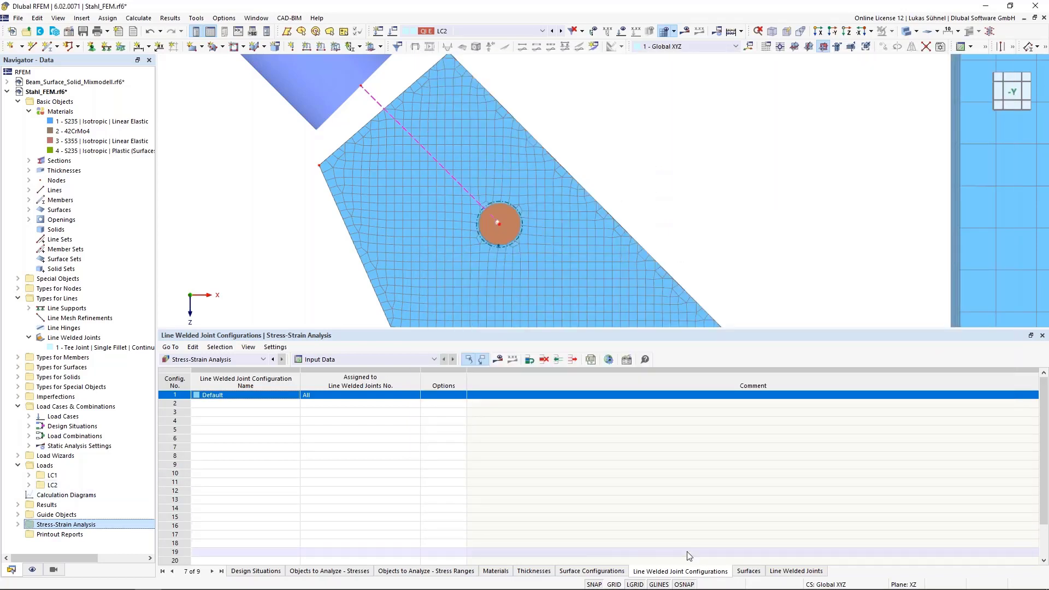
Step: Restrict the strains to calculate in the Default surface configuration to the equivalent von Mises strain εMises, keeping its 50.0 ‰ plastic strain limit
click(596, 570)
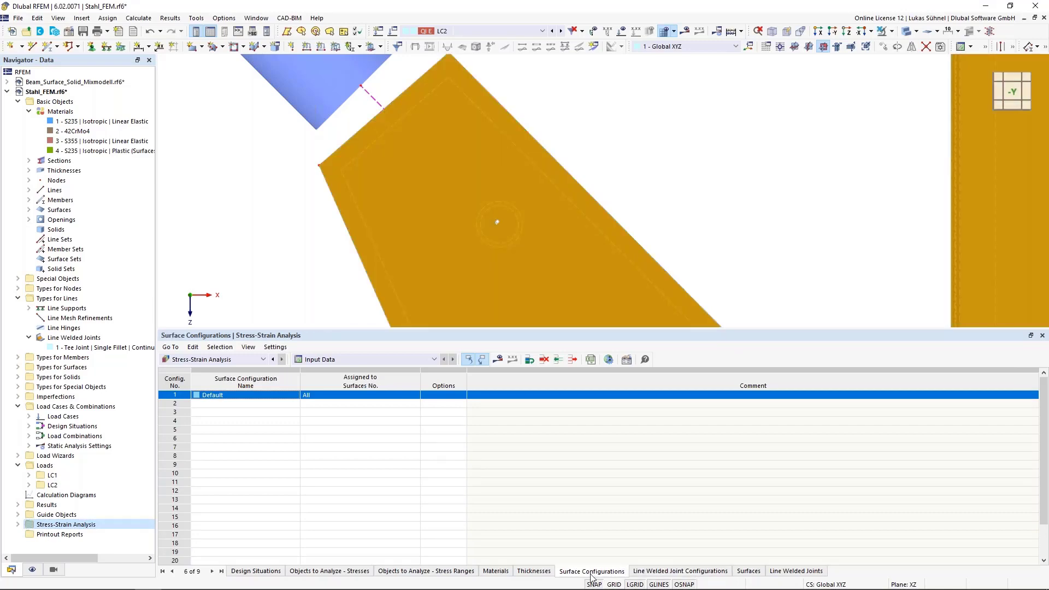
double_click(166, 397)
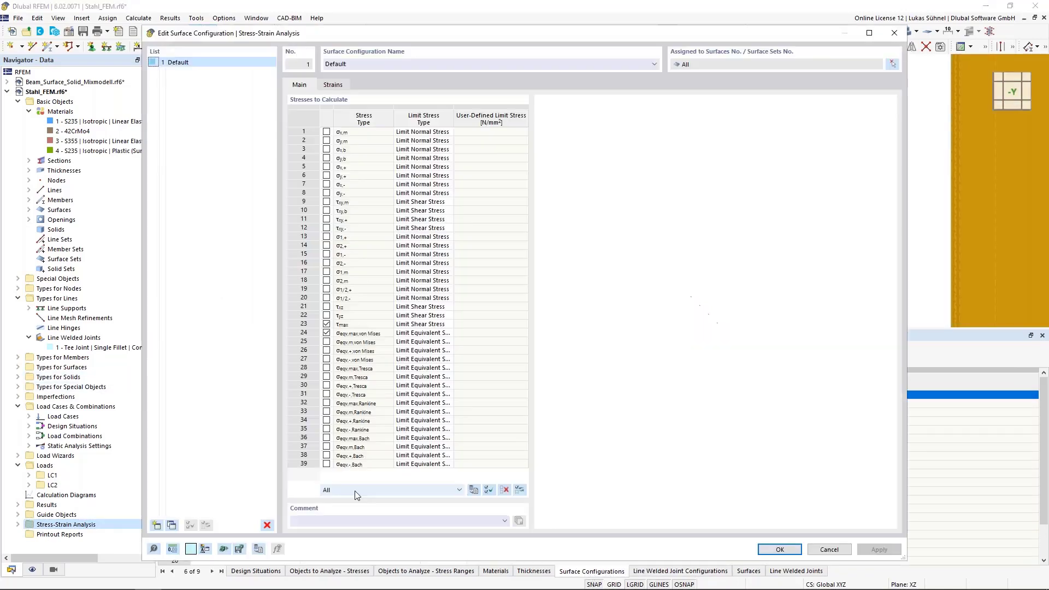
click(332, 85)
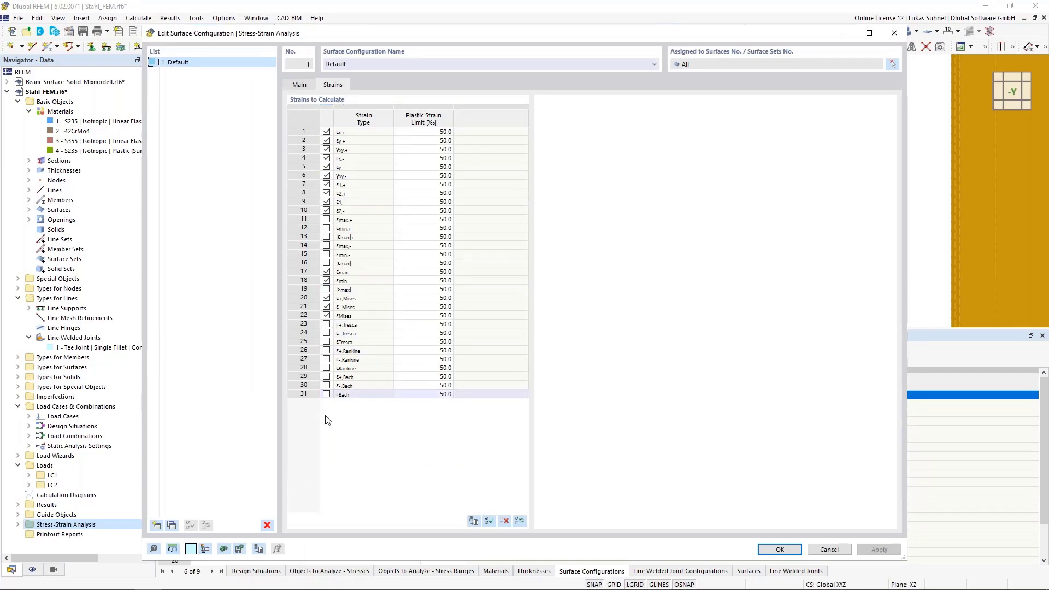
click(503, 520)
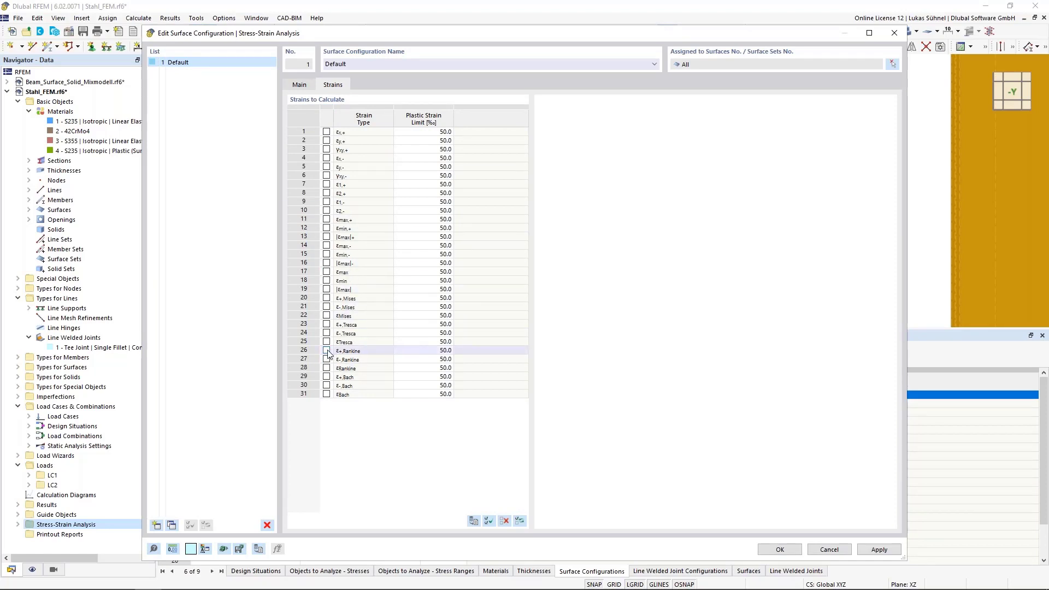
click(321, 316)
click(326, 316)
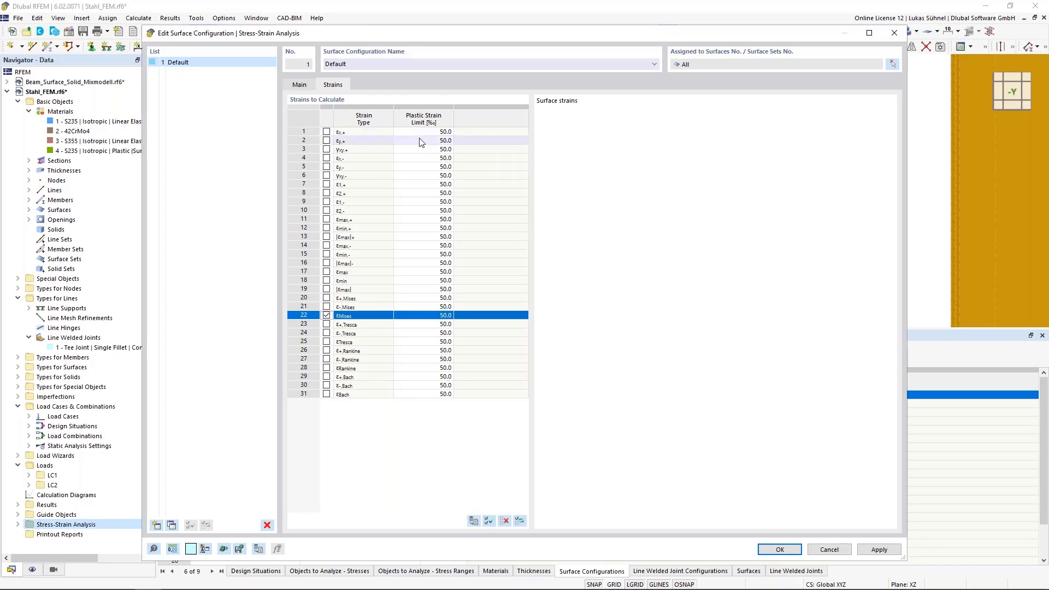
click(426, 316)
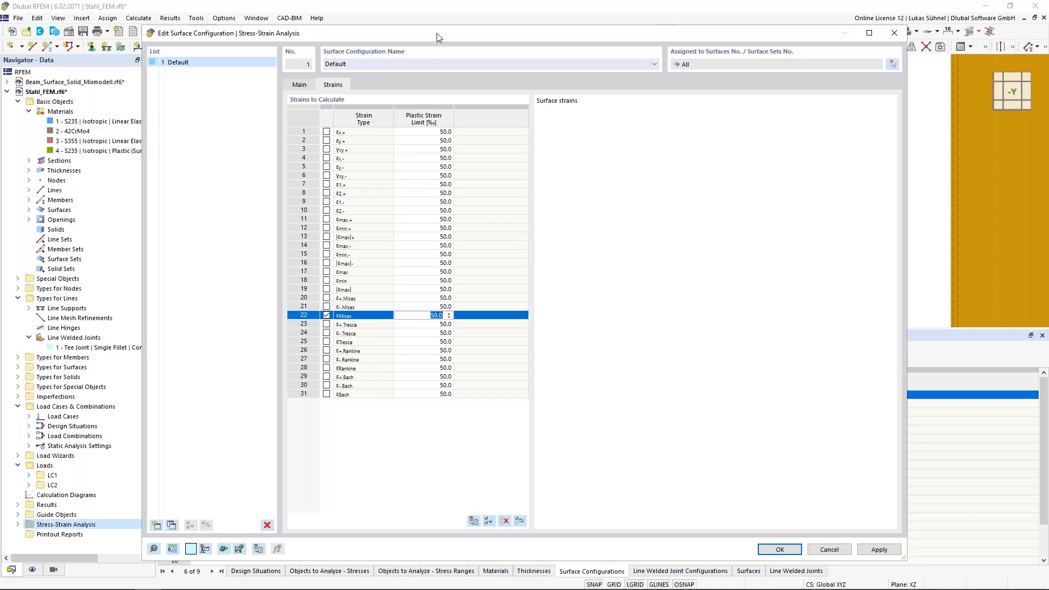
drag(437, 33, 415, 383)
drag(517, 382, 516, 57)
click(759, 572)
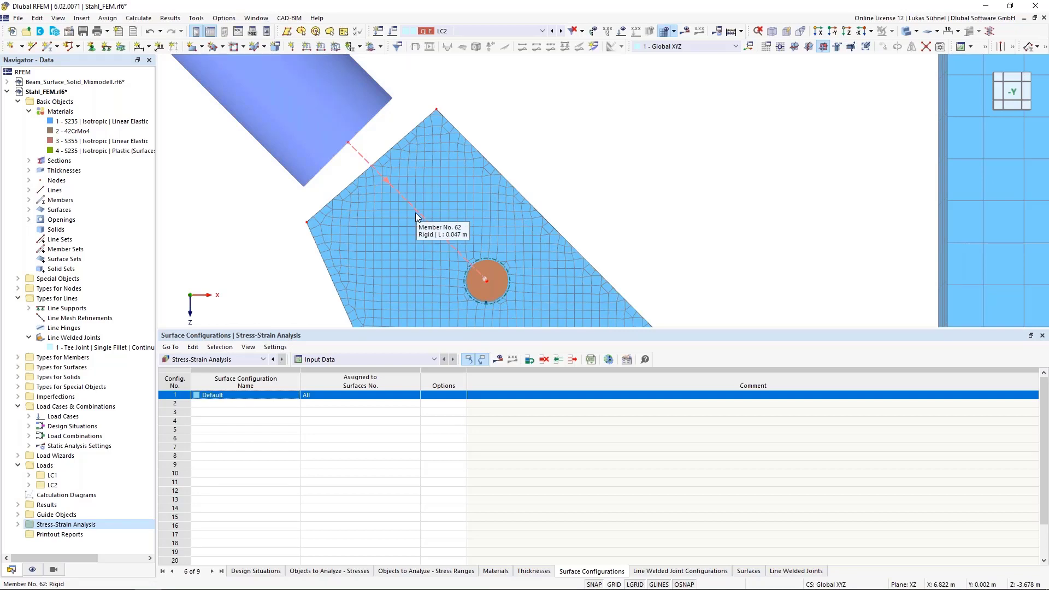
Step: Run the Stress-Strain Analysis calculation of the joint with the plastic material and show its results
scroll(415, 212, down, 2)
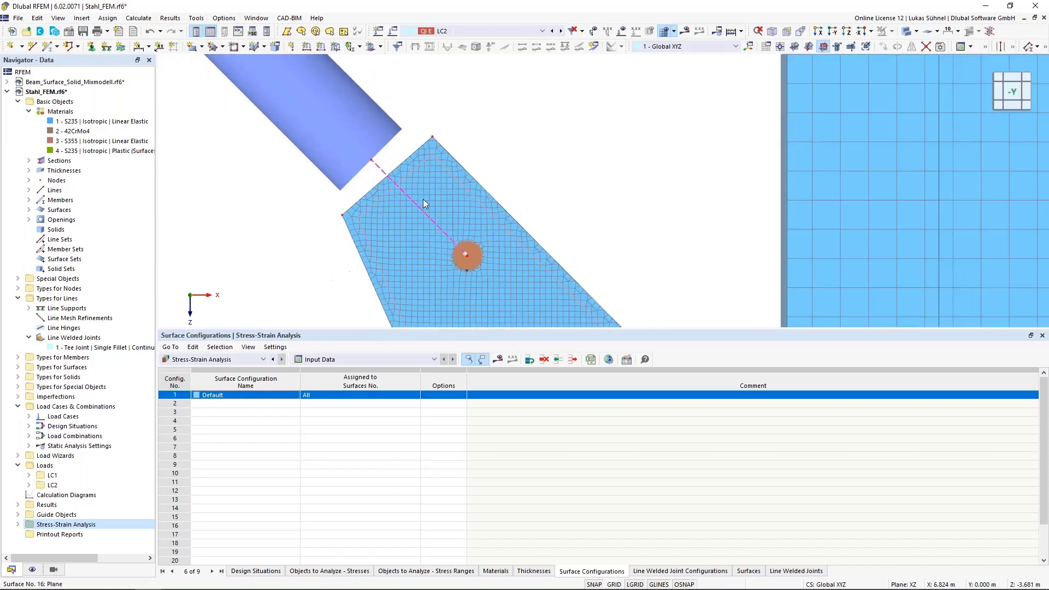
scroll(434, 155, down, 3)
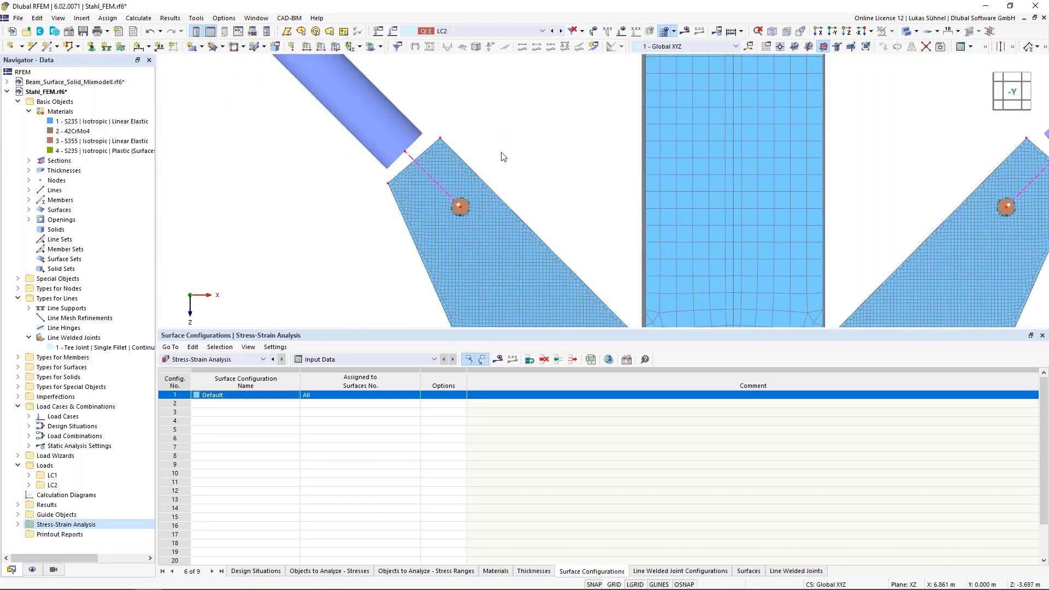
scroll(501, 157, down, 4)
scroll(410, 143, down, 2)
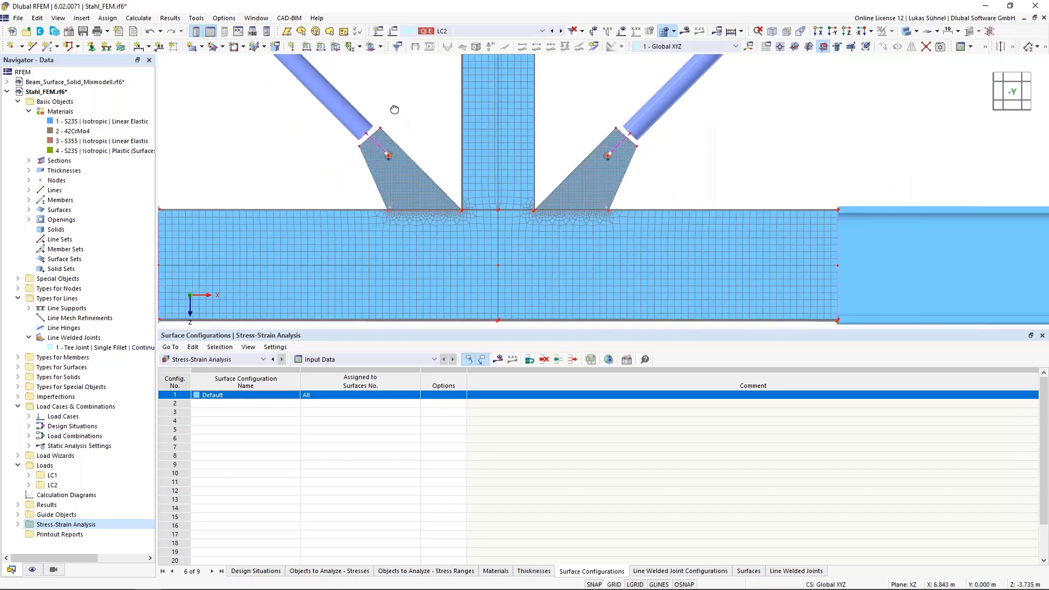
ctrl+middle_drag(394, 109, 432, 140)
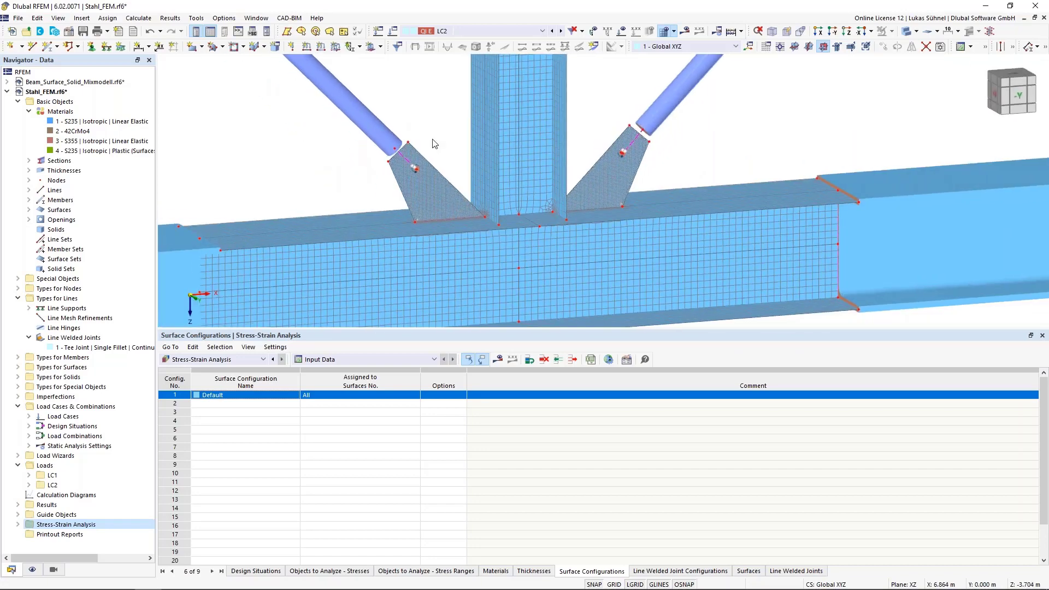
scroll(430, 142, down, 2)
middle_drag(410, 109, 434, 187)
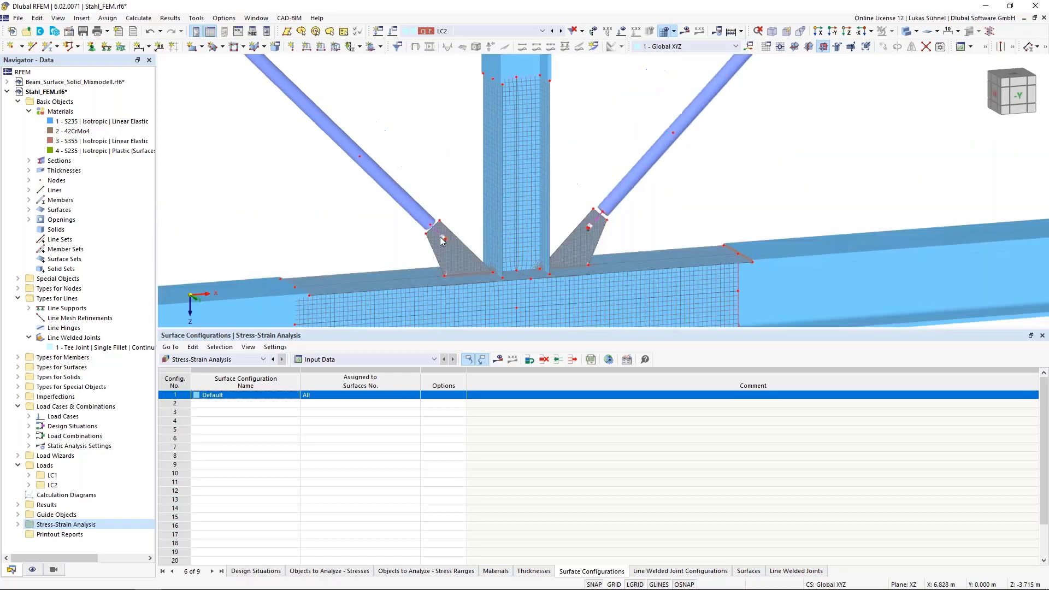
click(497, 360)
click(583, 348)
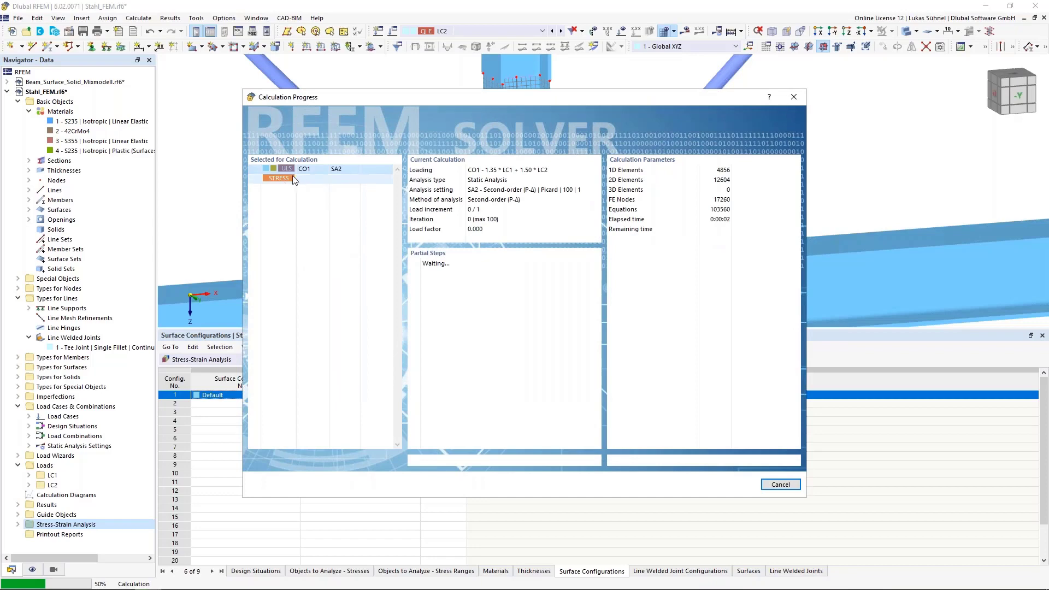
drag(356, 99, 657, 162)
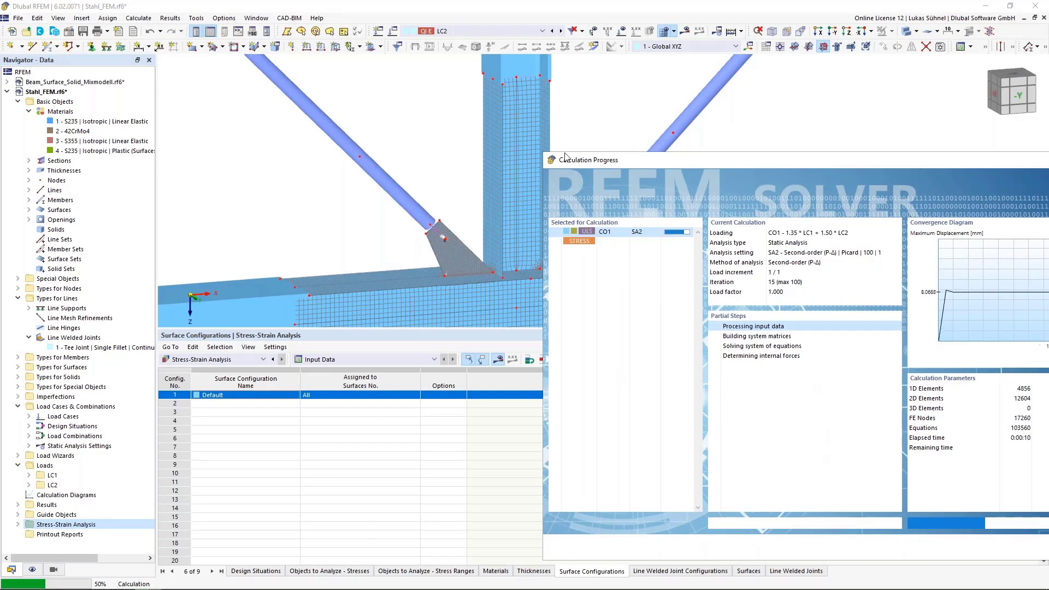
drag(565, 158, 388, 154)
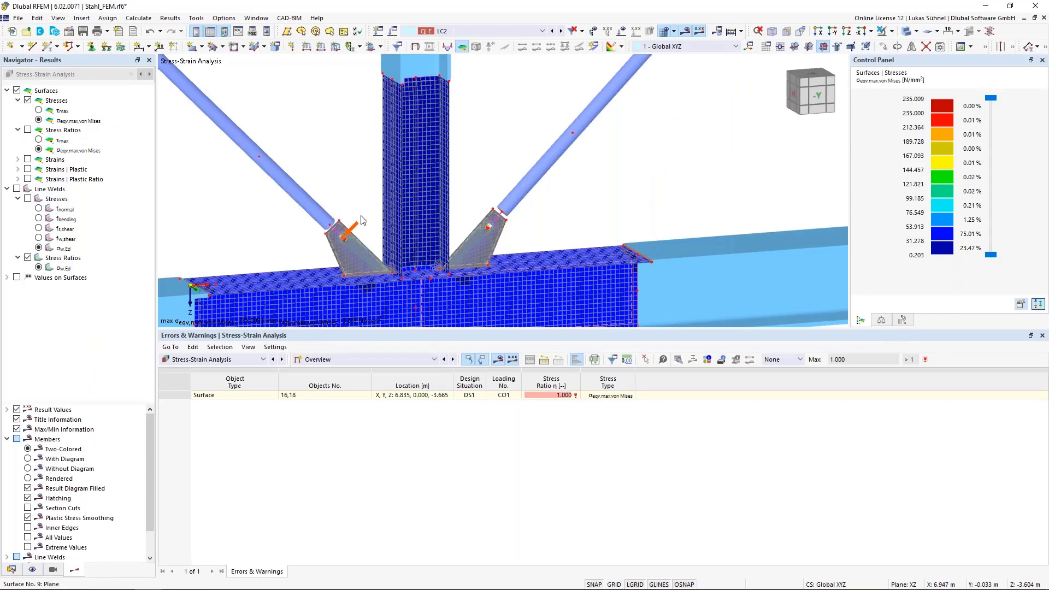
Step: Show the display settings navigator and examine the von Mises stress distribution on the gusset plates around the bolts
click(32, 569)
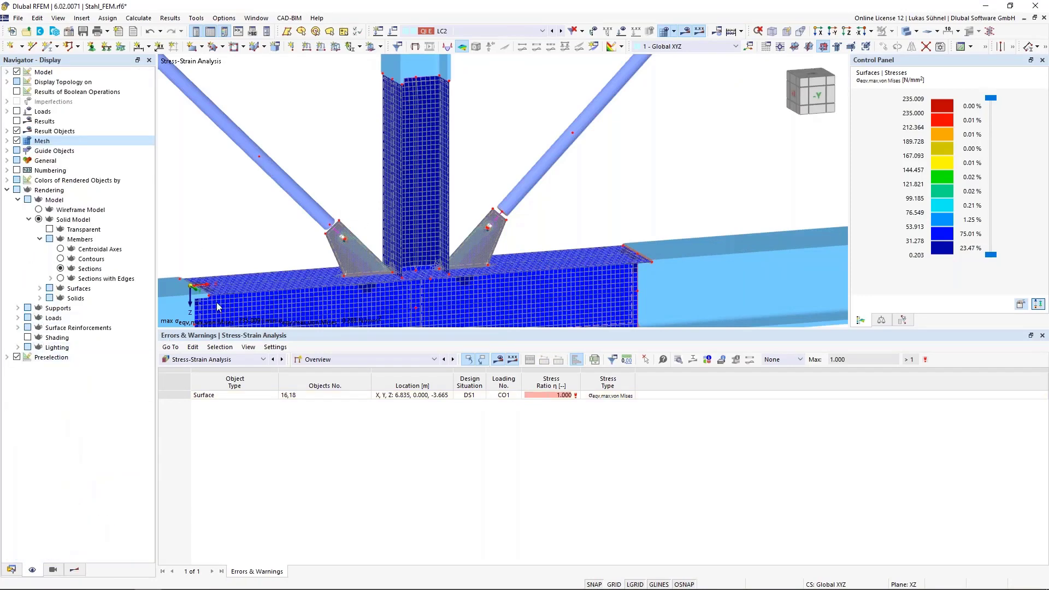
scroll(346, 245, up, 5)
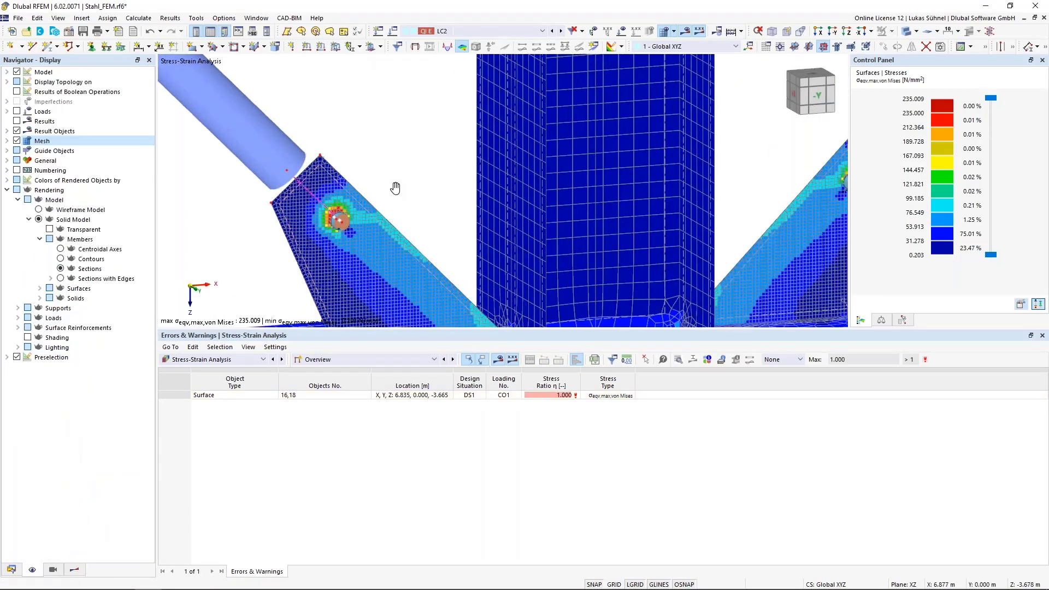
scroll(377, 169, down, 6)
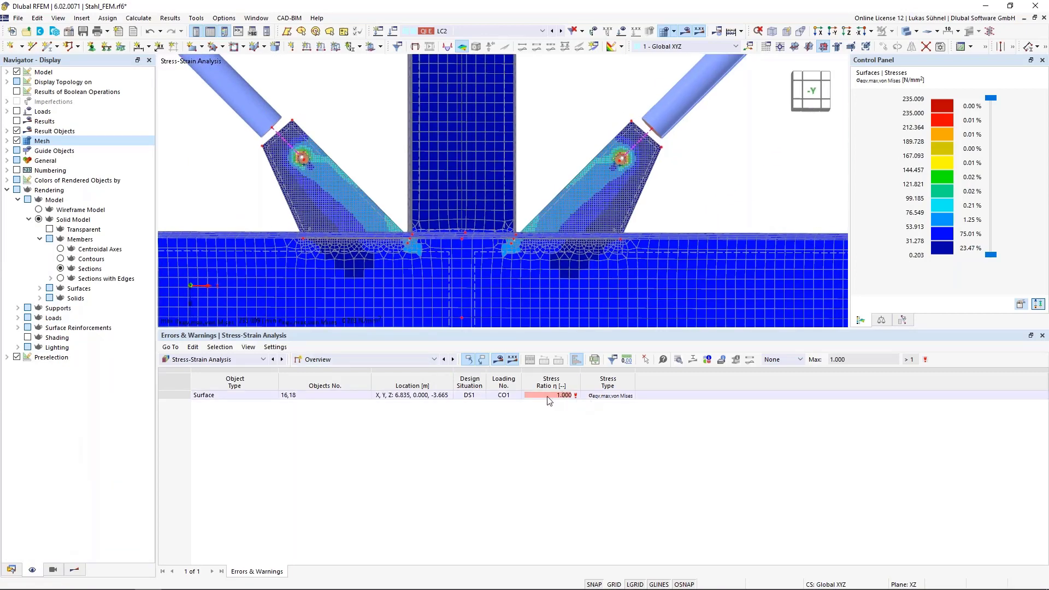
Step: Show the Stresses on Surfaces results and check the existing von Mises stress and stress ratio of surface 16
click(386, 361)
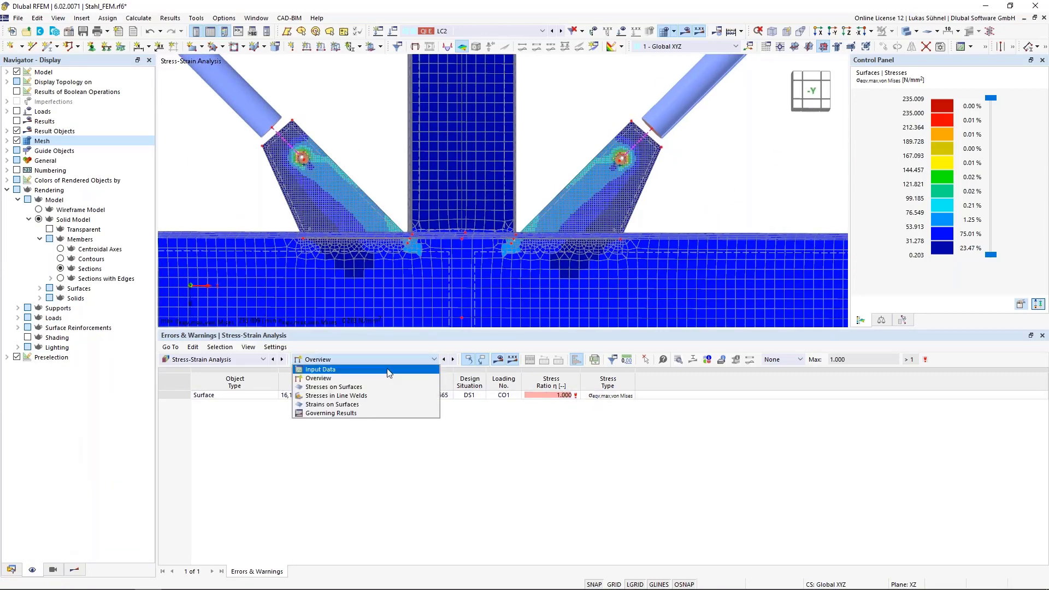
click(377, 386)
click(511, 413)
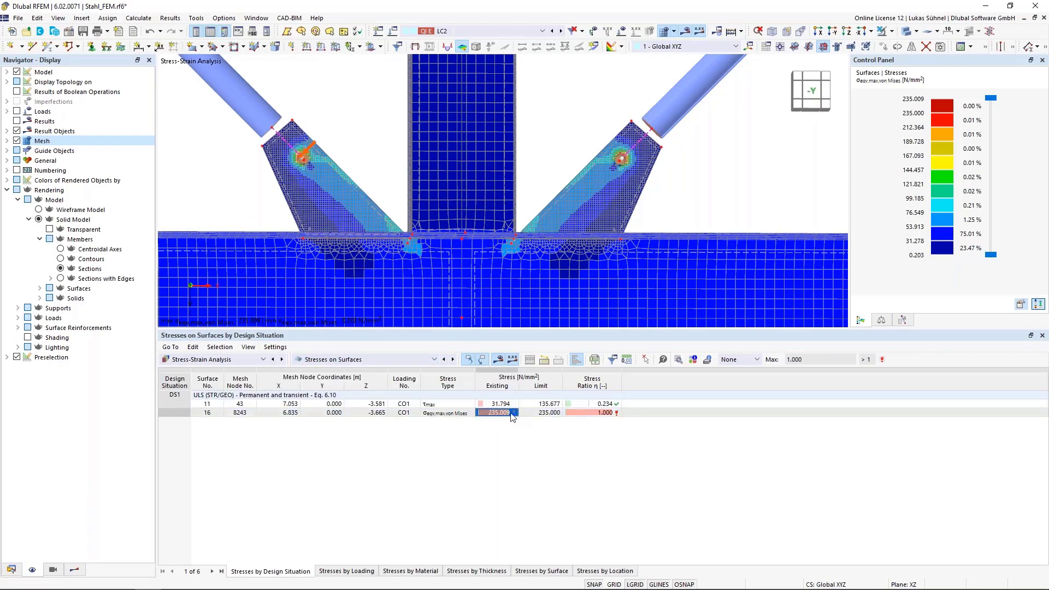
click(573, 412)
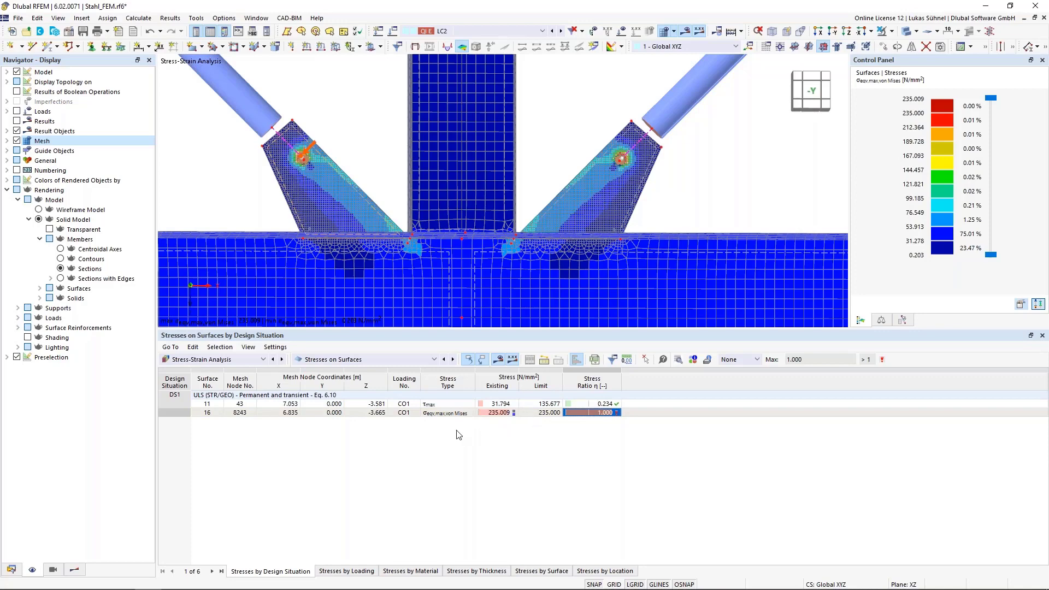
Step: Examine the element-wise von Mises stresses around the bolt in the gusset plate of surface 16
scroll(300, 148, up, 5)
scroll(312, 201, up, 3)
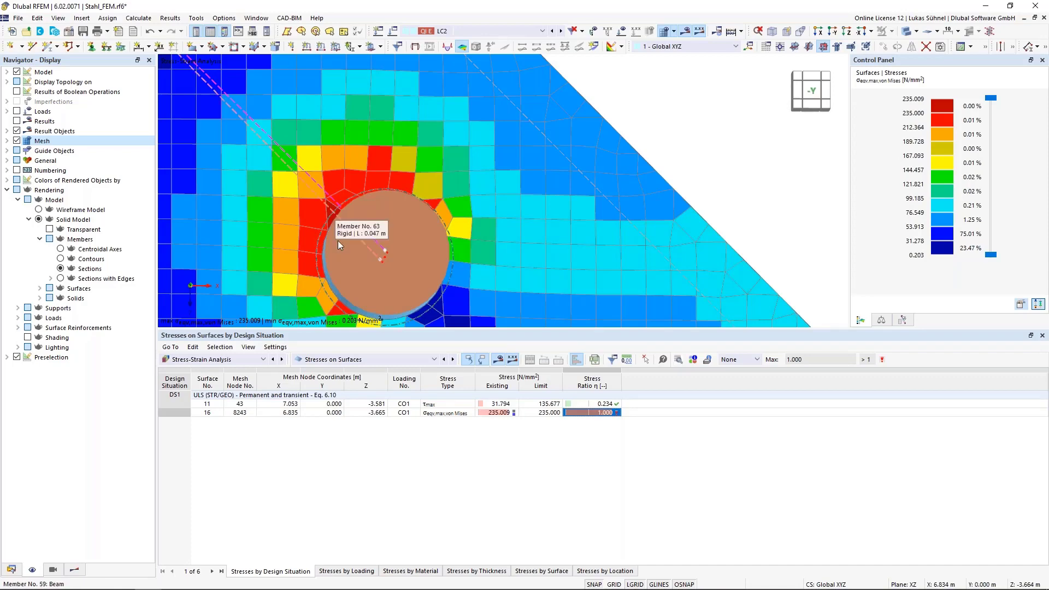
scroll(339, 260, down, 4)
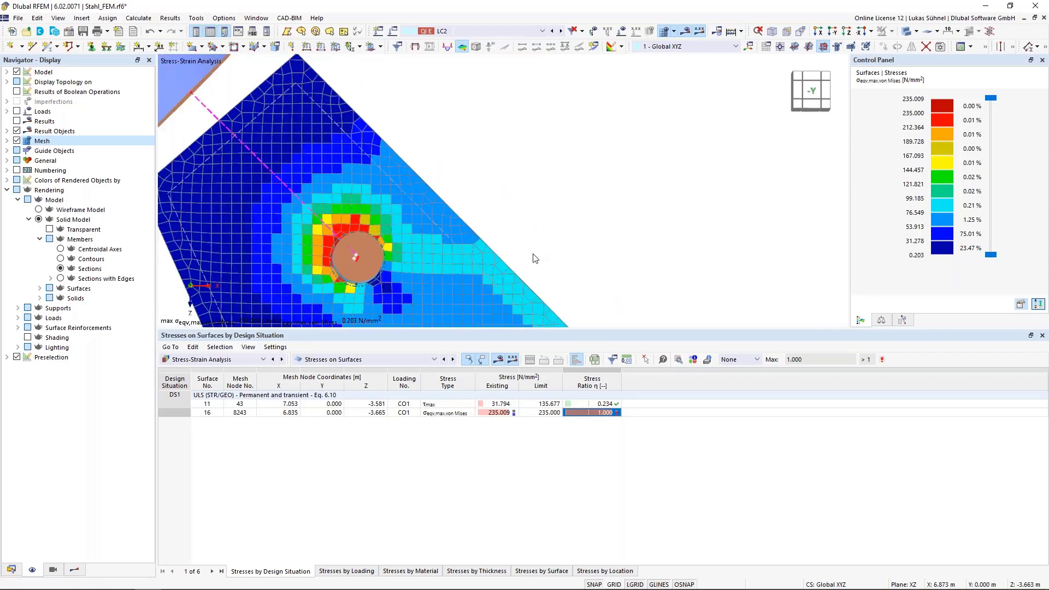
scroll(487, 181, down, 3)
scroll(425, 206, up, 2)
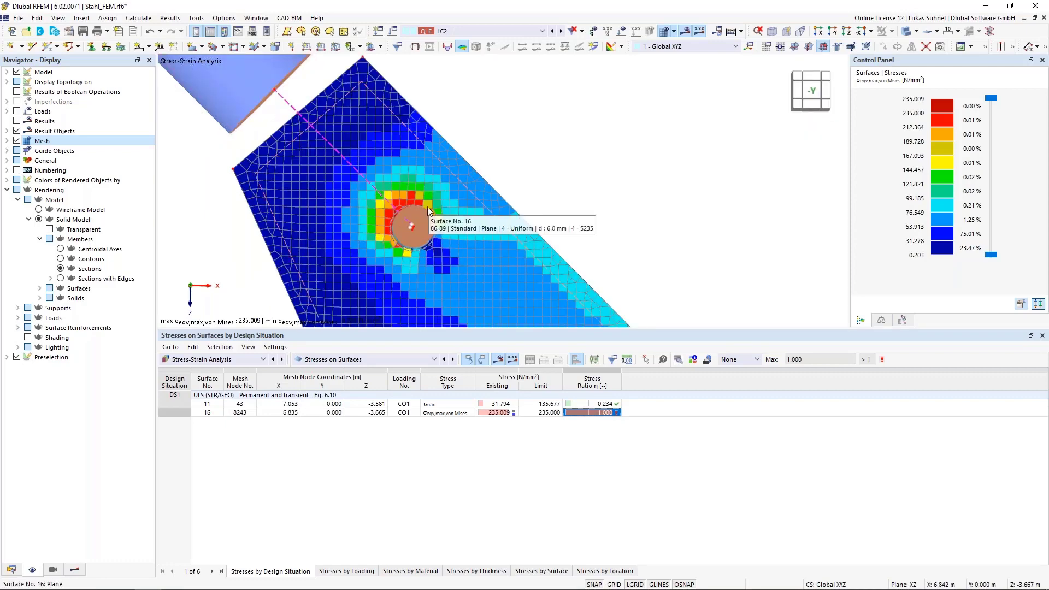
Step: Return to the results navigator and show the Strains on Surfaces table, checking the existing εMises strain of surface 18
click(82, 568)
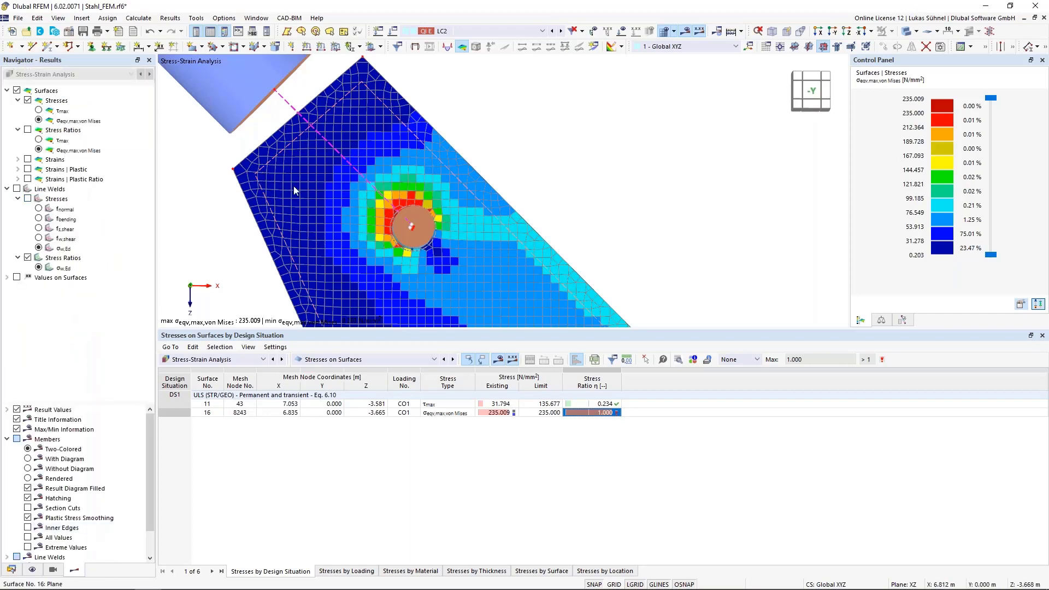
click(324, 366)
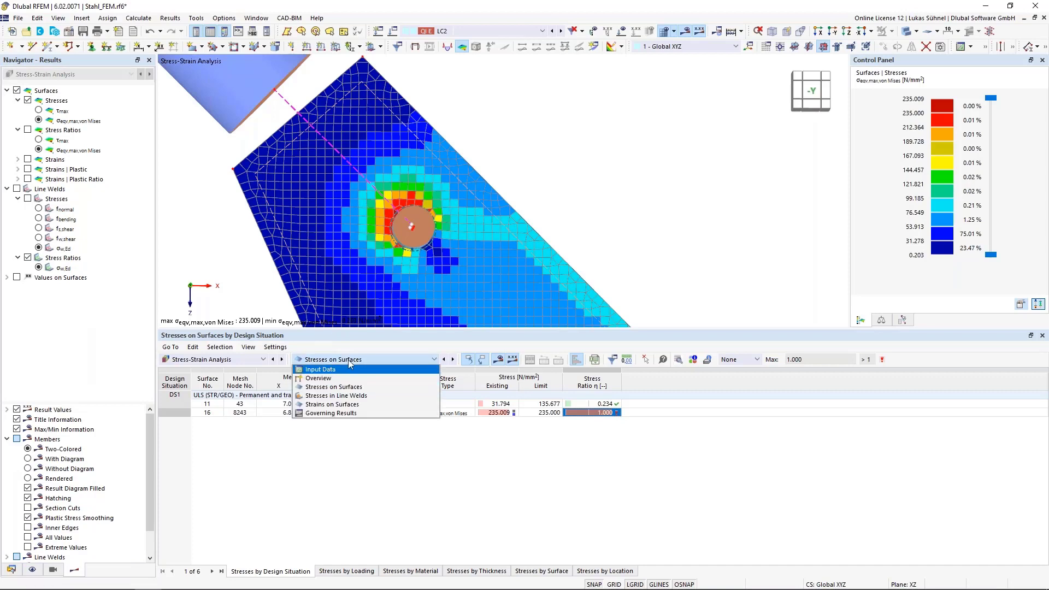
click(319, 407)
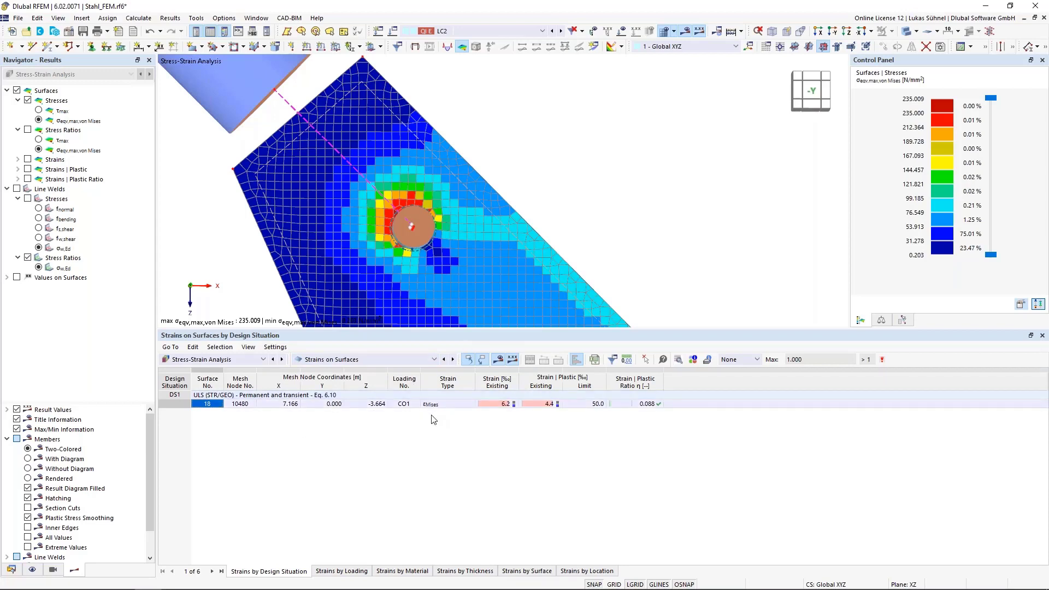
click(494, 405)
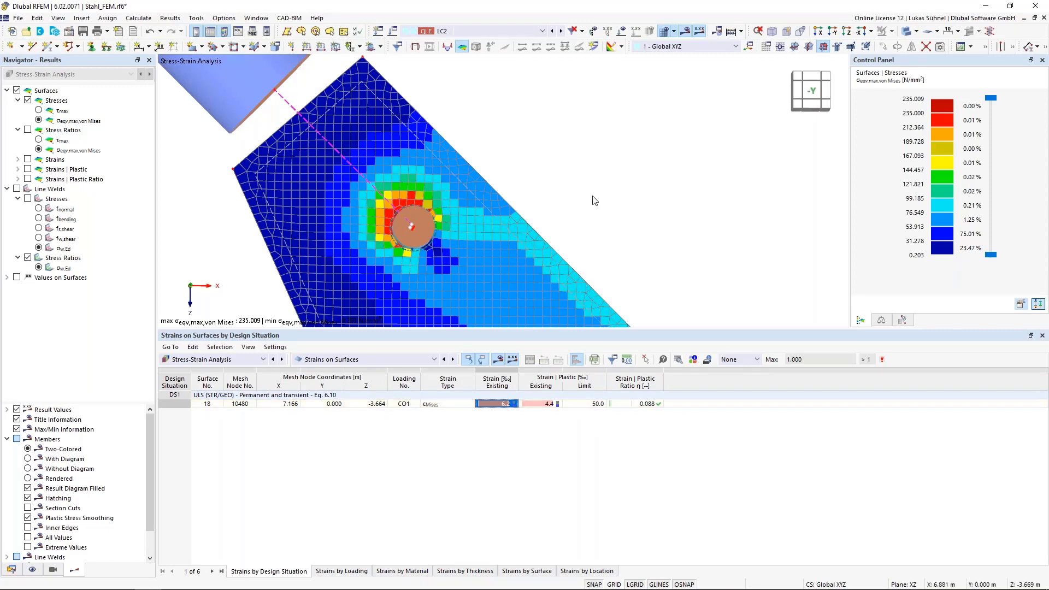
Step: Display the Strains results on the joint's surfaces and examine the εMises distribution around the gusset plate's bolt
scroll(546, 147, down, 3)
scroll(546, 143, down, 4)
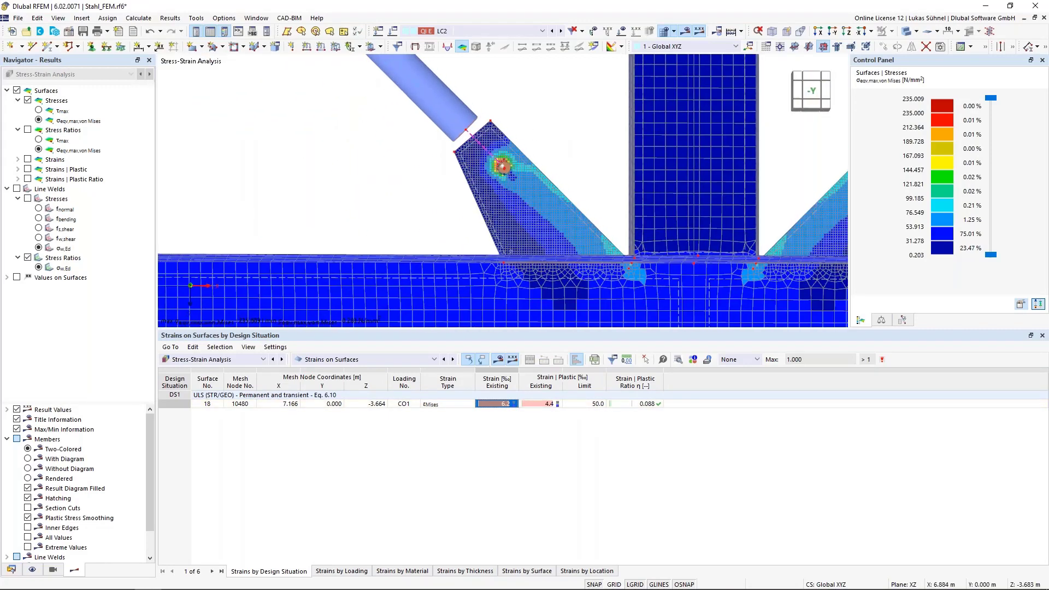
ctrl+middle_drag(560, 153, 448, 165)
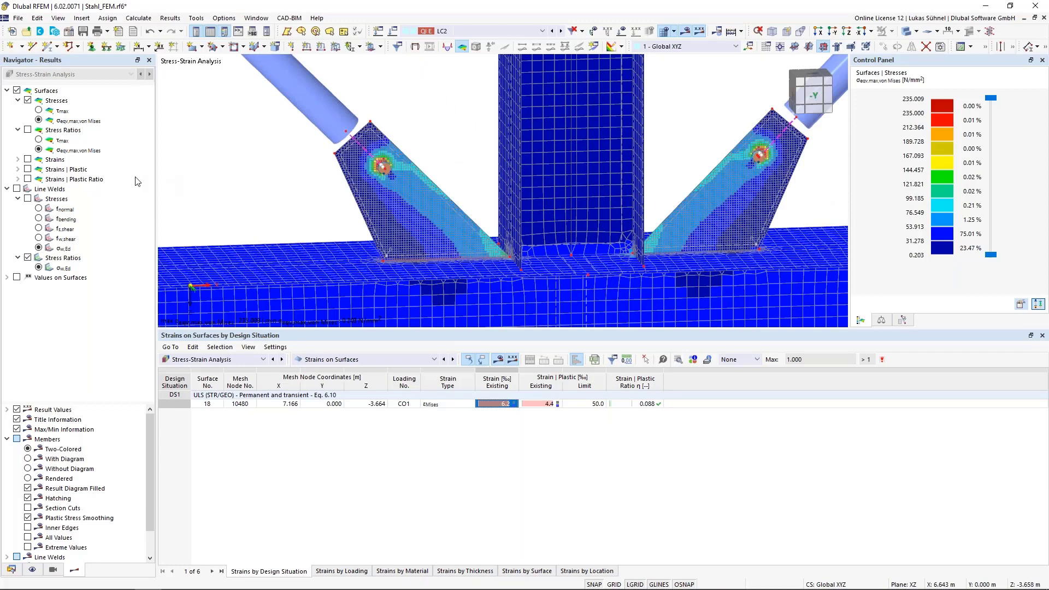
click(27, 159)
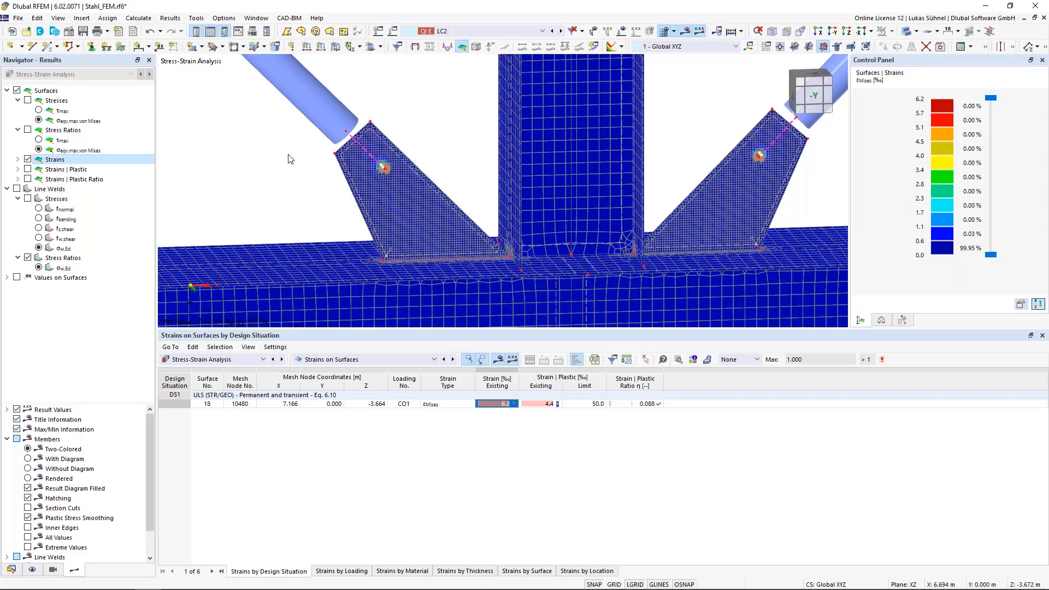
scroll(402, 162, up, 3)
scroll(361, 156, up, 5)
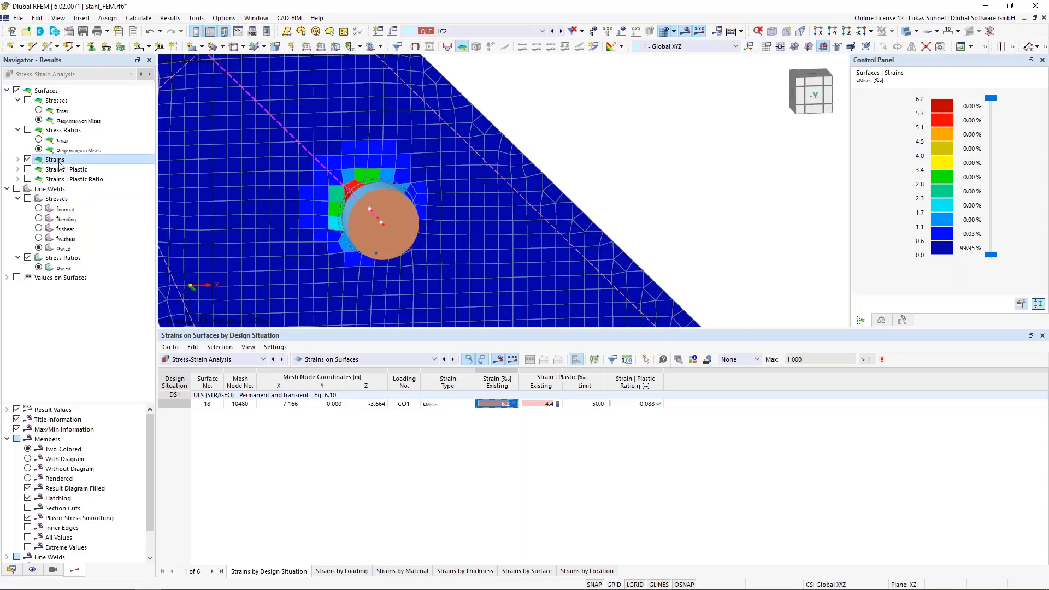
Step: Display the plastic strains εp-Mises on the surfaces, followed by their plastic strain ratio, to compare both at the bolt
click(19, 169)
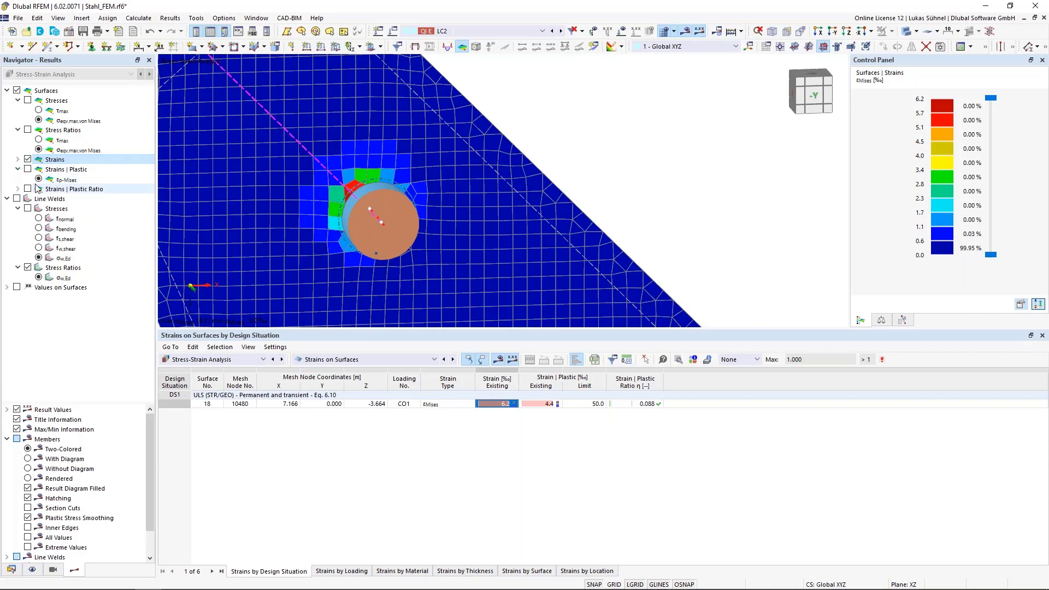
click(27, 170)
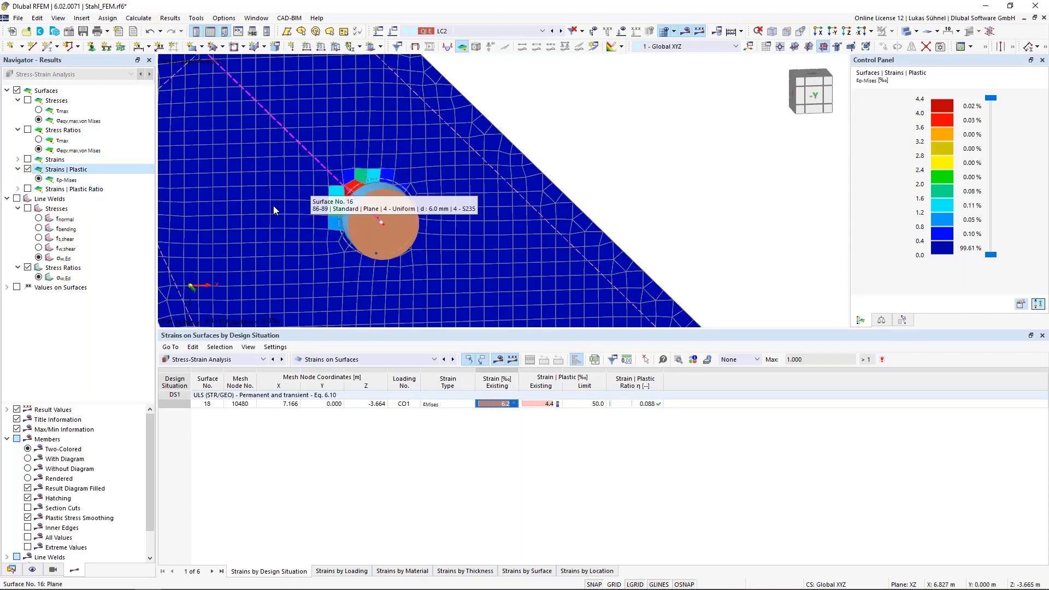
click(18, 189)
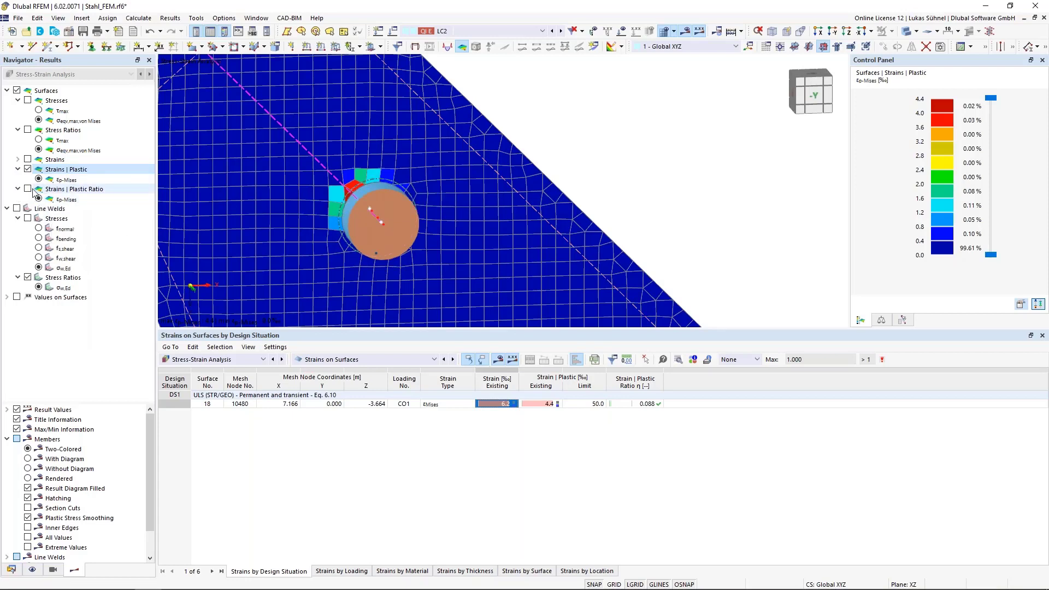
click(28, 189)
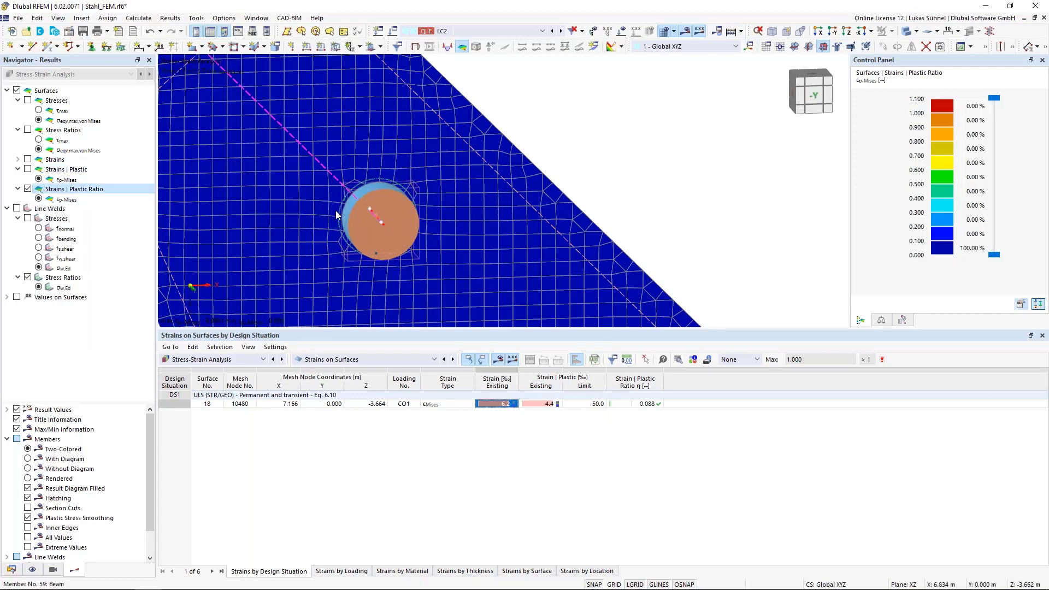
Step: Switch the surface results back to the plastic strains εp-Mises and examine the plasticised elements around the bolt
click(27, 169)
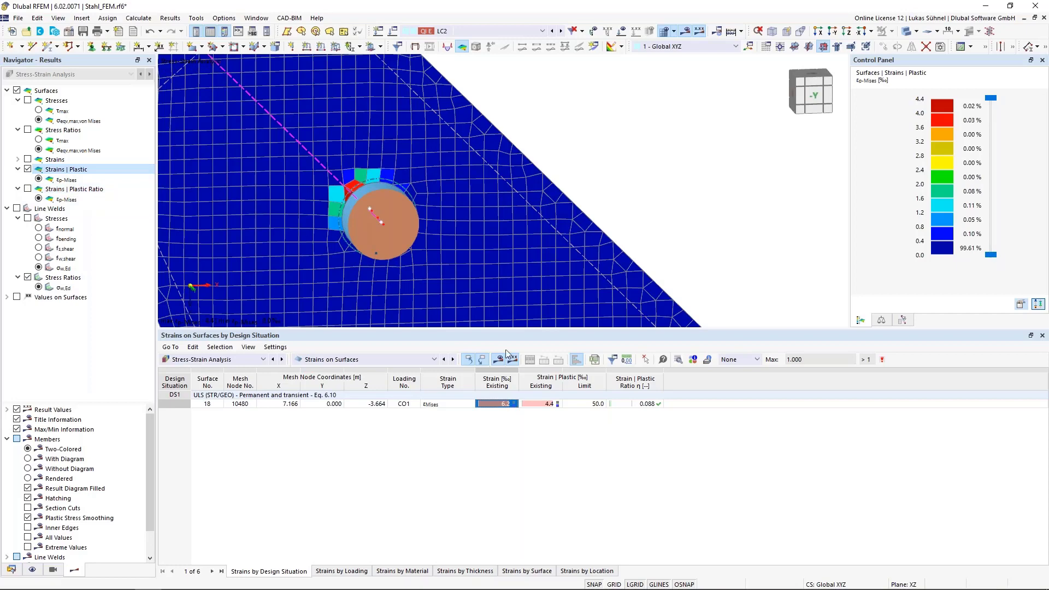
scroll(323, 215, up, 3)
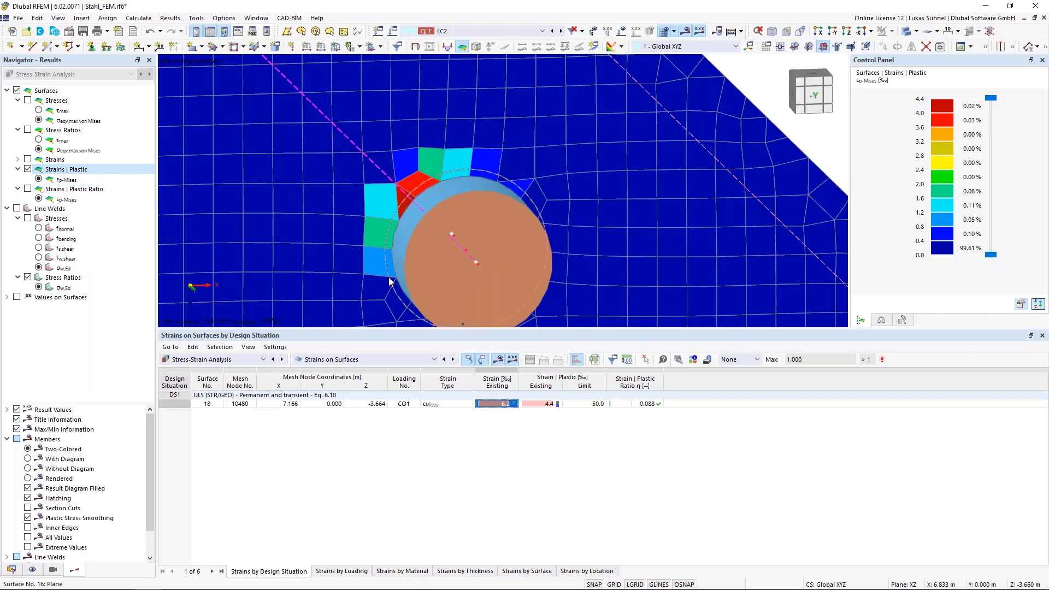
scroll(369, 200, down, 6)
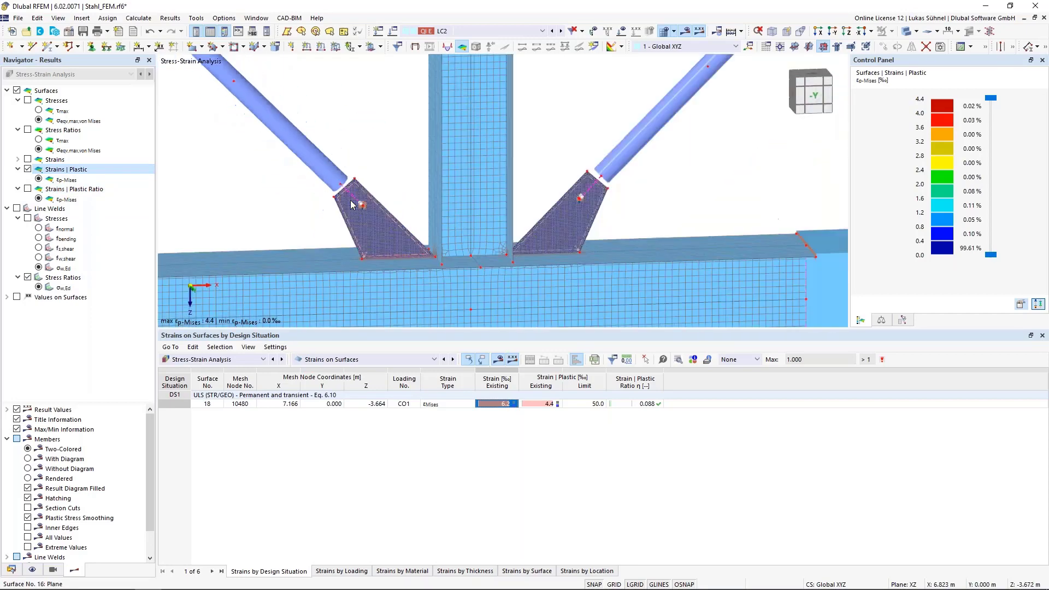